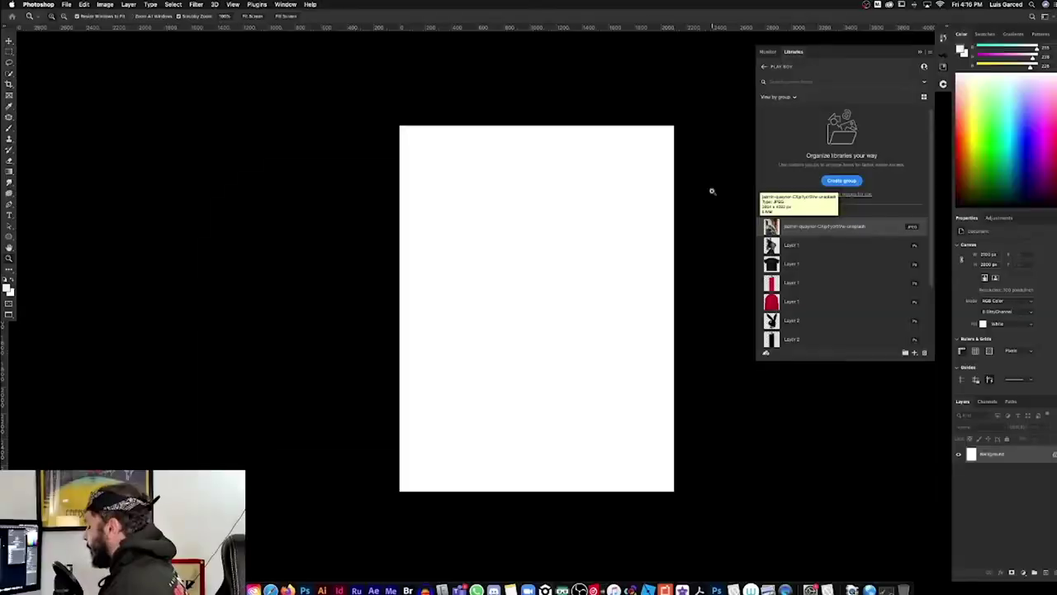
# Place the torn-poster JPEG from the PLAY BOY library and align it with the canvas's upper-left corner
pyautogui.moveTo(638, 216); pyautogui.dragTo(632, 210)
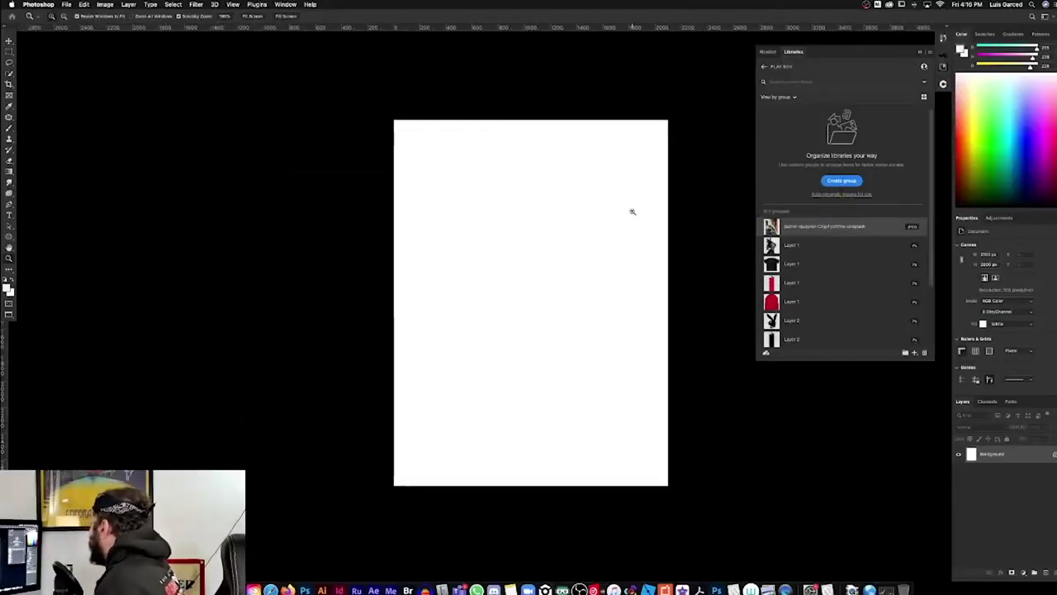
pyautogui.moveTo(774, 233); pyautogui.dragTo(500, 236)
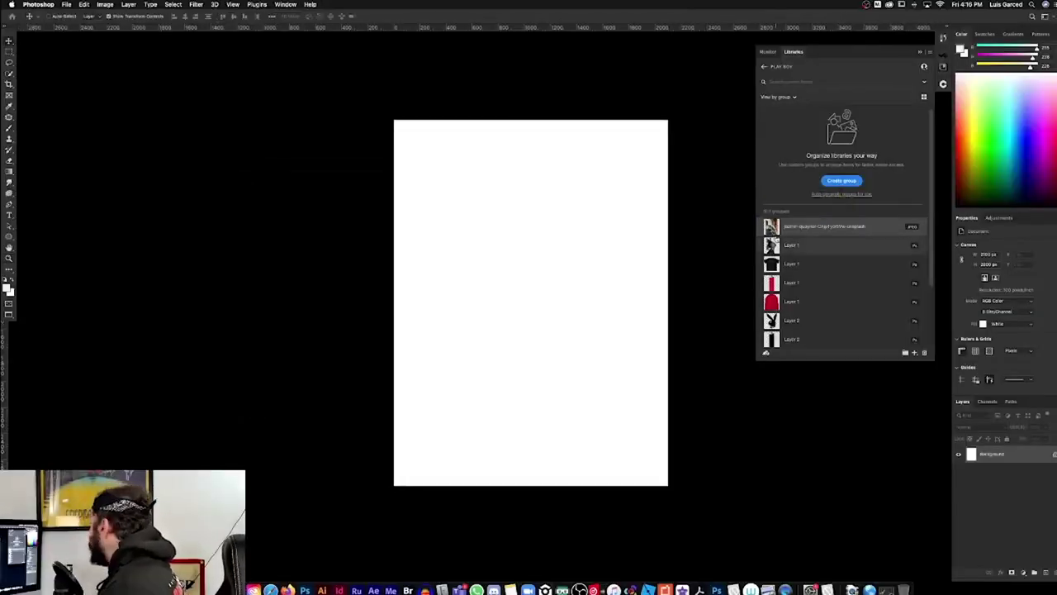
pyautogui.moveTo(637, 53); pyautogui.dragTo(584, 149)
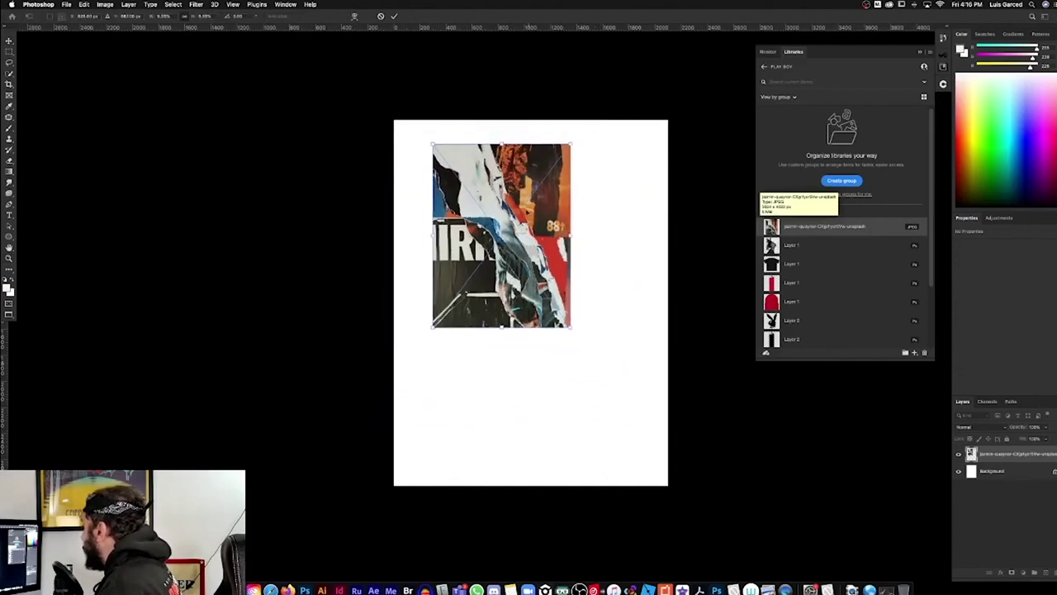
pyautogui.moveTo(530, 212); pyautogui.dragTo(492, 192)
pyautogui.press('Return')
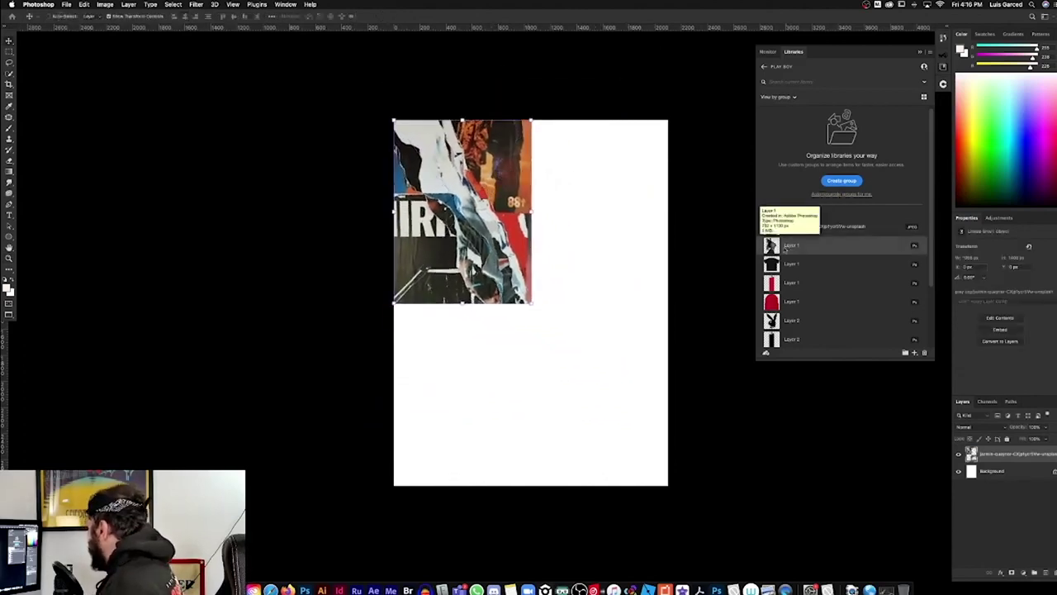
# Place the dreadlocked man's portrait from the library, enlarge it and position it over the lower part of the canvas
pyautogui.moveTo(773, 246); pyautogui.dragTo(557, 361)
pyautogui.moveTo(607, 286); pyautogui.dragTo(647, 223)
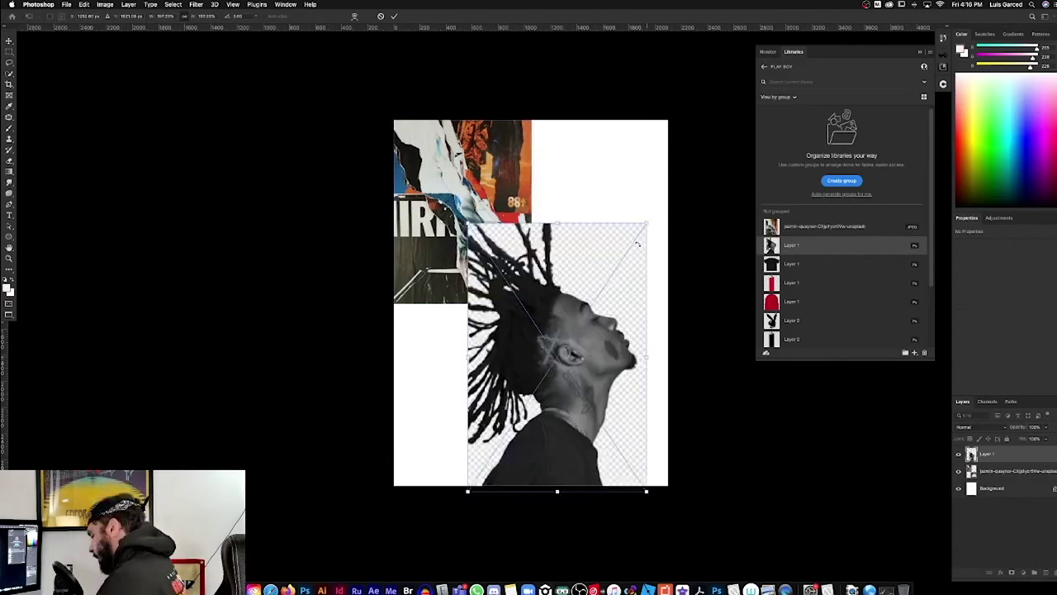
pyautogui.press('Return')
pyautogui.moveTo(603, 292); pyautogui.dragTo(543, 289)
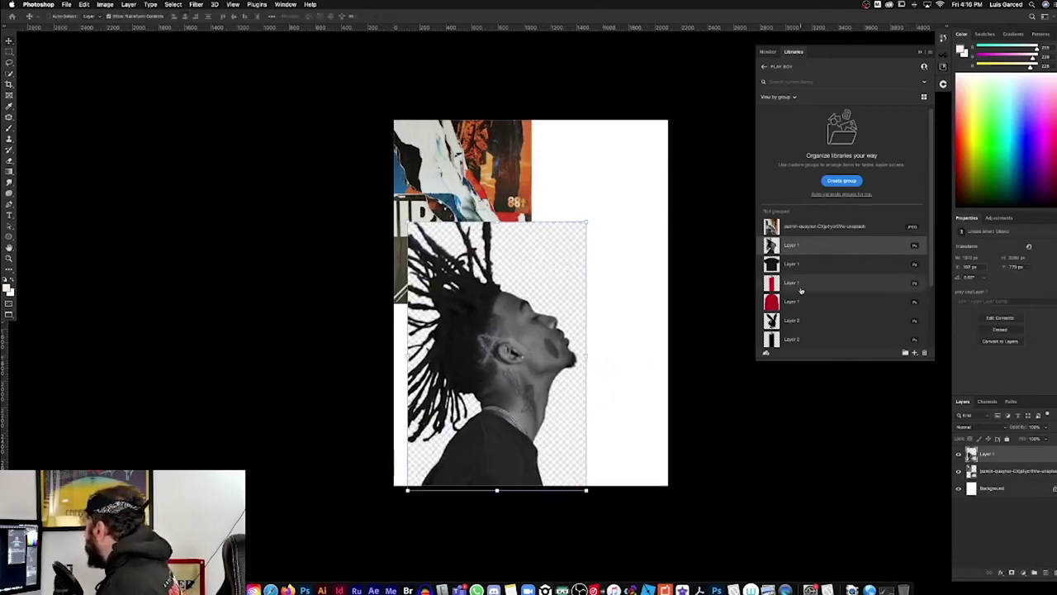
# Place the smiley-face Vector Smart Object from the library near the canvas's upper-right corner
pyautogui.scroll(-3, 802, 291)
pyautogui.moveTo(528, 330); pyautogui.dragTo(537, 321)
pyautogui.moveTo(805, 314); pyautogui.dragTo(683, 268)
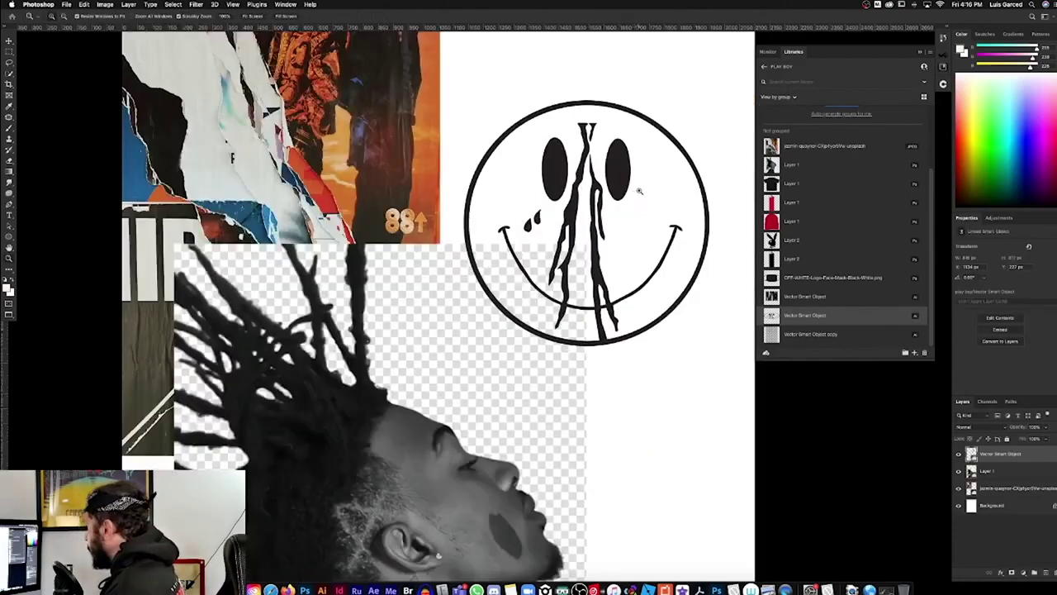
pyautogui.keyDown('alt'); pyautogui.click(638, 191); pyautogui.keyUp('alt')
pyautogui.moveTo(592, 207); pyautogui.dragTo(628, 236)
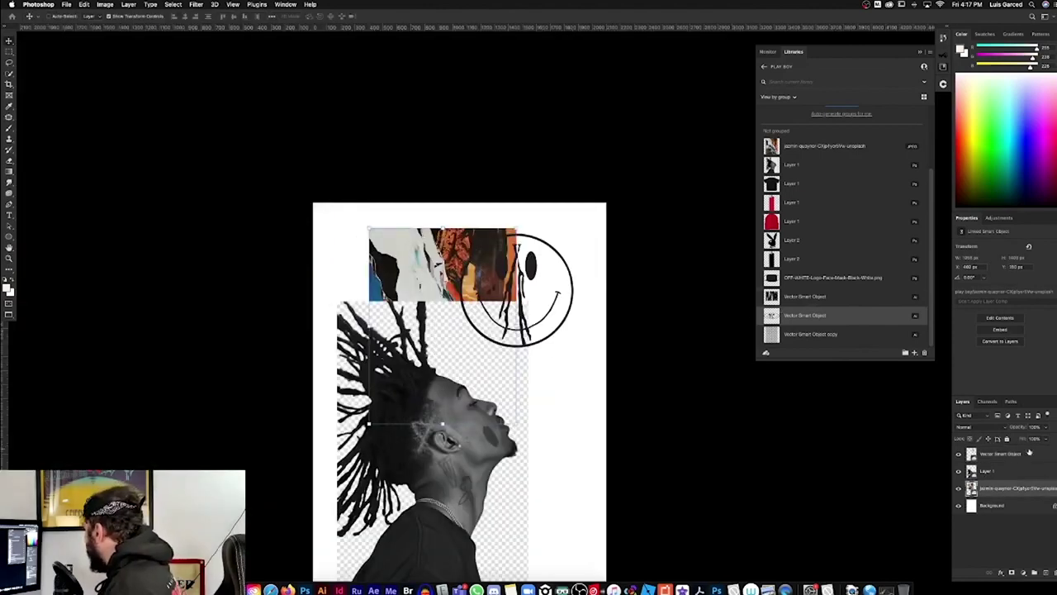
# Bring the torn-poster layer to the top of the stack and enlarge it, centred, to nearly fill the canvas
pyautogui.moveTo(1004, 488); pyautogui.dragTo(1002, 453)
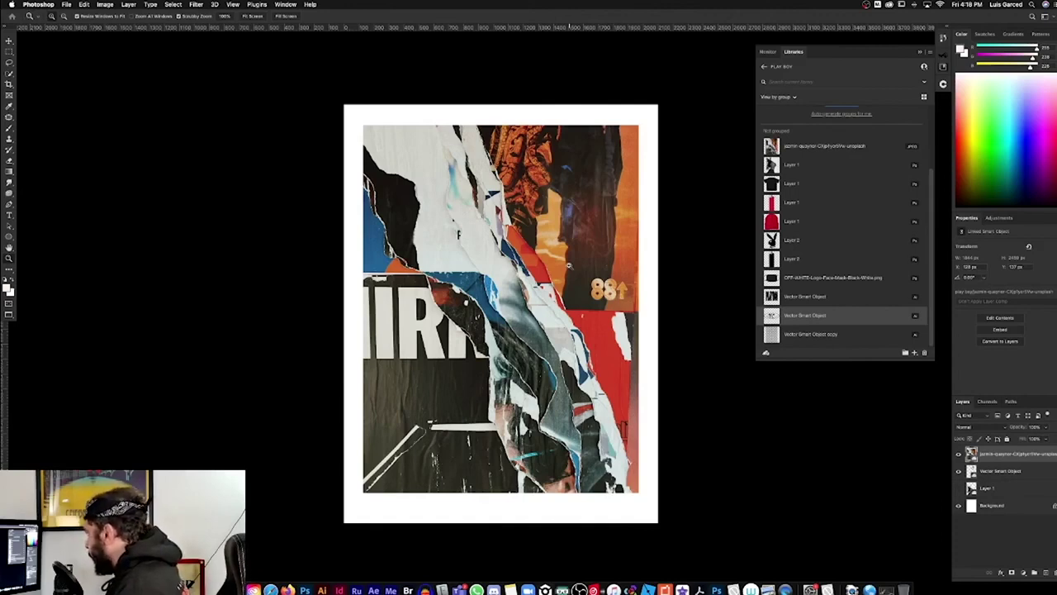
pyautogui.press('v')
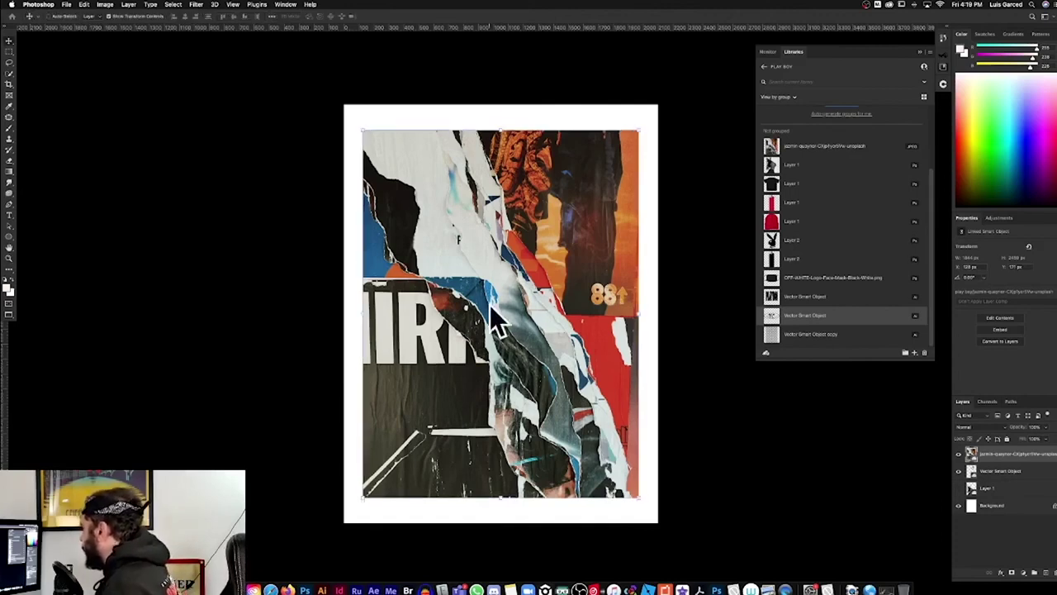
# Bring the portrait layer to the top, hide the torn-poster layer, and enlarge and centre the portrait on the canvas
pyautogui.moveTo(985, 487); pyautogui.dragTo(985, 453)
pyautogui.click(959, 471)
pyautogui.click(959, 454)
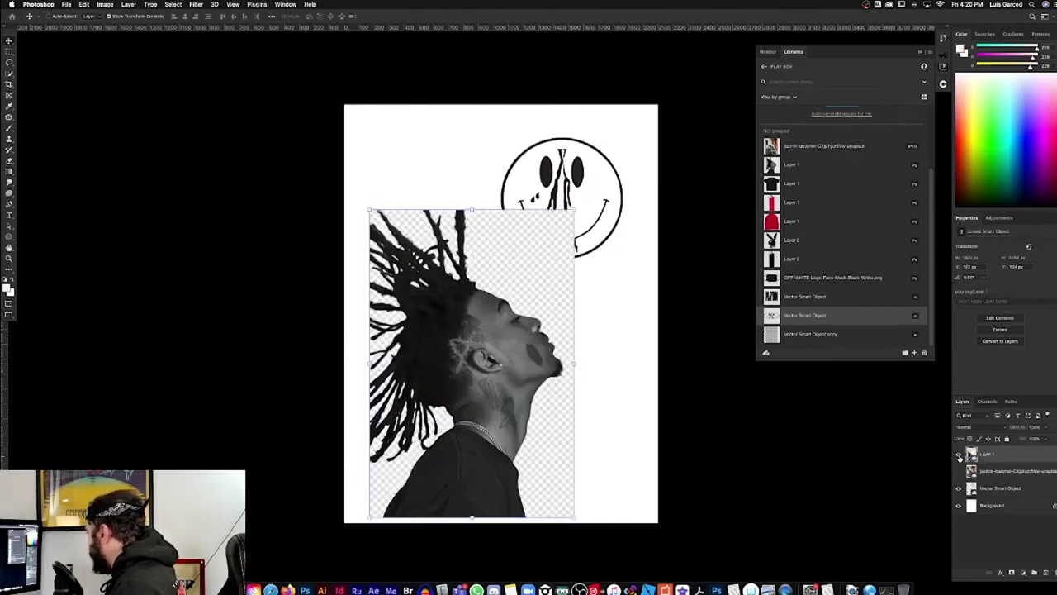
pyautogui.press('super+t')
pyautogui.press('Return')
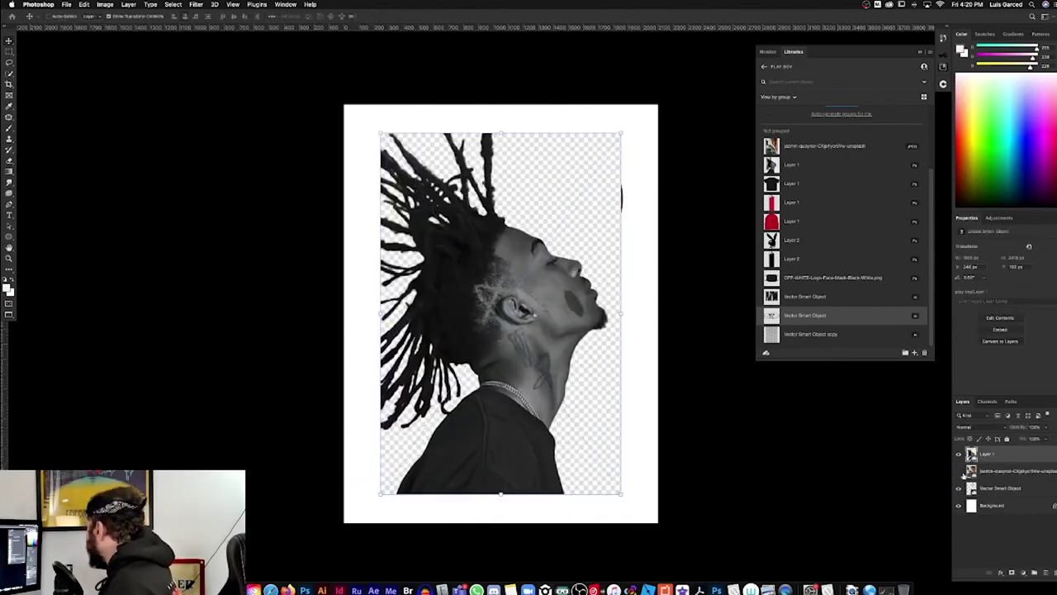
# Hide the portrait layer and centre an enlarged smiley-face graphic alone on the canvas
pyautogui.click(959, 454)
pyautogui.click(959, 488)
pyautogui.click(960, 488)
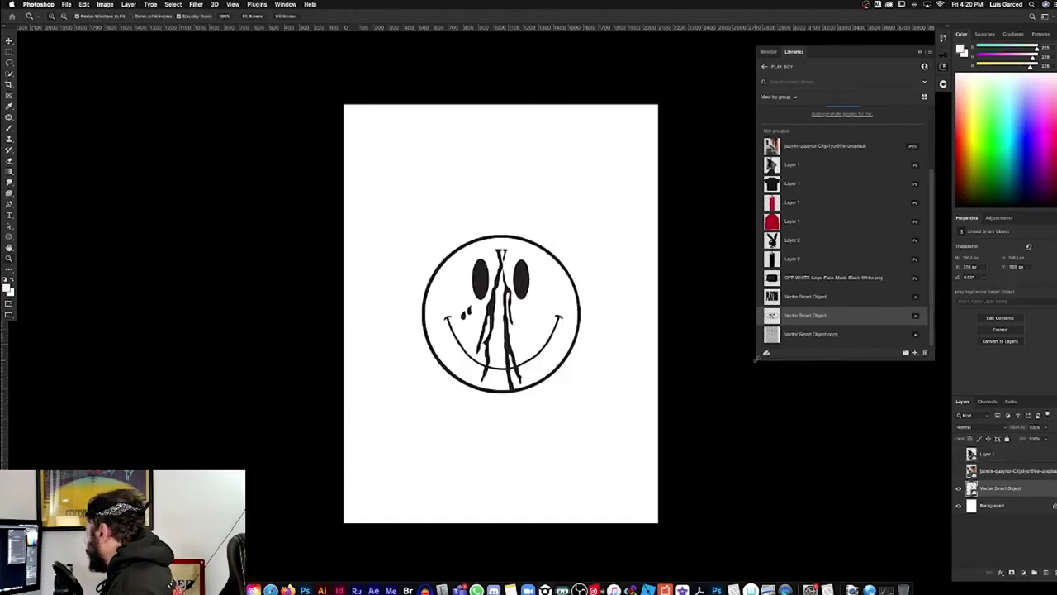
# Shrink the floating Libraries panel and bring the first assets of the PLAY BOY library back into view
pyautogui.moveTo(755, 361); pyautogui.dragTo(786, 346)
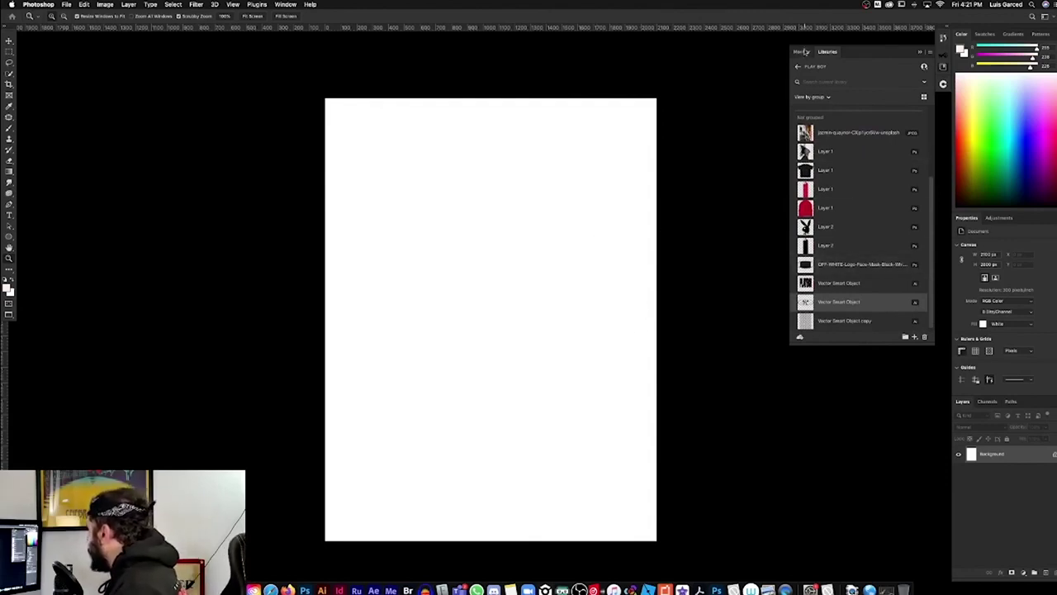
pyautogui.moveTo(930, 245); pyautogui.dragTo(926, 171)
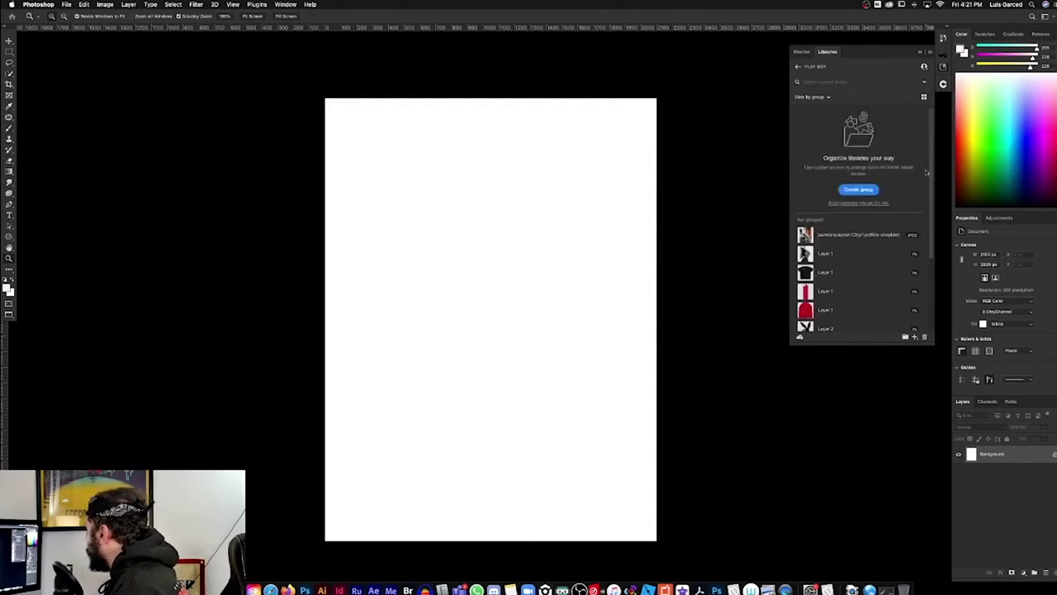
pyautogui.scroll(-1, 836, 122)
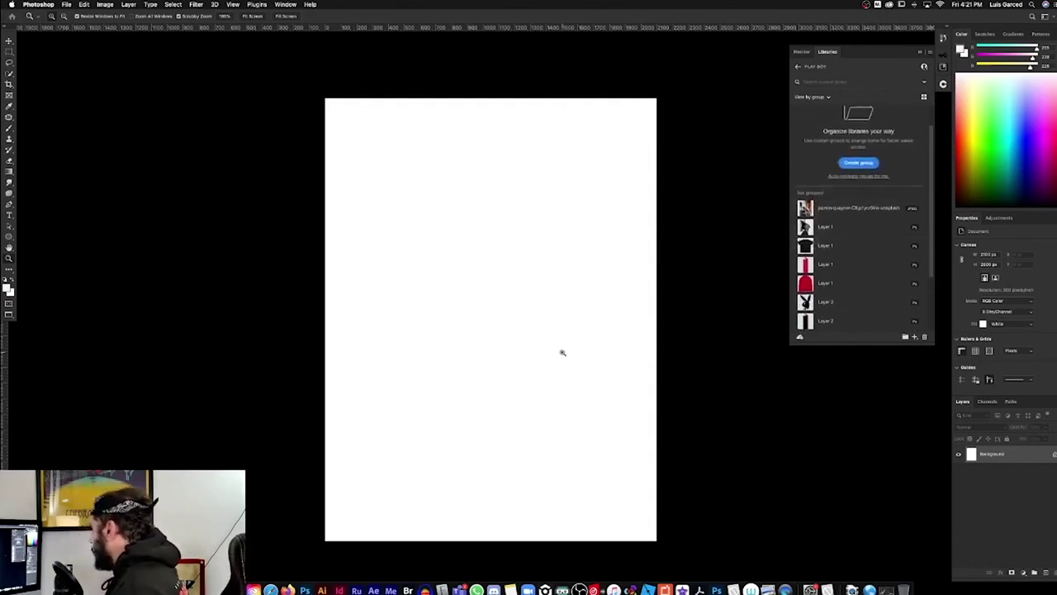
# Add a light grey Solid Color fill layer and delete the white Background layer
pyautogui.press('v')
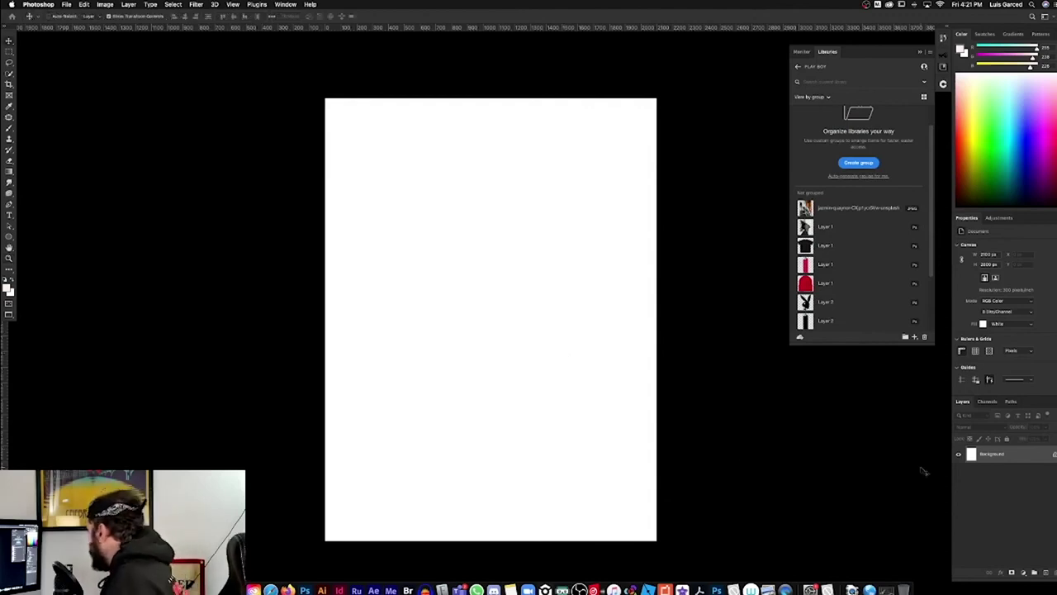
pyautogui.click(1023, 572)
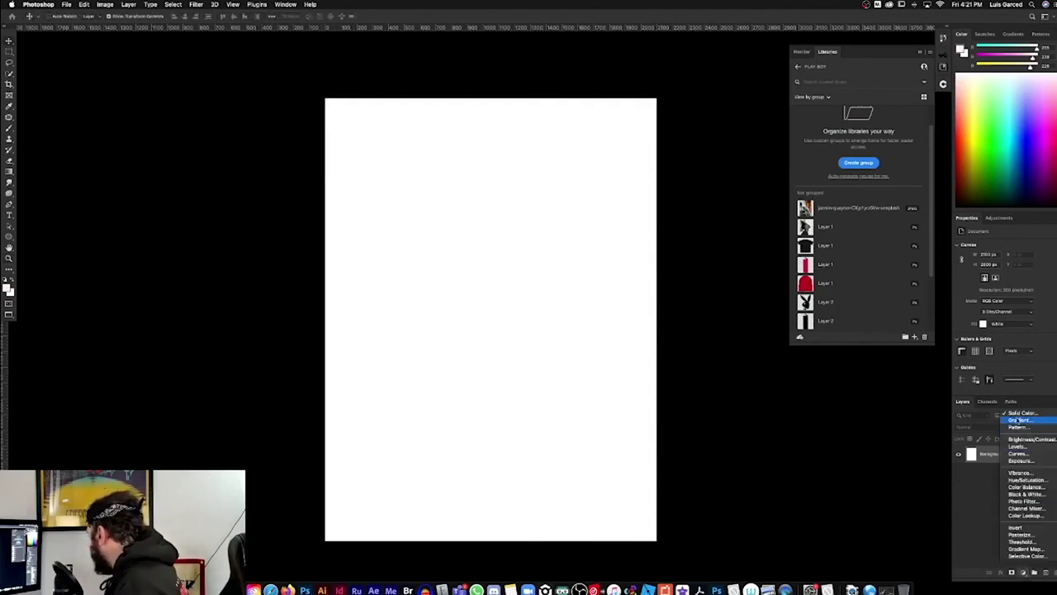
pyautogui.click(1024, 414)
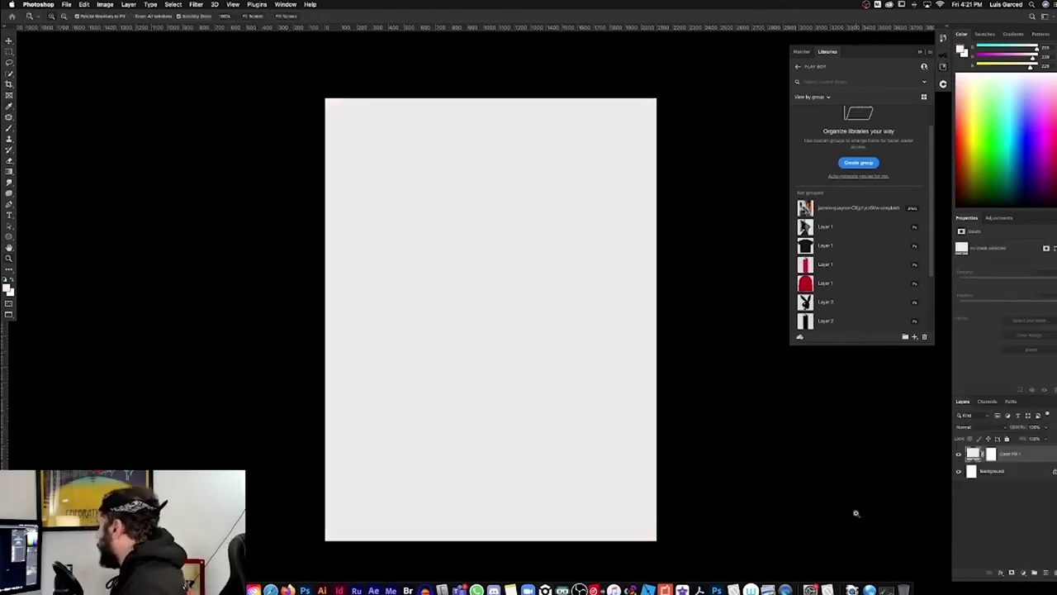
pyautogui.moveTo(1016, 475); pyautogui.dragTo(1055, 572)
# Place the man's portrait from the library and scale it, centred, to nearly the full height of the canvas
pyautogui.press('v')
pyautogui.moveTo(826, 226); pyautogui.dragTo(529, 292)
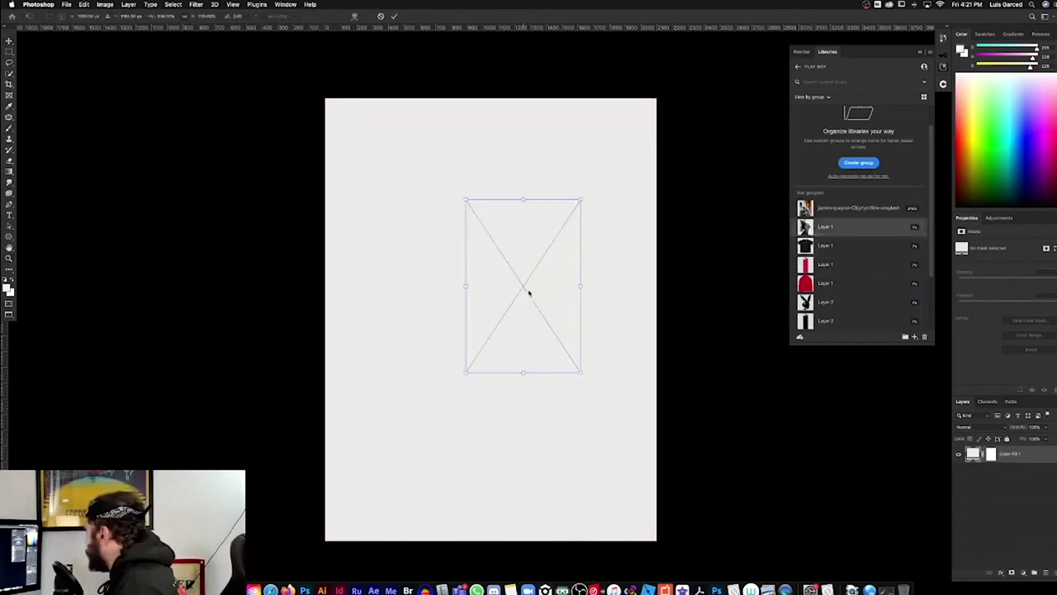
pyautogui.moveTo(581, 374); pyautogui.dragTo(676, 484)
pyautogui.moveTo(593, 397); pyautogui.dragTo(560, 430)
pyautogui.press('Return')
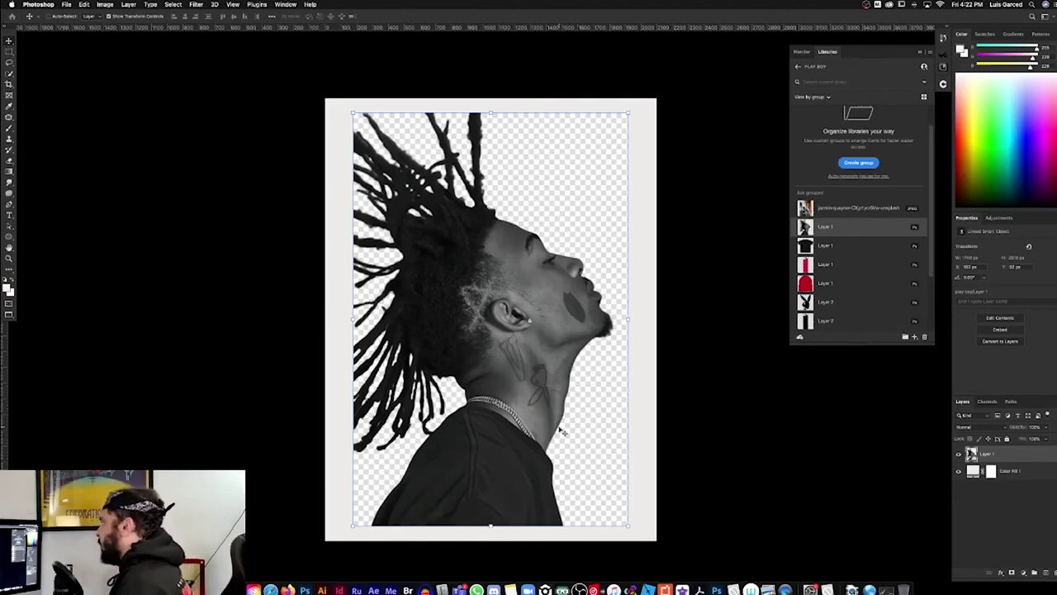
# Rasterize the portrait's smart object into a regular pixel layer
pyautogui.press('f')
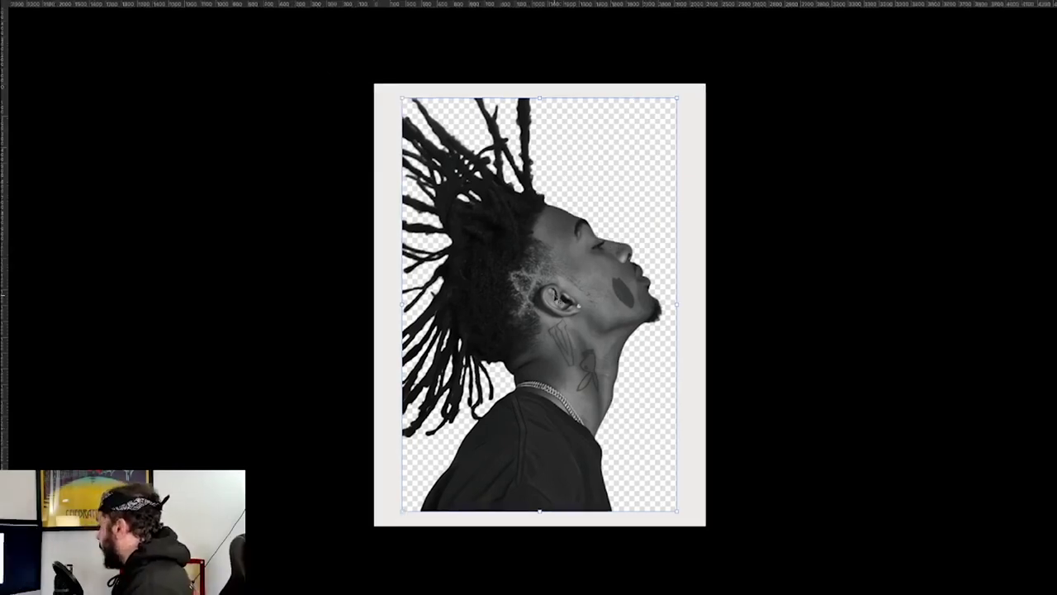
pyautogui.press('f')
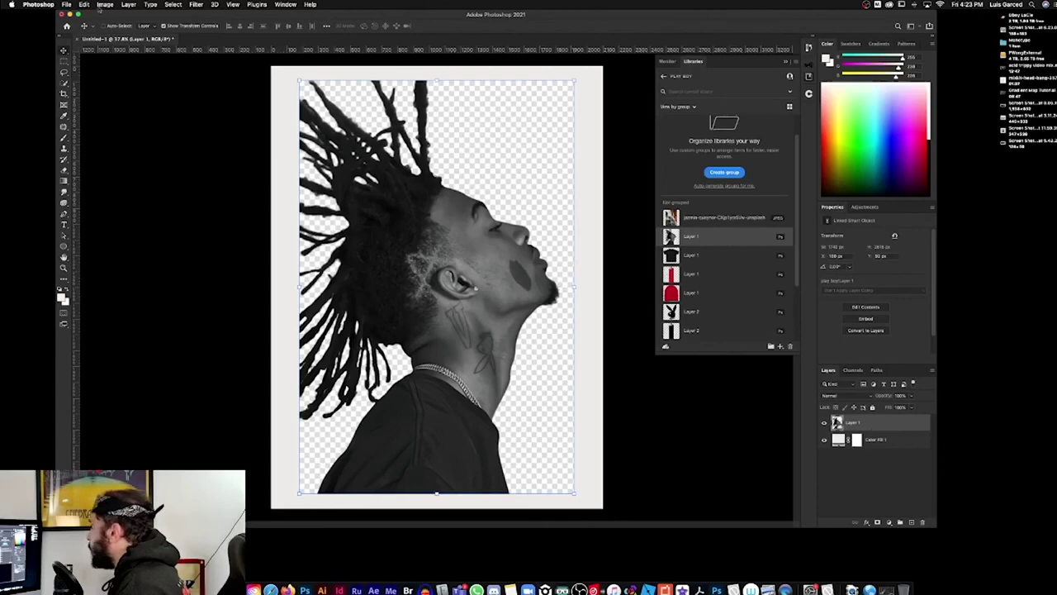
pyautogui.click(103, 5)
pyautogui.moveTo(128, 4)
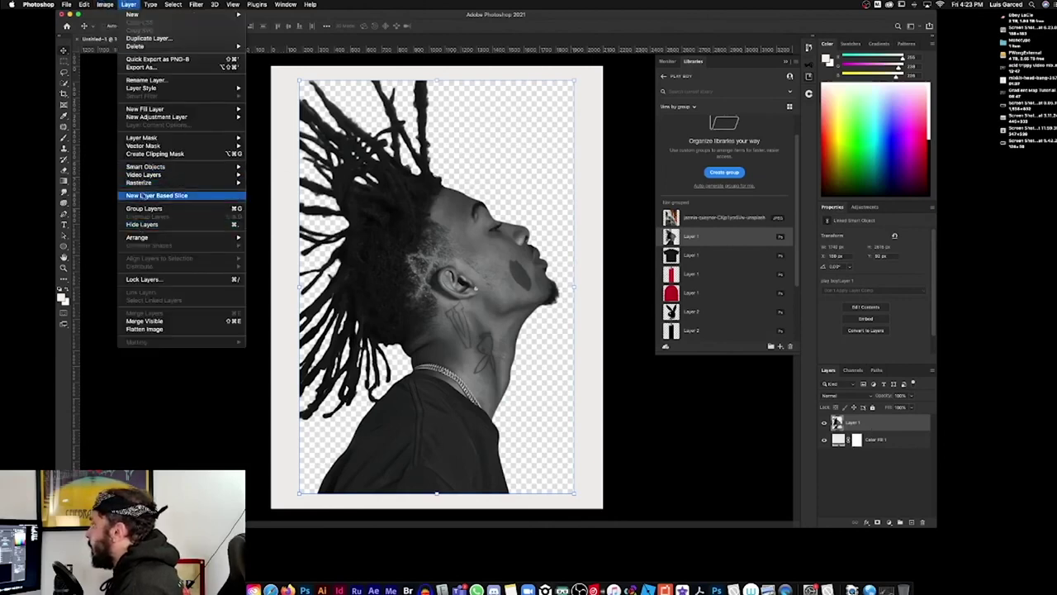
pyautogui.moveTo(142, 182)
pyautogui.click(272, 214)
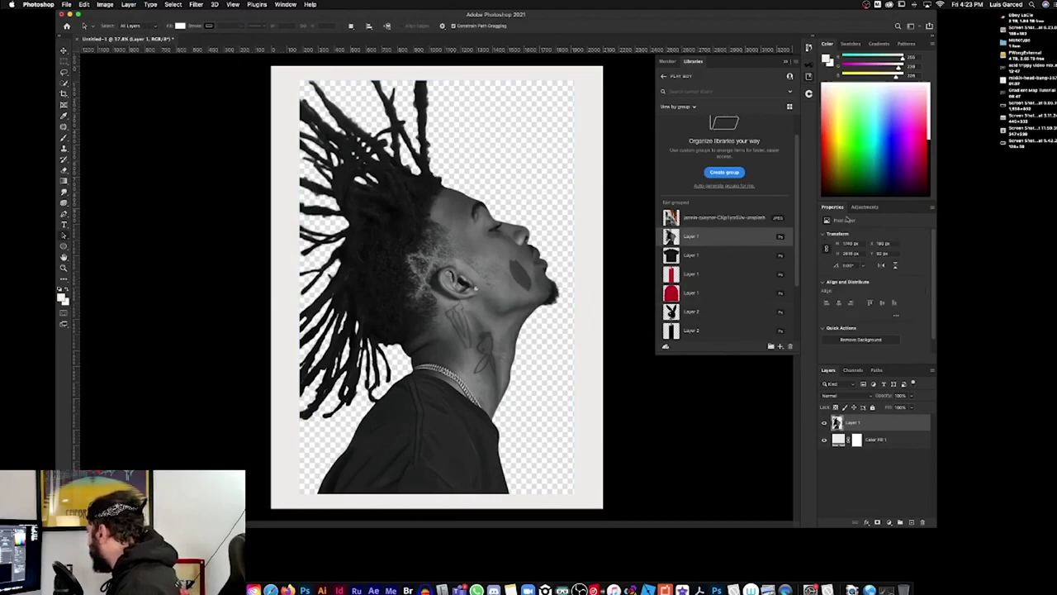
# Remove the portrait's background with the Remove Background quick action
pyautogui.click(824, 329)
pyautogui.click(823, 329)
pyautogui.click(824, 322)
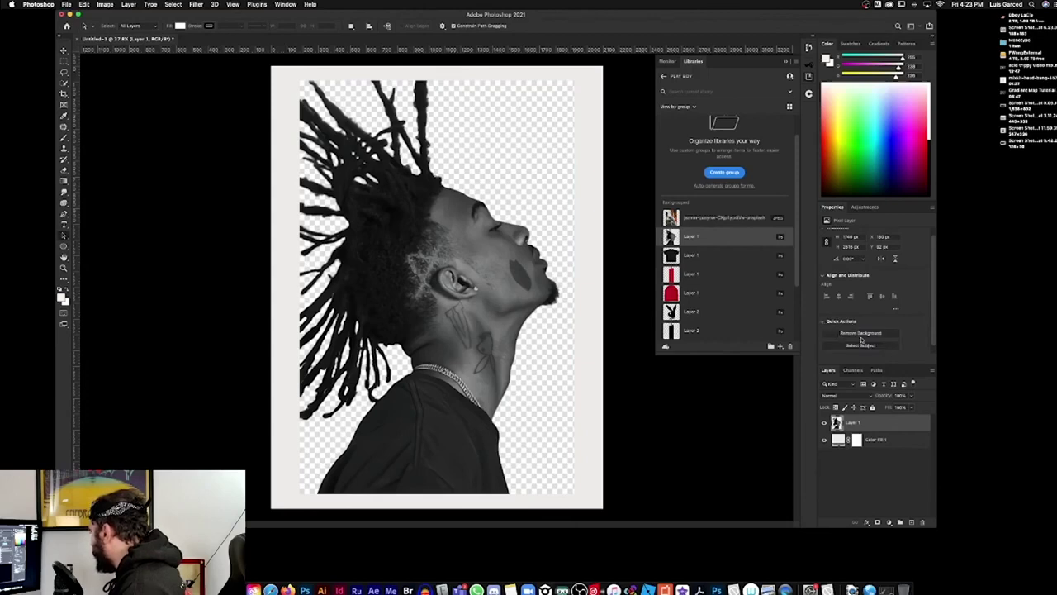
pyautogui.click(861, 333)
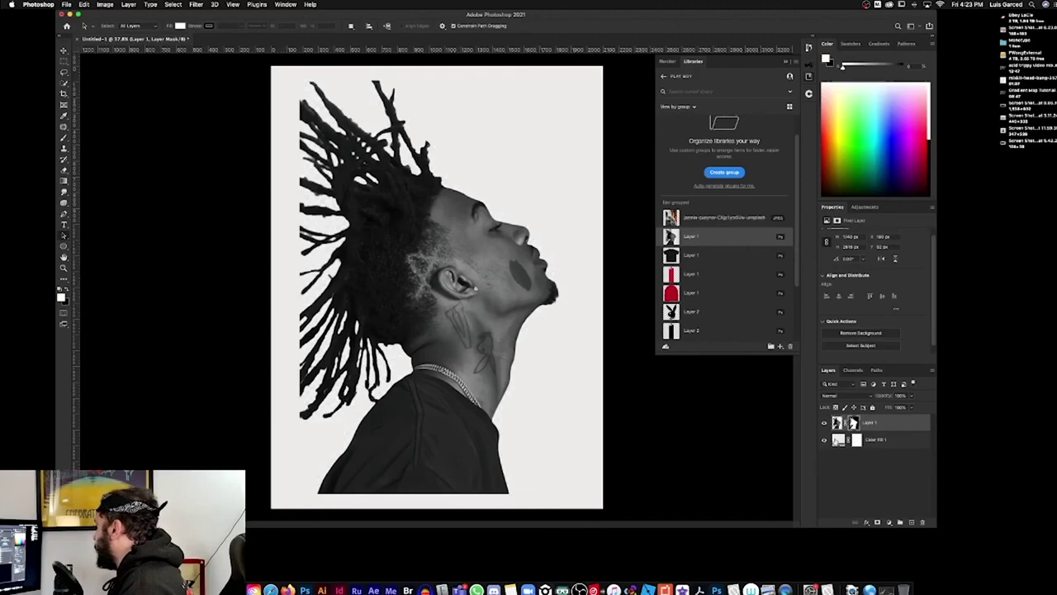
# Change the Color Fill 1 layer to crimson, #cb2953, behind the cut-out portrait
pyautogui.doubleClick(838, 440)
pyautogui.click(969, 408)
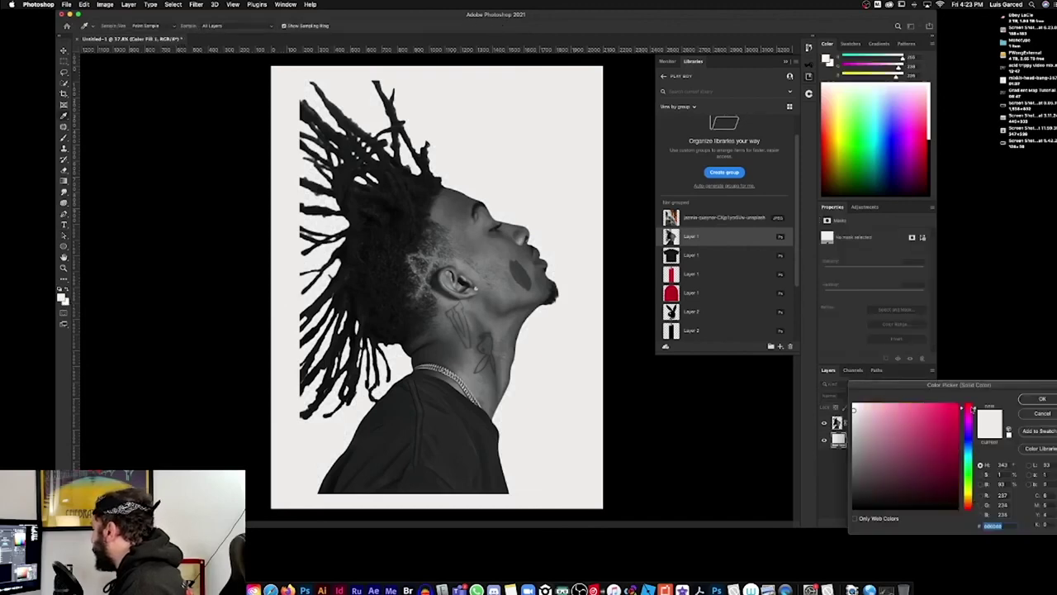
pyautogui.click(937, 426)
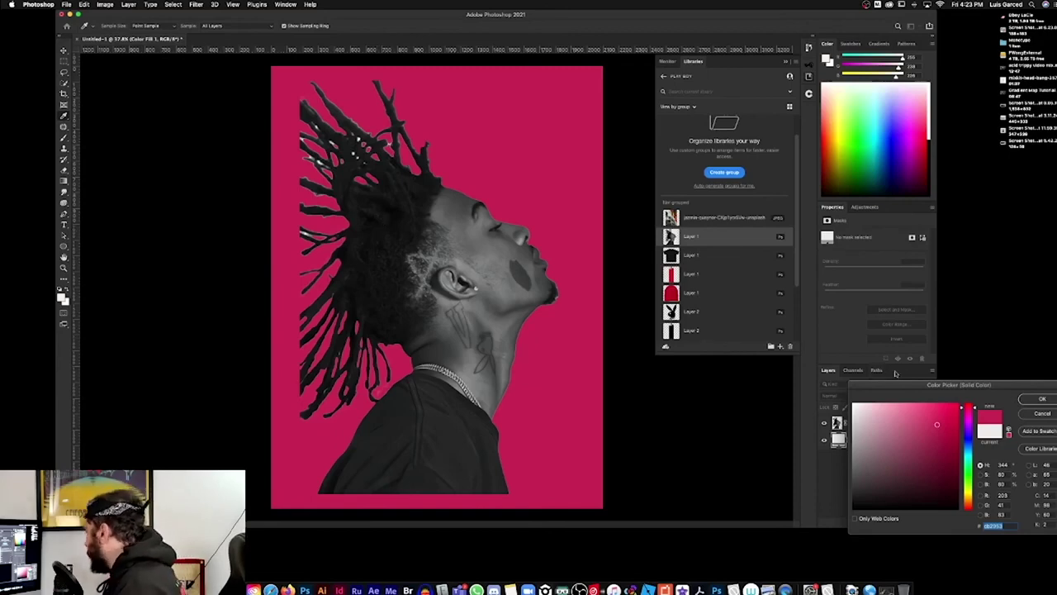
pyautogui.click(1027, 399)
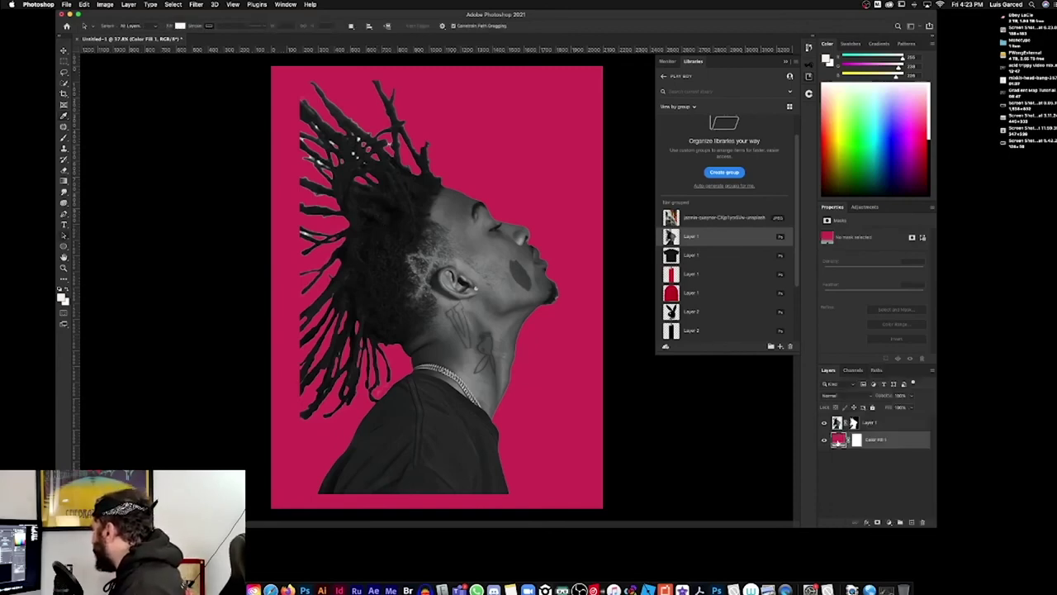
# Set the Color Fill 1 layer to a very pale pinkish white, RGB 254, 245, 247
pyautogui.doubleClick(838, 440)
pyautogui.moveTo(876, 429); pyautogui.dragTo(859, 403)
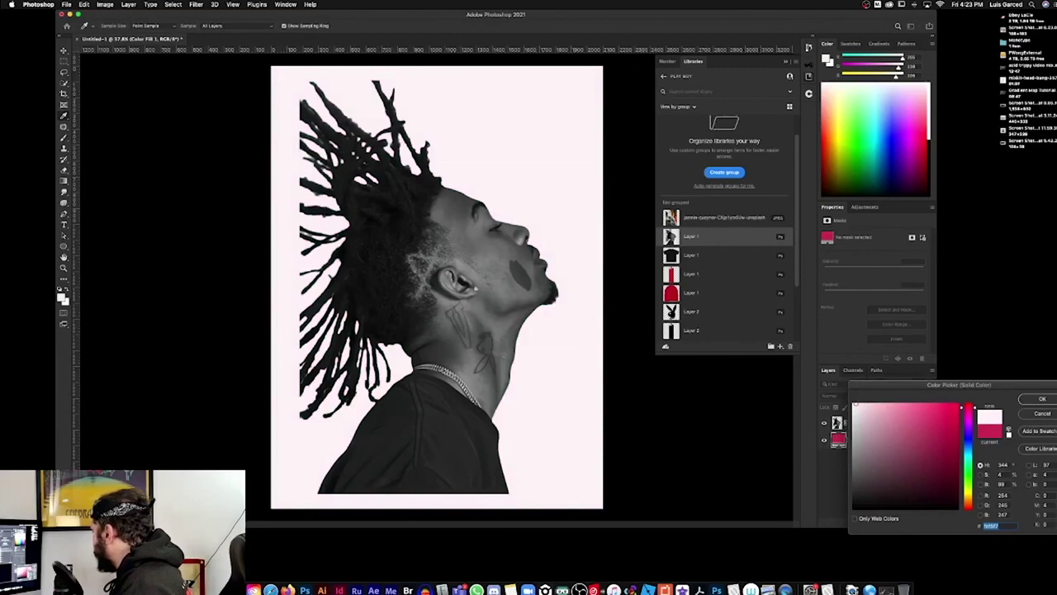
pyautogui.click(1029, 399)
# Convert the masked portrait layer into a smart object for re-editable smart filters
pyautogui.click(840, 424)
pyautogui.click(196, 4)
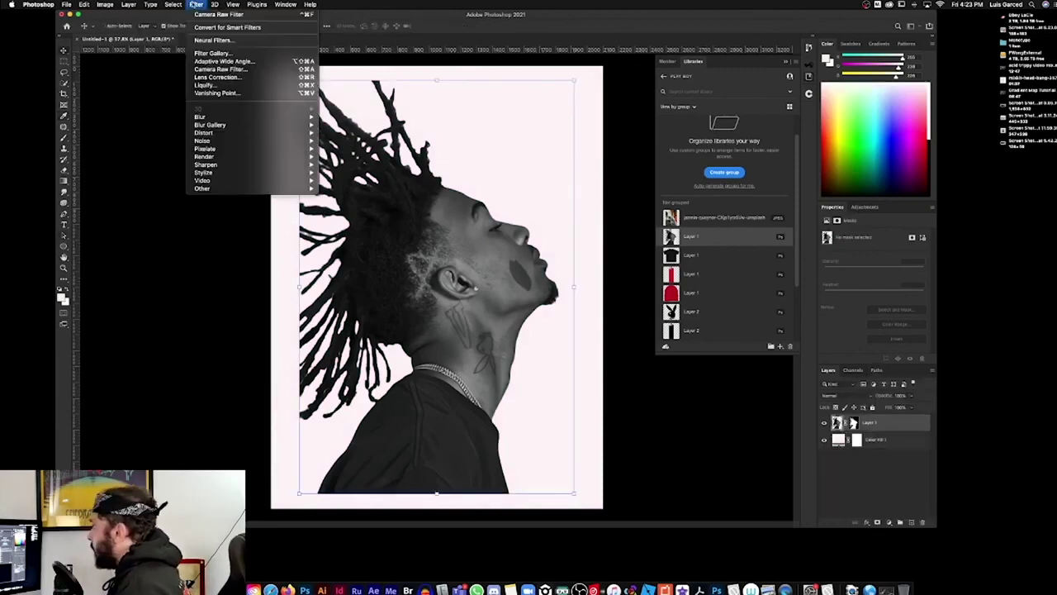
pyautogui.click(207, 27)
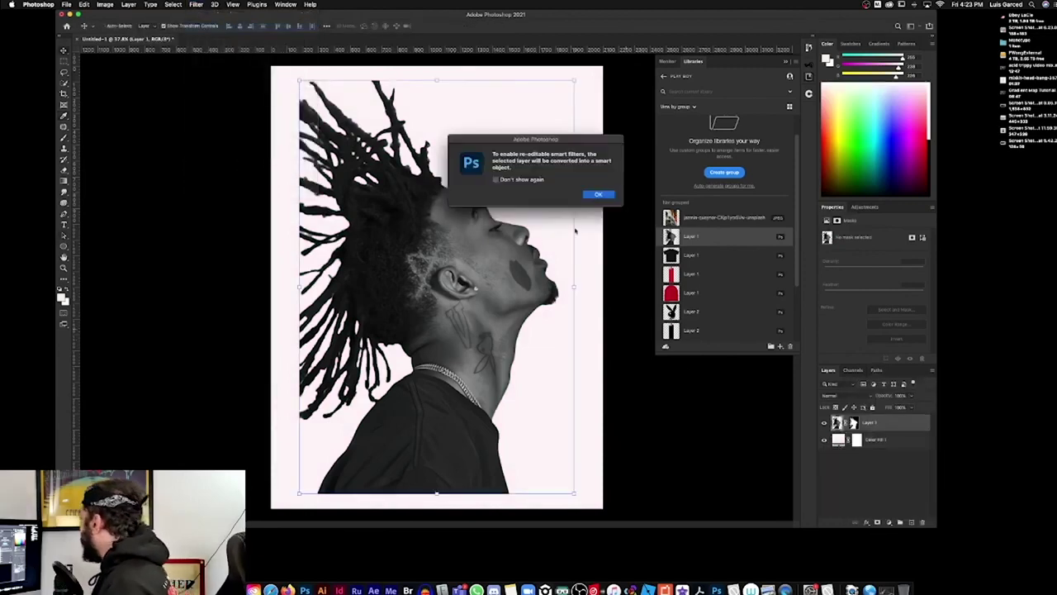
pyautogui.click(598, 194)
# Add a Camera Raw filter to the portrait with Exposure +0.40, Highlights -37, Whites +56, Blacks -58 and strongly raised Contrast
pyautogui.press('f')
pyautogui.click(195, 4)
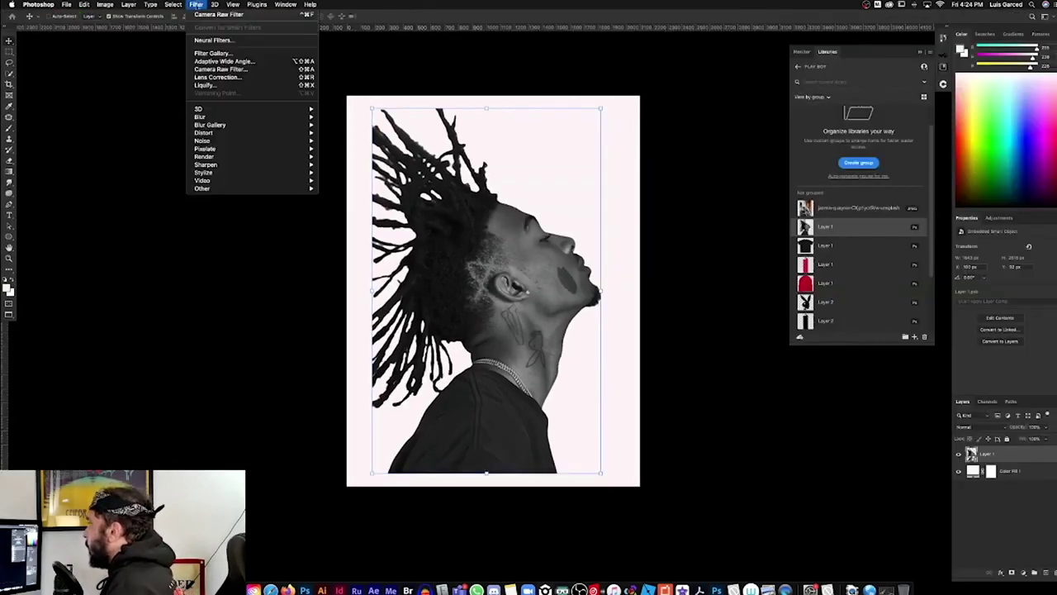
pyautogui.click(207, 71)
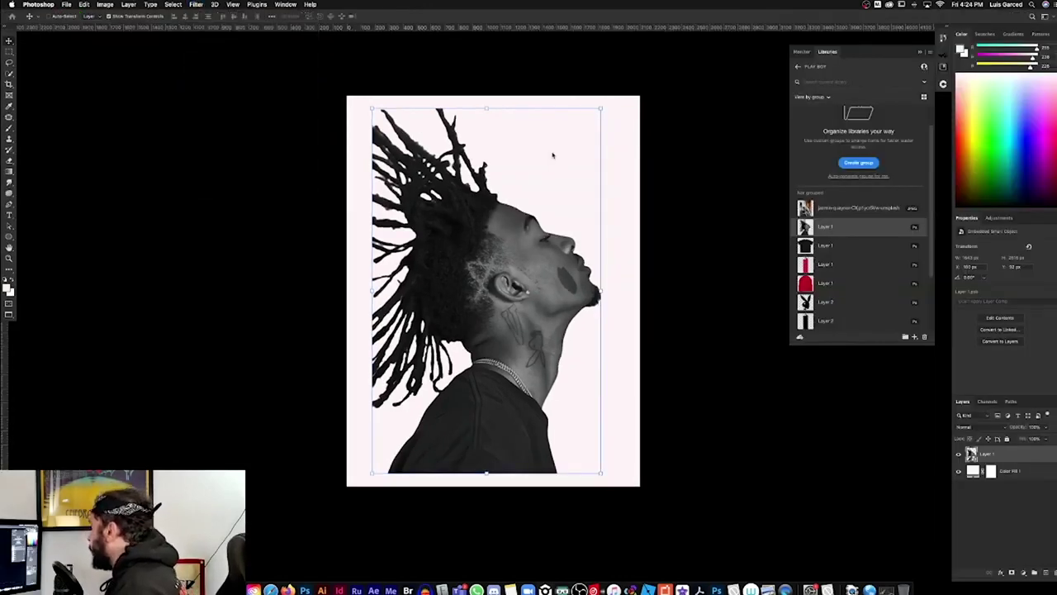
pyautogui.press('super+shift+a')
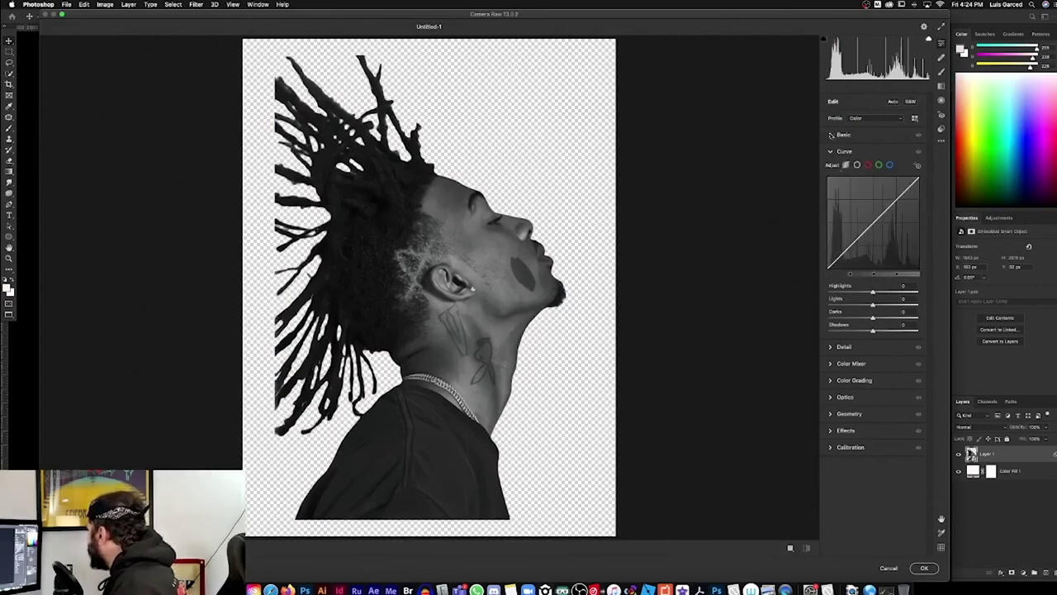
pyautogui.click(843, 134)
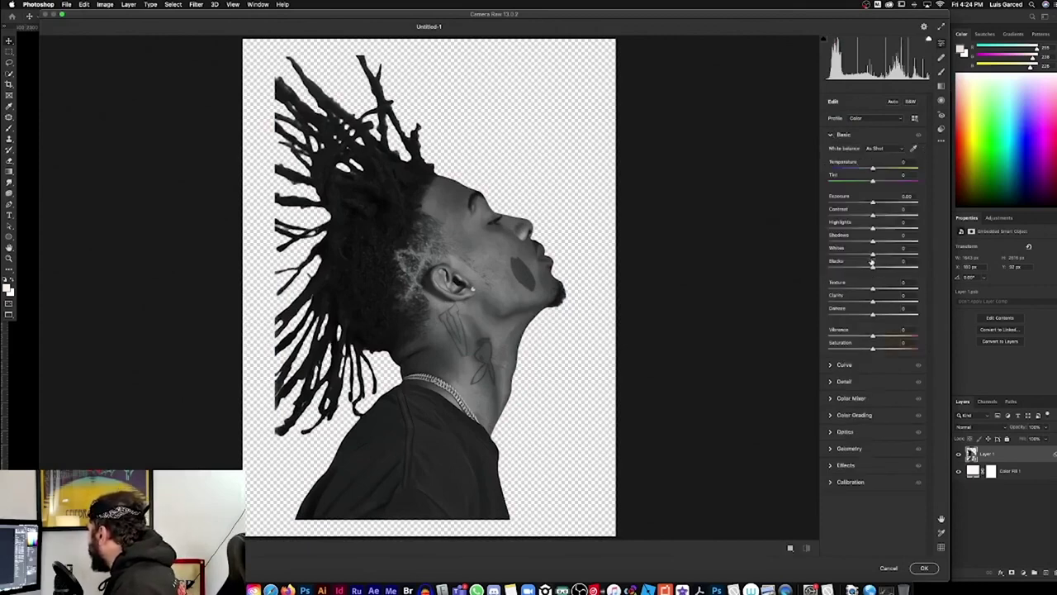
pyautogui.moveTo(874, 268); pyautogui.dragTo(898, 255)
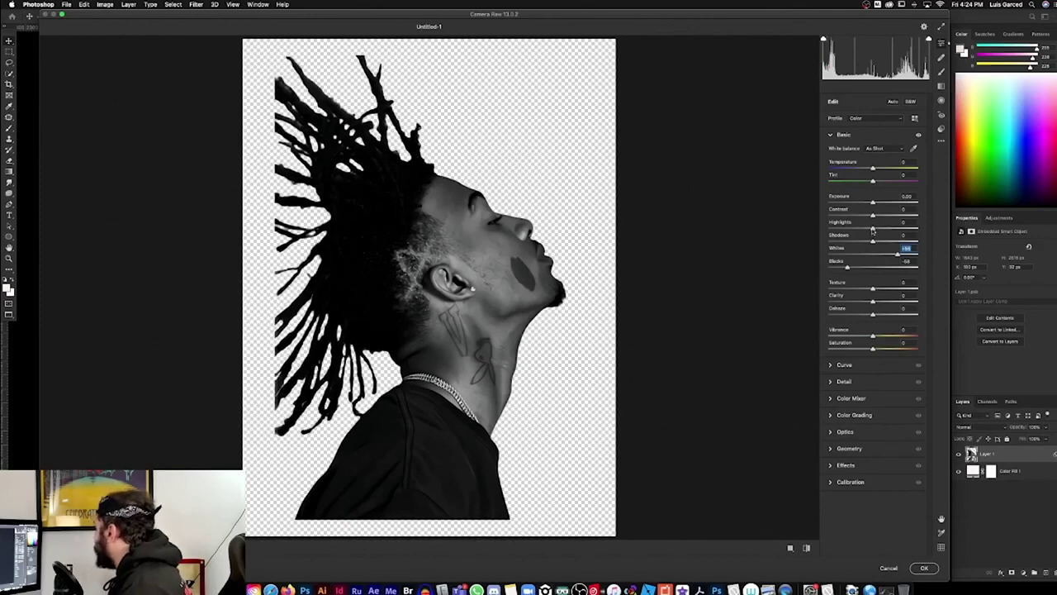
pyautogui.moveTo(873, 229); pyautogui.dragTo(893, 217)
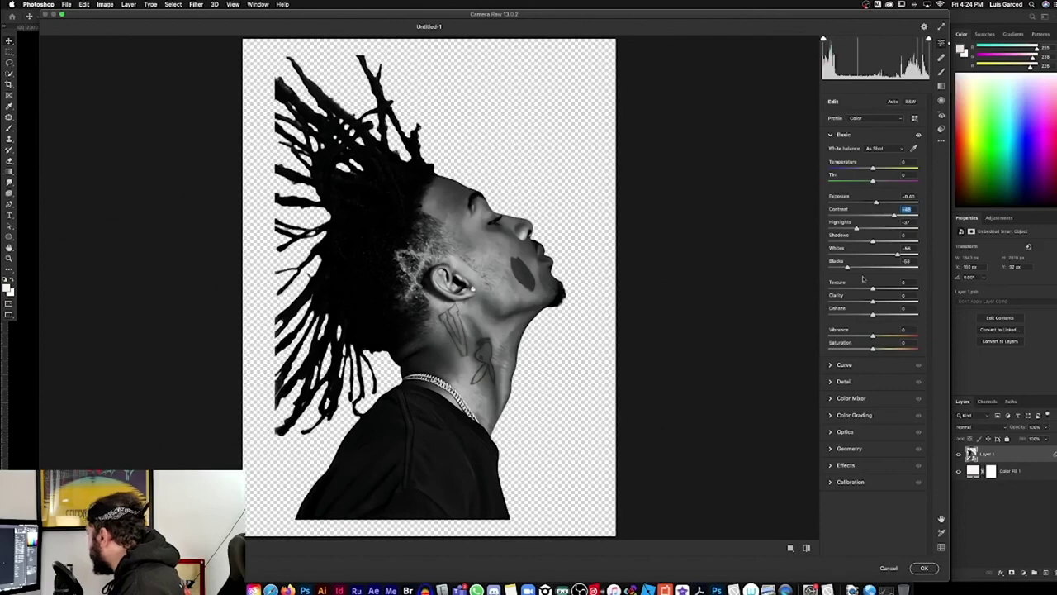
pyautogui.moveTo(895, 215); pyautogui.dragTo(899, 215)
# Shape the Camera Raw tone curve with Highlights +42, Lights +37, Darks +11 and Shadows -21
pyautogui.click(845, 364)
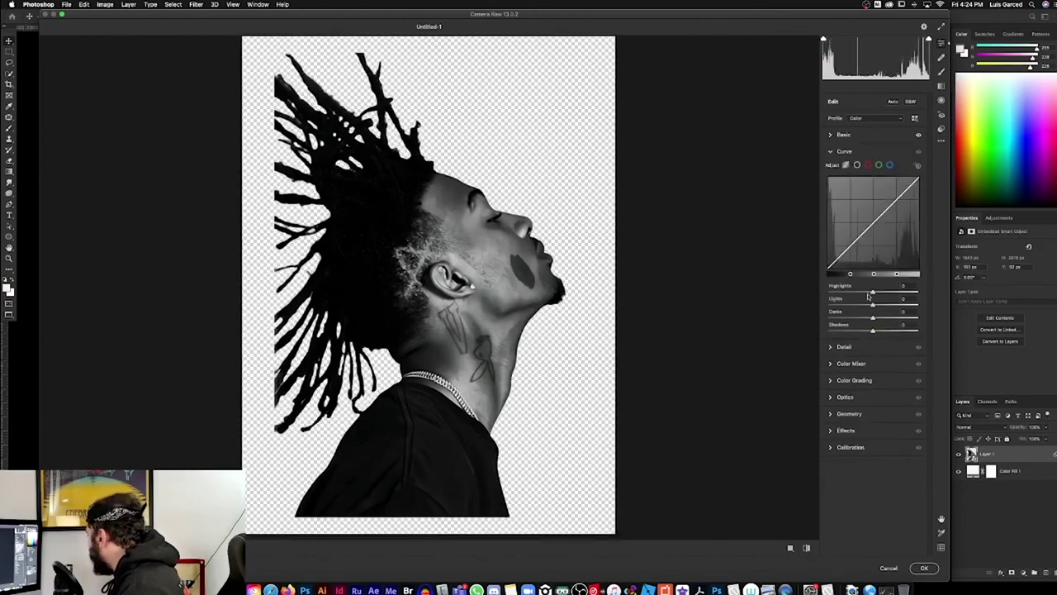
pyautogui.moveTo(873, 293); pyautogui.dragTo(892, 294)
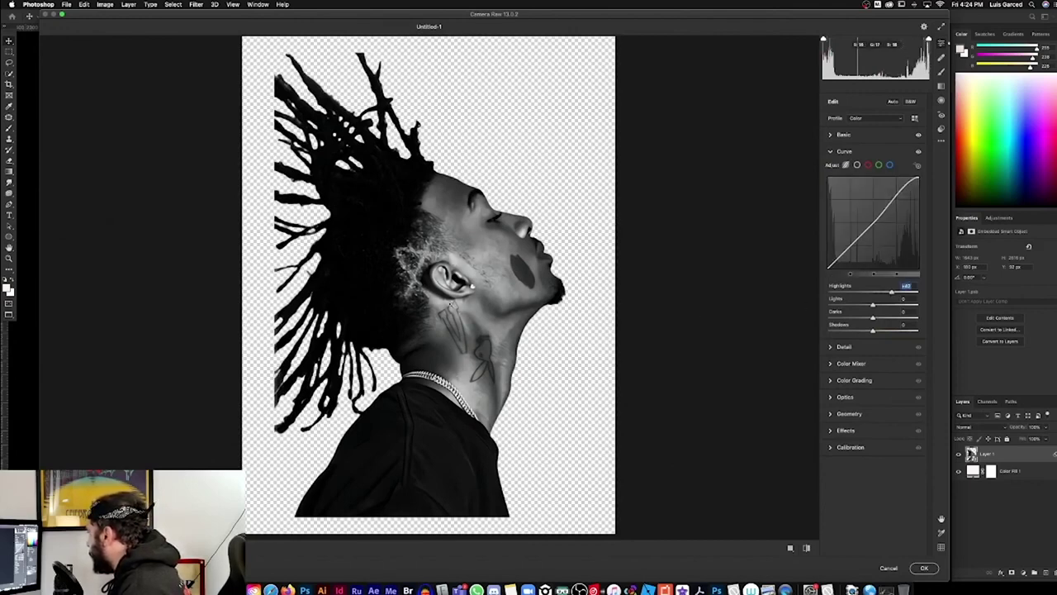
pyautogui.moveTo(873, 306)
pyautogui.mouseDown()
pyautogui.moveTo(889, 306)
pyautogui.moveTo(864, 332)
pyautogui.moveTo(879, 321)
pyautogui.mouseUp()
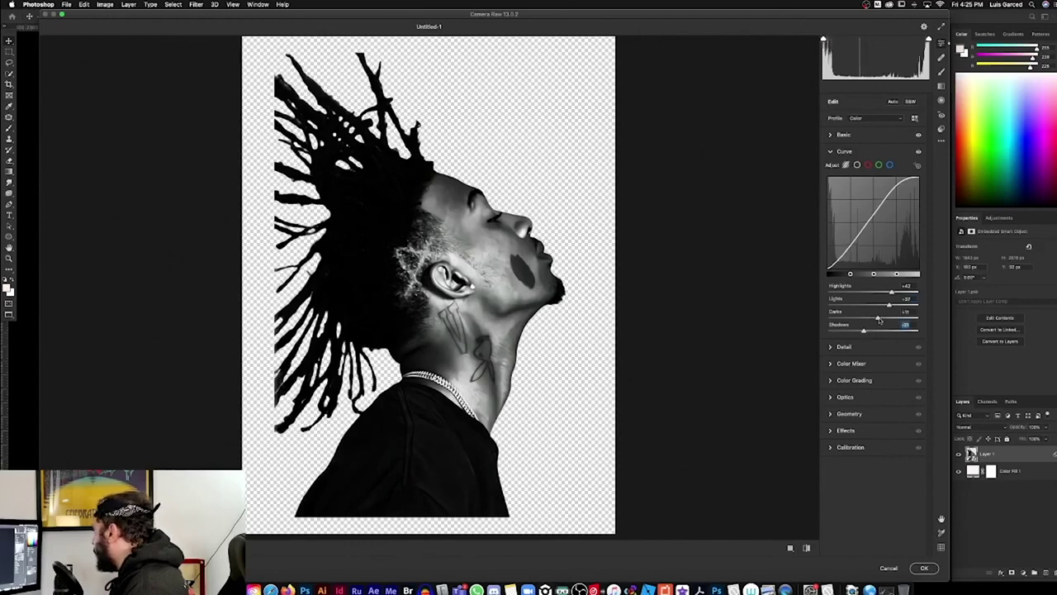
pyautogui.hotkey('shift', 'Tab')
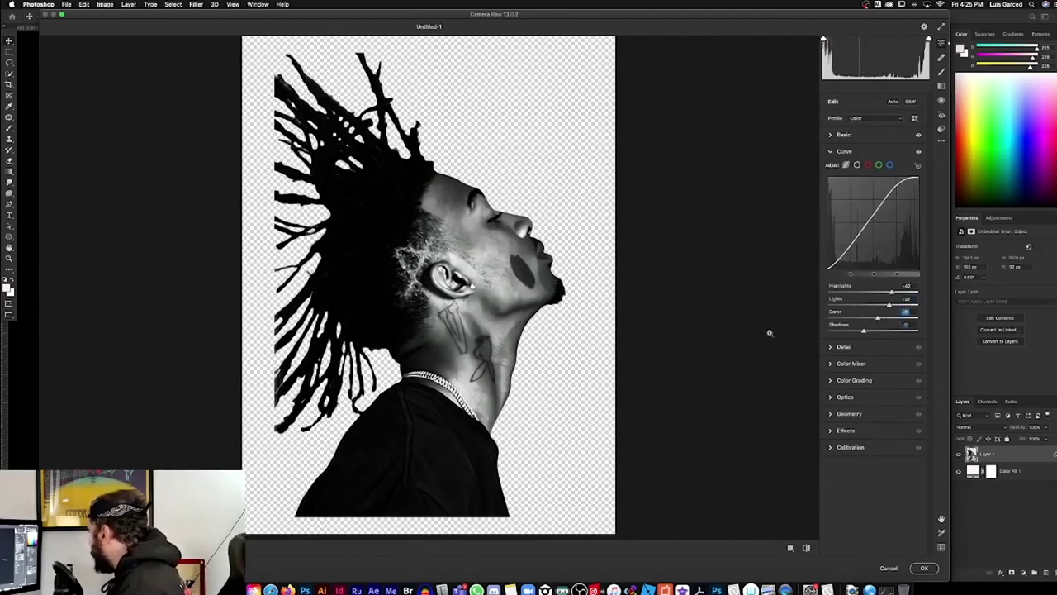
pyautogui.scroll(2, 769, 333)
# Apply Sharpening of about 41, Noise Reduction about 17 and slight Color Noise Reduction, and compare the portrait with and without the filter
pyautogui.click(832, 347)
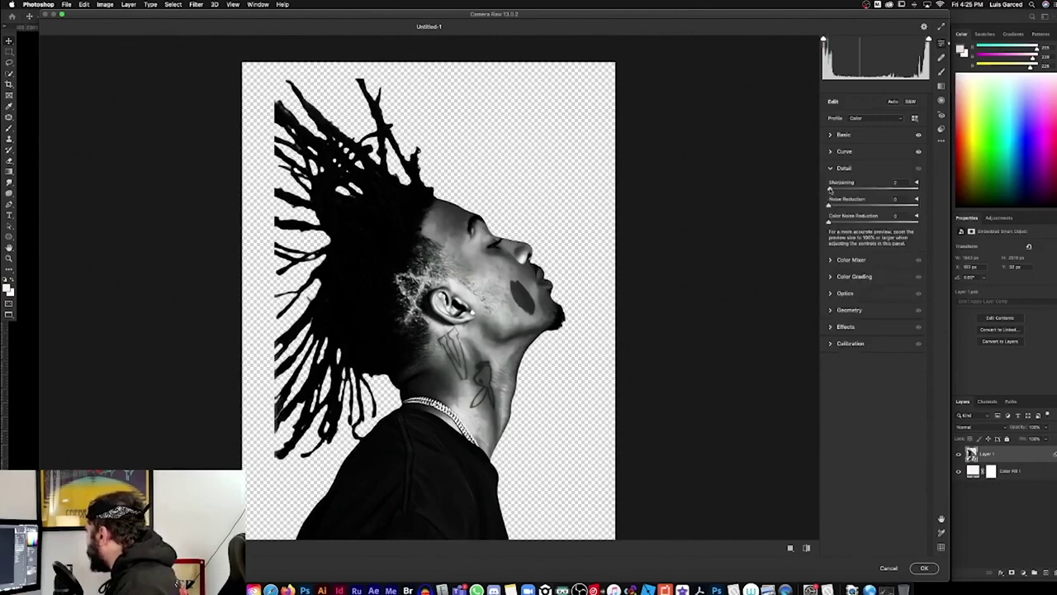
pyautogui.moveTo(837, 189); pyautogui.dragTo(852, 190)
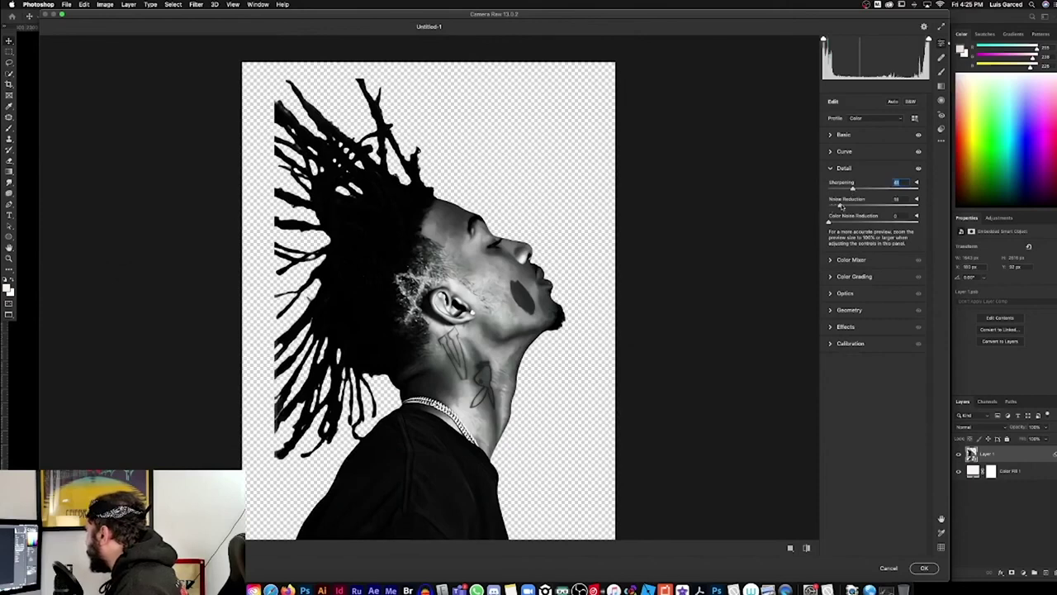
pyautogui.moveTo(836, 206); pyautogui.dragTo(836, 223)
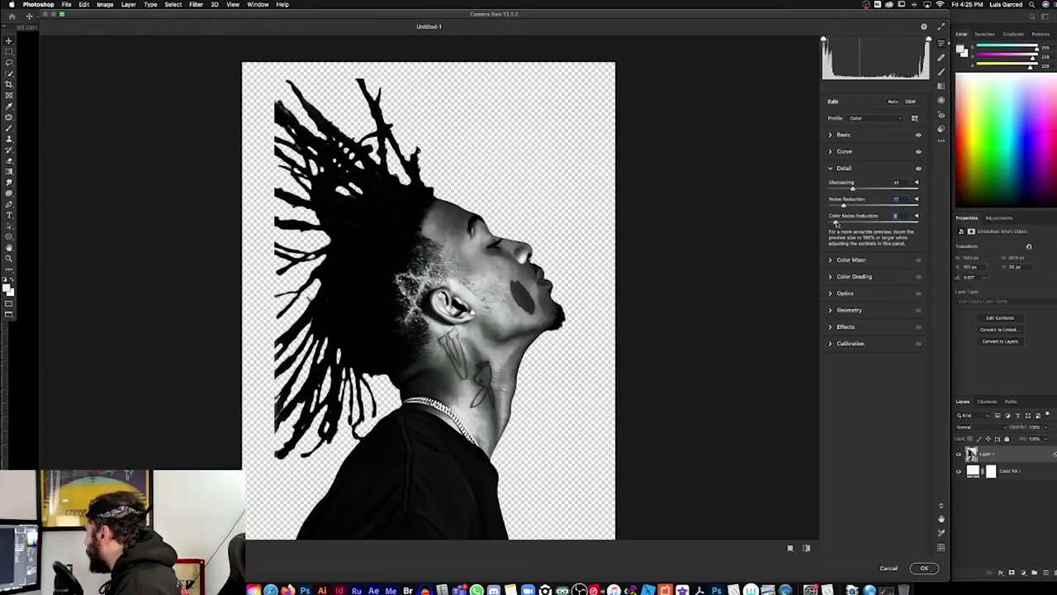
pyautogui.click(924, 568)
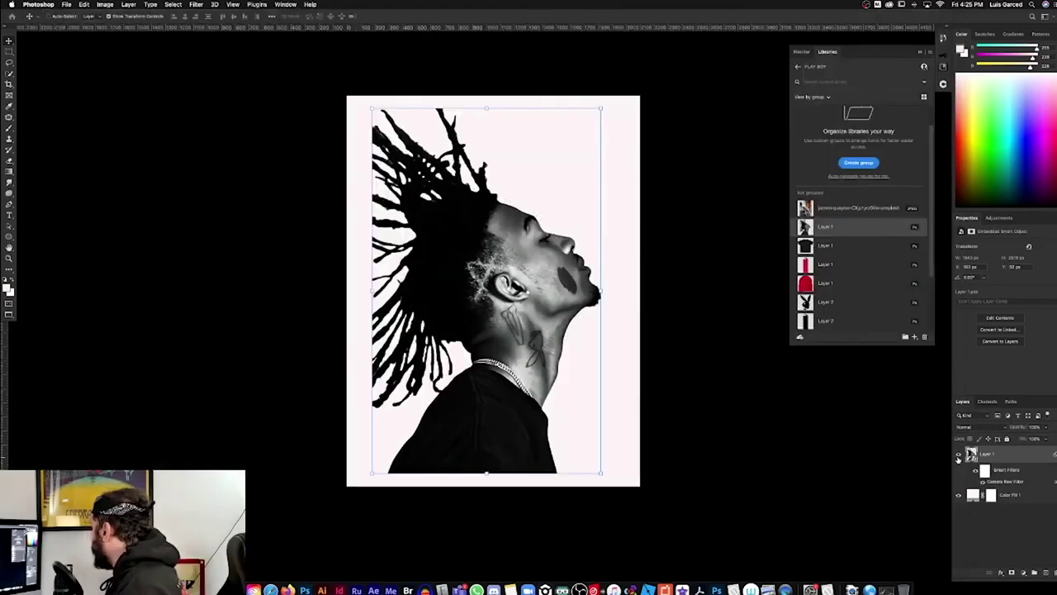
pyautogui.click(986, 481)
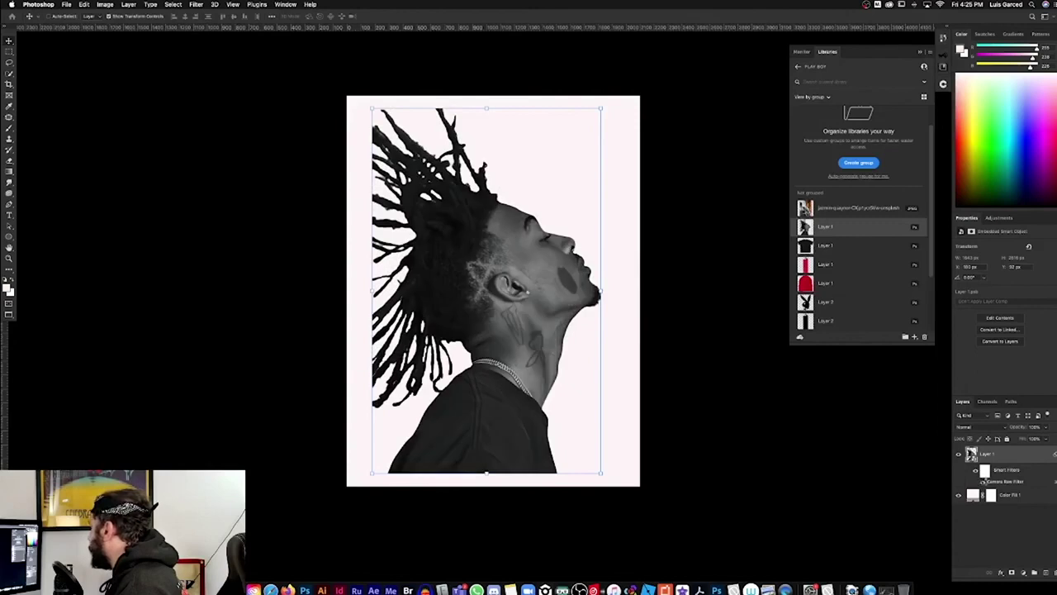
pyautogui.click(986, 481)
# Scale the portrait up to about 119% so the hair and shoulders run off the canvas edges
pyautogui.moveTo(537, 295); pyautogui.dragTo(537, 295)
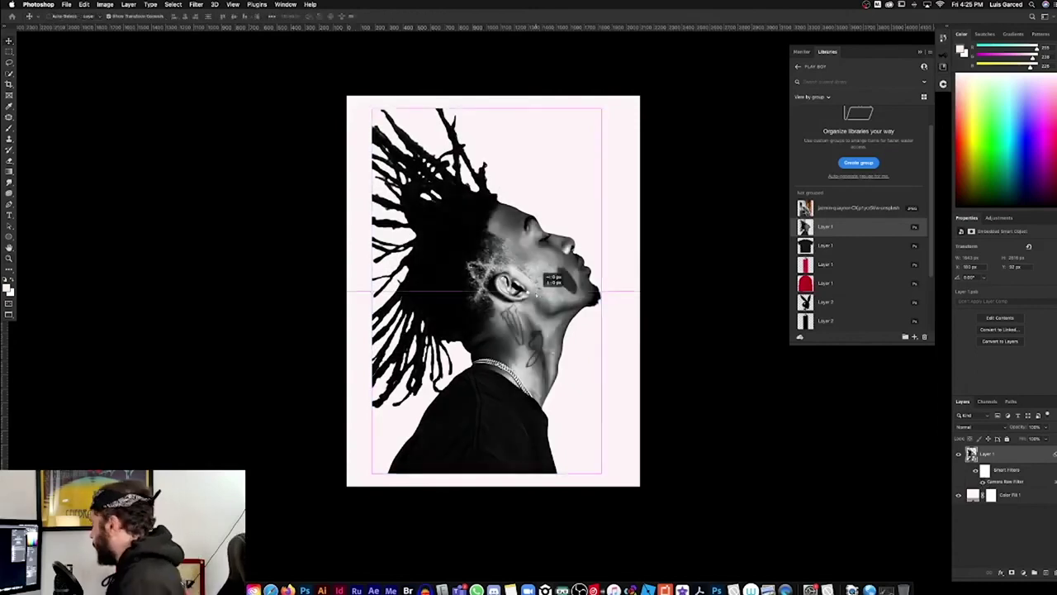
pyautogui.moveTo(562, 382); pyautogui.dragTo(563, 385)
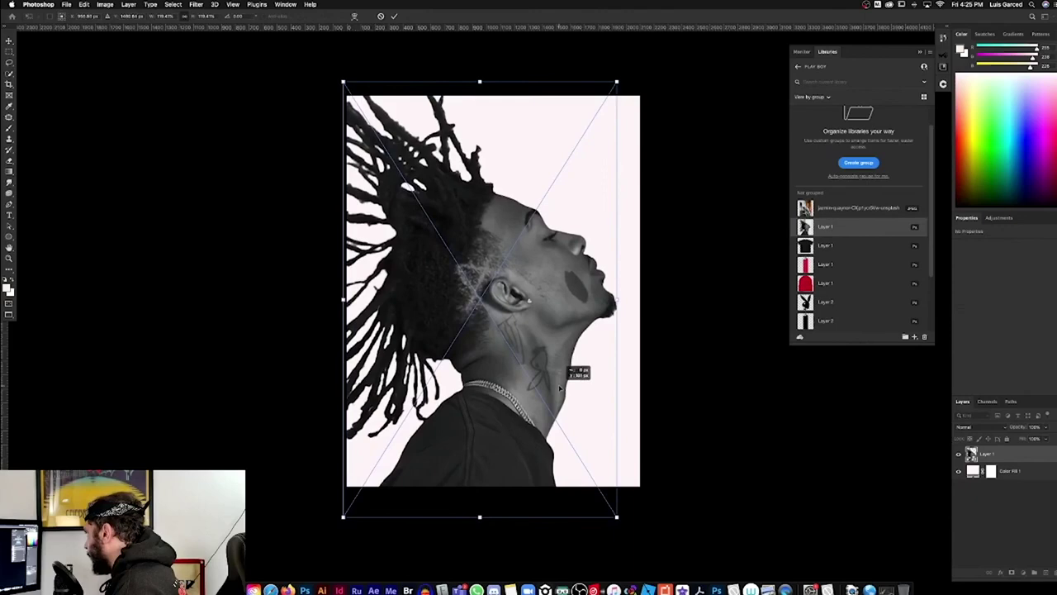
pyautogui.press('Return')
# Place the torn-poster photo from the library over the canvas and move its layer directly beneath the portrait
pyautogui.press('z')
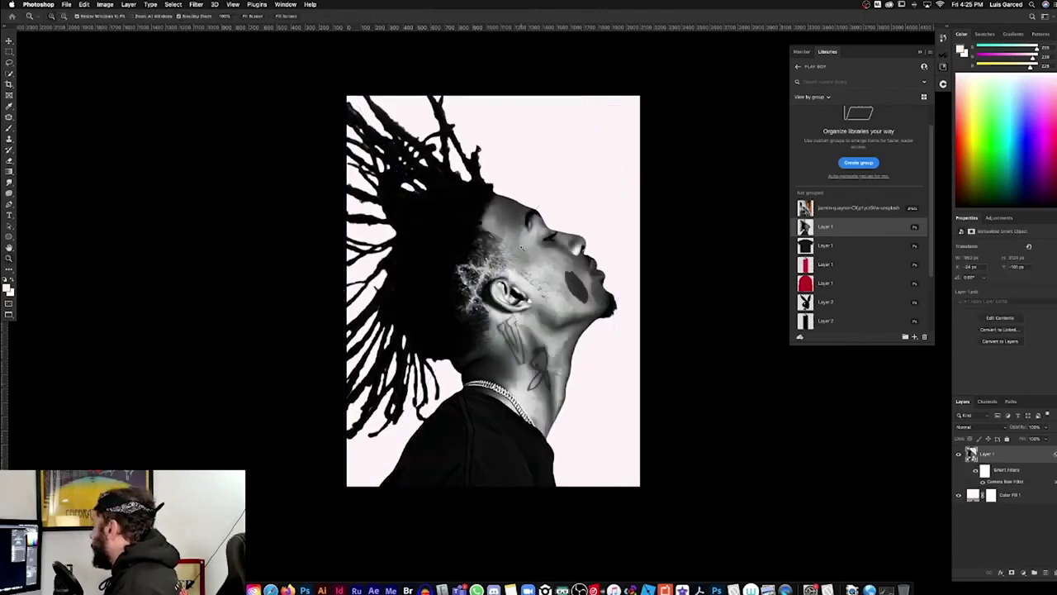
pyautogui.moveTo(521, 247); pyautogui.dragTo(552, 251)
pyautogui.moveTo(689, 290); pyautogui.dragTo(652, 285)
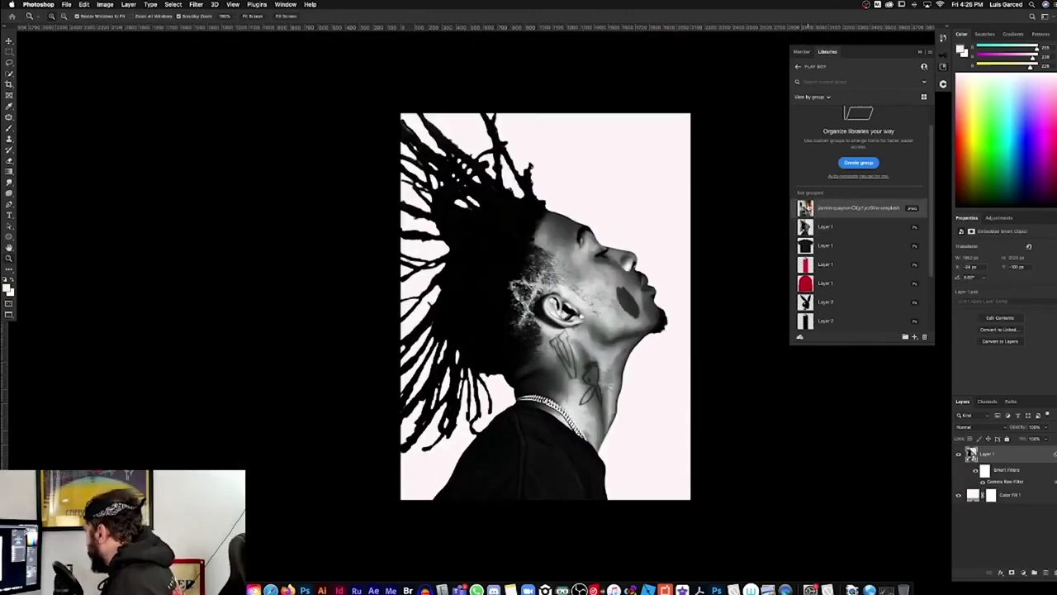
pyautogui.moveTo(806, 207); pyautogui.dragTo(565, 304)
pyautogui.press('Return')
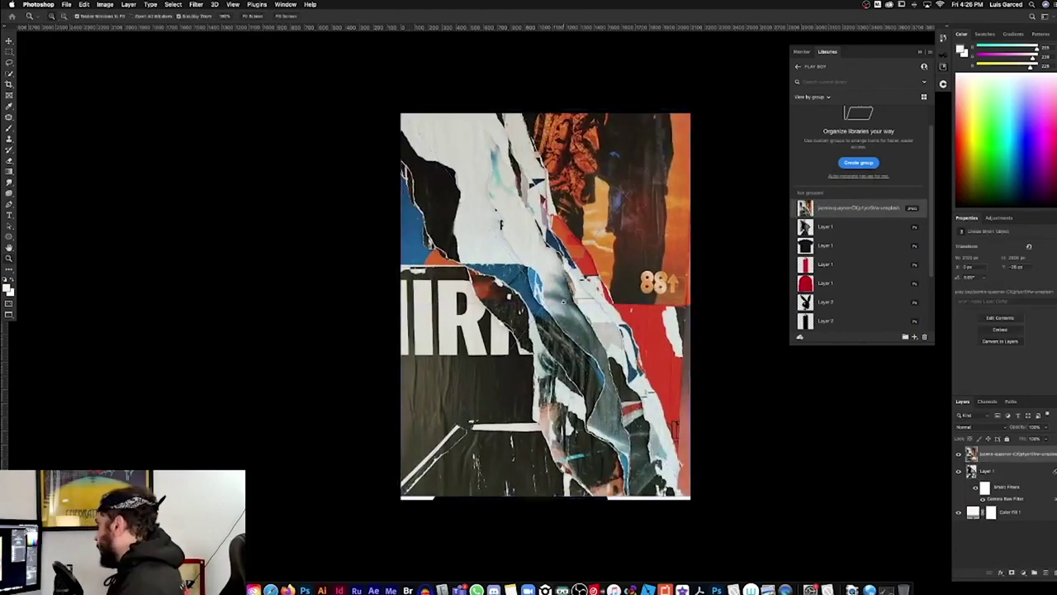
pyautogui.moveTo(981, 455); pyautogui.dragTo(983, 500)
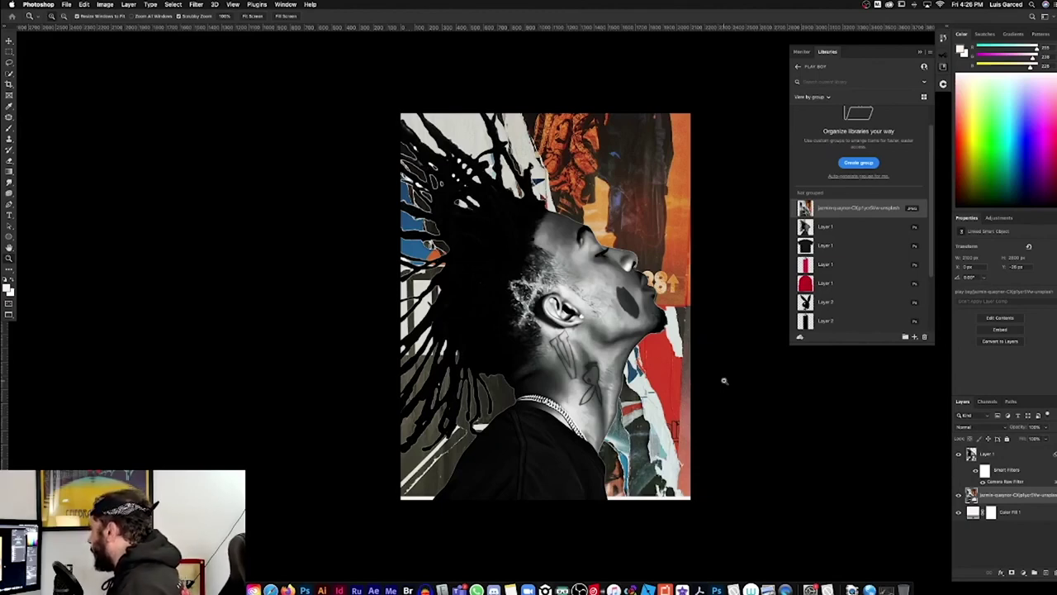
# Set the portrait layer's blend mode to Linear Light and shift the torn-poster photo to cover the canvas's bottom edge
pyautogui.click(965, 427)
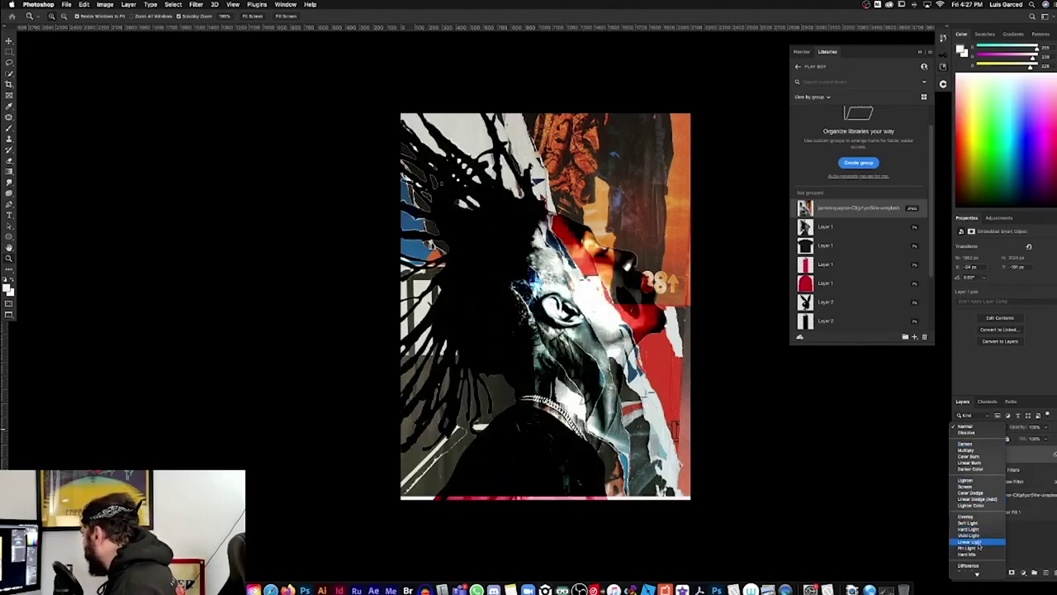
pyautogui.click(978, 542)
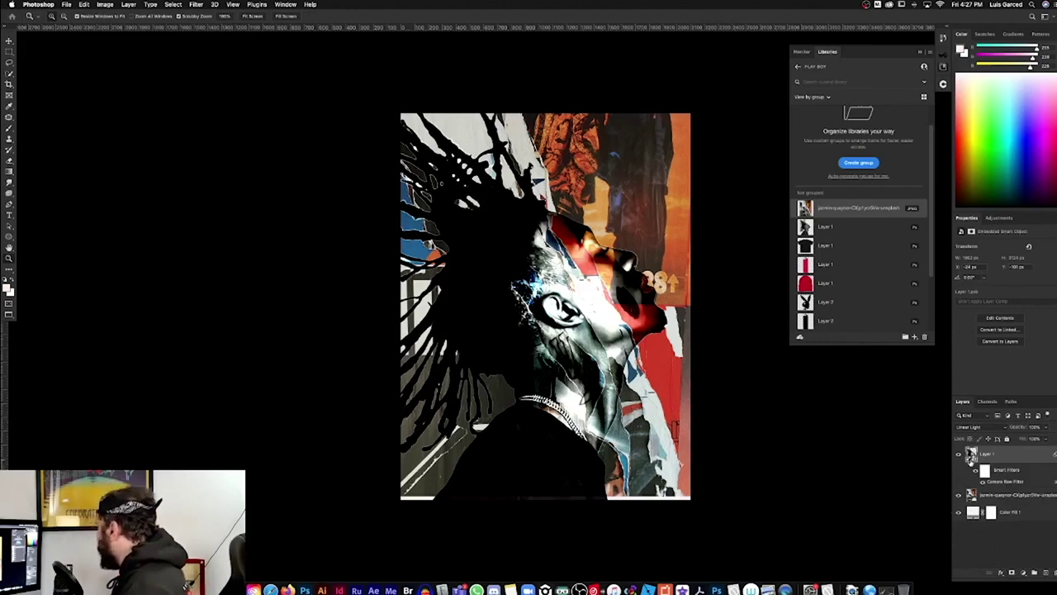
pyautogui.click(970, 496)
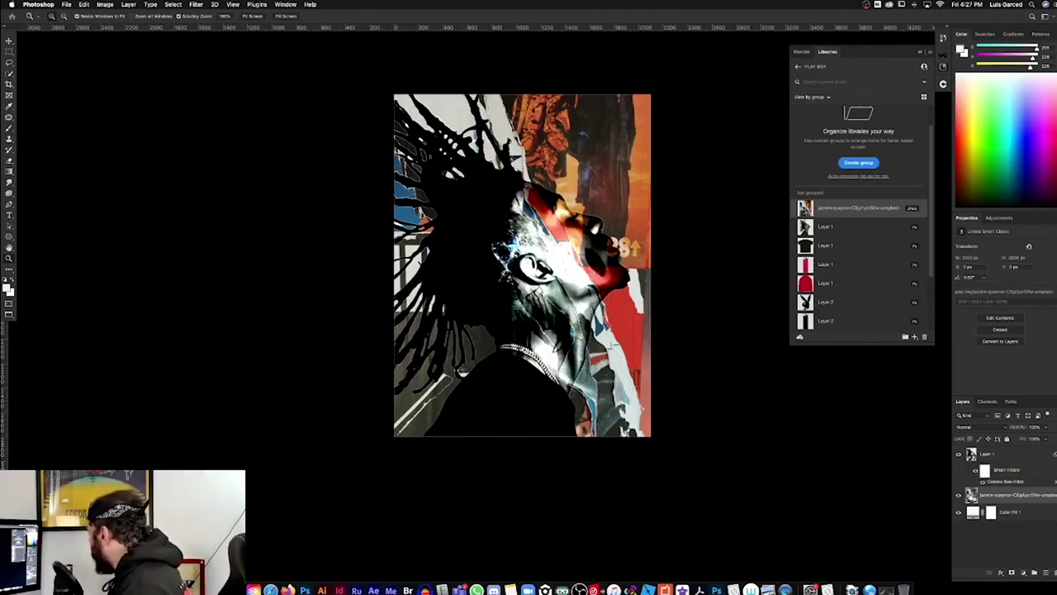
# Duplicate the Linear Light portrait layer and move the copy beneath the torn-poster layer
pyautogui.click(971, 454)
pyautogui.press('v')
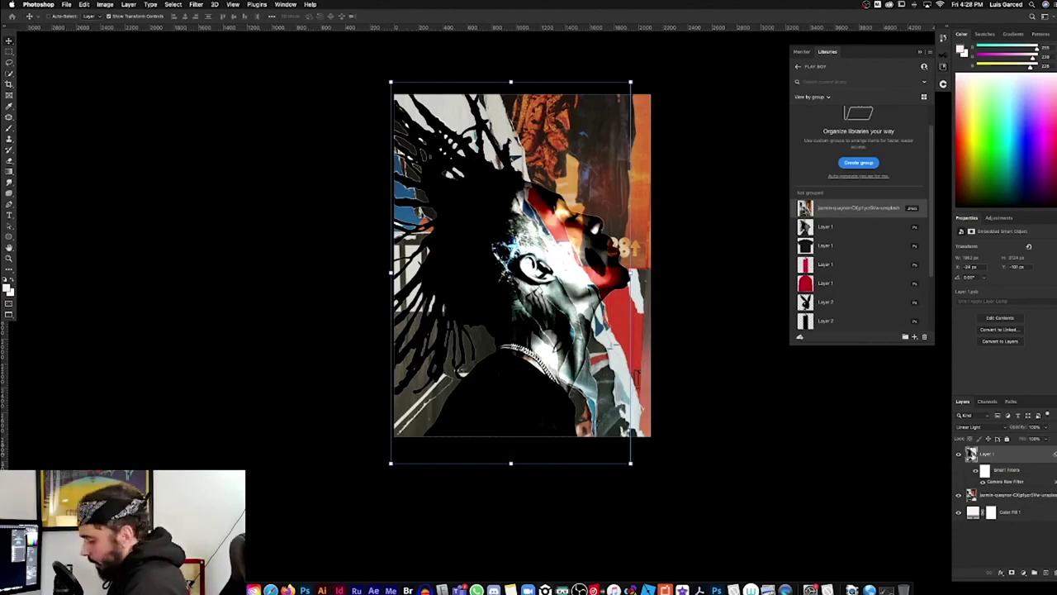
pyautogui.hotkey('ctrl', 'j')
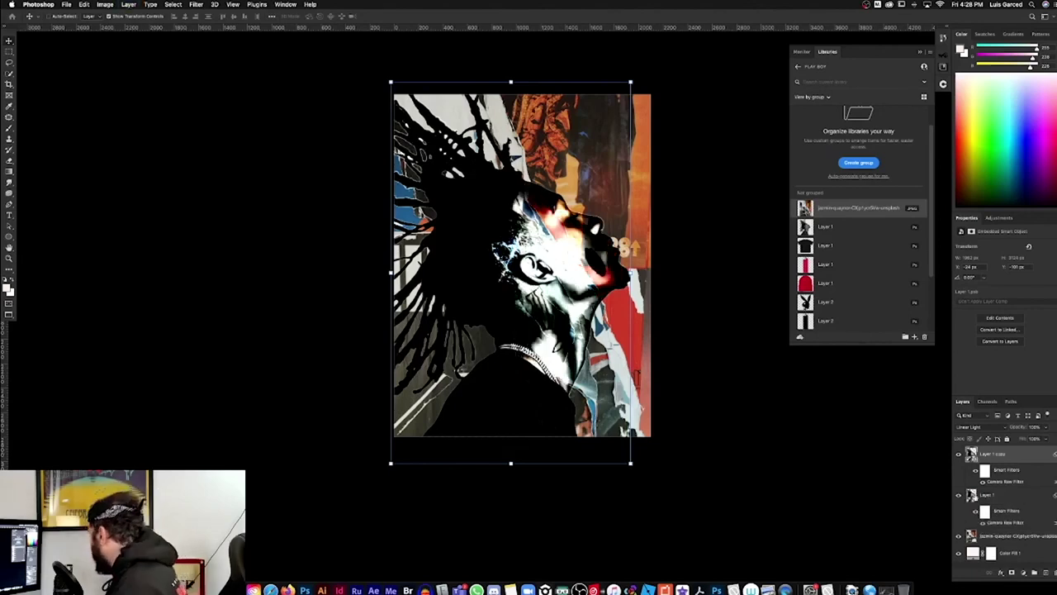
pyautogui.moveTo(973, 459); pyautogui.dragTo(986, 545)
# Set the torn-poster layer's blend mode to Multiply over the portrait copy
pyautogui.click(975, 499)
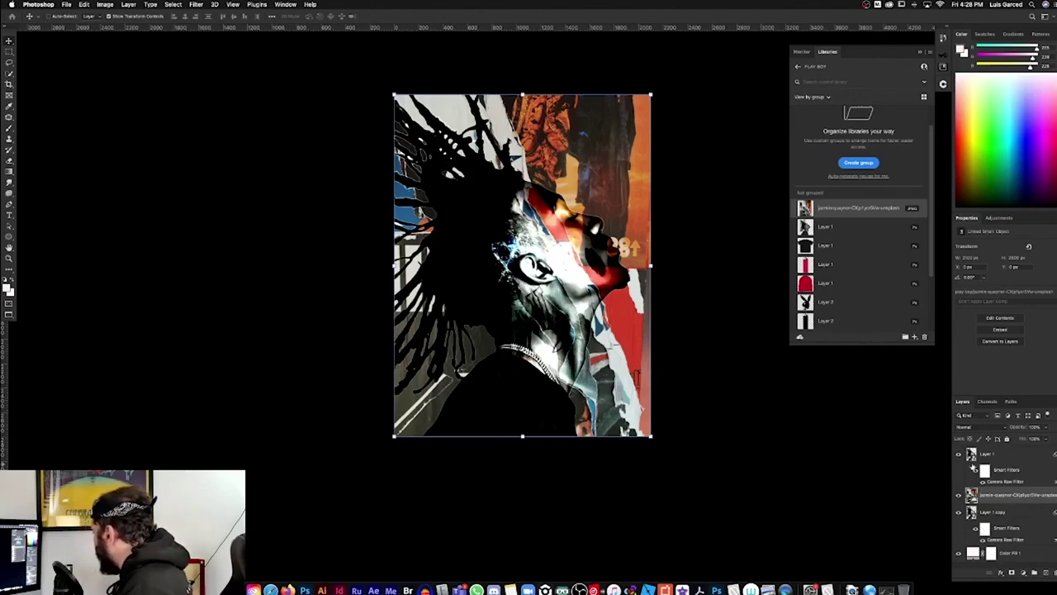
pyautogui.click(968, 427)
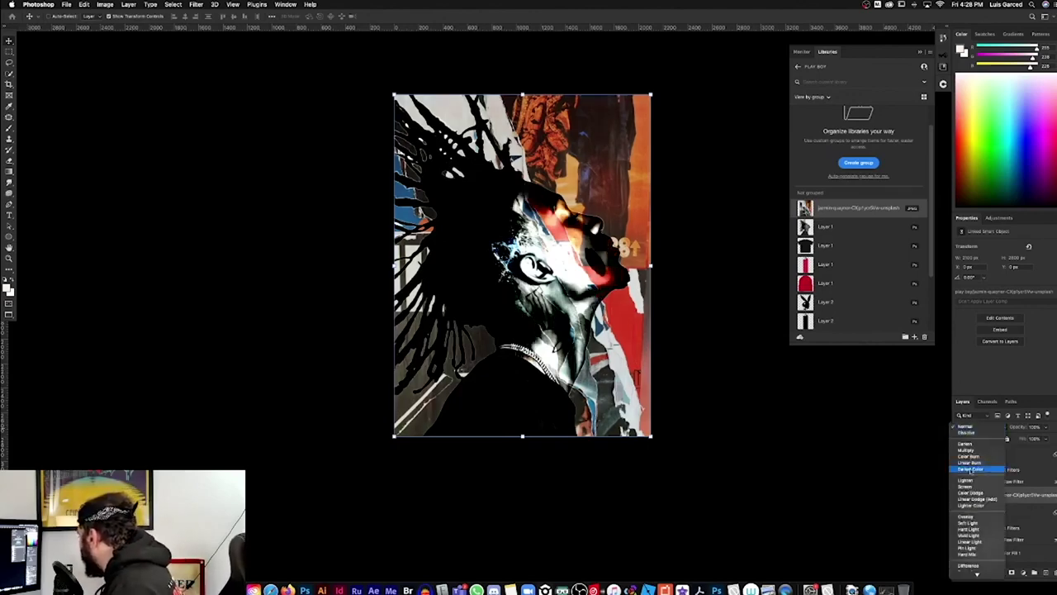
pyautogui.scroll(-3, 977, 456)
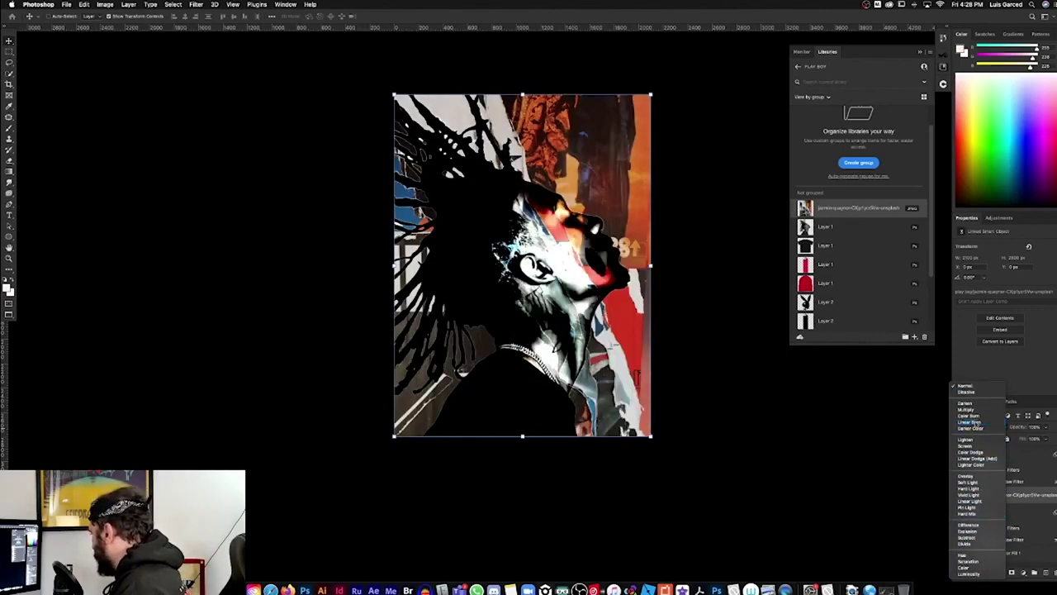
pyautogui.click(969, 409)
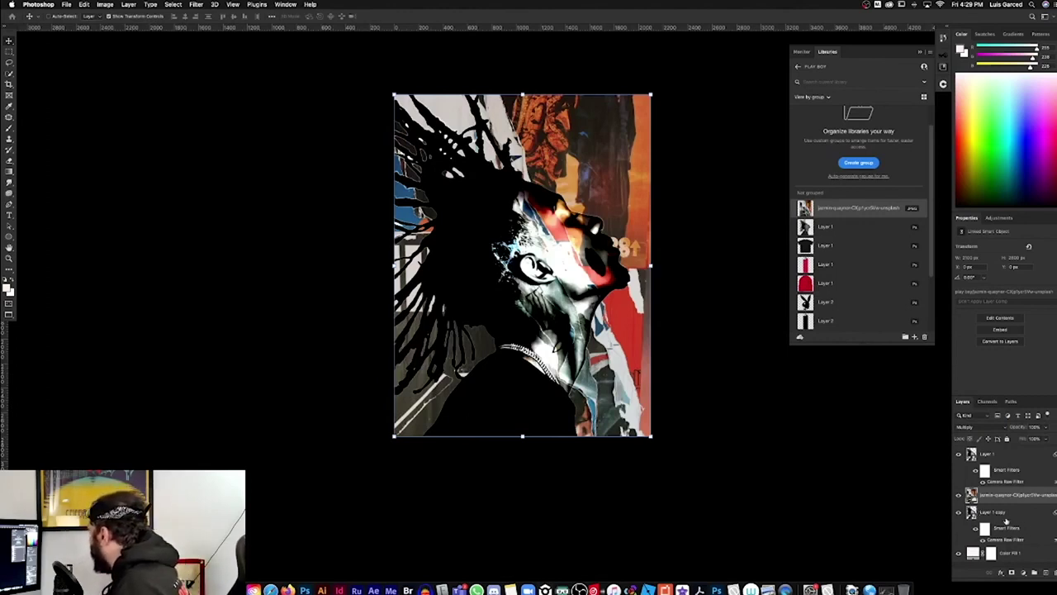
# Duplicate the torn-poster layer, move the copy above the portrait layer and set its blend mode to Hue
pyautogui.press('p')
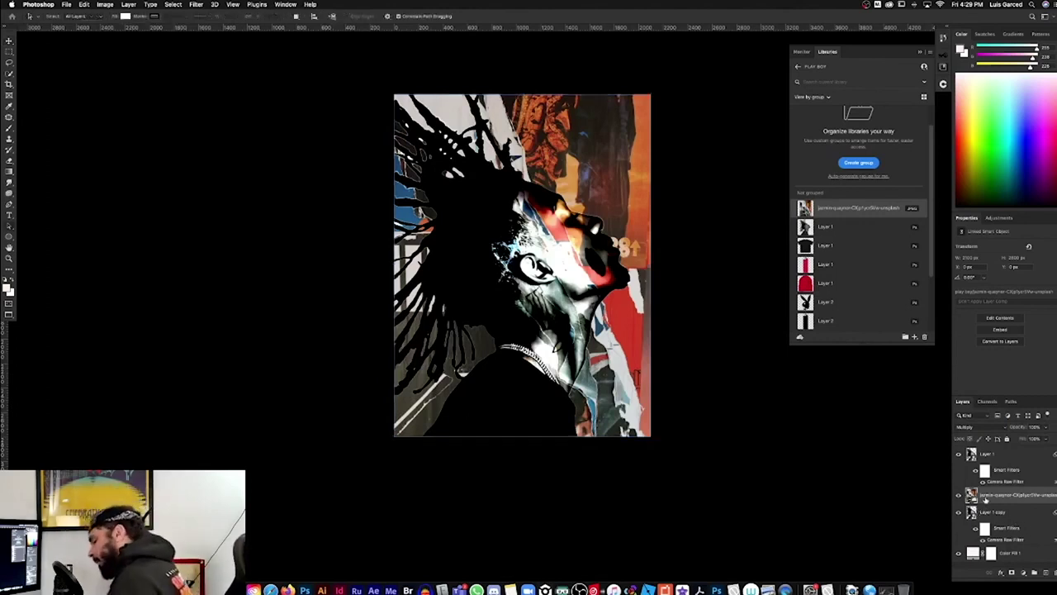
pyautogui.press('super+j')
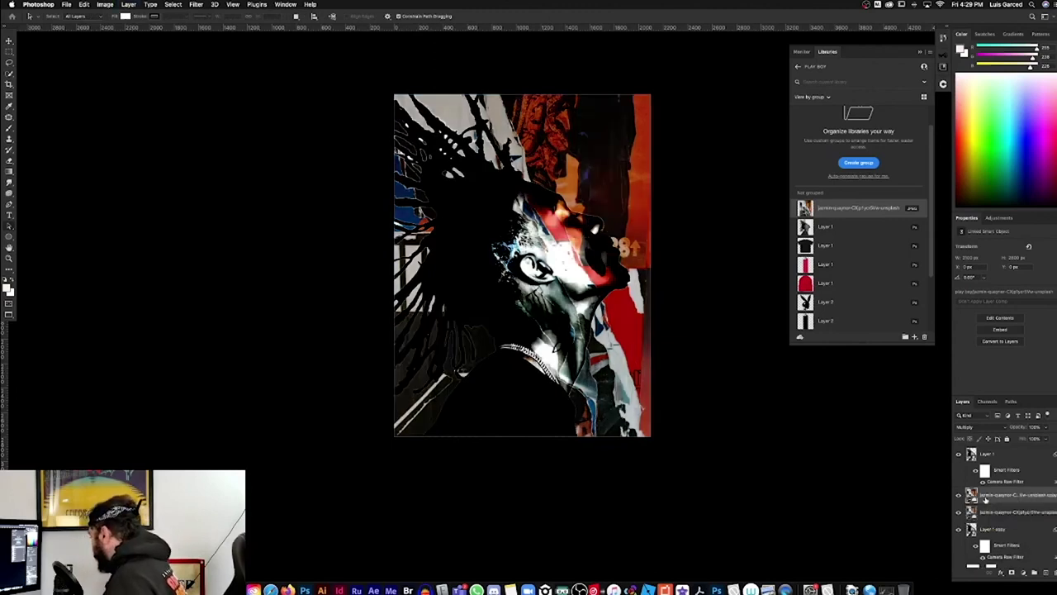
pyautogui.moveTo(968, 500); pyautogui.dragTo(971, 456)
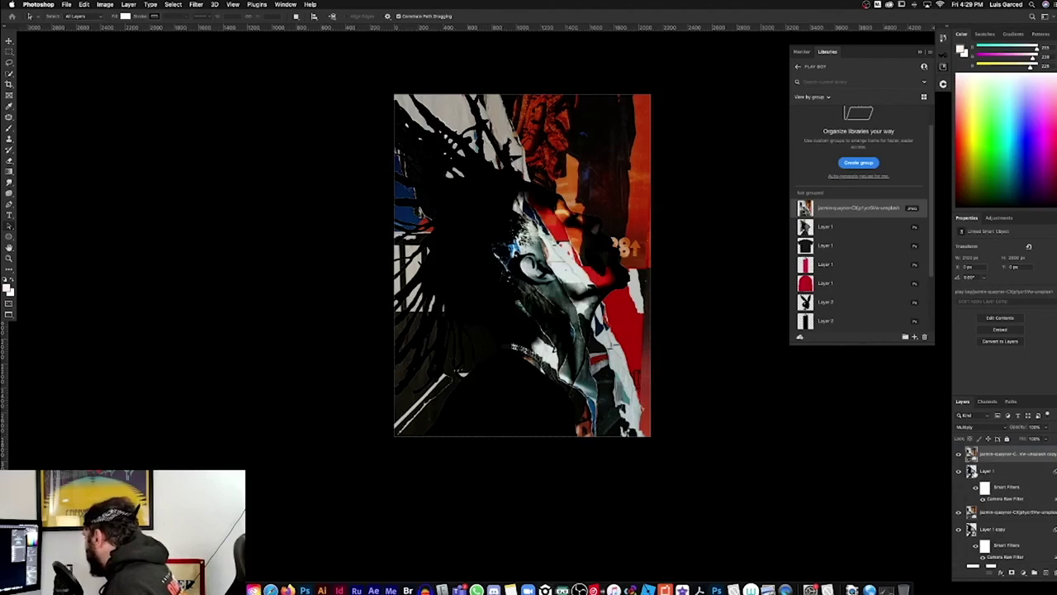
pyautogui.click(963, 427)
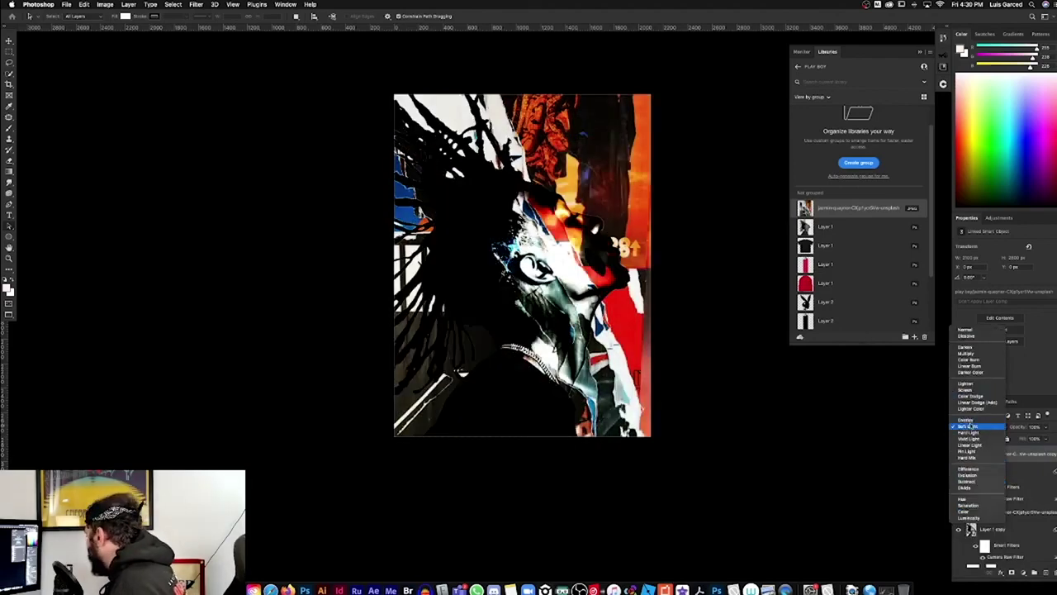
pyautogui.click(968, 499)
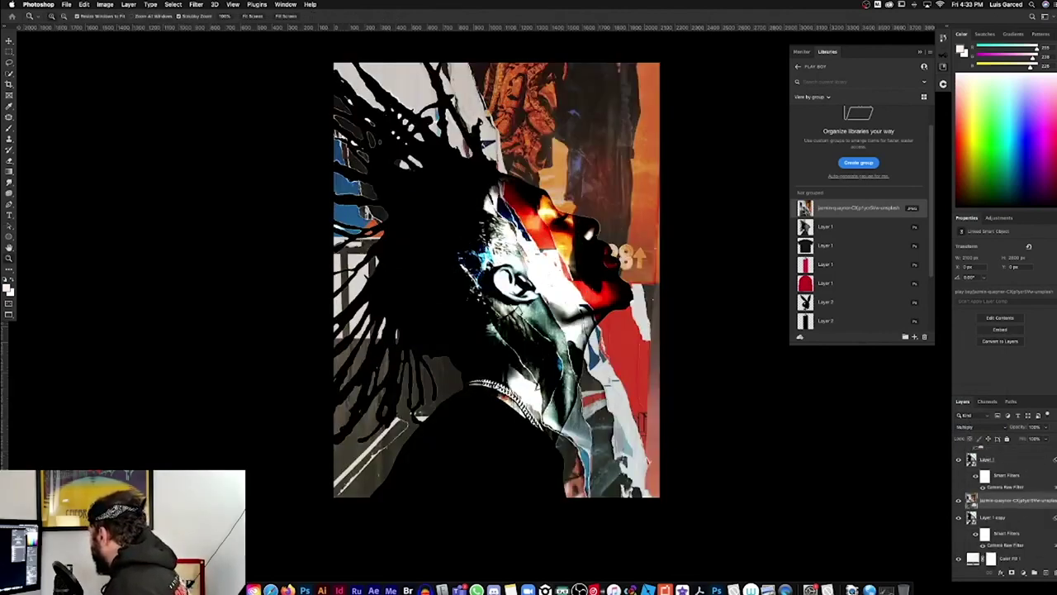
# Add a gradient map adjustment above the lower torn-poster layer, using the "blue purple burst" gradient preset
pyautogui.scroll(1, 1010, 505)
pyautogui.scroll(-1, 1009, 505)
pyautogui.scroll(1, 1009, 506)
pyautogui.scroll(-1, 1010, 505)
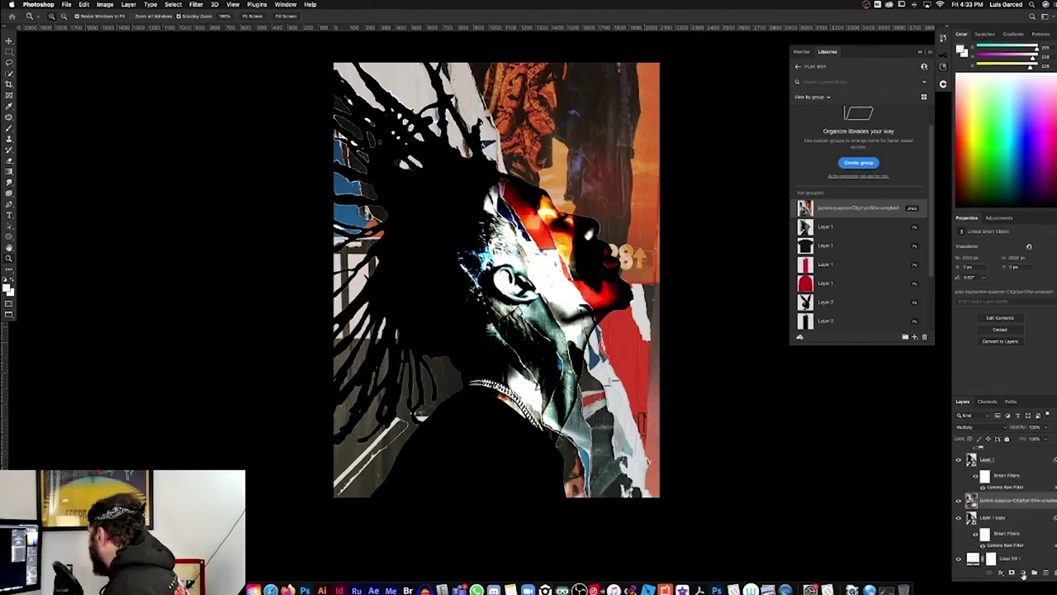
pyautogui.click(1024, 574)
pyautogui.click(1033, 549)
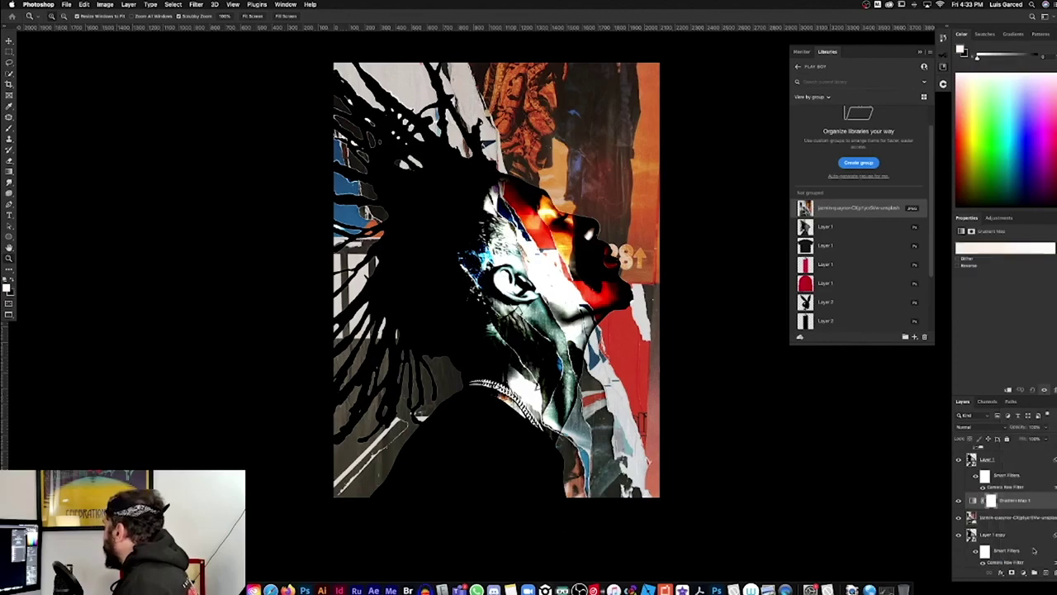
pyautogui.click(1047, 253)
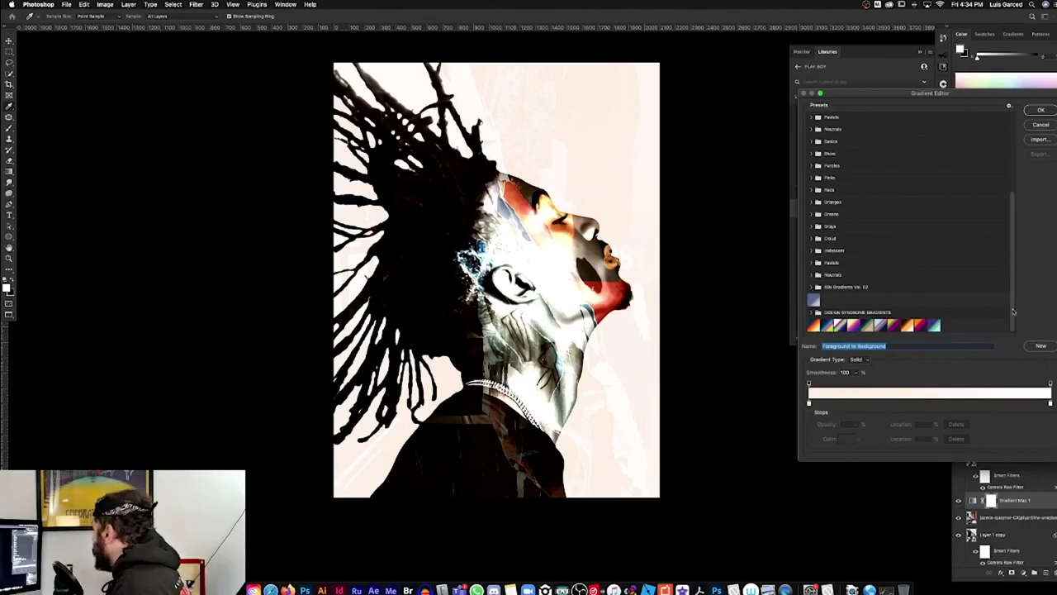
pyautogui.click(817, 327)
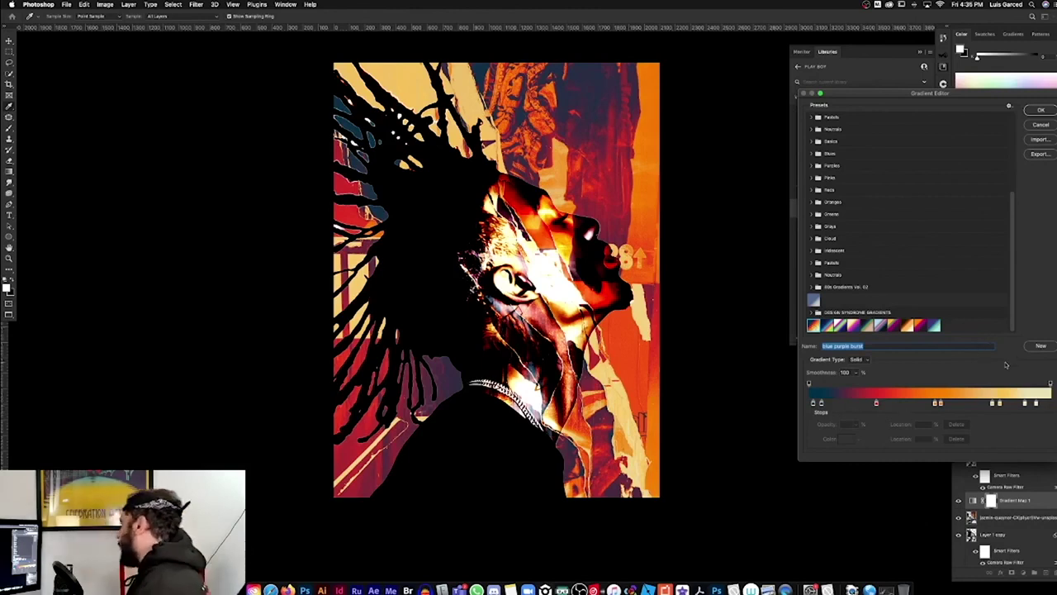
pyautogui.click(1048, 110)
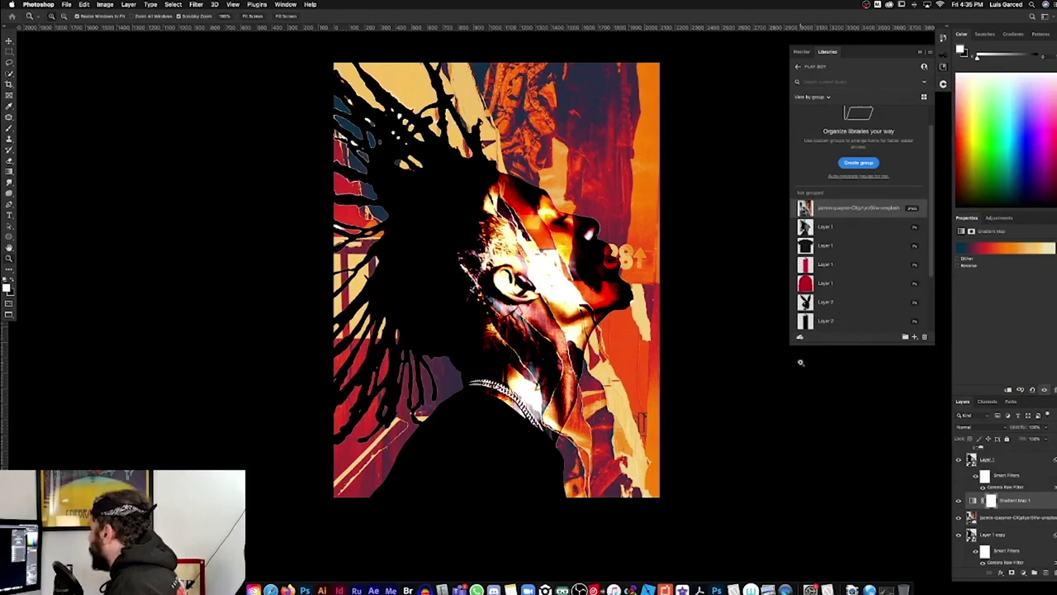
# Compare the portrait with the topmost torn-poster copy hidden and shown
pyautogui.scroll(-2, 597, 280)
pyautogui.scroll(-1, 979, 474)
pyautogui.scroll(-1, 975, 515)
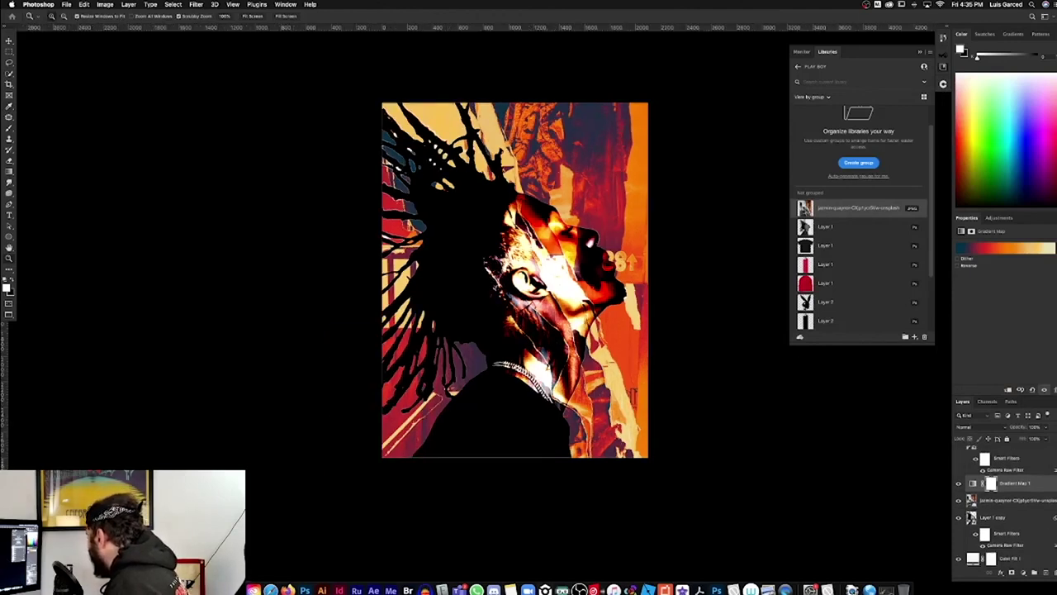
pyautogui.scroll(2, 981, 469)
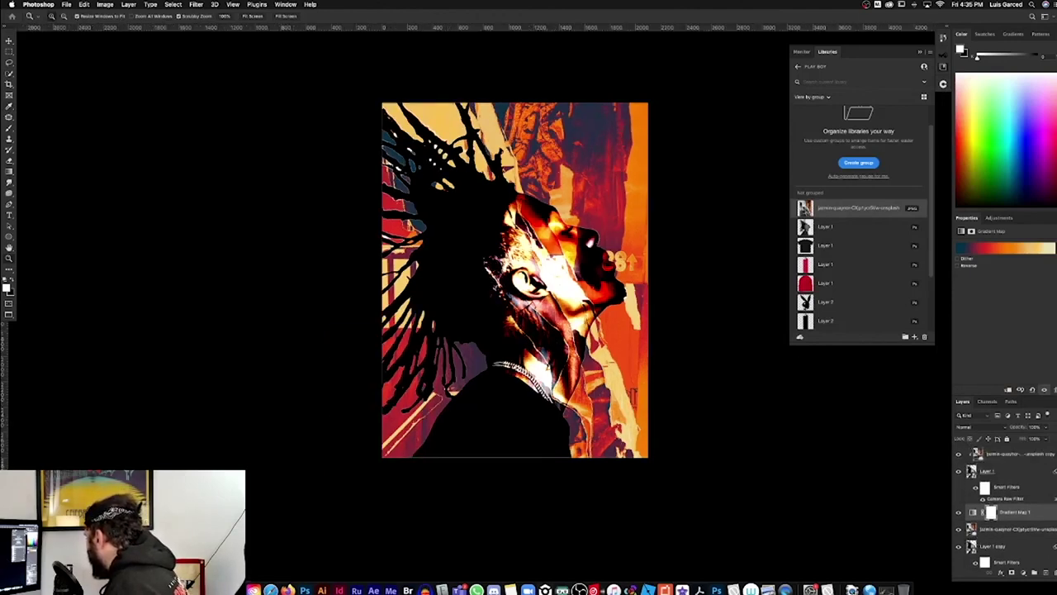
pyautogui.click(957, 456)
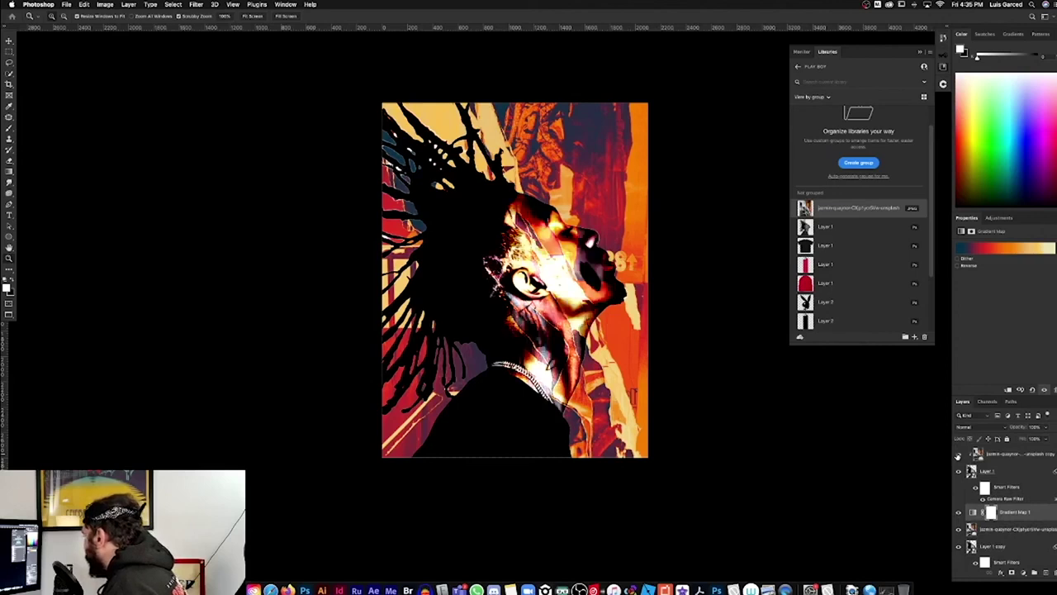
pyautogui.click(958, 454)
pyautogui.click(958, 454)
pyautogui.click(958, 454)
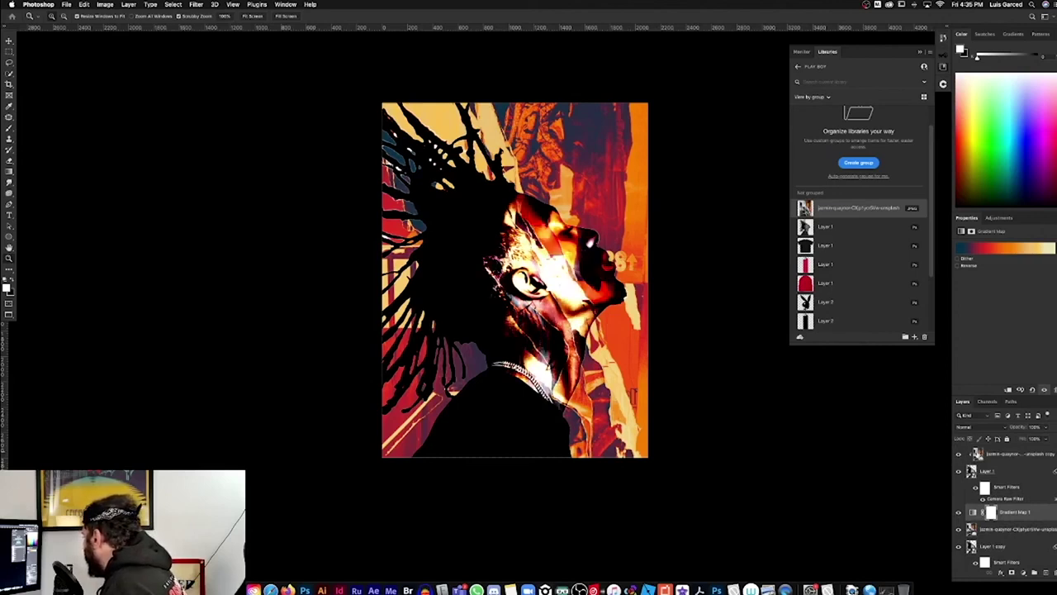
# Set the topmost torn-poster copy's blend mode to Lighten
pyautogui.click(978, 454)
pyautogui.click(971, 427)
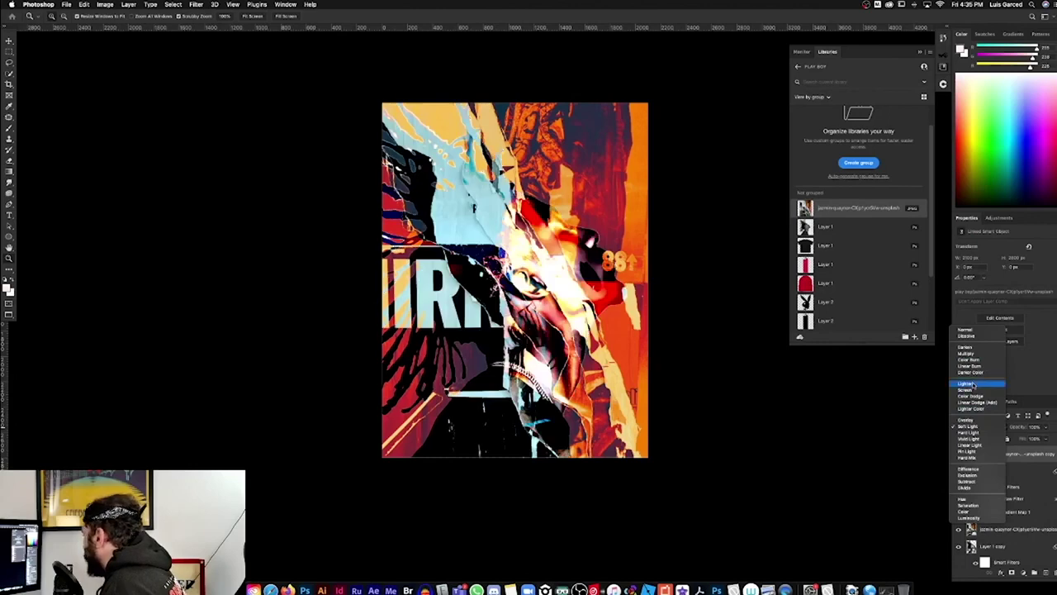
pyautogui.click(973, 385)
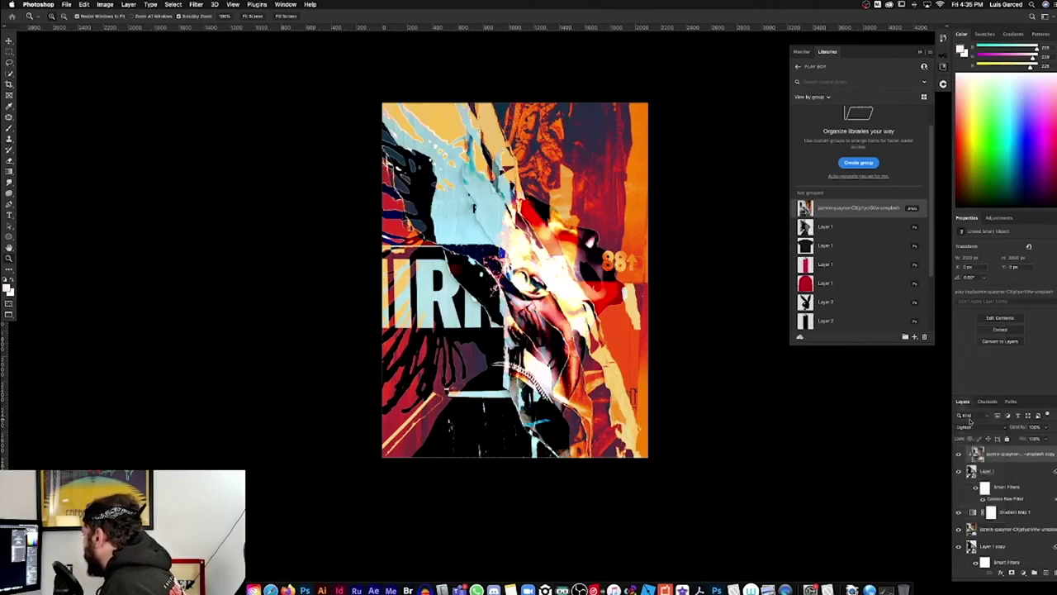
# Load the portrait layer's outline as a selection and add it as a layer mask on the topmost torn-poster copy
pyautogui.click(973, 471)
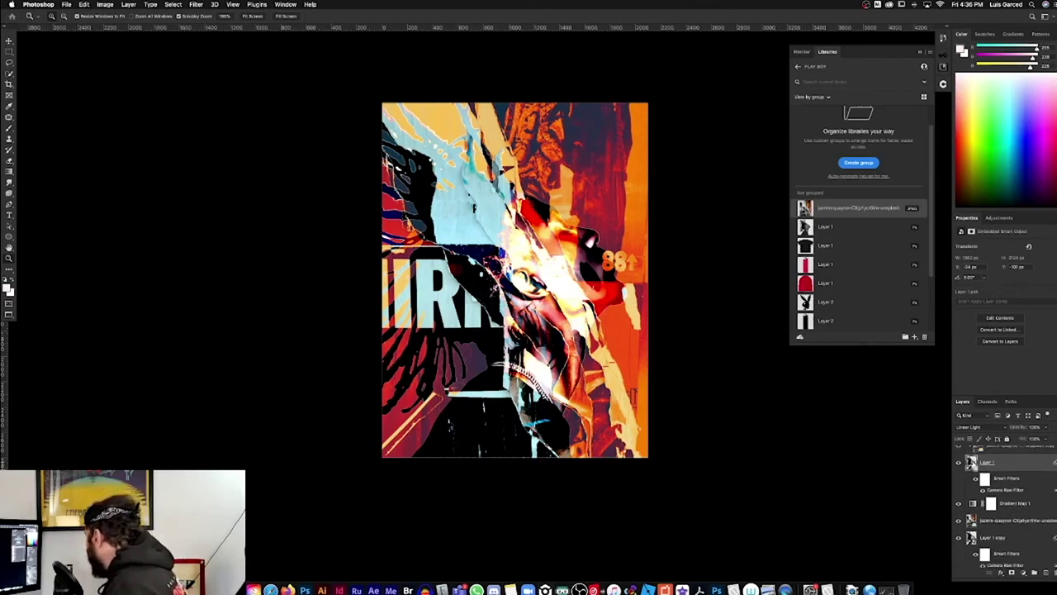
pyautogui.keyDown('super'); pyautogui.click(972, 463); pyautogui.keyUp('super')
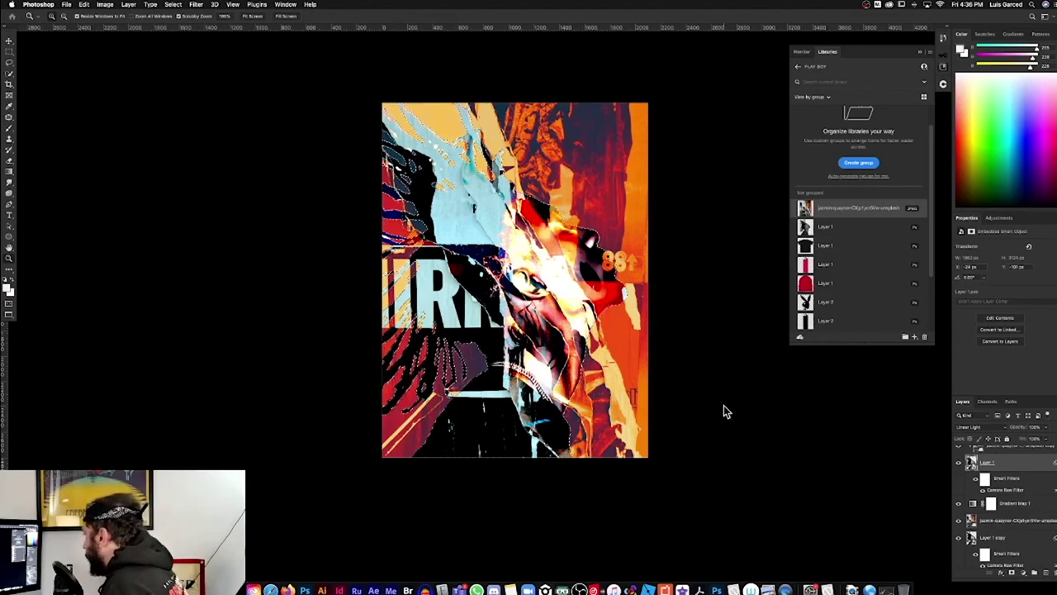
pyautogui.scroll(1, 989, 456)
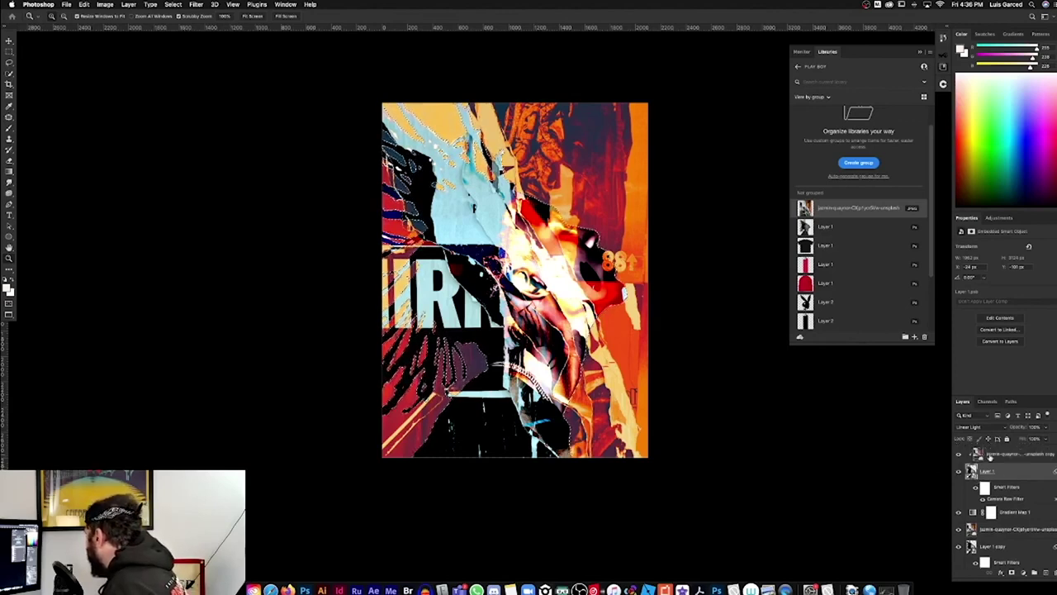
pyautogui.click(990, 454)
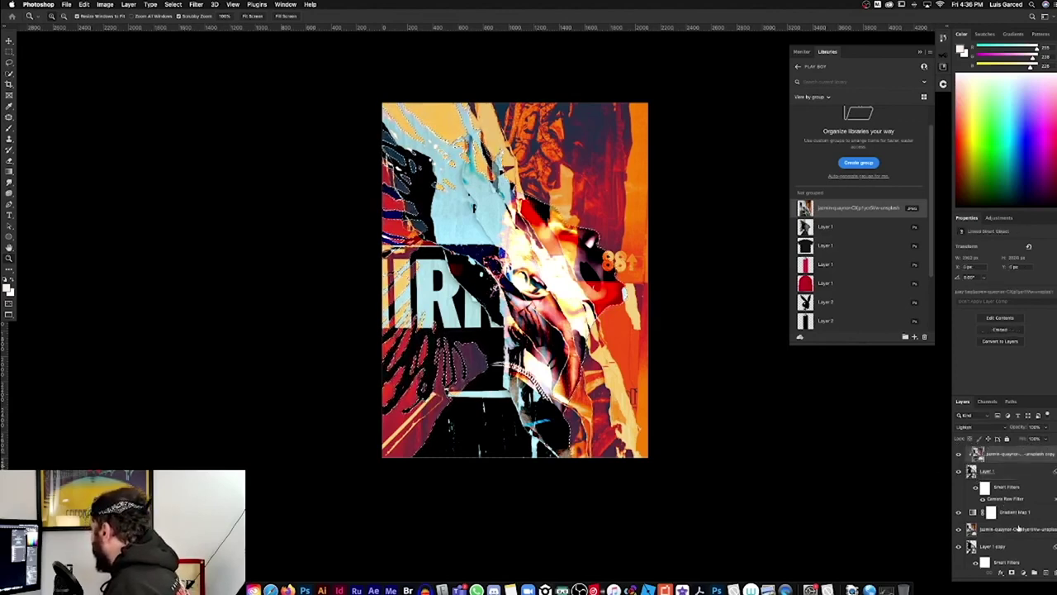
pyautogui.click(1011, 571)
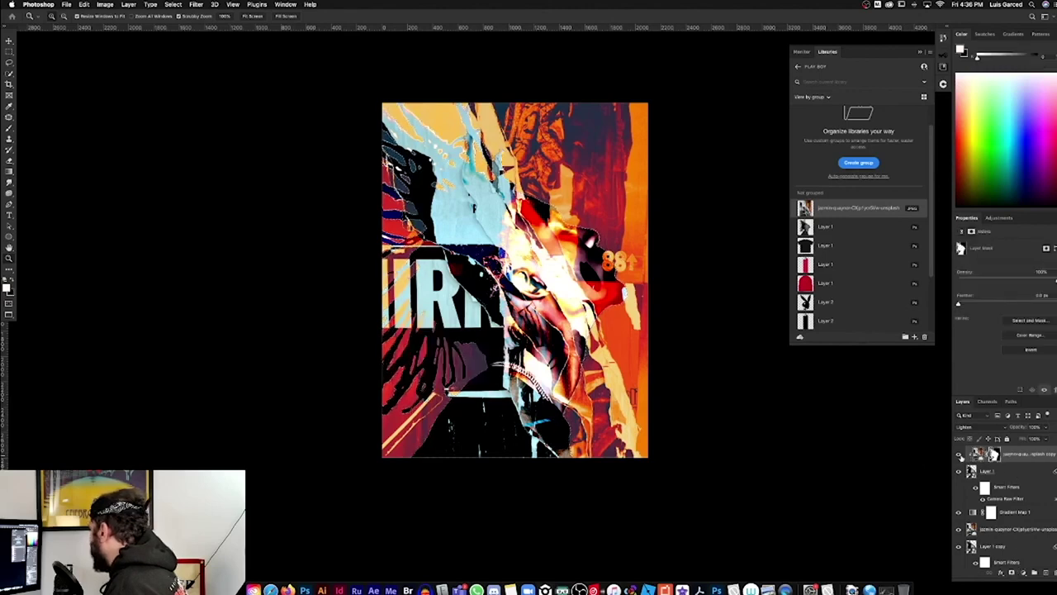
pyautogui.click(960, 455)
pyautogui.click(960, 454)
# Paint black over the hair area on the torn-poster copy's mask to keep the poster texture on the face and neck
pyautogui.press('b')
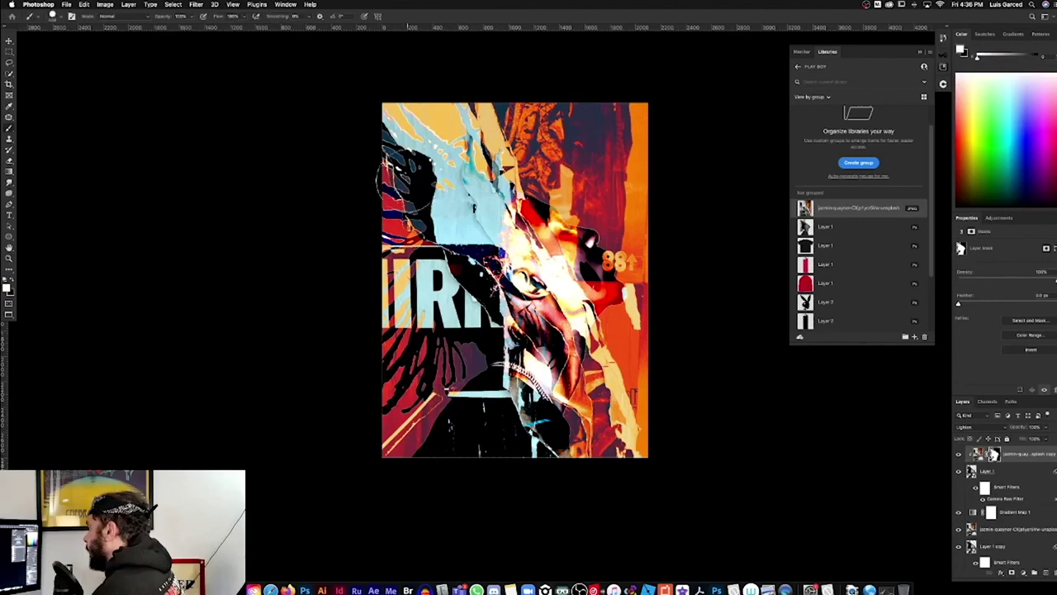
pyautogui.press('x')
pyautogui.moveTo(451, 246)
pyautogui.mouseDown()
pyautogui.moveTo(440, 223)
pyautogui.moveTo(453, 235)
pyautogui.moveTo(438, 338)
pyautogui.moveTo(611, 297)
pyautogui.moveTo(549, 252)
pyautogui.moveTo(516, 397)
pyautogui.moveTo(365, 102)
pyautogui.moveTo(467, 408)
pyautogui.moveTo(422, 234)
pyautogui.moveTo(449, 121)
pyautogui.moveTo(458, 212)
pyautogui.moveTo(438, 189)
pyautogui.mouseUp()
pyautogui.press('x')
pyautogui.press('super+z')
pyautogui.press('x')
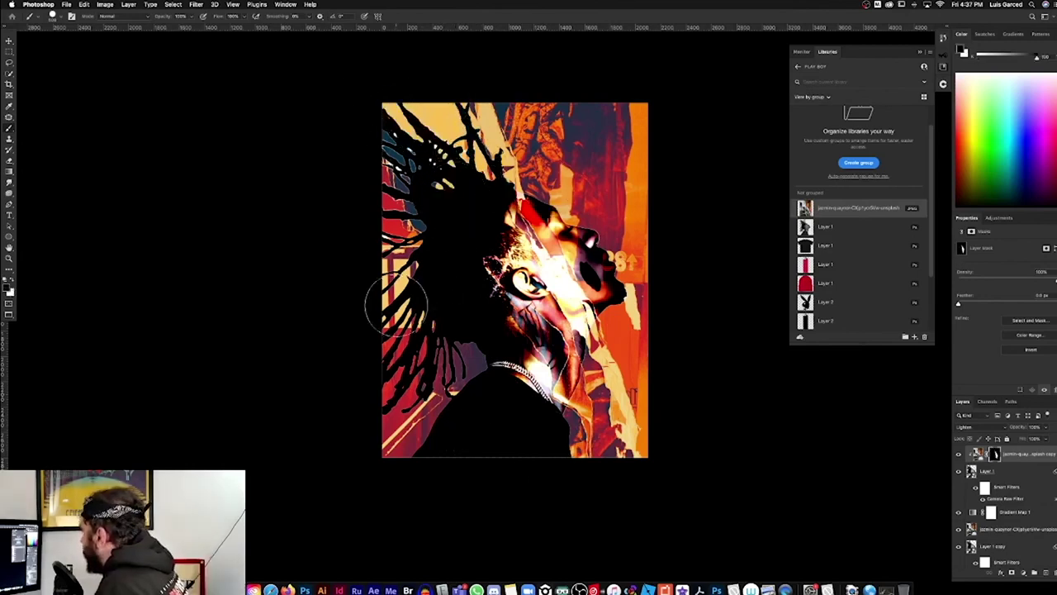
pyautogui.moveTo(513, 197); pyautogui.dragTo(468, 202)
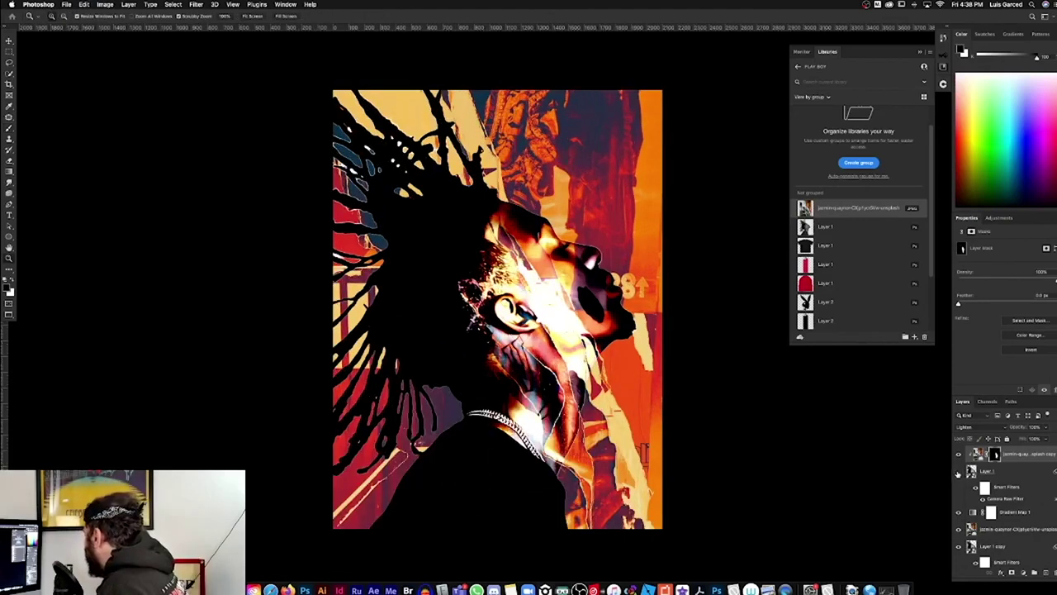
pyautogui.click(959, 473)
pyautogui.click(959, 472)
# Examine the gradient map's color stops and preview its gradient reversed
pyautogui.scroll(-2, 1033, 512)
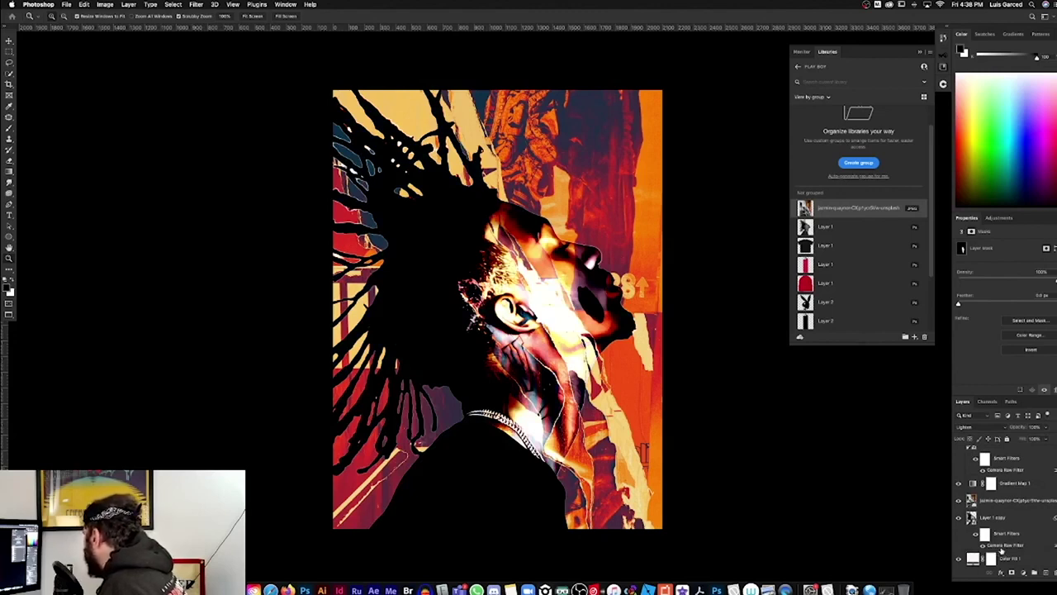
pyautogui.click(973, 485)
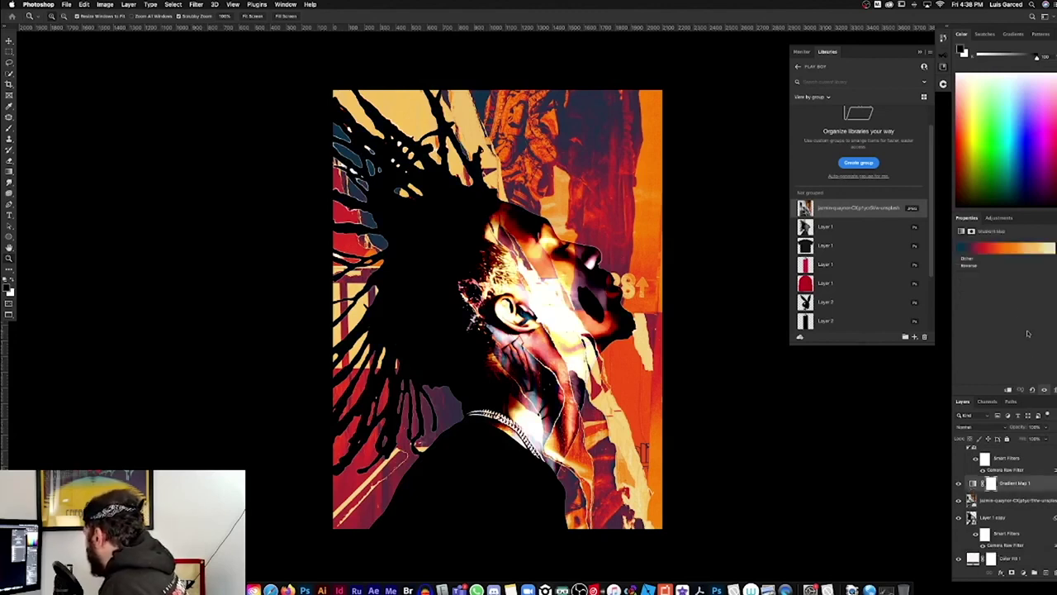
pyautogui.click(1001, 249)
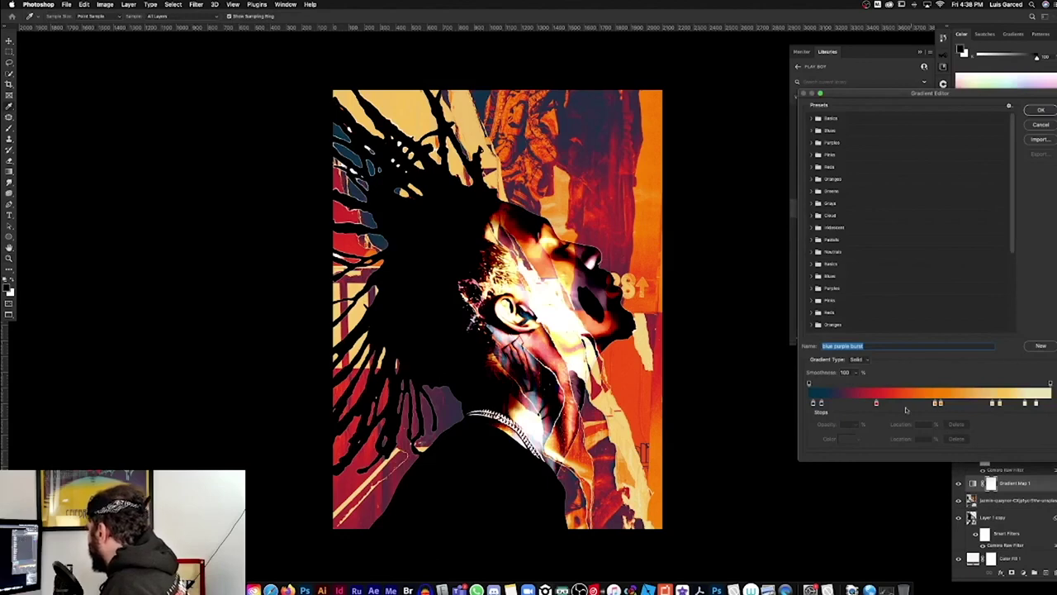
pyautogui.click(1041, 110)
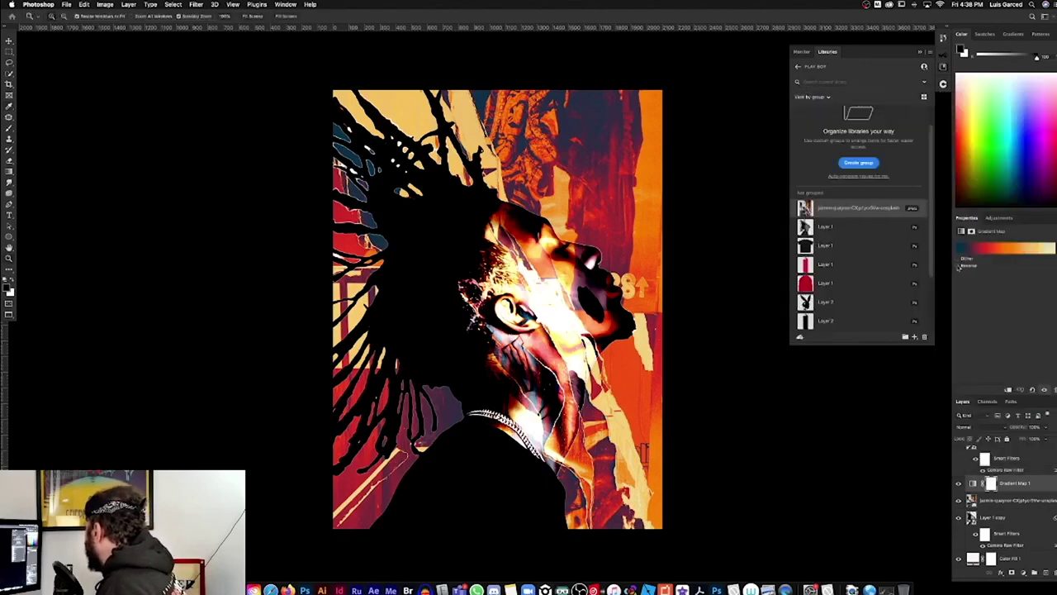
pyautogui.click(959, 267)
pyautogui.click(959, 267)
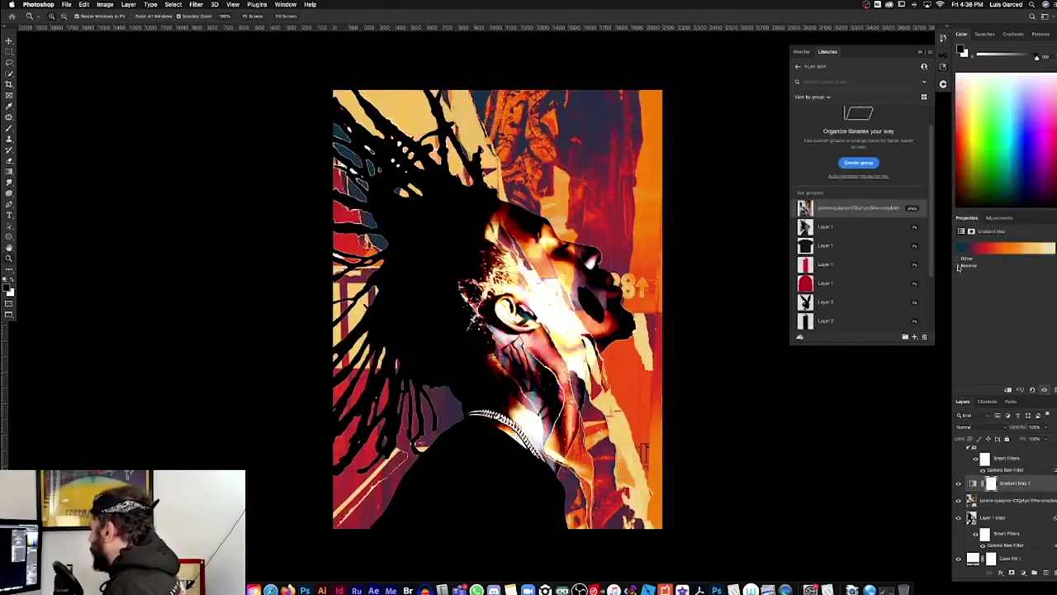
pyautogui.press('super+0')
pyautogui.click(985, 248)
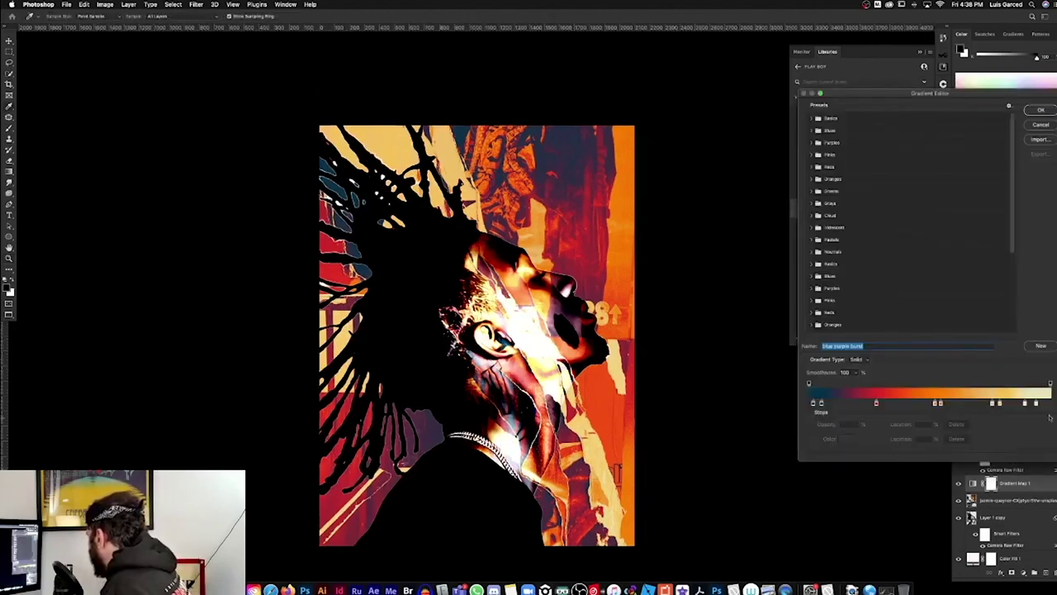
pyautogui.click(1051, 113)
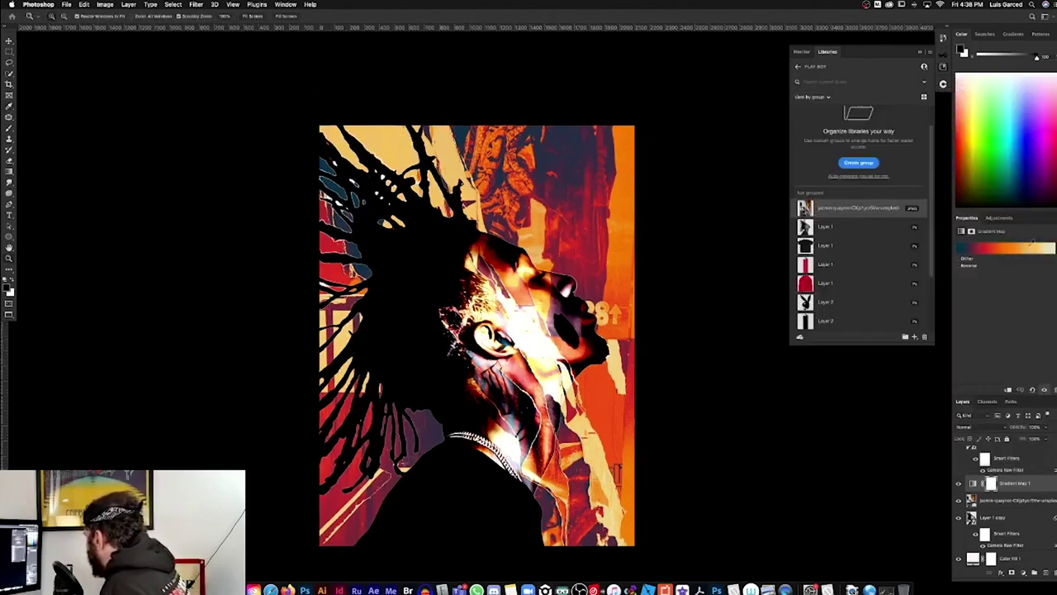
# Hide the existing gradient map and add a second gradient map adjustment above it
pyautogui.click(959, 485)
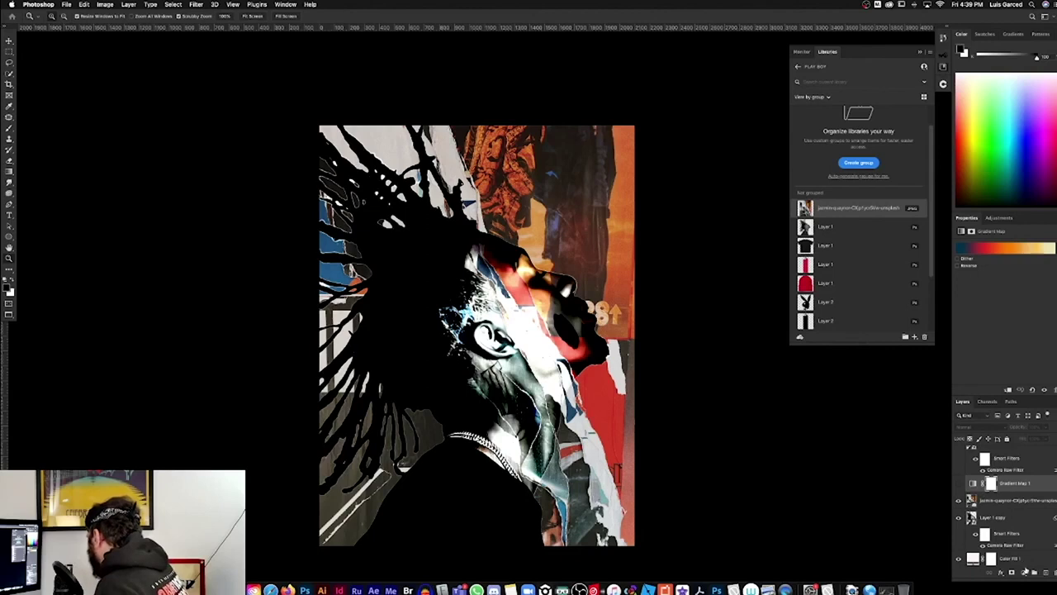
pyautogui.click(1025, 571)
pyautogui.click(1035, 550)
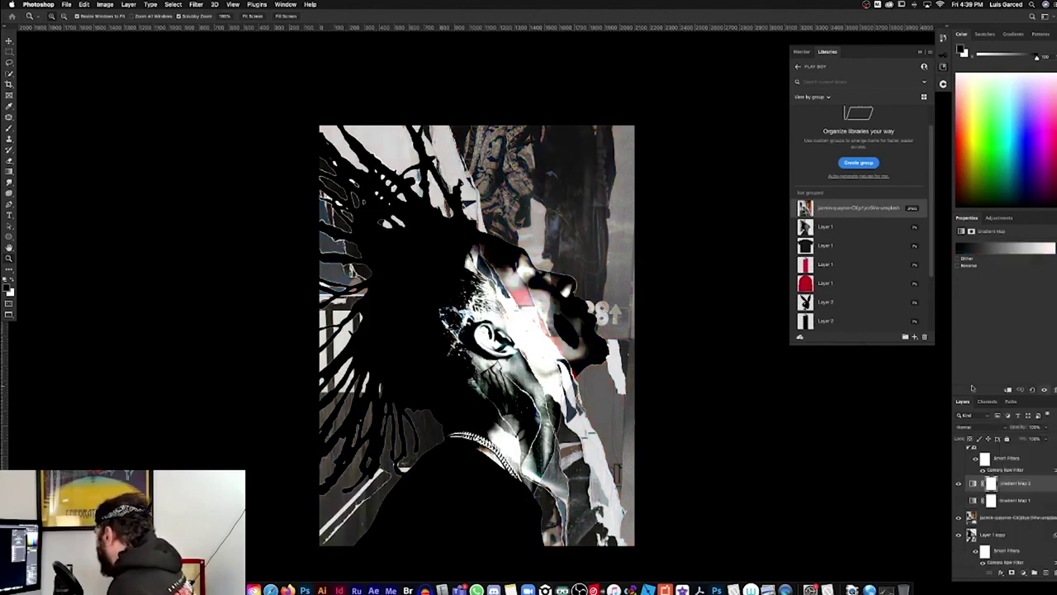
# Change the new gradient map's black start stop to a dark red of about RGB 170, 14, 14
pyautogui.click(979, 249)
pyautogui.click(811, 404)
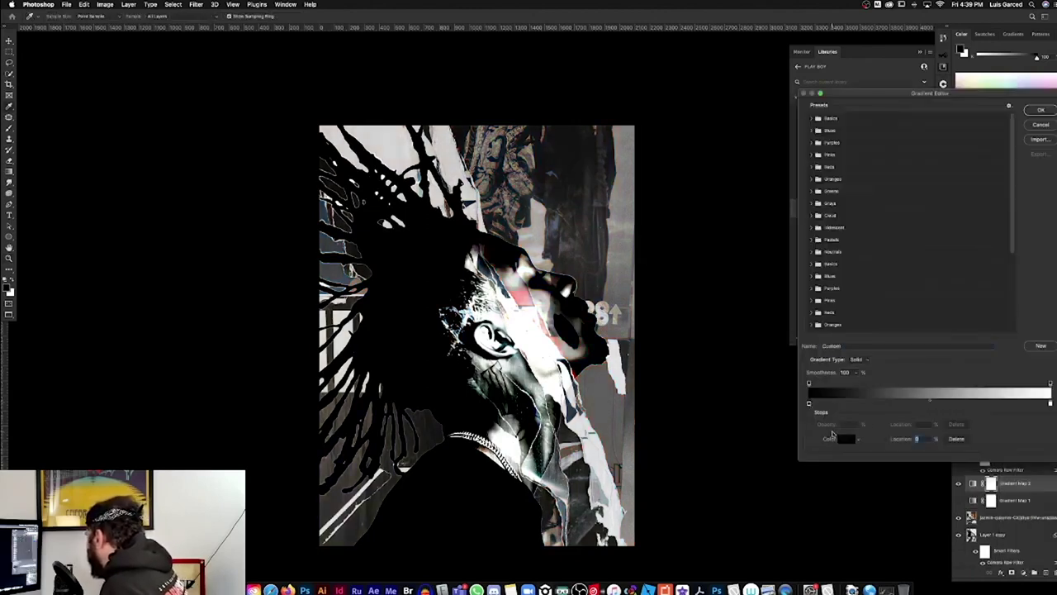
pyautogui.click(831, 439)
pyautogui.click(947, 436)
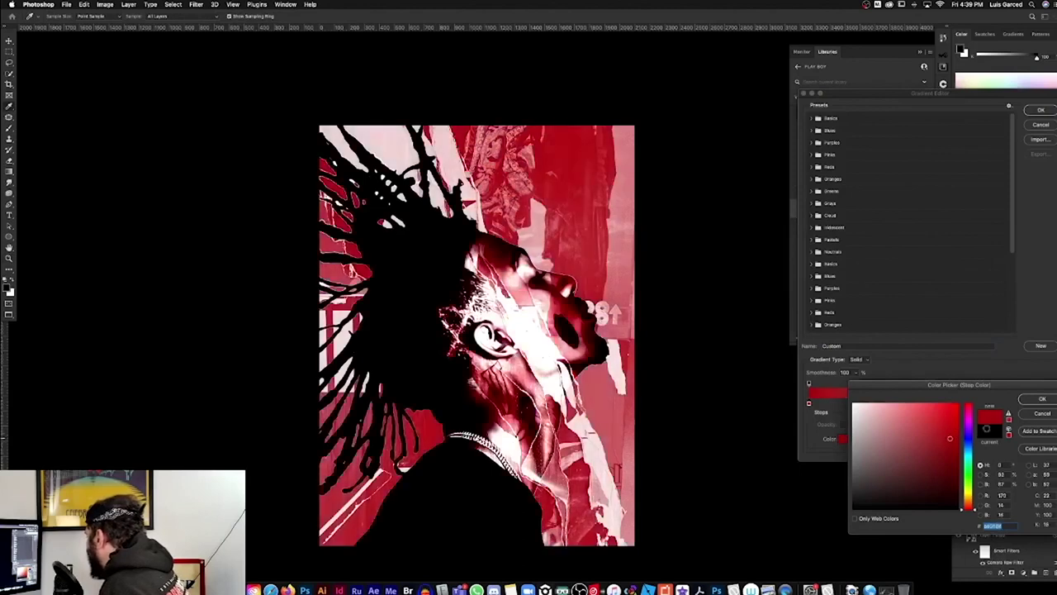
pyautogui.click(1043, 399)
# Change the new gradient's white end stop to a yellow-green of RGB 141, 176, 3
pyautogui.click(1050, 404)
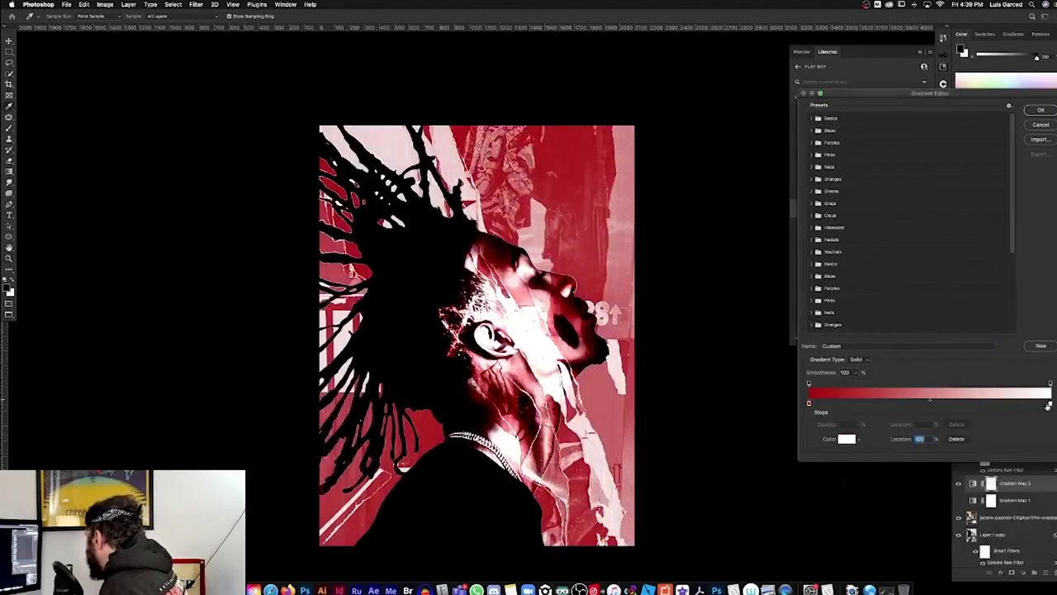
pyautogui.click(845, 438)
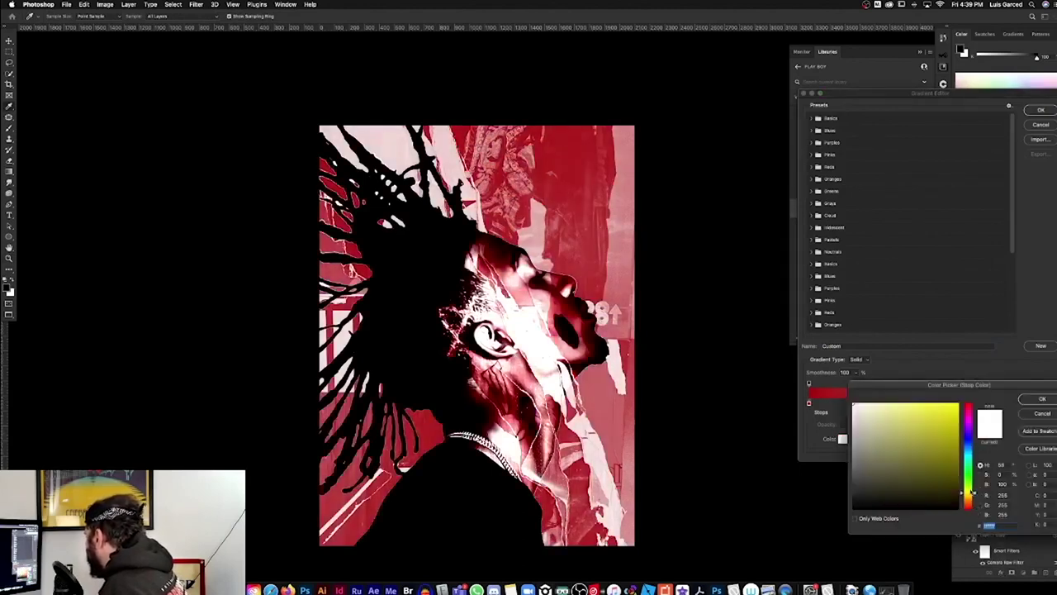
pyautogui.moveTo(972, 493); pyautogui.dragTo(958, 433)
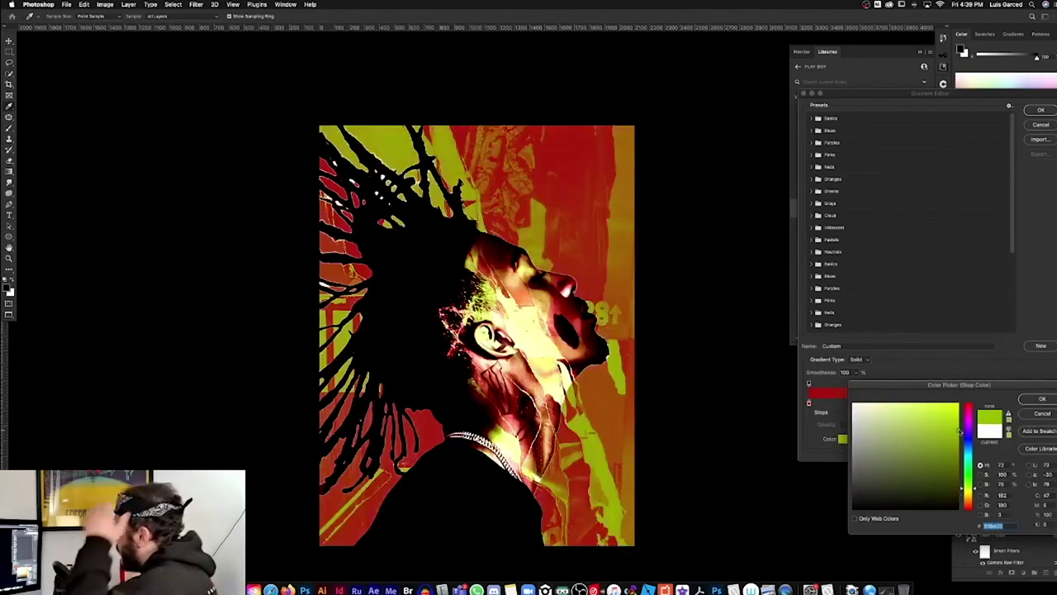
pyautogui.moveTo(959, 430); pyautogui.dragTo(960, 436)
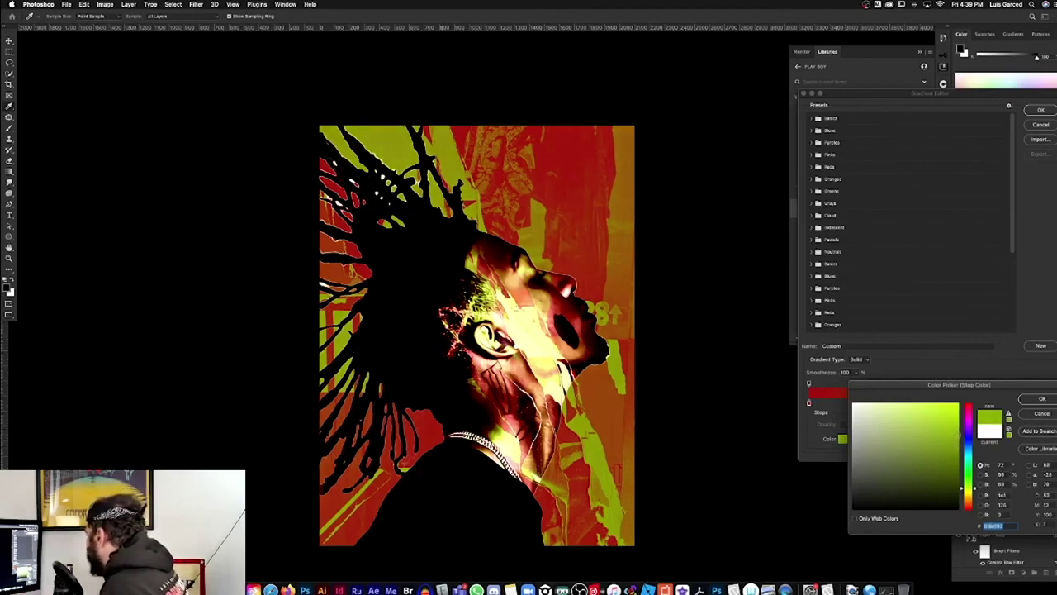
pyautogui.click(1043, 399)
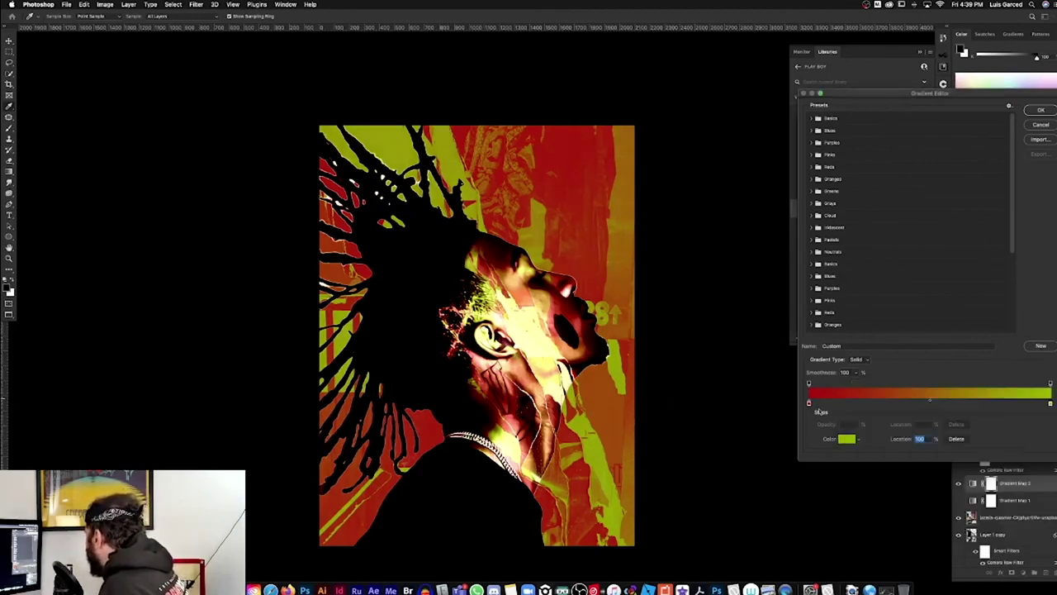
# Change the gradient's yellow-green end stop to a bright cyan of about RGB 2, 226, 228
pyautogui.click(810, 403)
pyautogui.click(1049, 403)
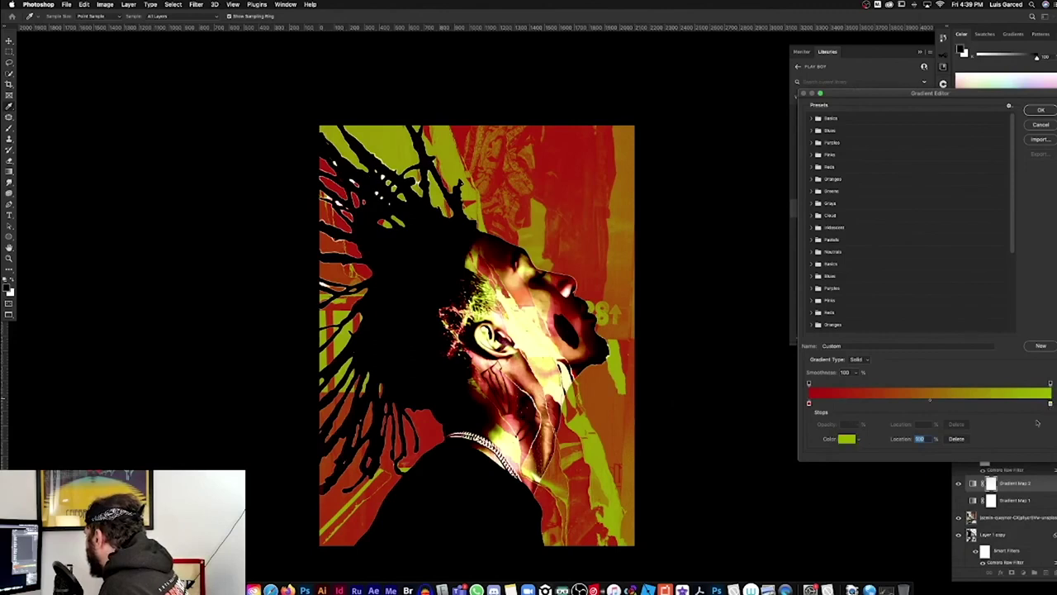
pyautogui.click(848, 439)
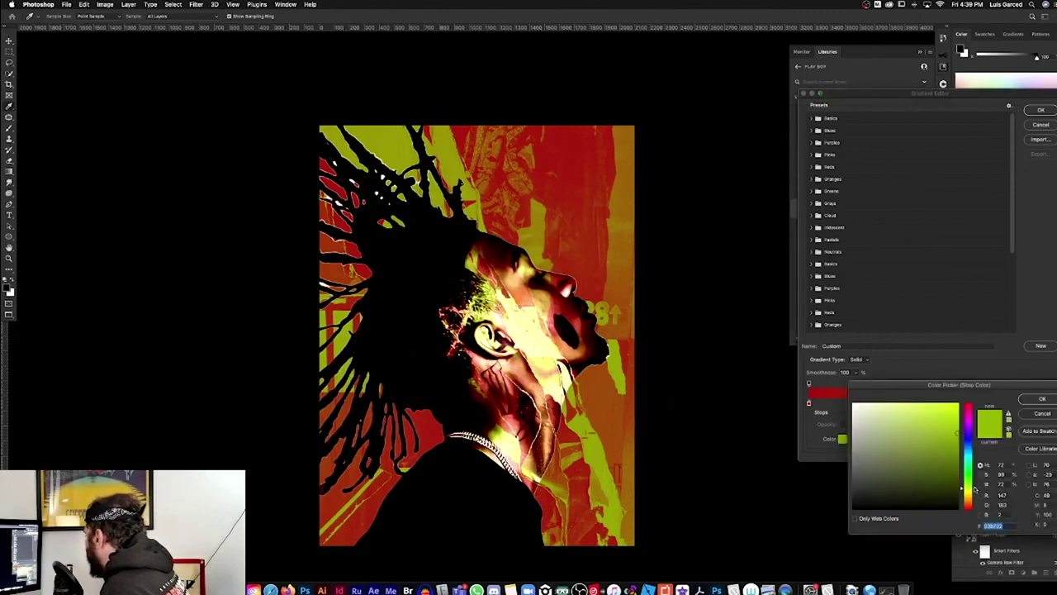
pyautogui.moveTo(974, 489); pyautogui.dragTo(973, 457)
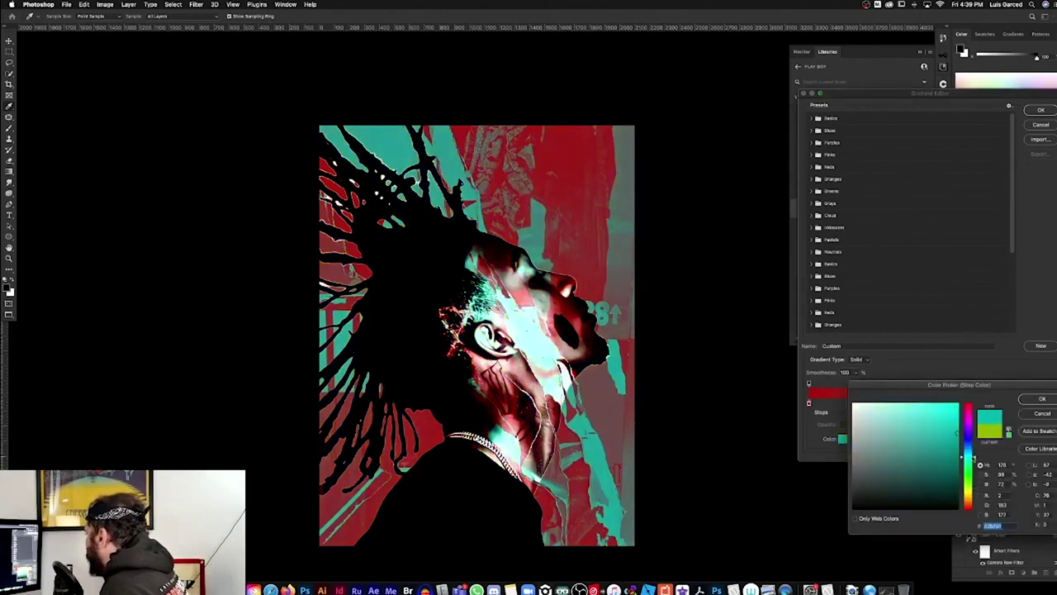
pyautogui.click(958, 424)
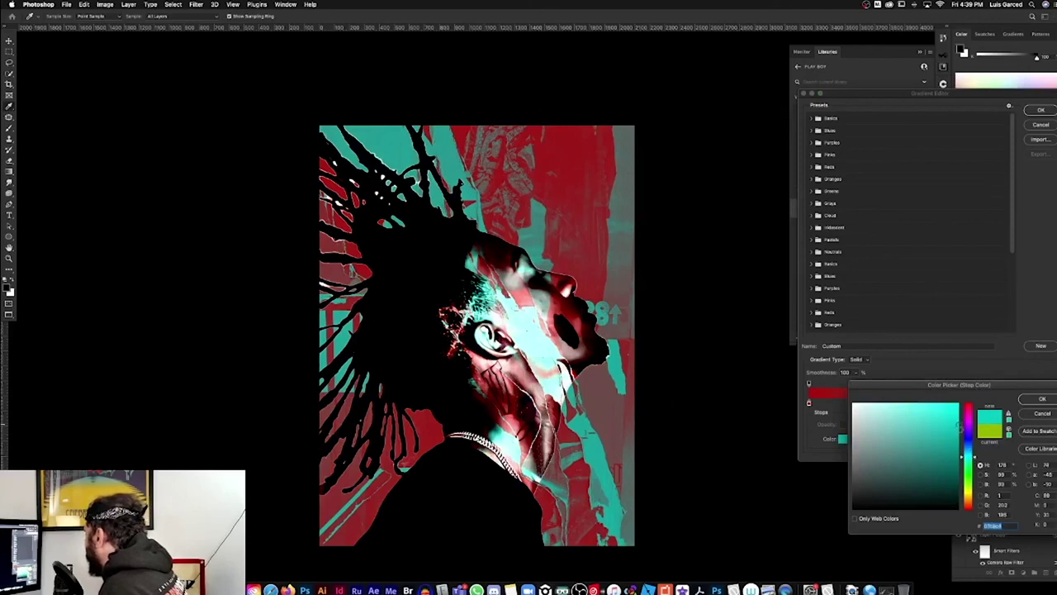
pyautogui.click(1041, 400)
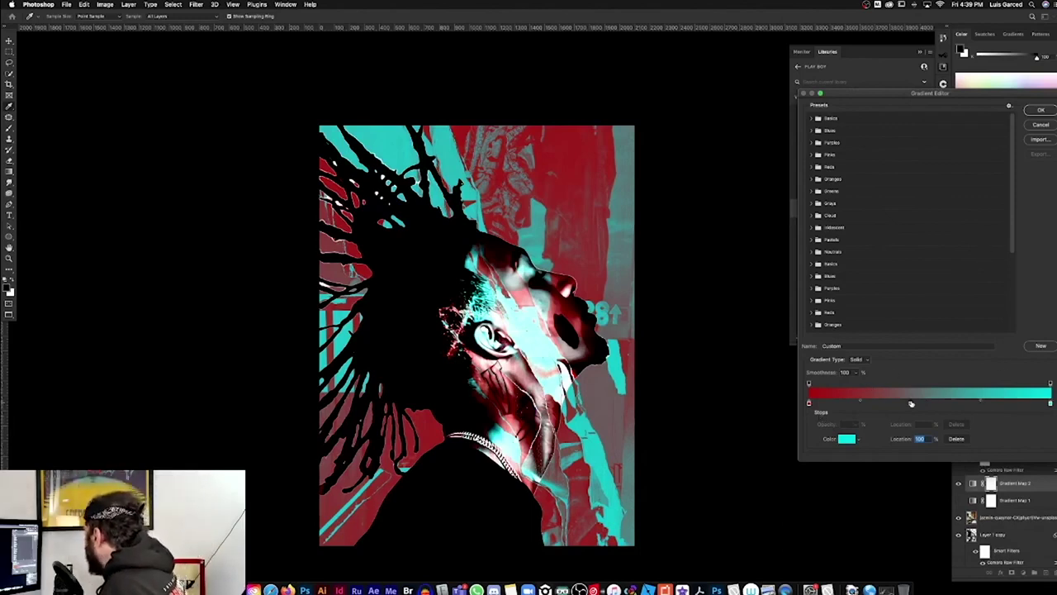
# Add a middle color stop at about 42% in purple, about RGB 150, 12, 166, and apply the gradient
pyautogui.click(911, 403)
pyautogui.click(852, 440)
pyautogui.scroll(1, 917, 433)
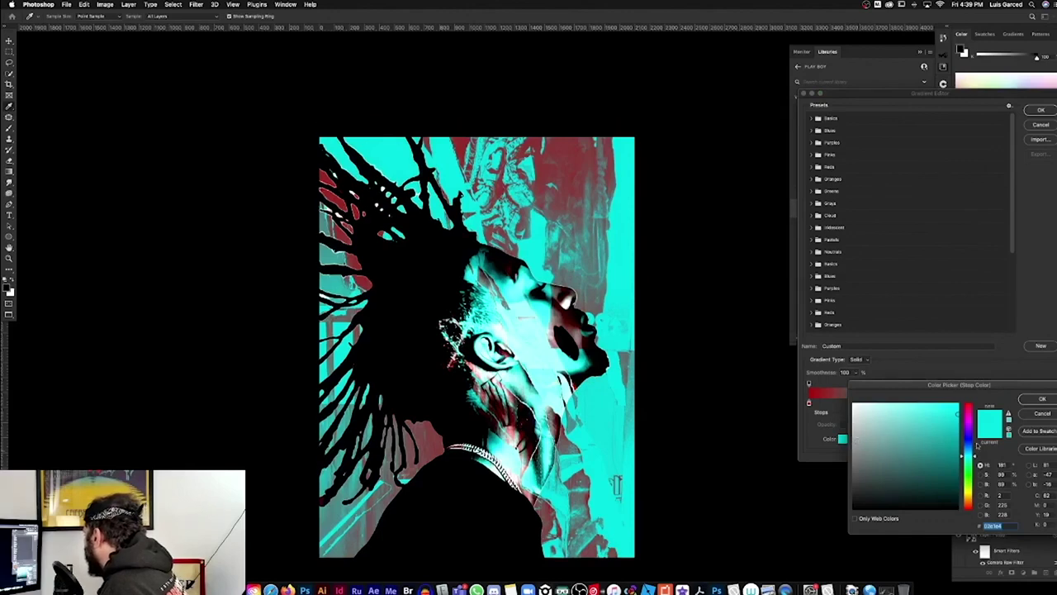
pyautogui.moveTo(970, 418)
pyautogui.mouseDown()
pyautogui.moveTo(968, 499)
pyautogui.moveTo(969, 422)
pyautogui.mouseUp()
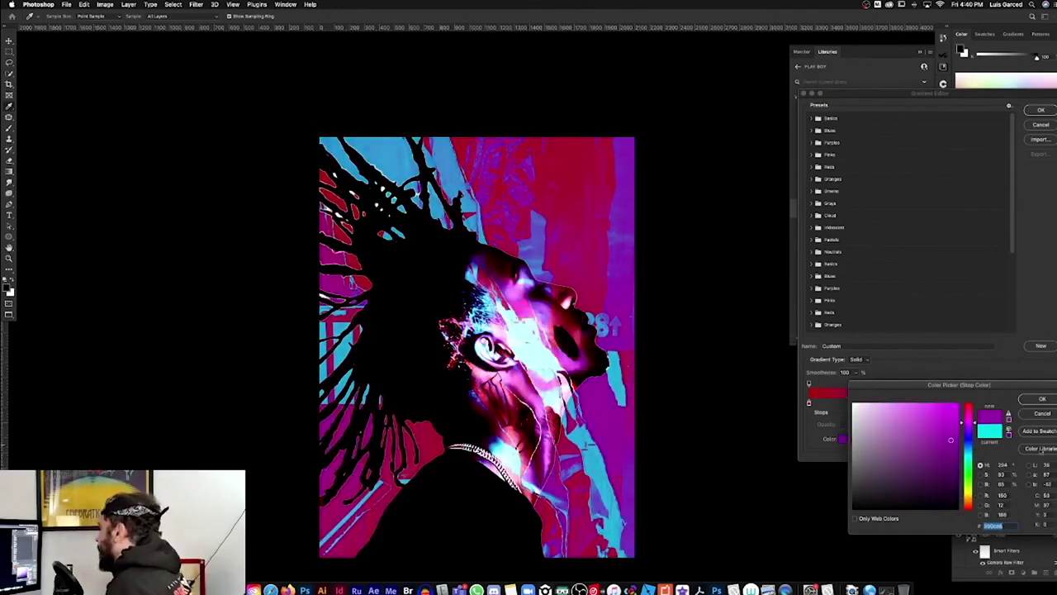
pyautogui.click(1040, 399)
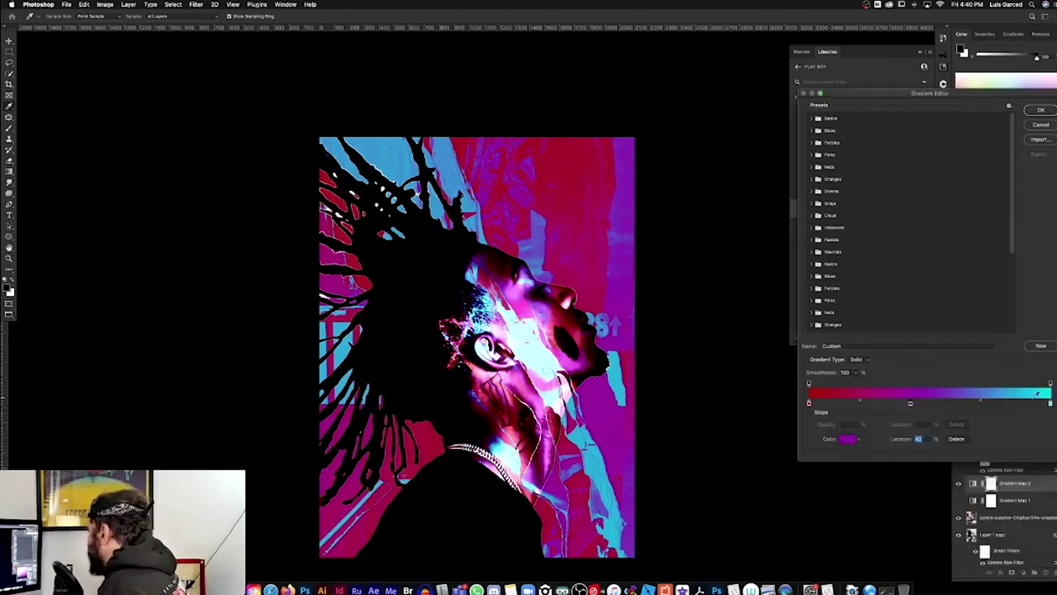
pyautogui.click(1041, 110)
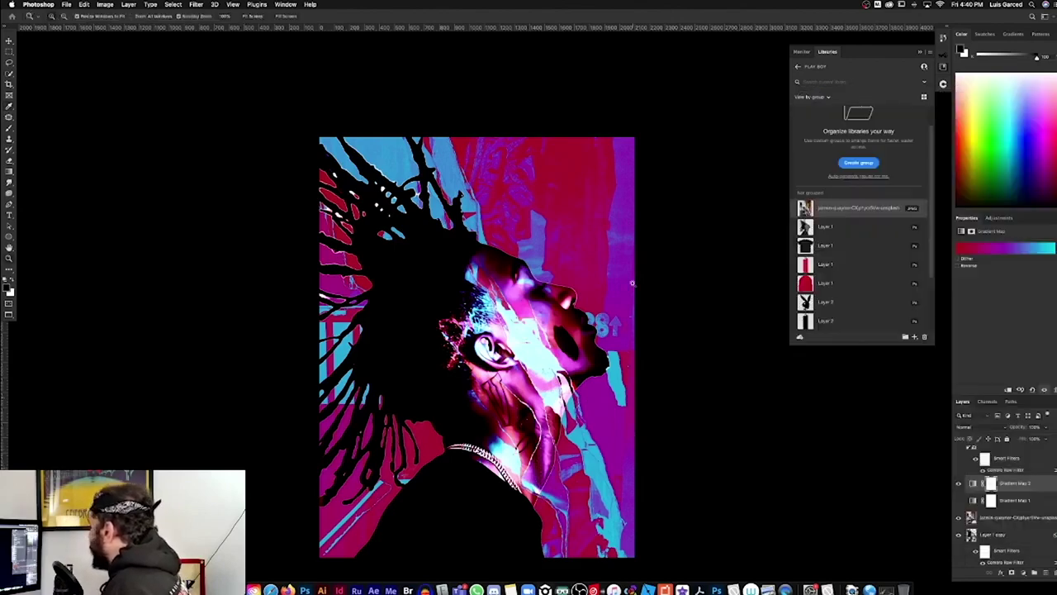
# Delete the hidden first gradient map adjustment layer
pyautogui.moveTo(633, 283); pyautogui.dragTo(859, 473)
pyautogui.click(975, 501)
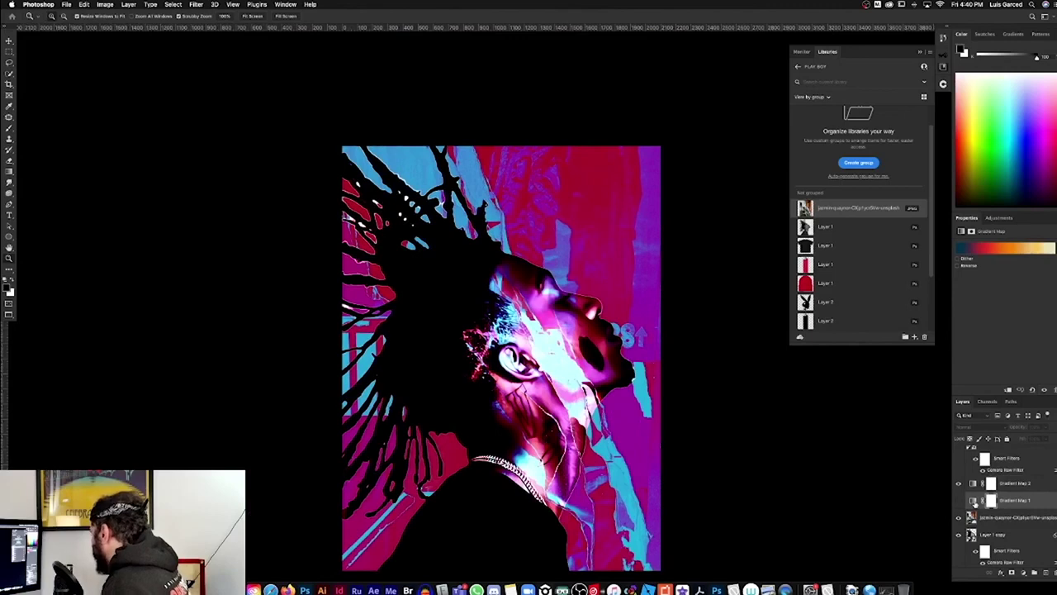
pyautogui.click(974, 501)
pyautogui.press('Delete')
# Move the remaining gradient map's purple stop to the 43% location and apply the gradient
pyautogui.click(998, 248)
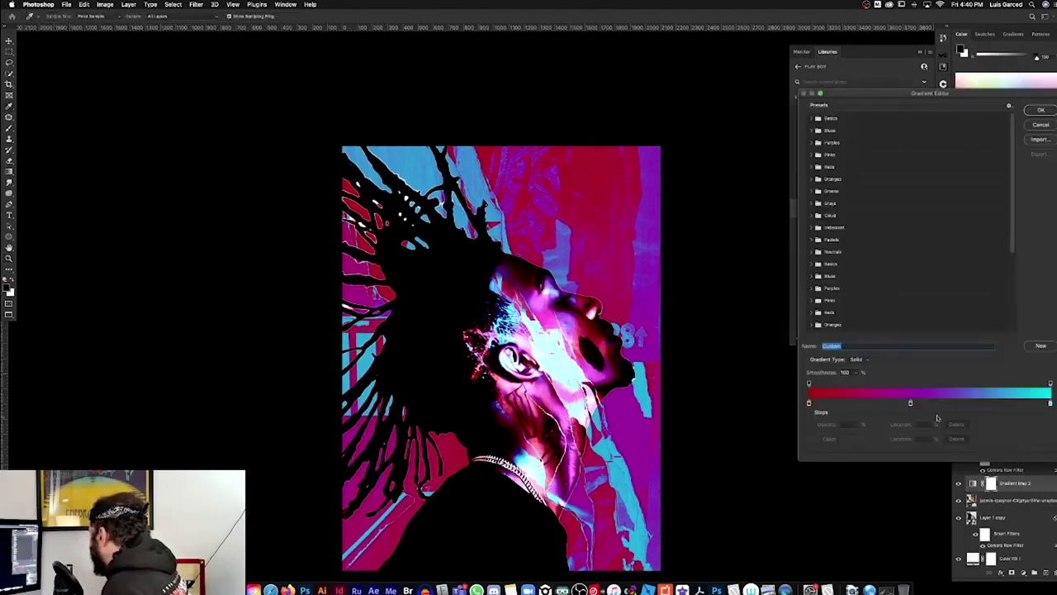
pyautogui.click(910, 404)
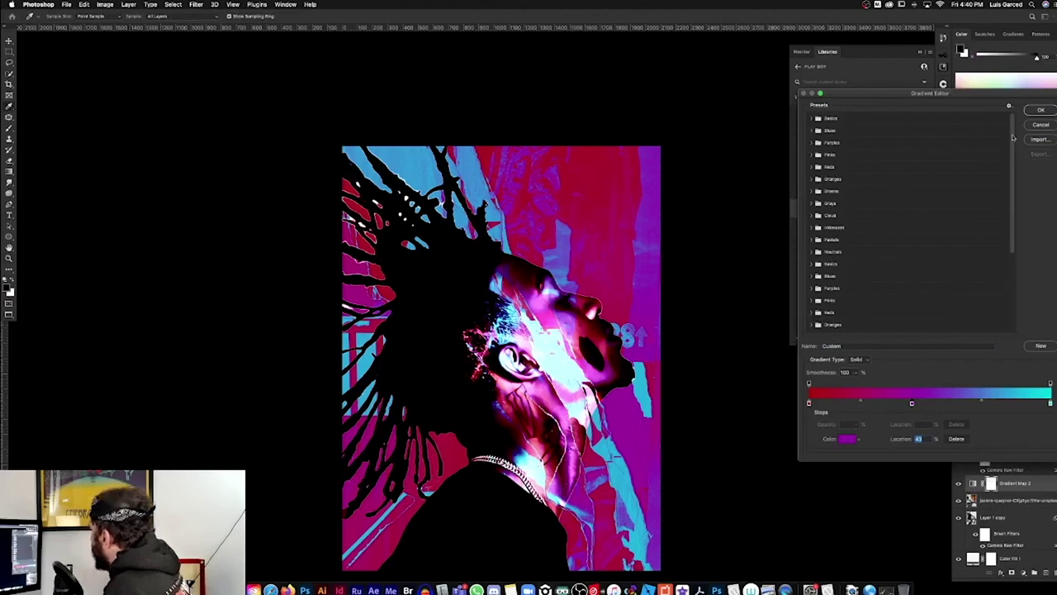
pyautogui.click(1039, 111)
pyautogui.press('super+minus')
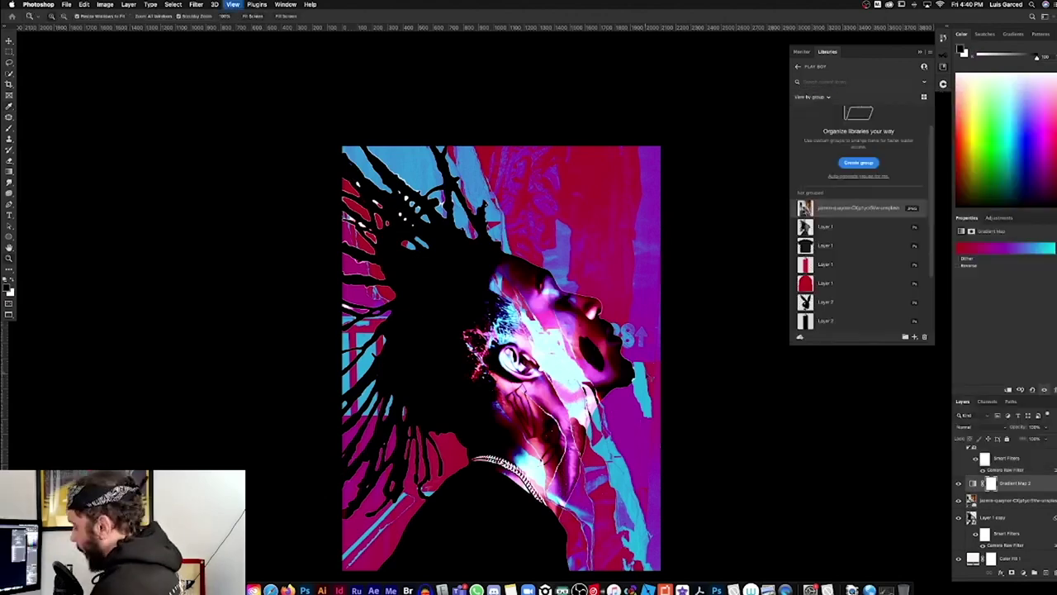
pyautogui.press('super+minus')
pyautogui.press('super+plus')
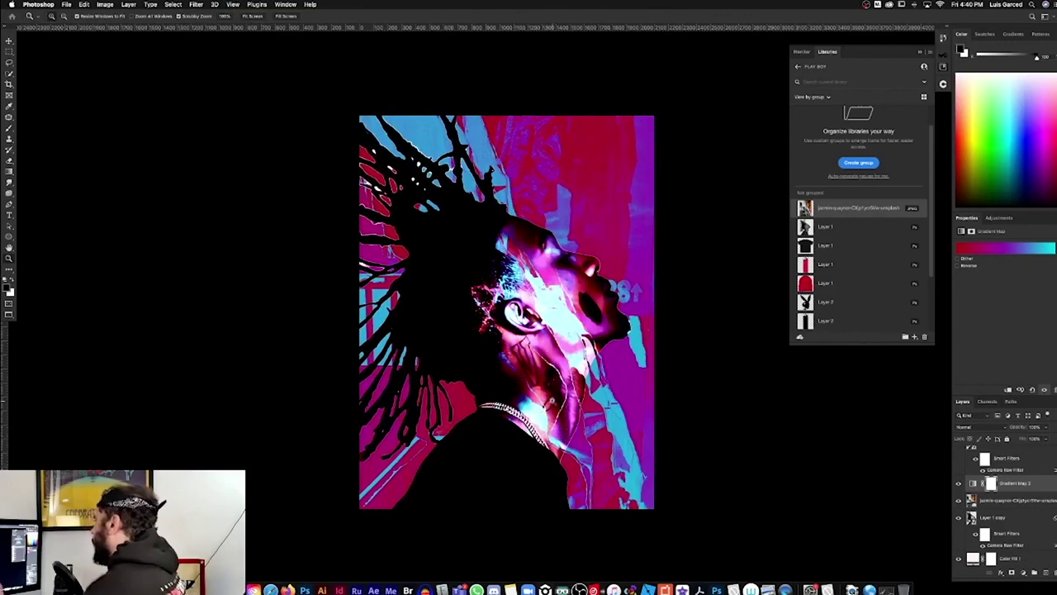
# Duplicate the background torn-poster texture to the top of the layer stack and set the copy's blend mode to Normal
pyautogui.click(979, 453)
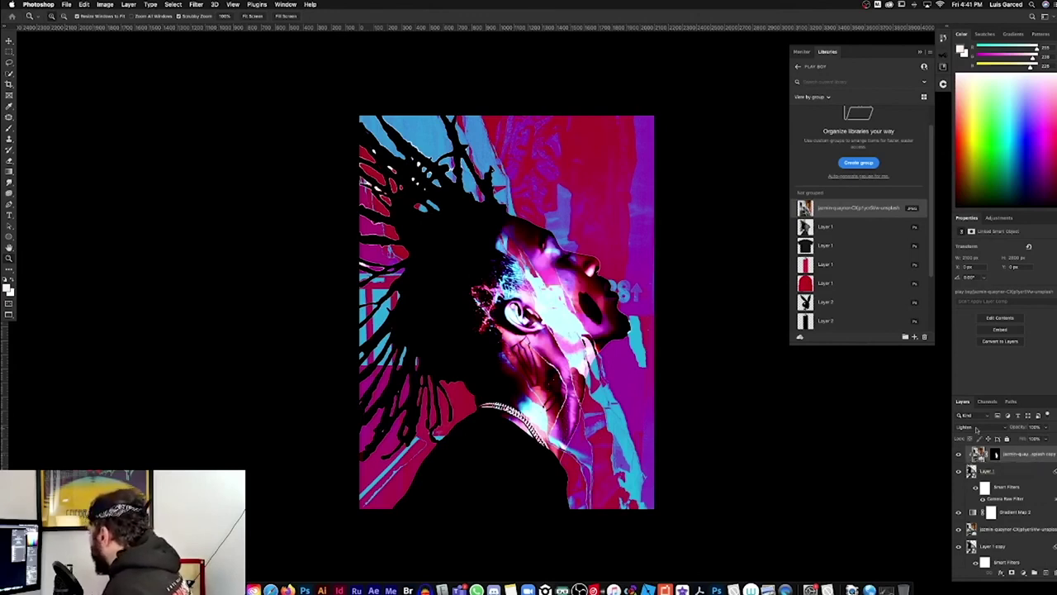
pyautogui.click(976, 429)
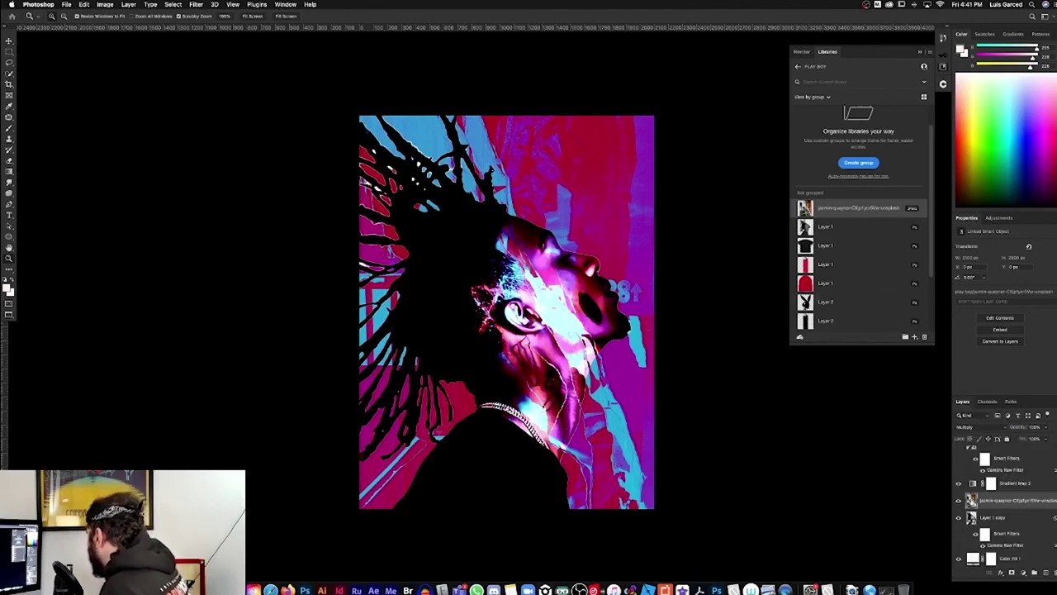
pyautogui.press('super+j')
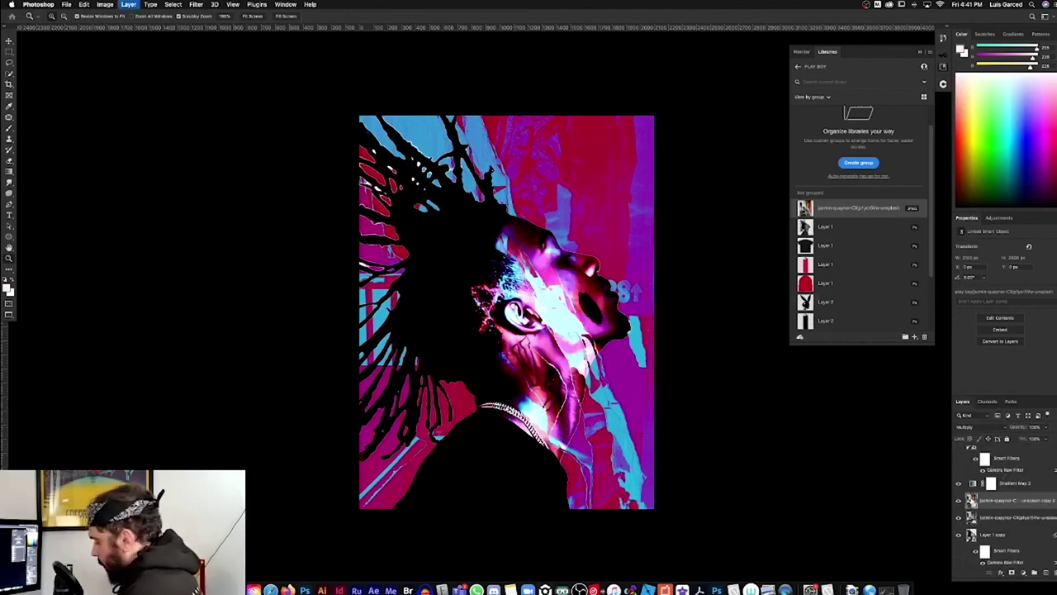
pyautogui.moveTo(975, 502); pyautogui.dragTo(1018, 466)
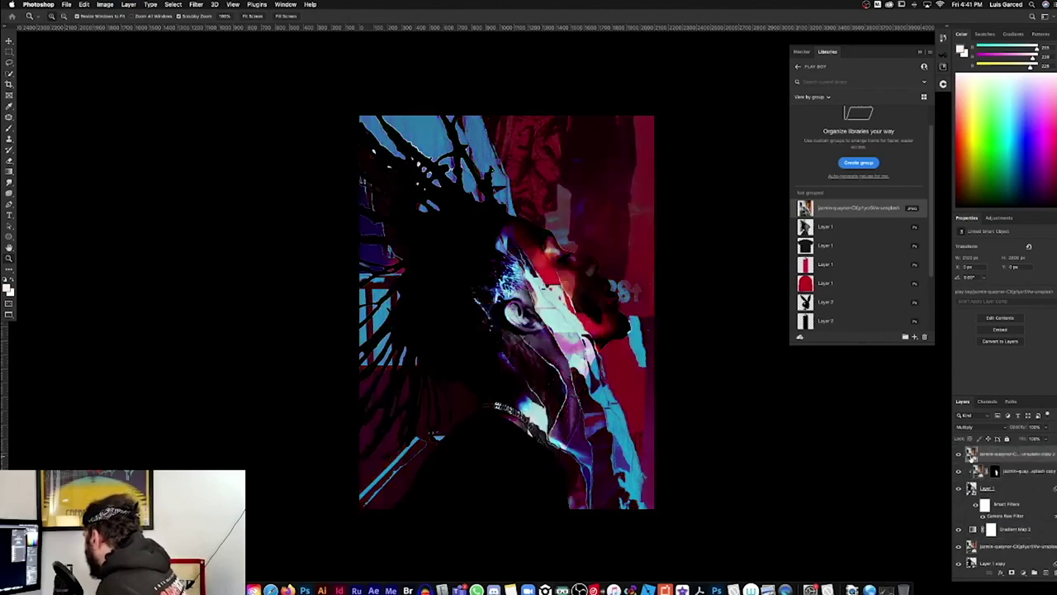
pyautogui.click(967, 426)
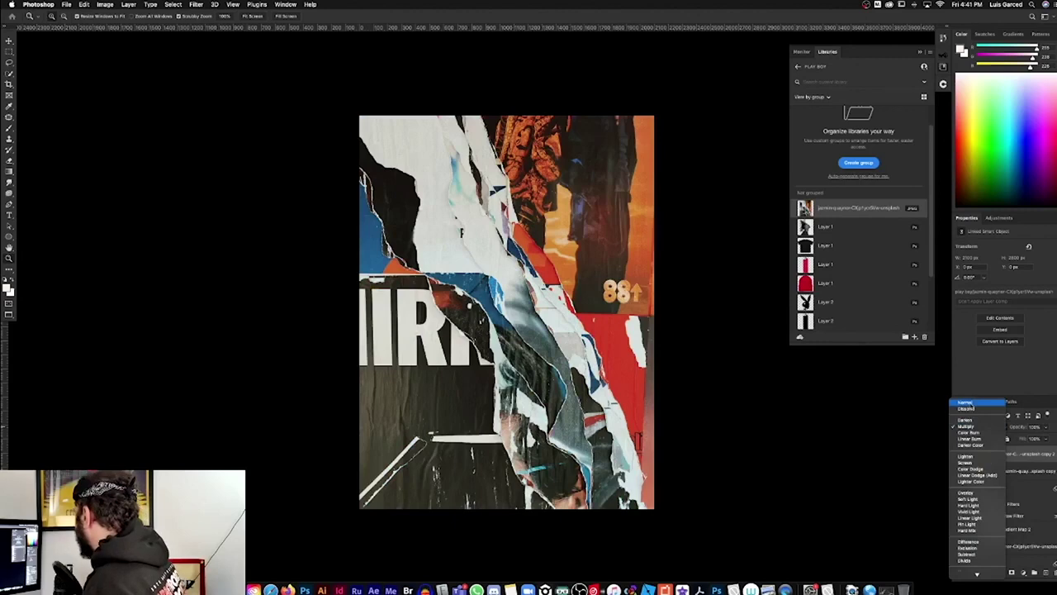
pyautogui.click(967, 403)
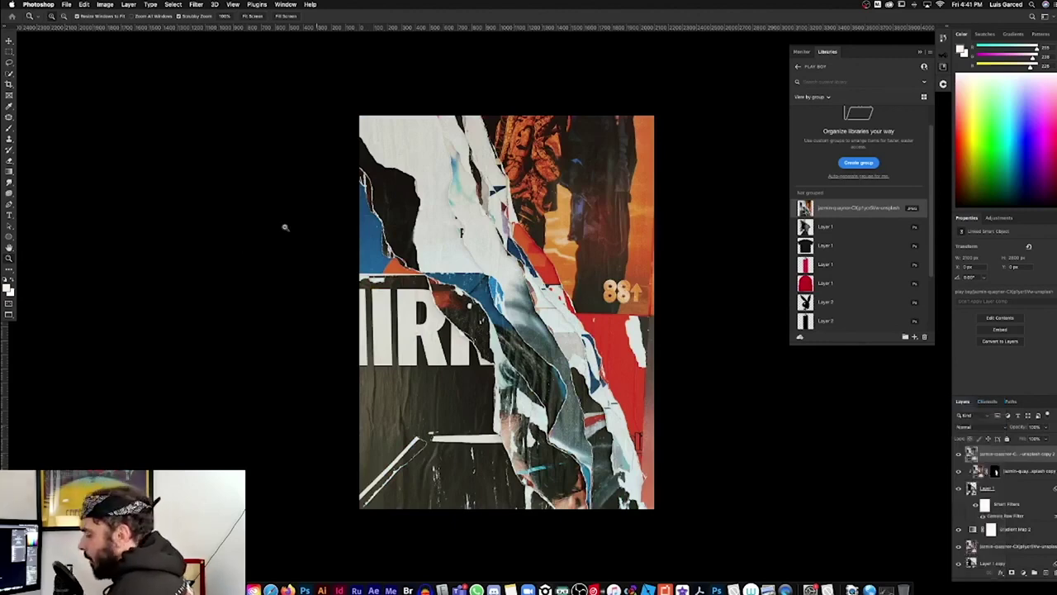
# Use the Quick Selection tool to select the white torn-paper strips and red poster area, leaving out the strip along the right edge
pyautogui.click(9, 73)
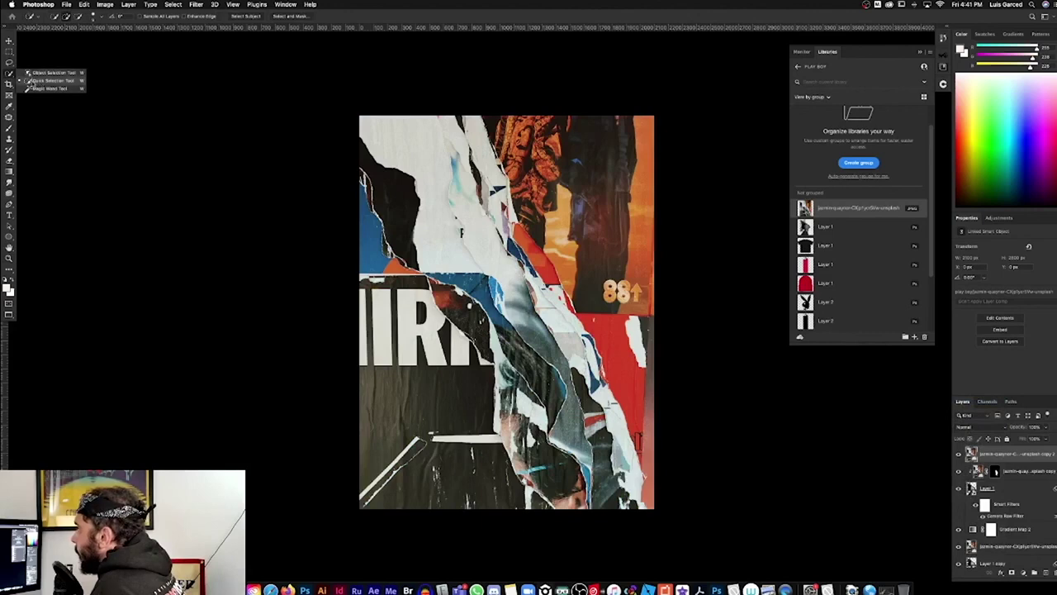
pyautogui.click(51, 80)
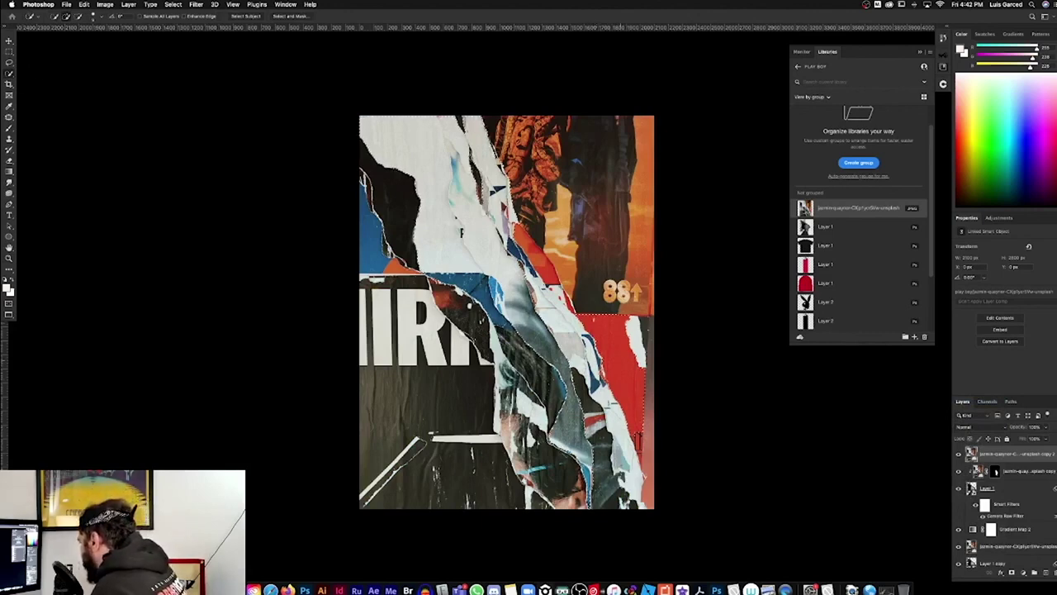
pyautogui.moveTo(650, 380); pyautogui.dragTo(651, 487)
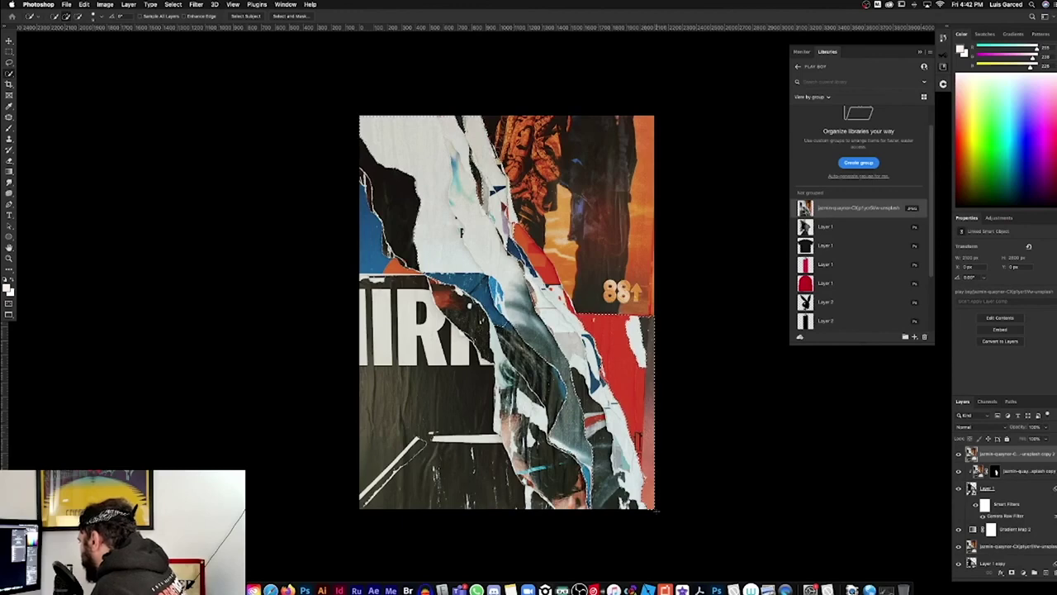
pyautogui.moveTo(653, 500); pyautogui.dragTo(652, 363)
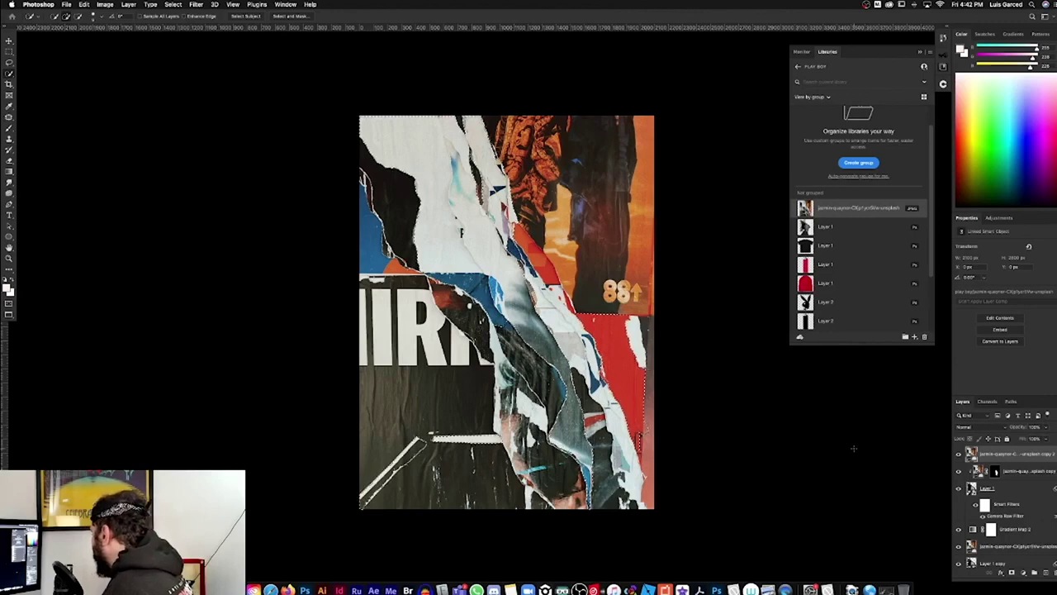
# Copy the selected paper pieces onto a new layer and delete the full texture copy beneath it
pyautogui.press('super+c')
pyautogui.press('super+v')
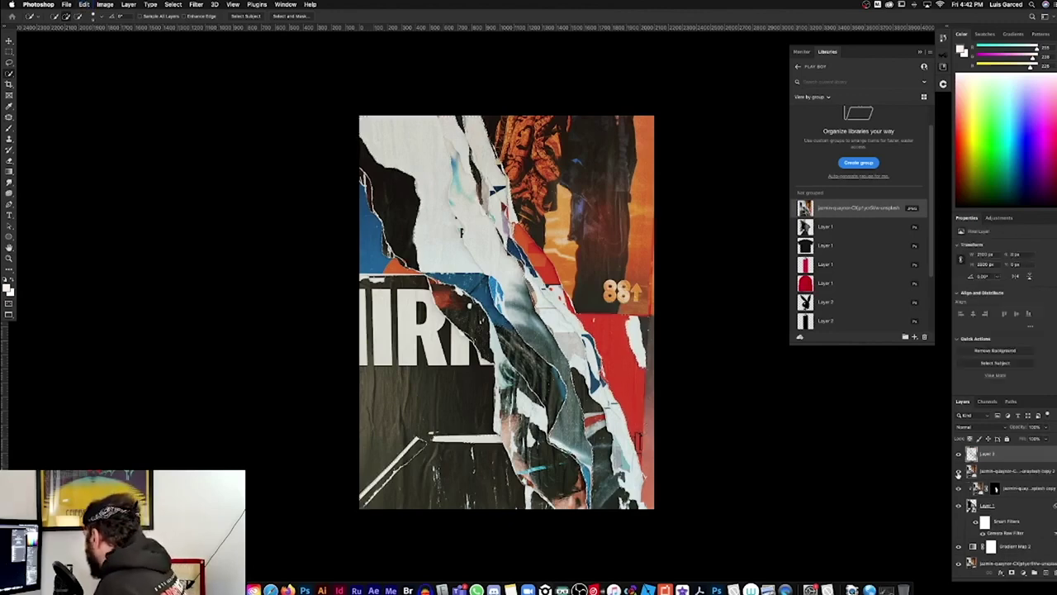
pyautogui.click(1016, 471)
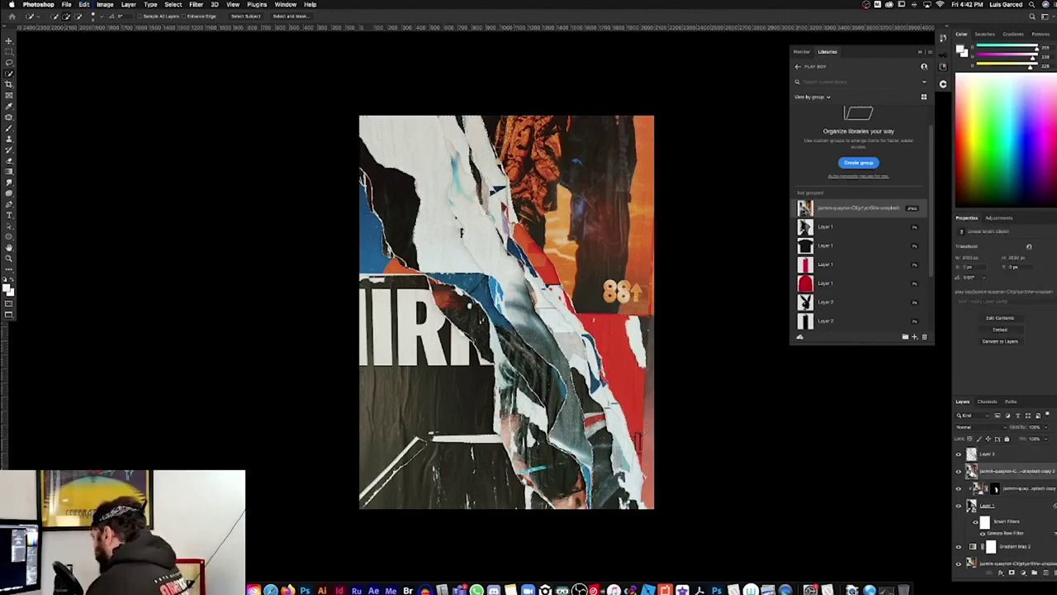
pyautogui.press('BackSpace')
# Compare the poster with and without the pasted torn-paper layer, leaving the layer visible
pyautogui.click(959, 455)
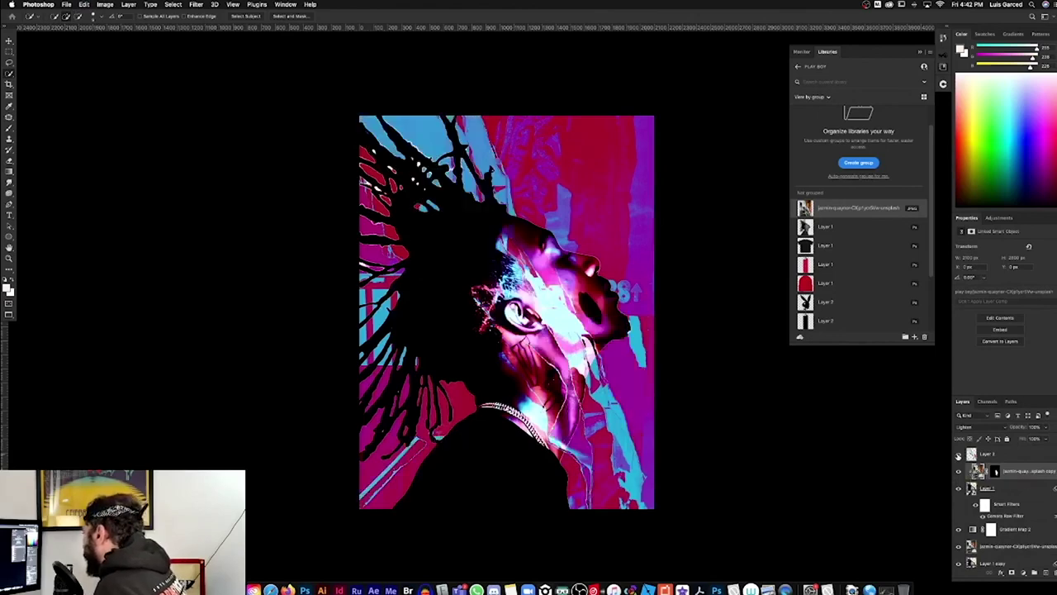
pyautogui.click(959, 454)
pyautogui.click(959, 455)
pyautogui.click(959, 455)
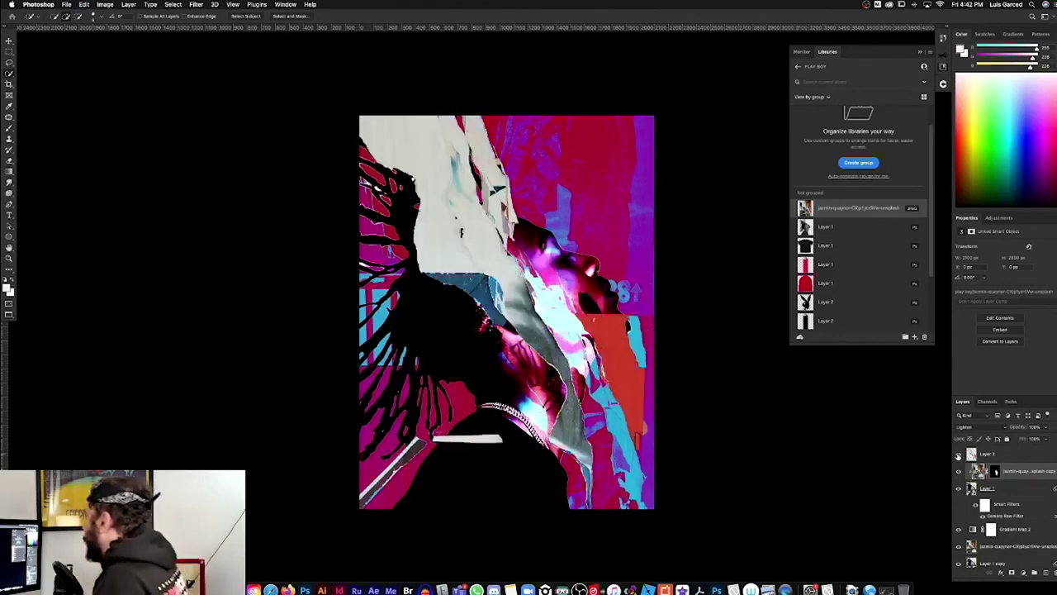
pyautogui.click(959, 454)
pyautogui.click(959, 455)
pyautogui.click(959, 454)
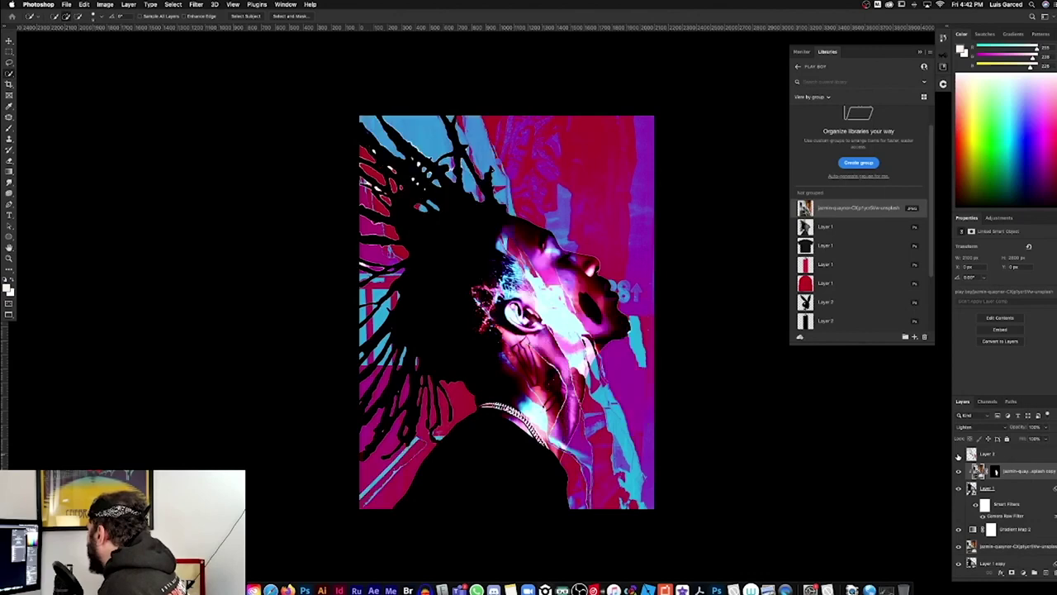
pyautogui.click(959, 455)
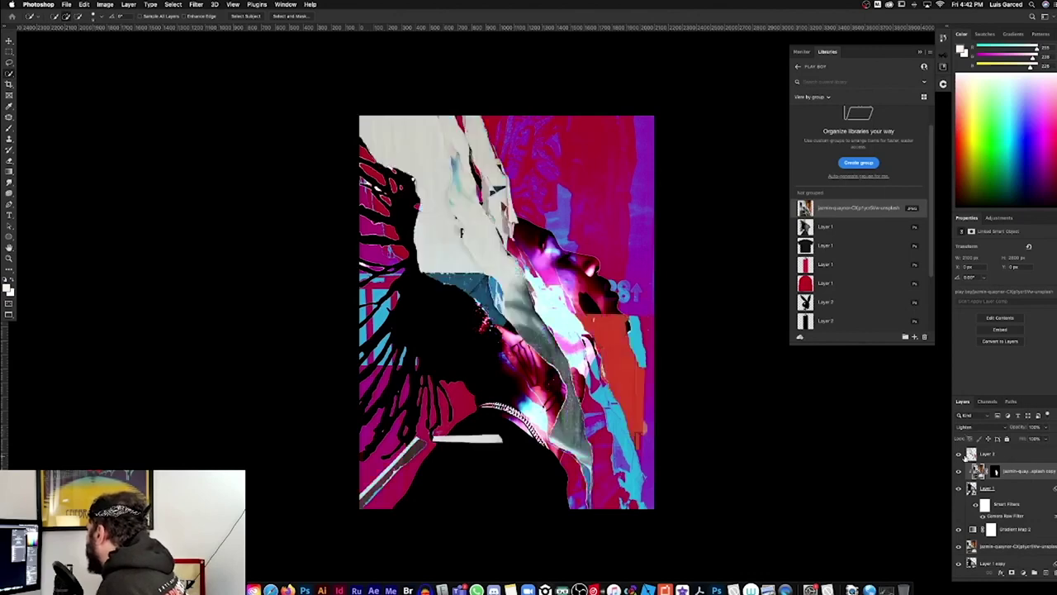
# Add a Hue/Saturation adjustment clipped to the torn-paper layer, with saturation about +27 and hue shifted negative to turn the red area blue
pyautogui.click(984, 455)
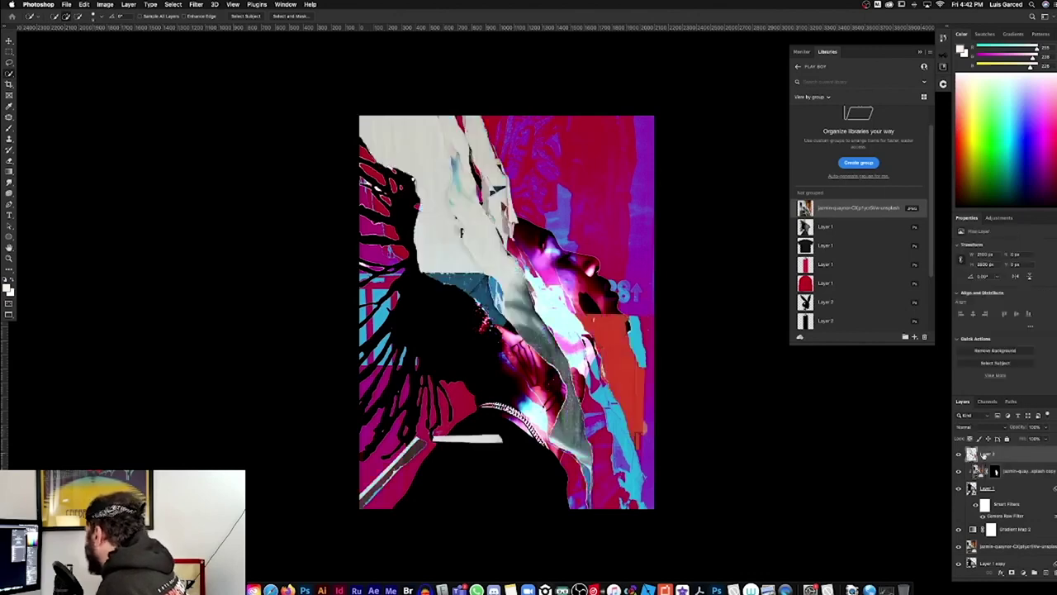
pyautogui.click(1023, 576)
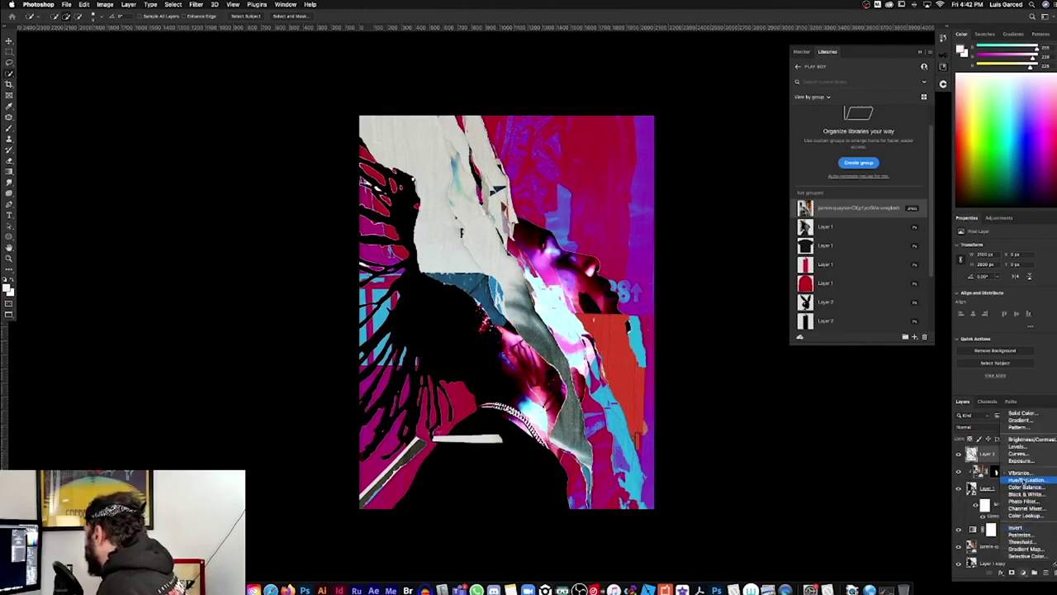
pyautogui.click(1024, 488)
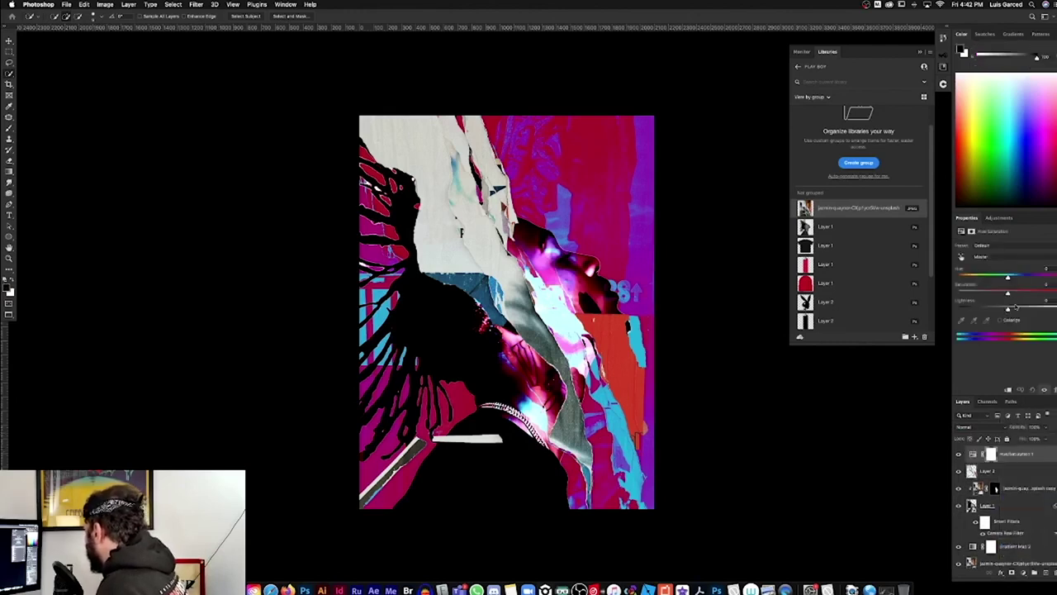
pyautogui.moveTo(1009, 294); pyautogui.dragTo(1023, 292)
pyautogui.keyDown('alt'); pyautogui.click(1014, 462); pyautogui.keyUp('alt')
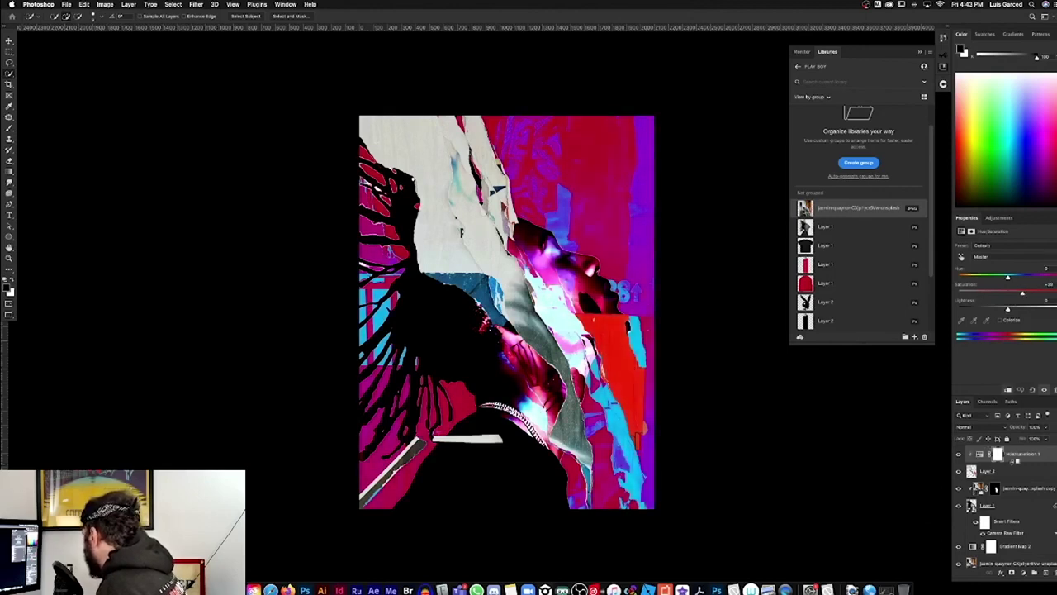
pyautogui.moveTo(1014, 283); pyautogui.dragTo(974, 276)
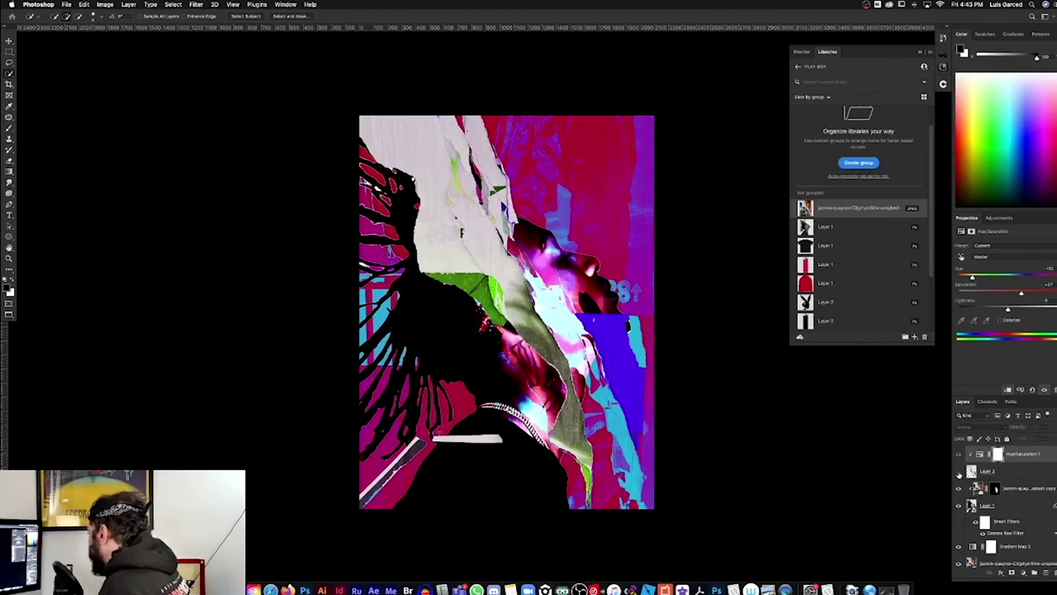
# Add a layer mask to the torn-paper layer and compare the poster with that layer hidden and shown
pyautogui.click(959, 473)
pyautogui.click(959, 473)
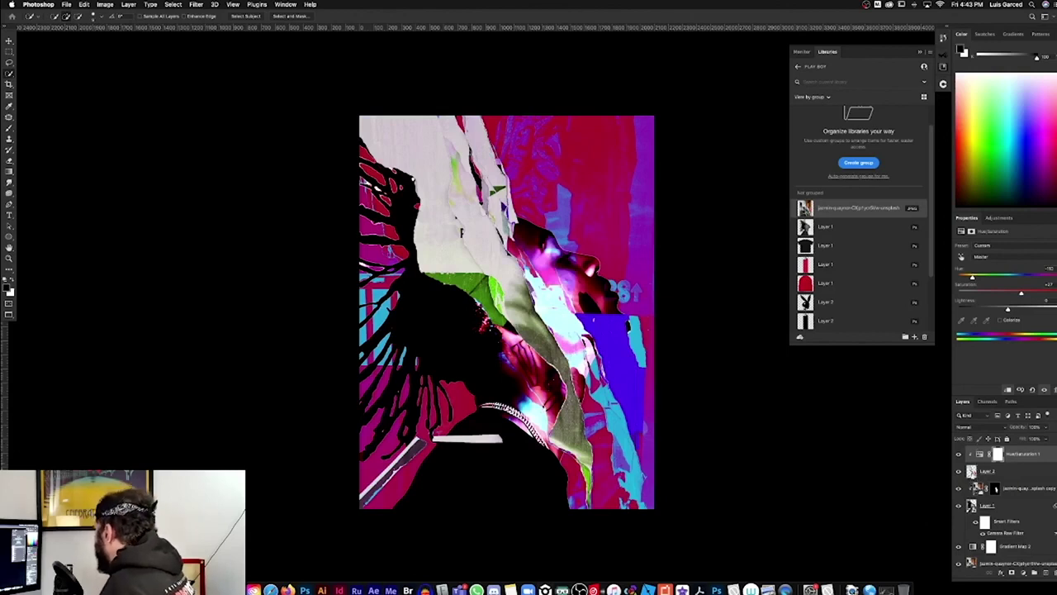
pyautogui.click(1004, 471)
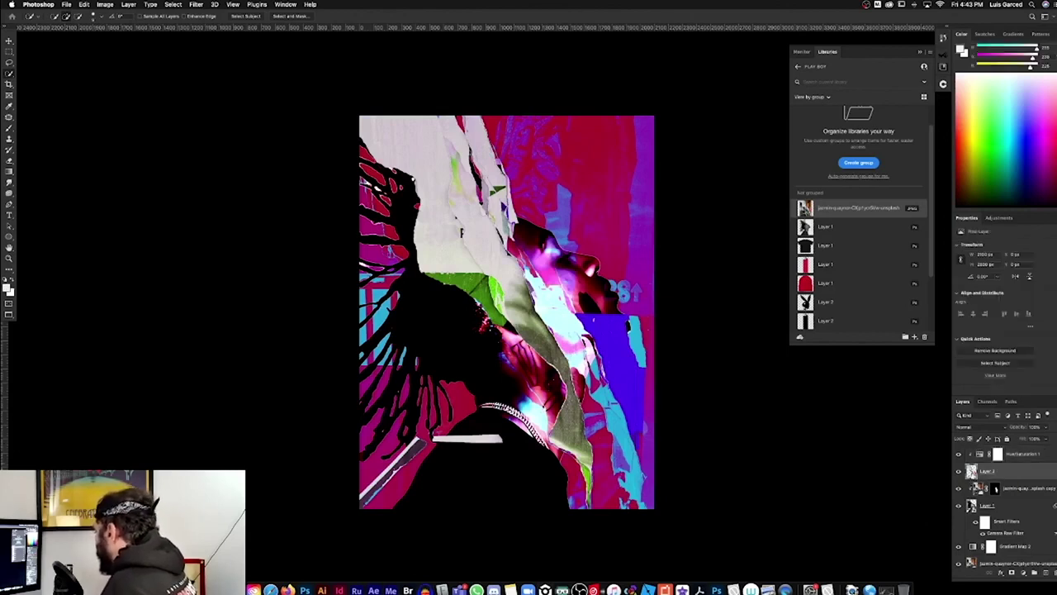
pyautogui.click(960, 472)
pyautogui.click(959, 472)
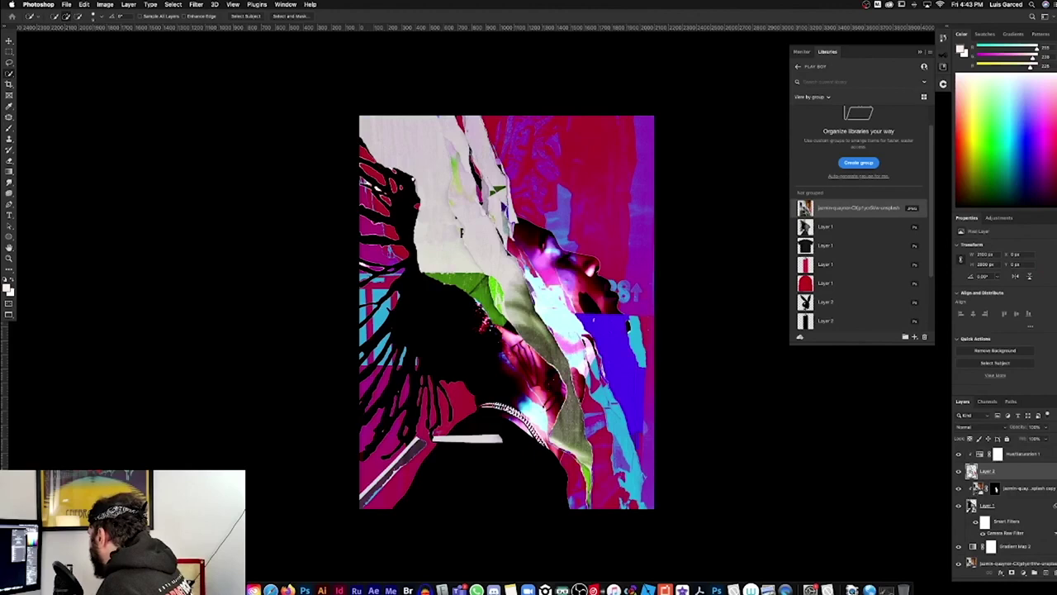
pyautogui.click(1013, 573)
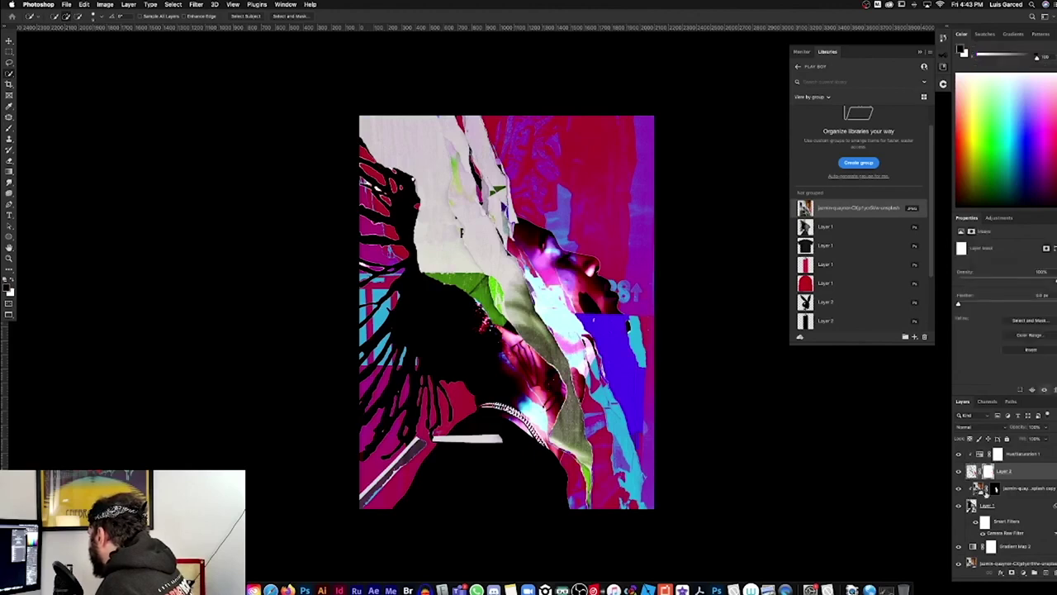
pyautogui.click(959, 472)
pyautogui.click(959, 472)
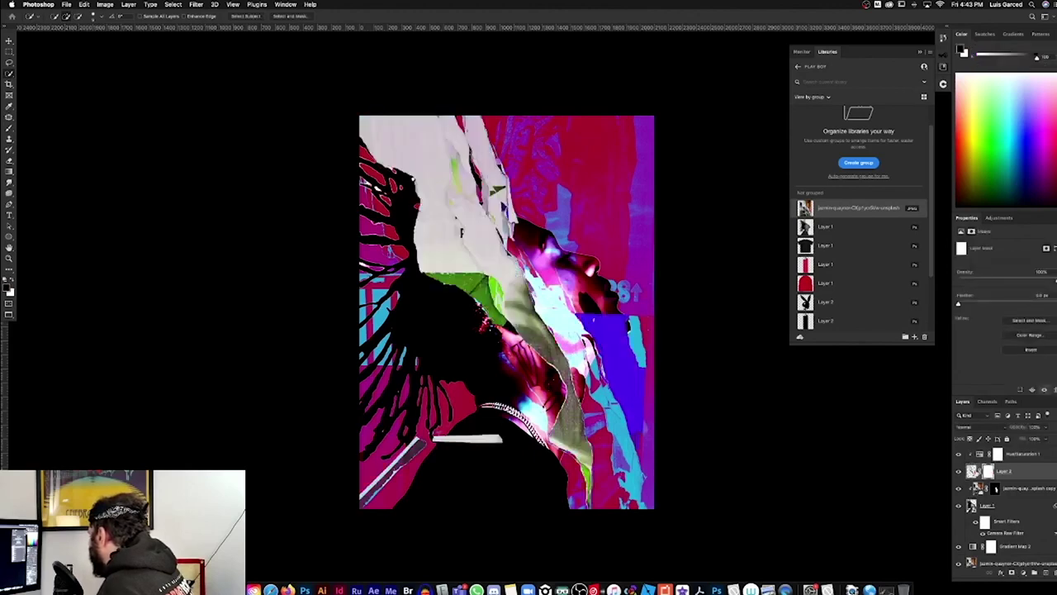
# Load the portrait cut-out as a selection, paint black on the torn-paper mask over the face and hair, and deselect
pyautogui.click(972, 505)
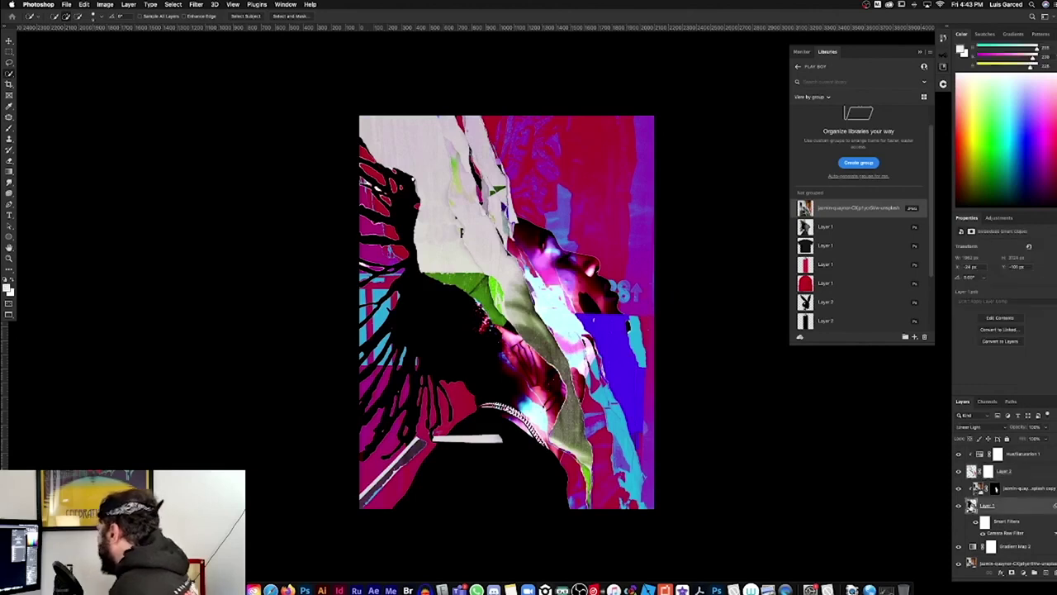
pyautogui.keyDown('super'); pyautogui.click(972, 506); pyautogui.keyUp('super')
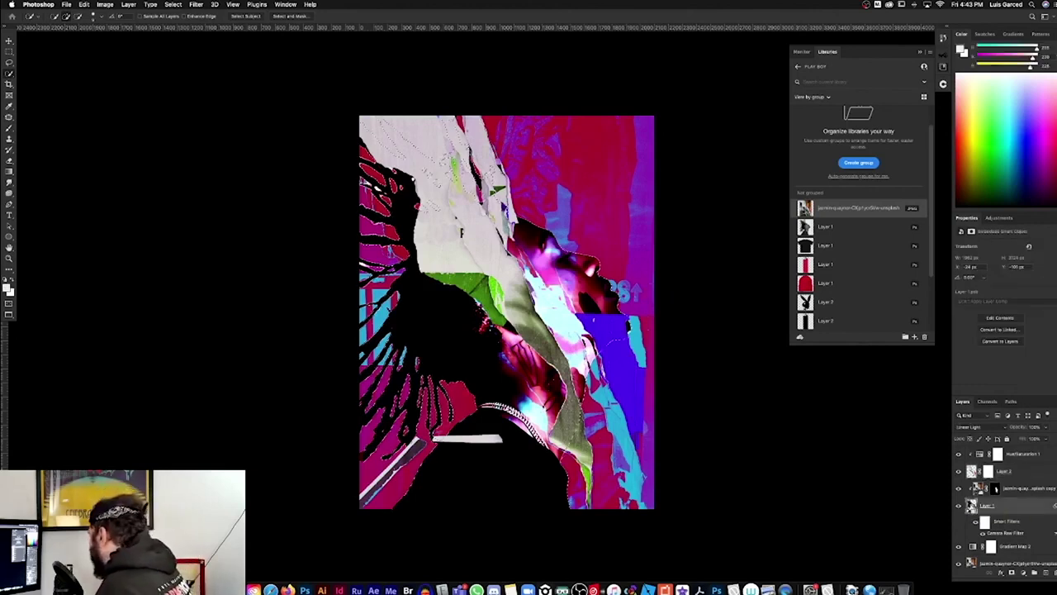
pyautogui.click(989, 471)
pyautogui.press('b')
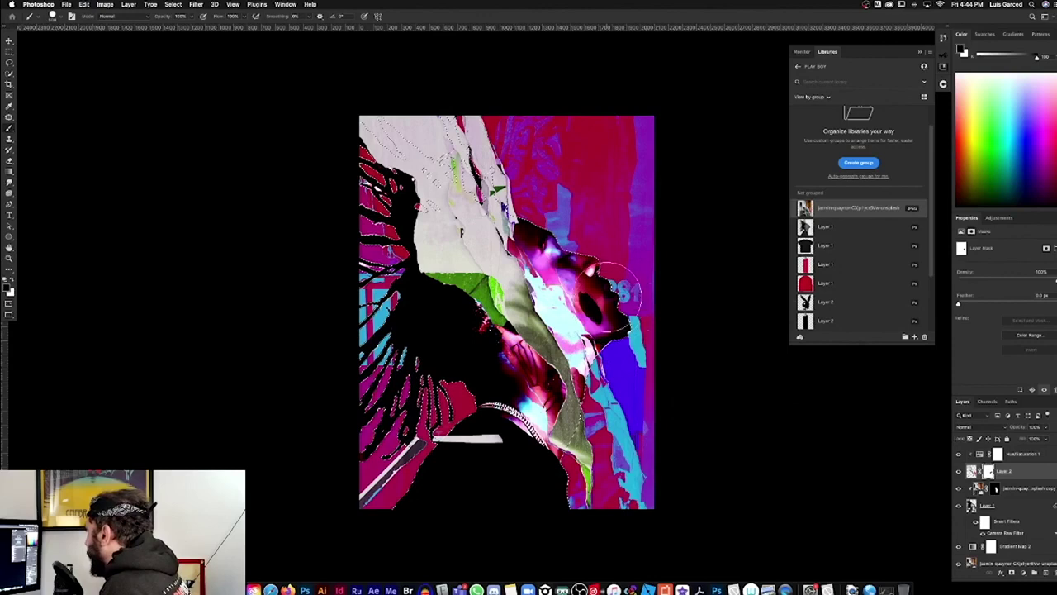
pyautogui.moveTo(555, 234)
pyautogui.mouseDown()
pyautogui.moveTo(441, 137)
pyautogui.moveTo(492, 160)
pyautogui.mouseUp()
pyautogui.moveTo(430, 167)
pyautogui.mouseDown()
pyautogui.moveTo(401, 140)
pyautogui.moveTo(523, 223)
pyautogui.moveTo(424, 190)
pyautogui.moveTo(498, 240)
pyautogui.moveTo(439, 229)
pyautogui.moveTo(532, 272)
pyautogui.moveTo(432, 236)
pyautogui.mouseUp()
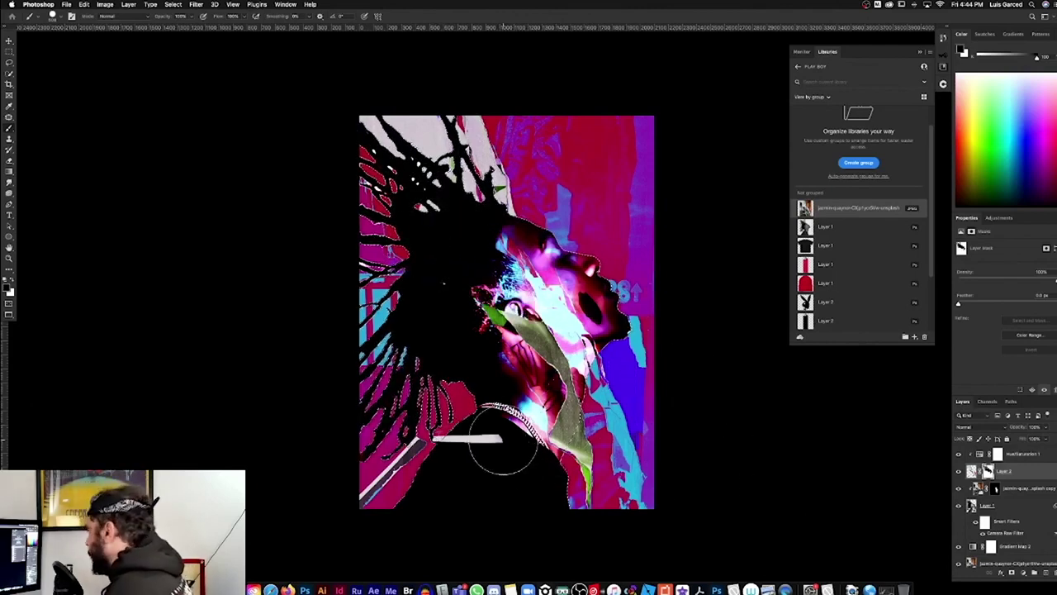
pyautogui.press('z')
pyautogui.press('super+d')
pyautogui.moveTo(450, 445); pyautogui.dragTo(525, 365)
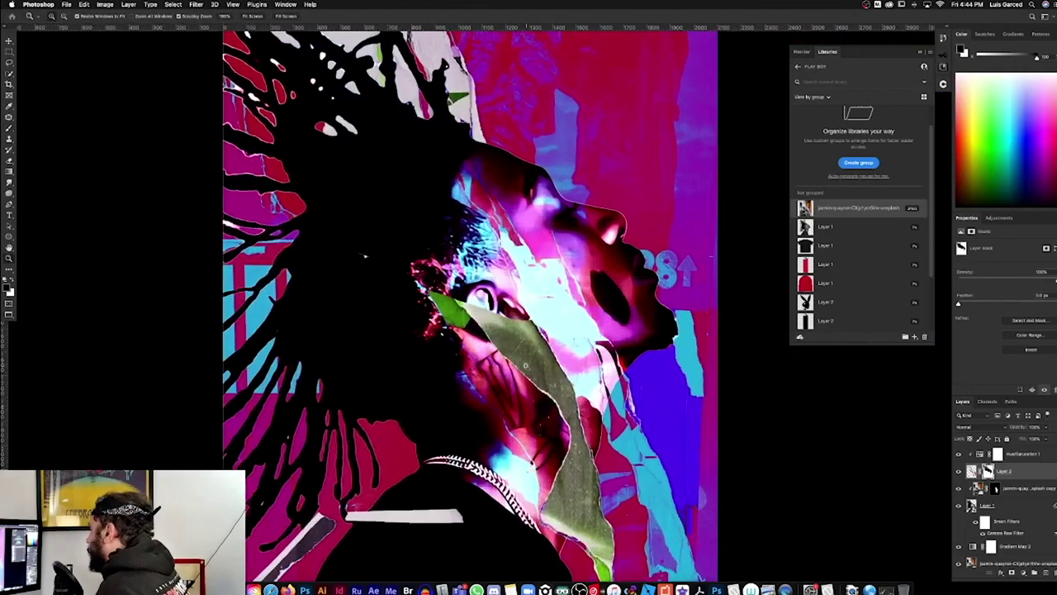
pyautogui.scroll(-5, 536, 373)
pyautogui.scroll(5, 537, 374)
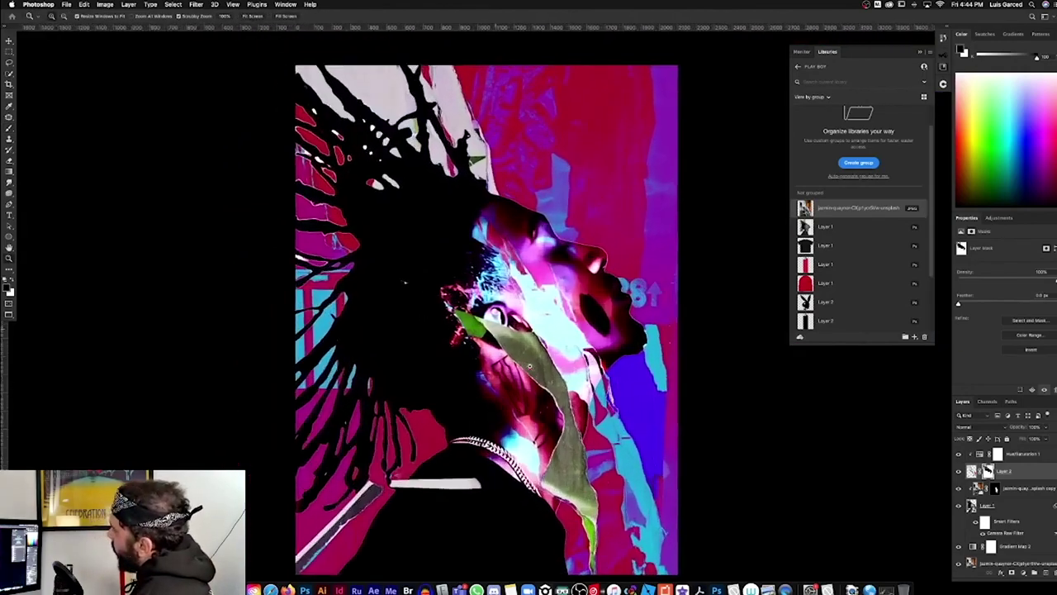
# Shift the hue of the clipped Hue/Saturation adjustment further negative to turn the violet-blue paper area a purer blue
pyautogui.press('v')
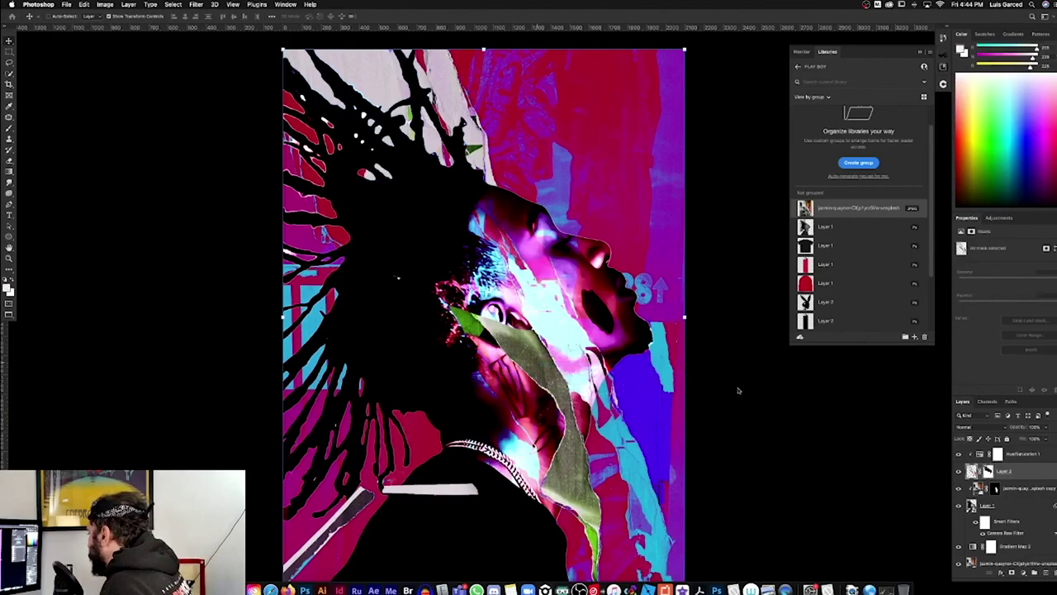
pyautogui.click(983, 454)
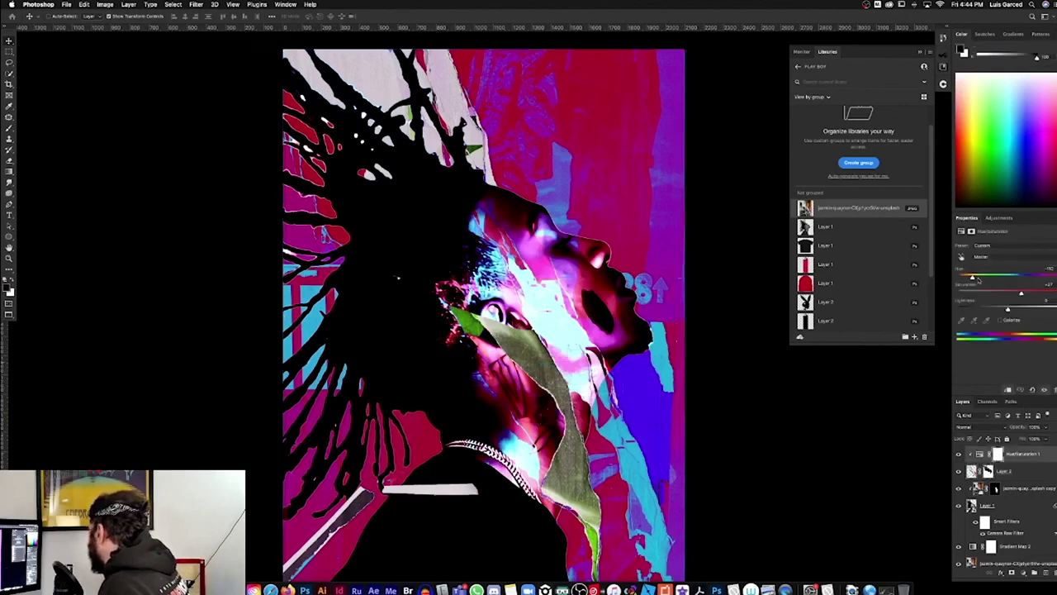
pyautogui.moveTo(974, 279)
pyautogui.mouseDown()
pyautogui.moveTo(948, 279)
pyautogui.moveTo(966, 279)
pyautogui.mouseUp()
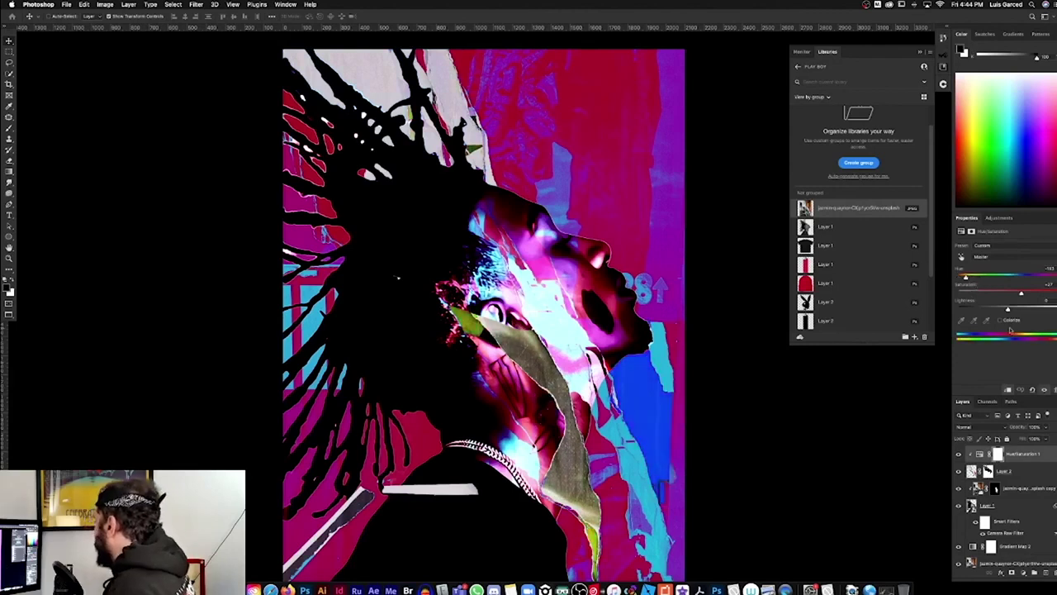
# With the portrait outline selected, paint out the remaining torn strip over the ear and neck on the torn-paper mask, and deselect
pyautogui.click(988, 471)
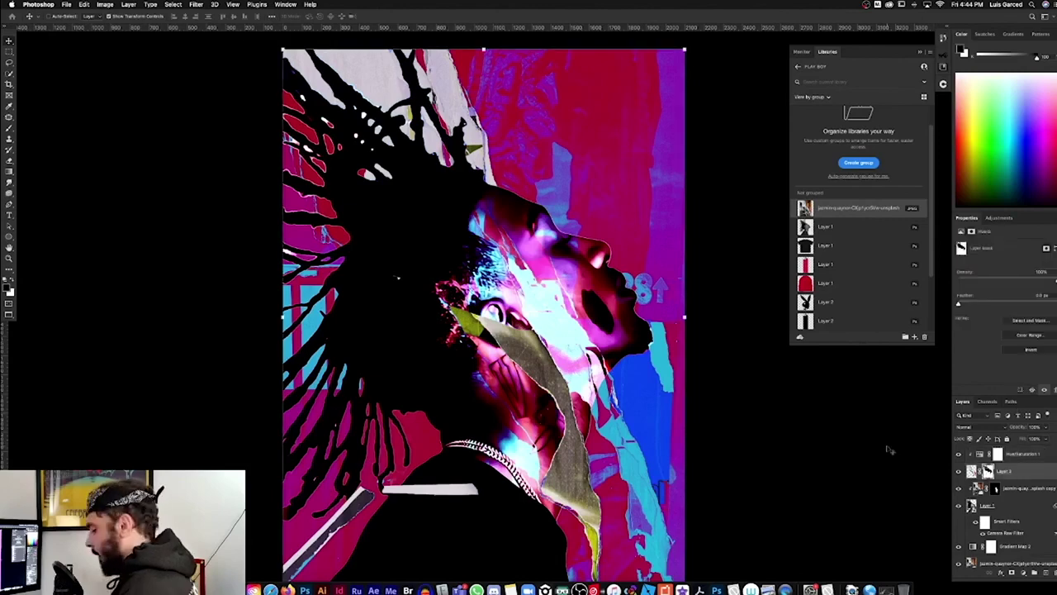
pyautogui.press('b')
pyautogui.keyDown('super'); pyautogui.click(988, 471); pyautogui.keyUp('super')
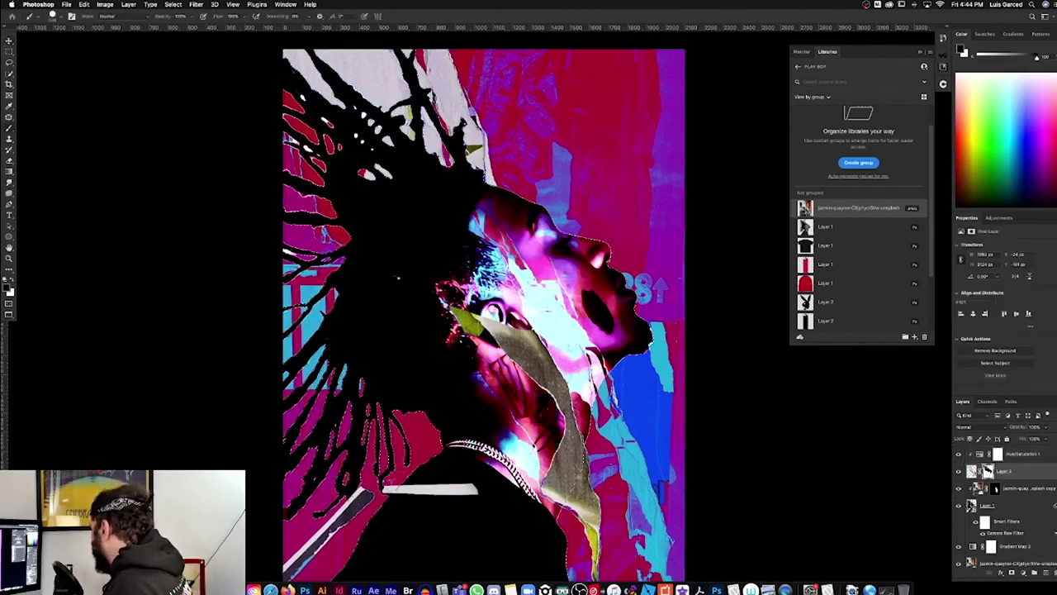
pyautogui.click(988, 471)
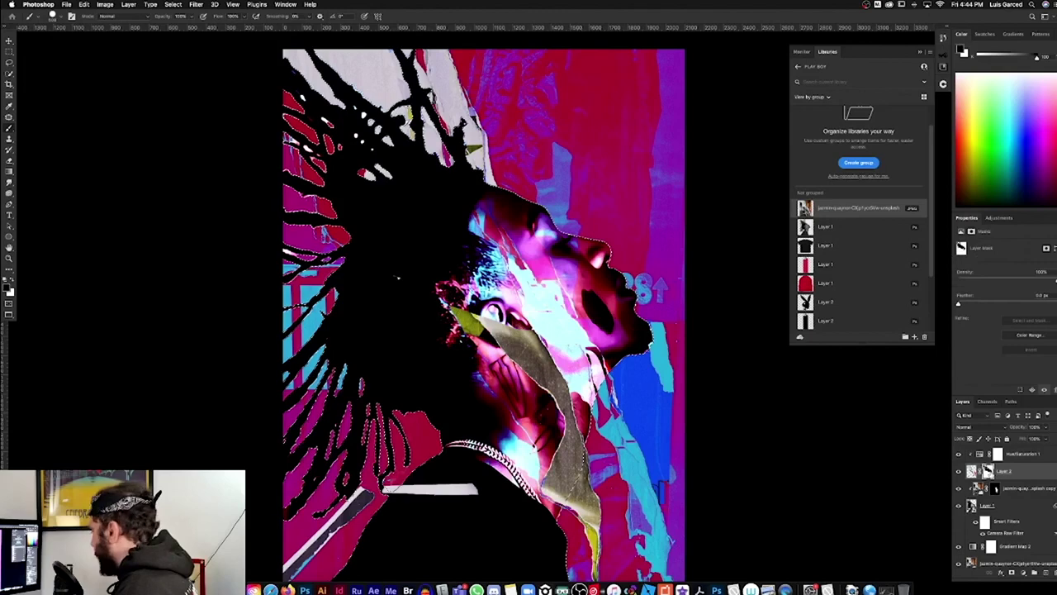
pyautogui.moveTo(437, 350)
pyautogui.mouseDown()
pyautogui.moveTo(475, 348)
pyautogui.moveTo(518, 409)
pyautogui.moveTo(535, 413)
pyautogui.moveTo(522, 478)
pyautogui.moveTo(534, 444)
pyautogui.moveTo(531, 498)
pyautogui.moveTo(538, 443)
pyautogui.moveTo(528, 492)
pyautogui.moveTo(535, 442)
pyautogui.moveTo(398, 312)
pyautogui.mouseUp()
pyautogui.press('super+d')
pyautogui.press('super+minus')
pyautogui.press('super+minus')
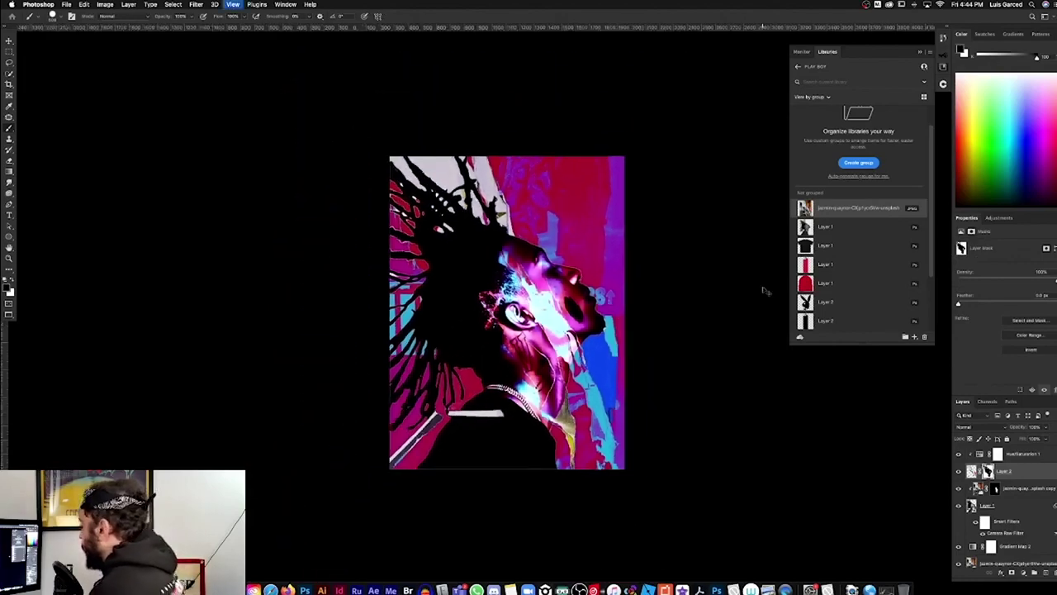
pyautogui.moveTo(564, 299); pyautogui.dragTo(579, 302)
pyautogui.click(581, 303)
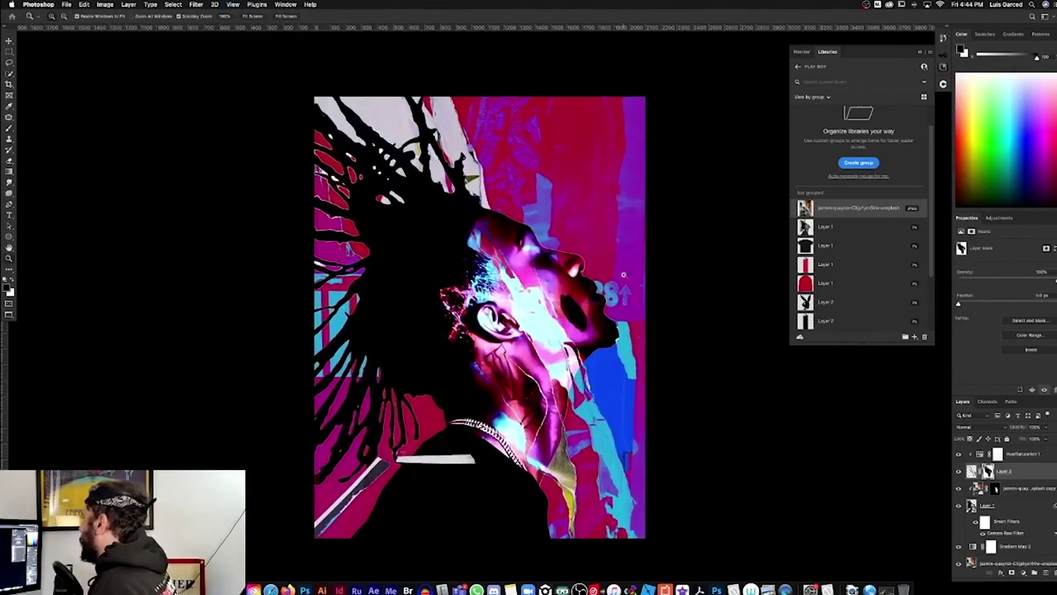
pyautogui.moveTo(629, 275); pyautogui.dragTo(603, 372)
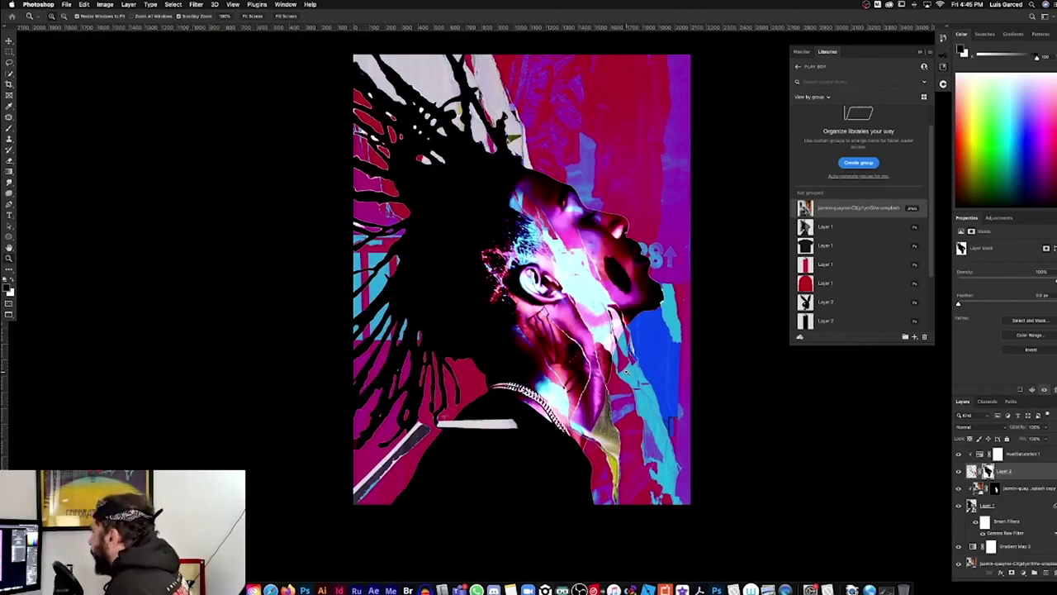
pyautogui.moveTo(632, 356); pyautogui.dragTo(666, 349)
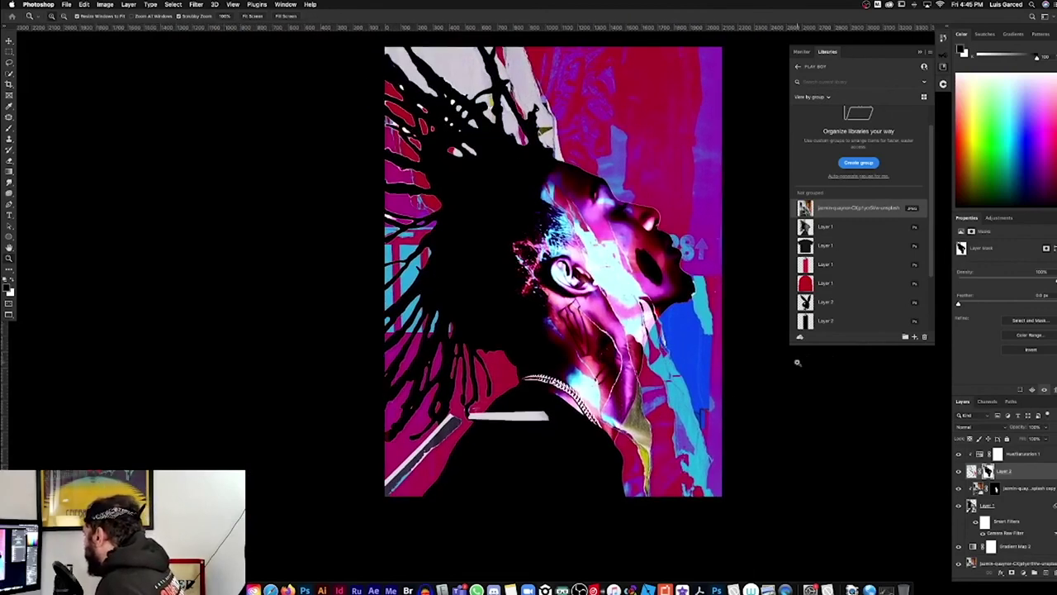
# Place the PLAYBOI lettering from the library and fit it across the full width of the poster's bottom edge
pyautogui.scroll(-2, 859, 248)
pyautogui.moveTo(663, 300); pyautogui.dragTo(615, 353)
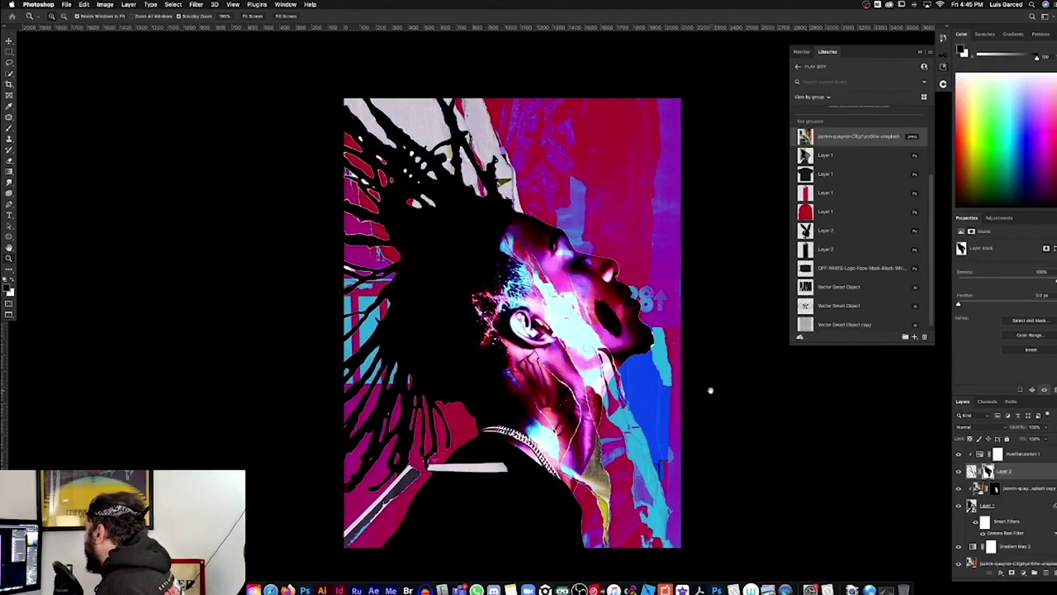
pyautogui.scroll(-3, 703, 372)
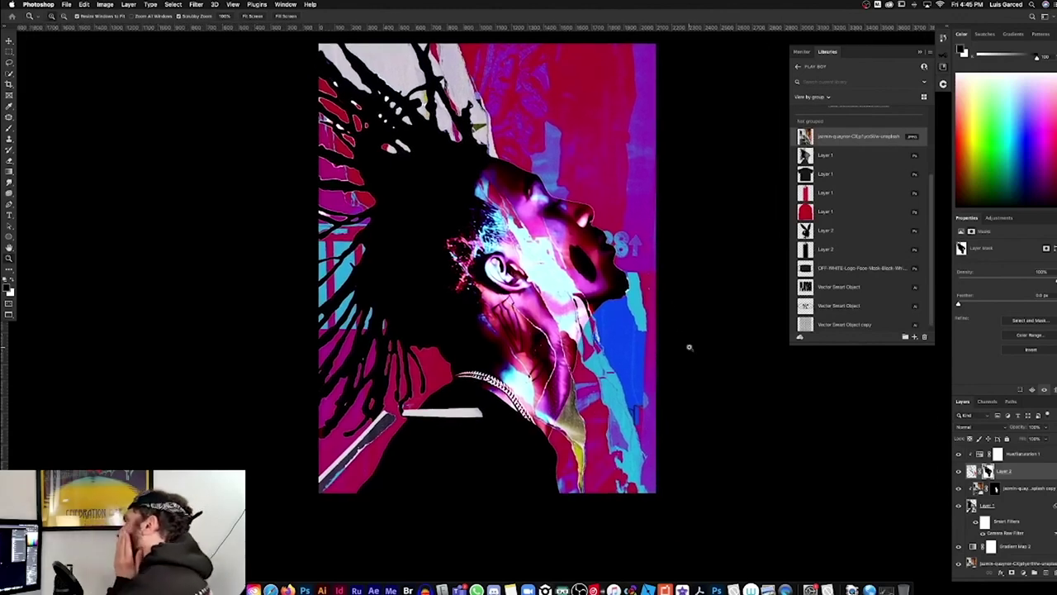
pyautogui.scroll(-1, 909, 248)
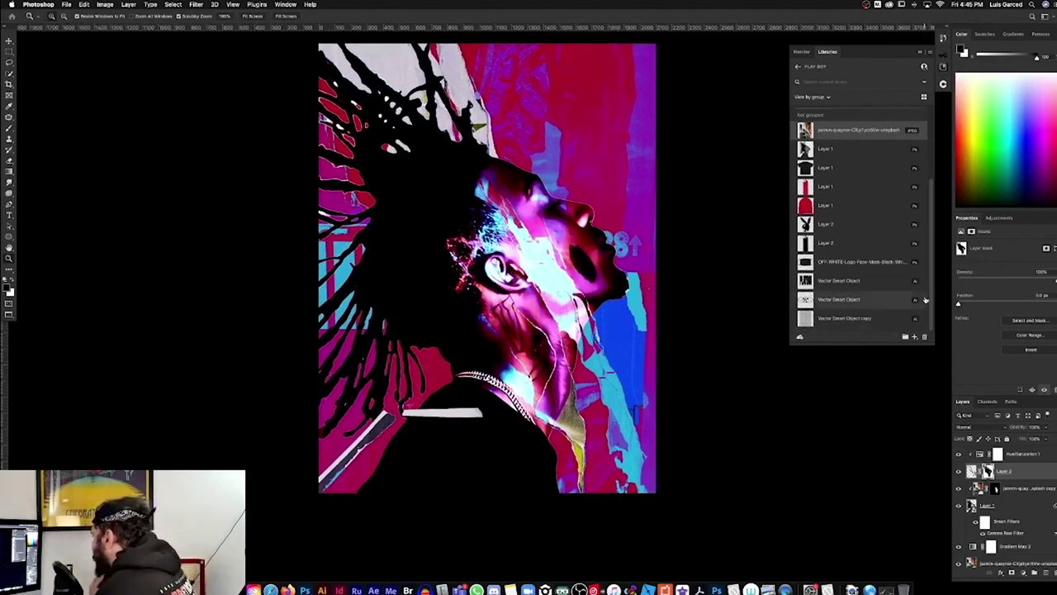
pyautogui.moveTo(814, 281); pyautogui.dragTo(450, 358)
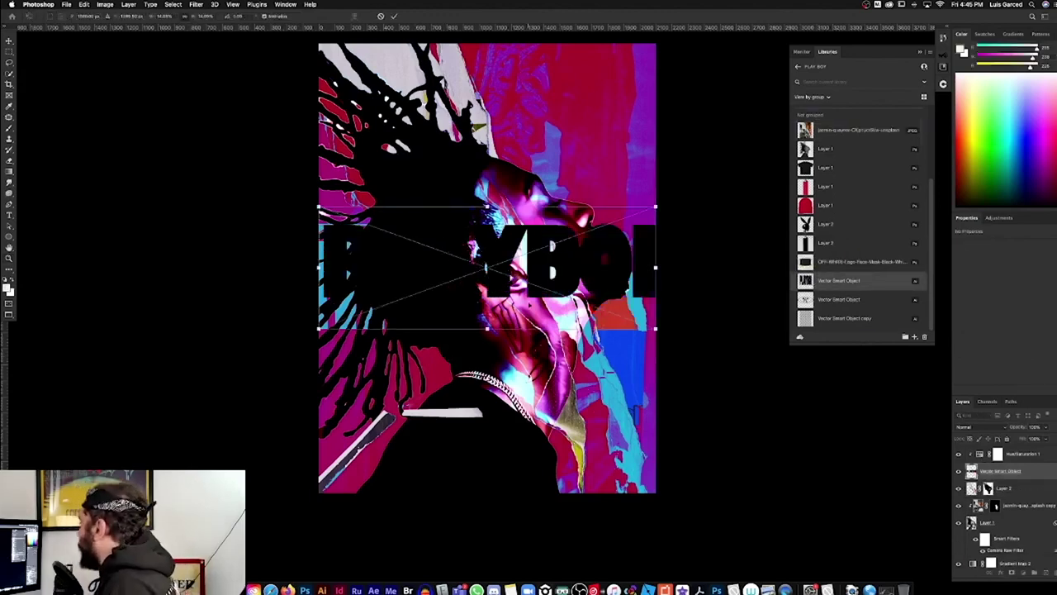
pyautogui.moveTo(563, 278); pyautogui.dragTo(564, 468)
pyautogui.press('Return')
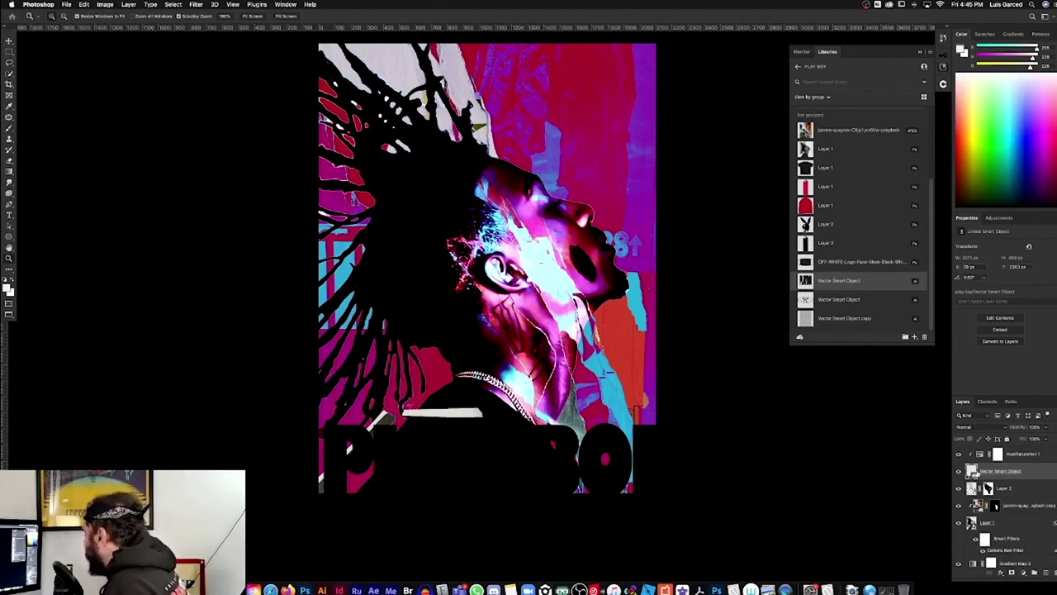
pyautogui.moveTo(625, 461); pyautogui.dragTo(621, 461)
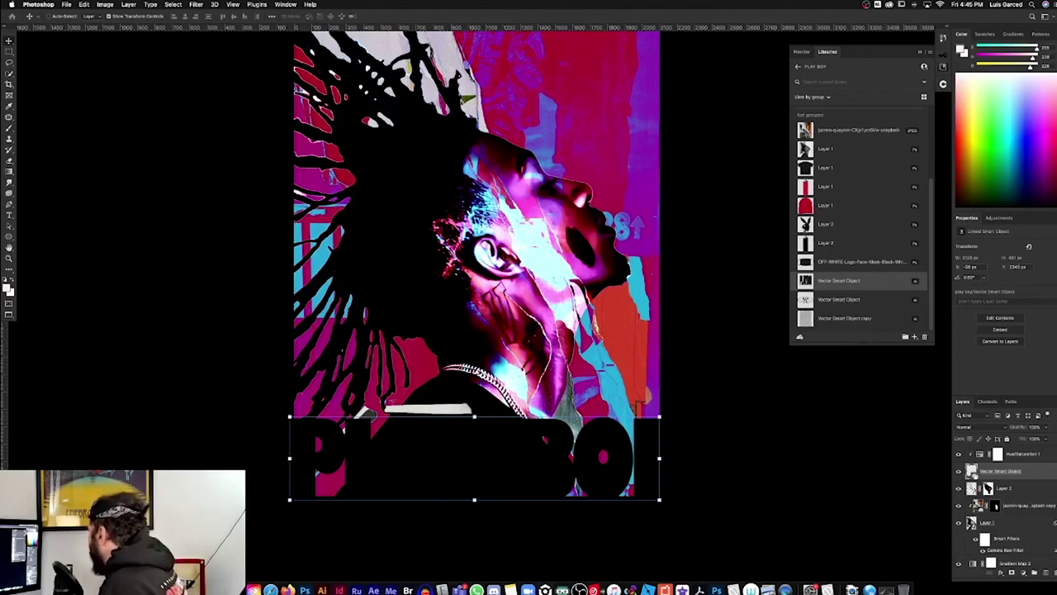
# Apply a white Color Overlay layer style to the PLAYBOI lettering
pyautogui.press('a')
pyautogui.rightClick(971, 471)
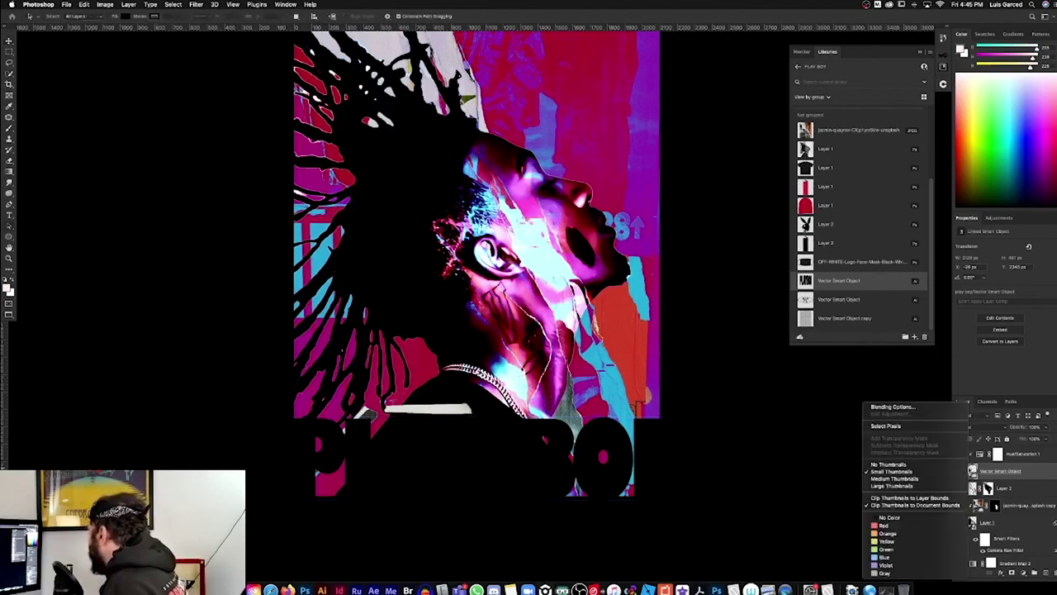
pyautogui.click(941, 413)
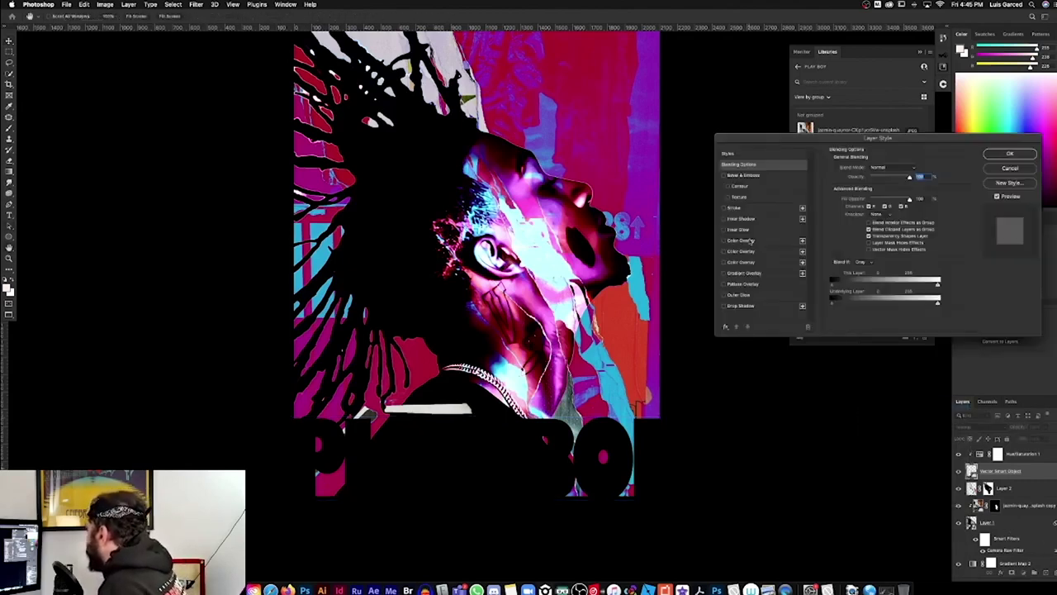
pyautogui.click(748, 240)
pyautogui.click(915, 169)
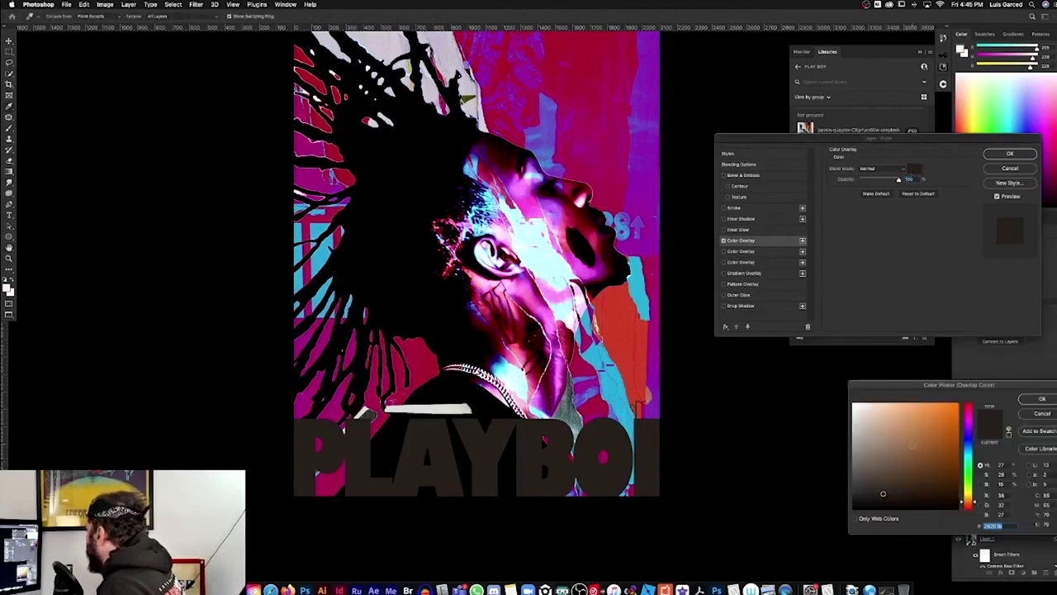
pyautogui.moveTo(913, 445); pyautogui.dragTo(804, 368)
pyautogui.click(1043, 399)
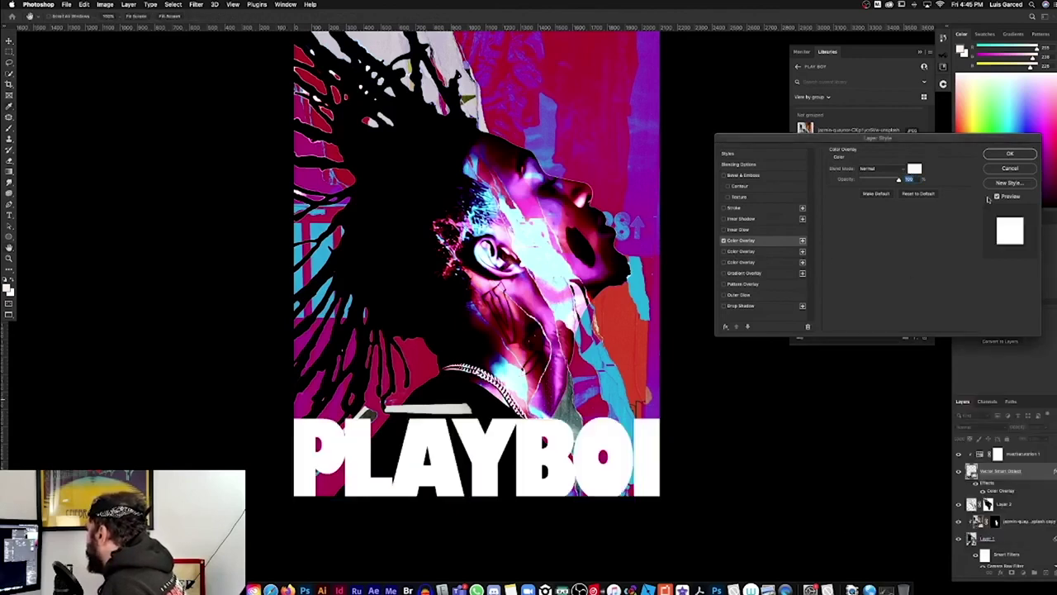
pyautogui.click(1009, 155)
# Move the PLAYBOI lettering layer above the Hue/Saturation adjustment in the layer stack
pyautogui.press('super+minus')
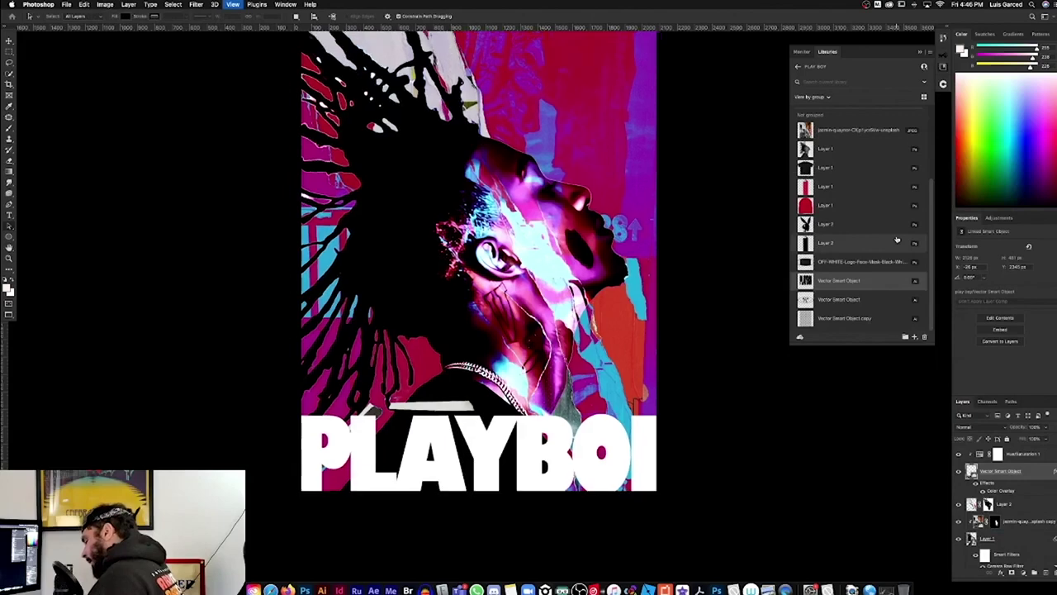
pyautogui.press('z')
pyautogui.moveTo(586, 370); pyautogui.dragTo(623, 375)
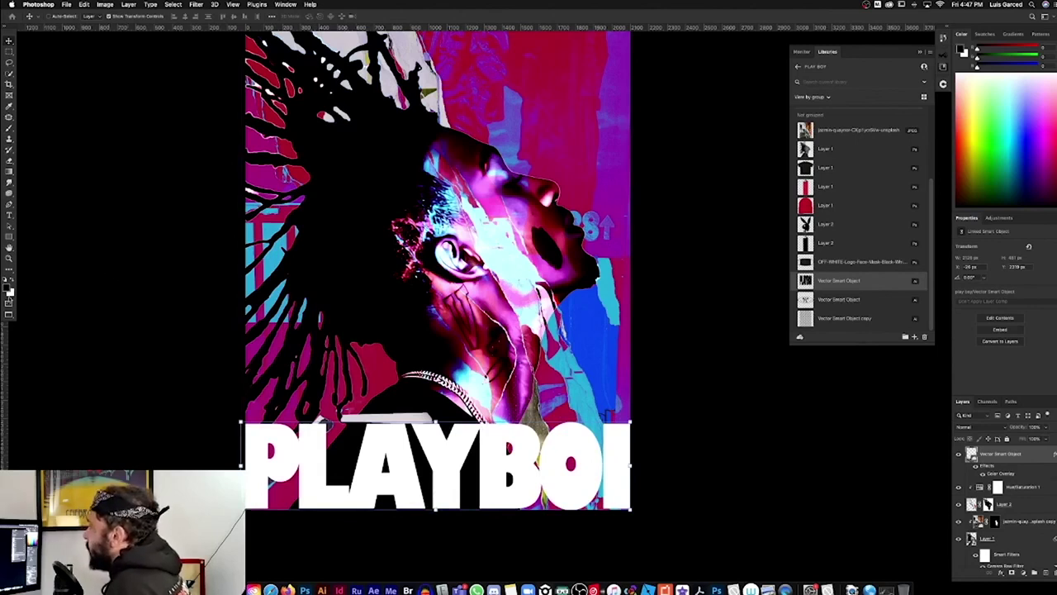
# Draw a black full-width rectangle about 479 px tall covering the PLAYBOI lettering with the Rectangle tool
pyautogui.click(9, 237)
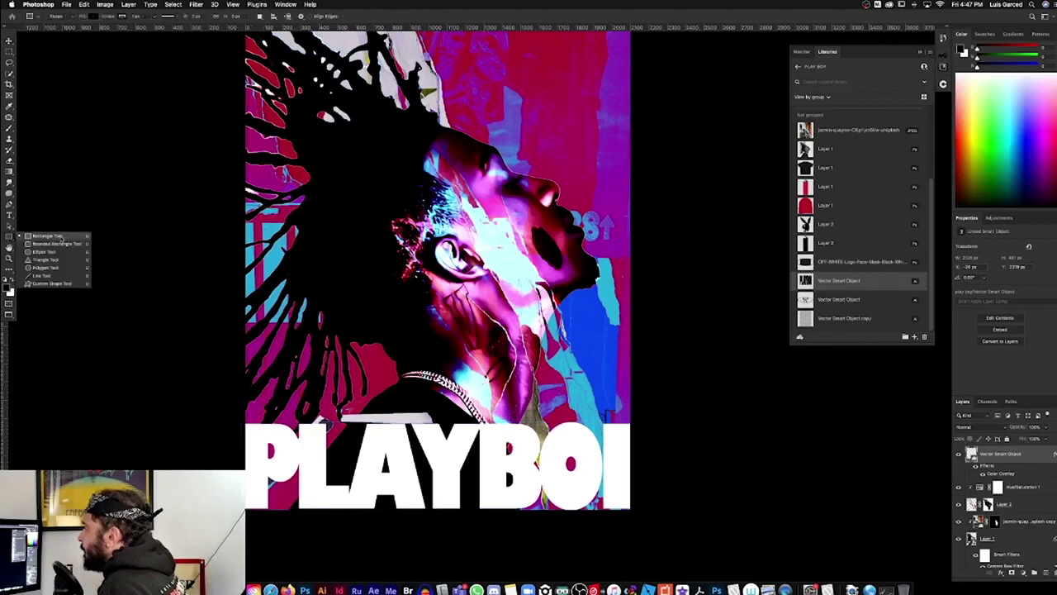
pyautogui.click(49, 237)
pyautogui.moveTo(246, 423); pyautogui.dragTo(632, 511)
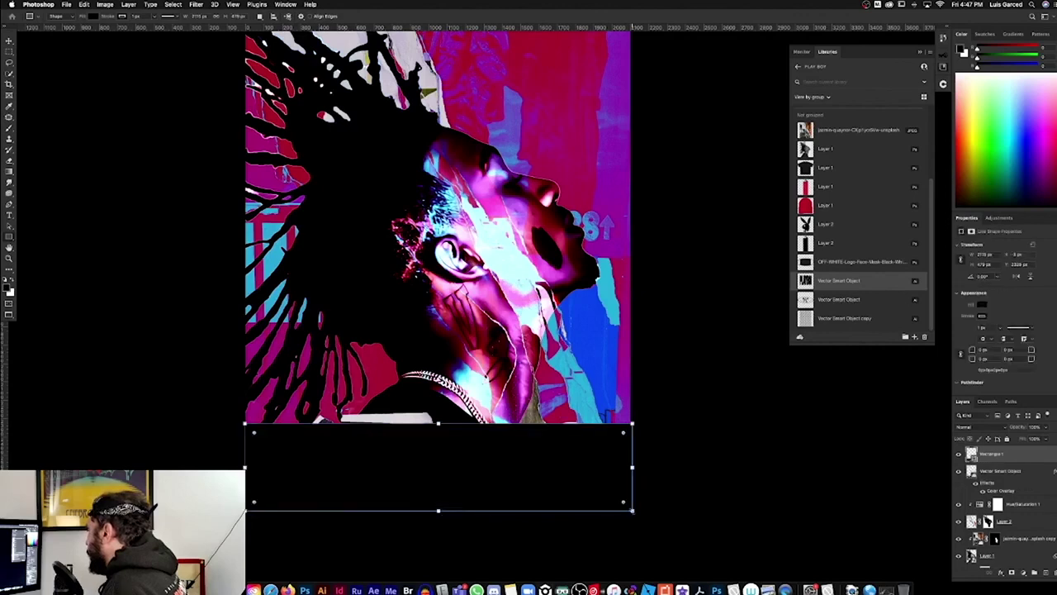
# Move the black rectangle layer below the PLAYBOI lettering in the layer stack
pyautogui.press('Return')
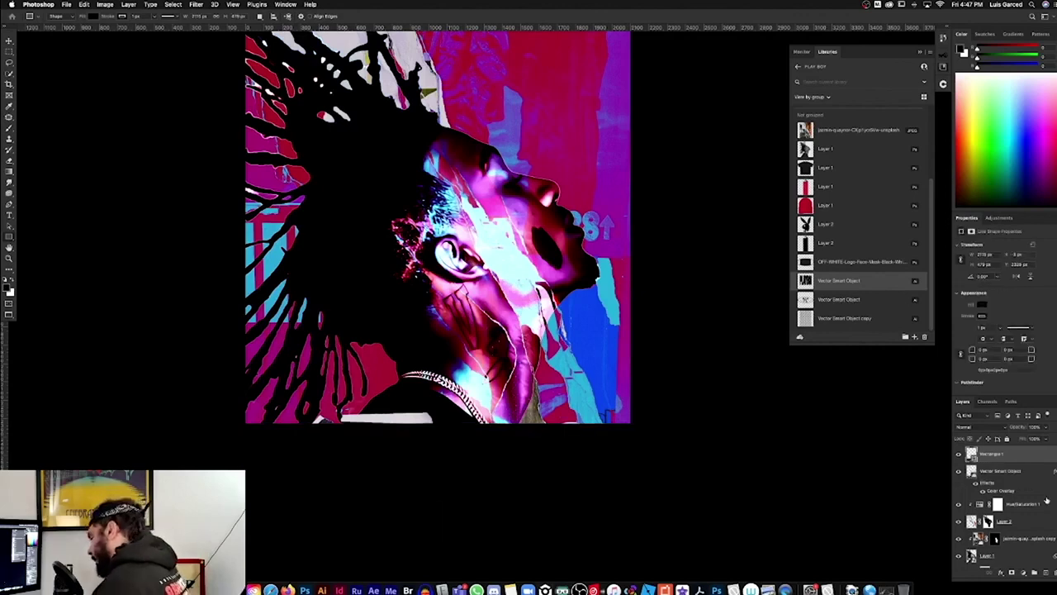
pyautogui.moveTo(1002, 459); pyautogui.dragTo(997, 488)
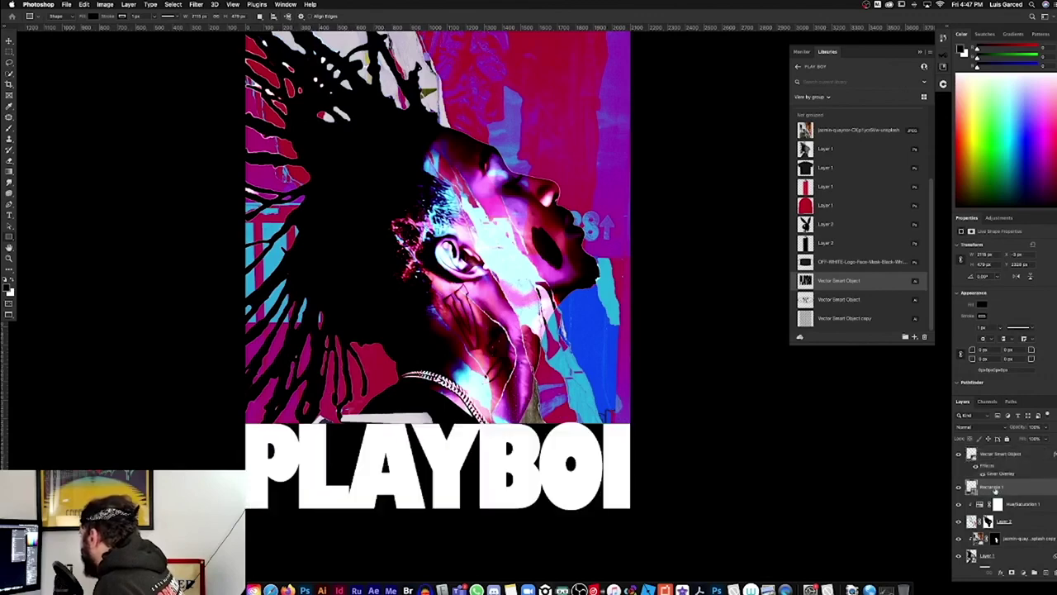
# Examine the whole poster with the white PLAYBOI title on its black band
pyautogui.moveTo(545, 420); pyautogui.dragTo(533, 423)
pyautogui.moveTo(525, 386)
pyautogui.mouseDown()
pyautogui.moveTo(557, 386)
pyautogui.moveTo(539, 385)
pyautogui.mouseUp()
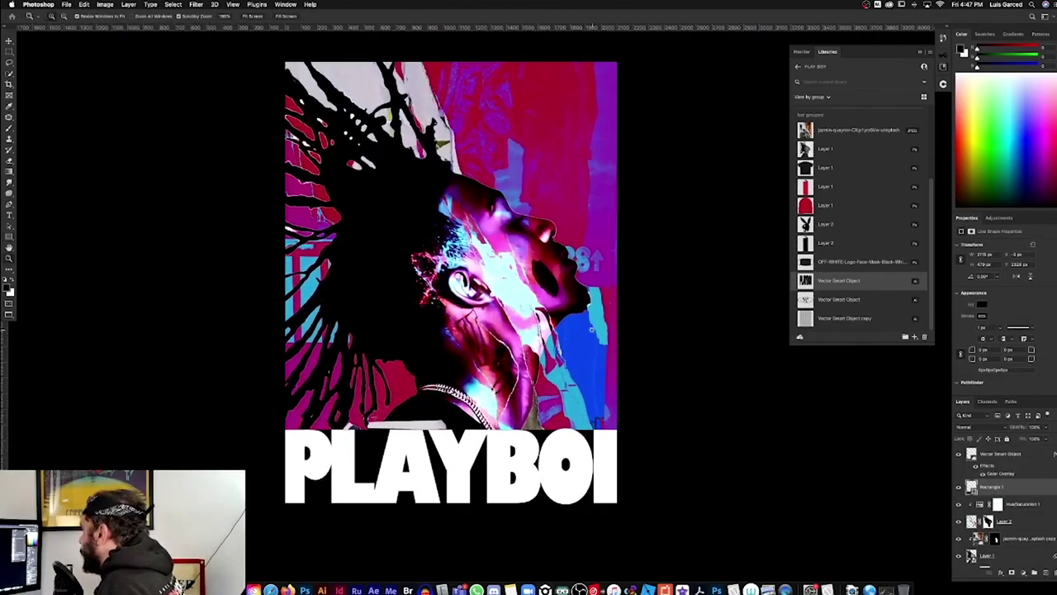
pyautogui.scroll(2, 591, 331)
pyautogui.scroll(-4, 613, 430)
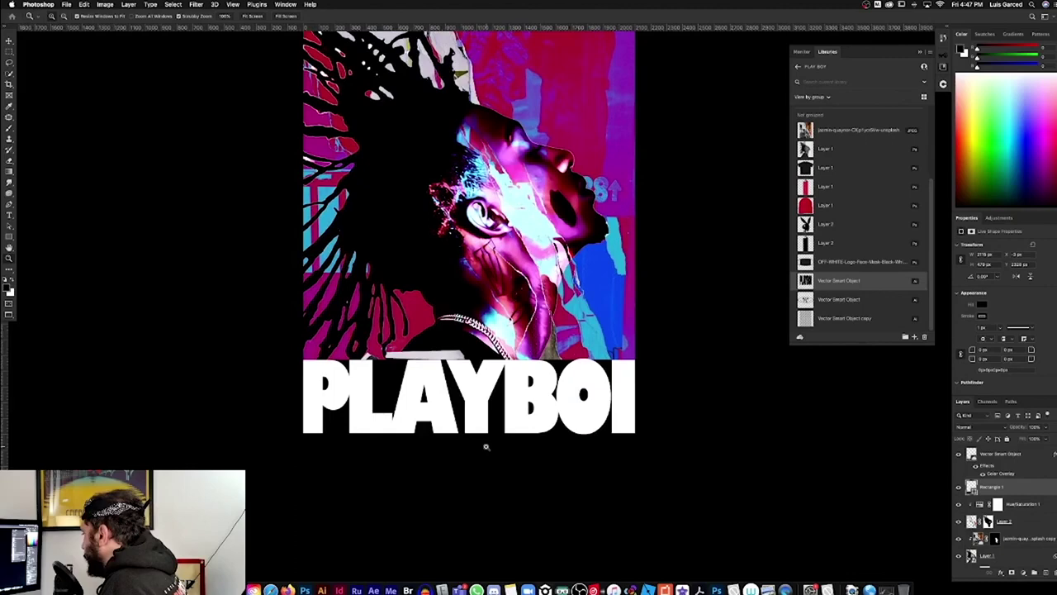
pyautogui.moveTo(487, 447); pyautogui.dragTo(473, 446)
pyautogui.scroll(3, 487, 447)
pyautogui.moveTo(625, 380); pyautogui.dragTo(633, 379)
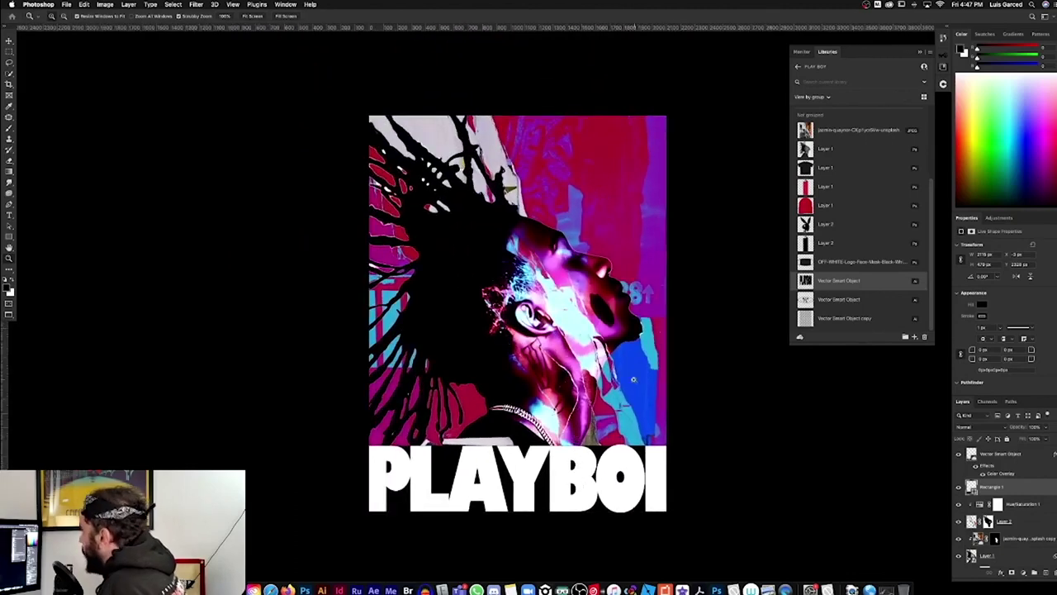
pyautogui.scroll(-2, 634, 379)
pyautogui.hscroll(2, 634, 380)
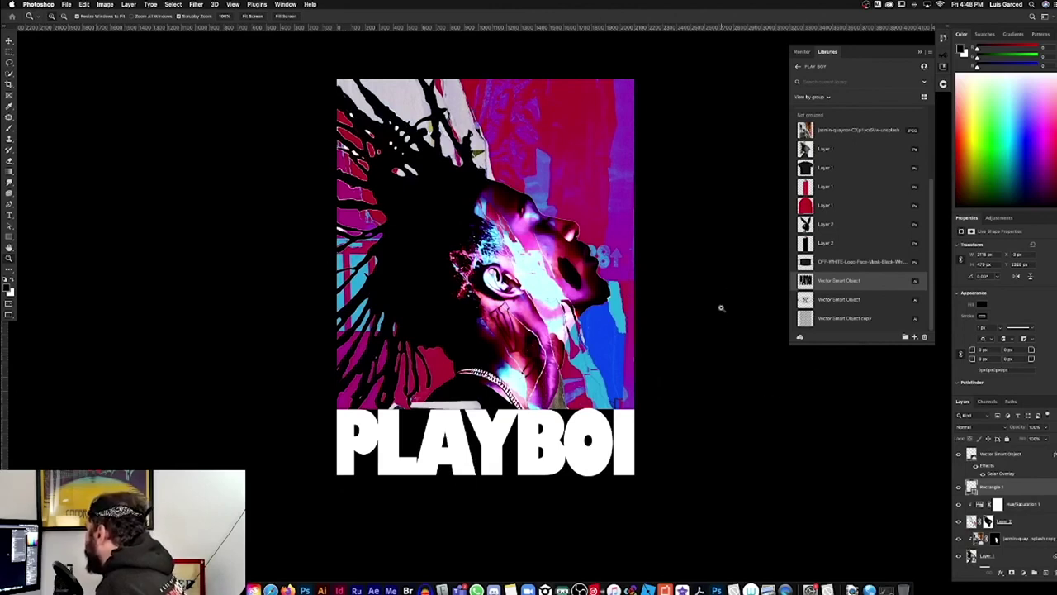
pyautogui.scroll(4, 614, 449)
pyautogui.scroll(-4, 613, 449)
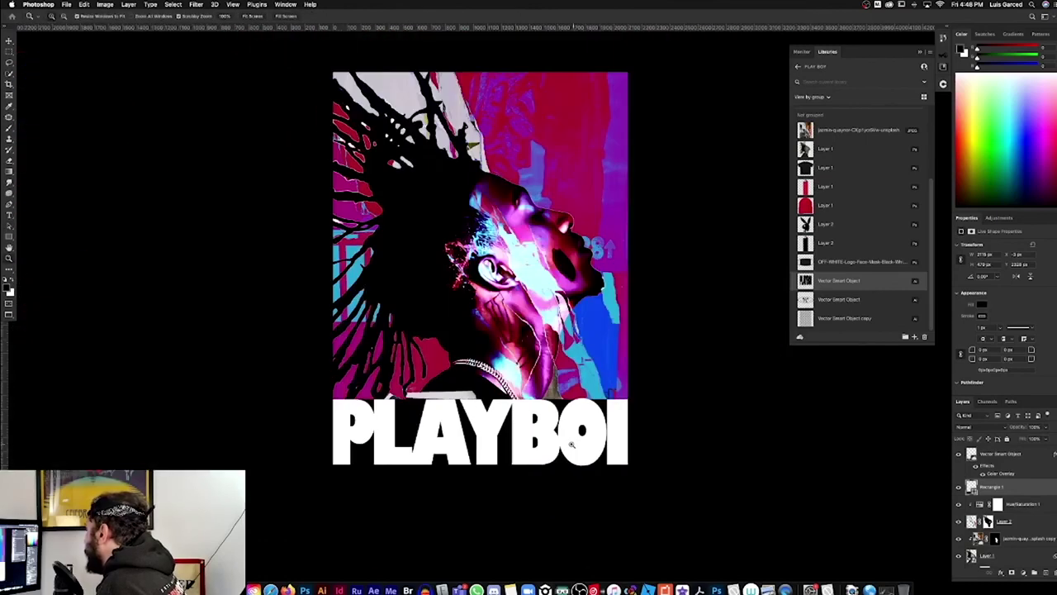
# Place the black bunny head logo from the library at a reduced size over the portrait's ear
pyautogui.press('v')
pyautogui.keyDown('super'); pyautogui.click(557, 447); pyautogui.keyUp('super')
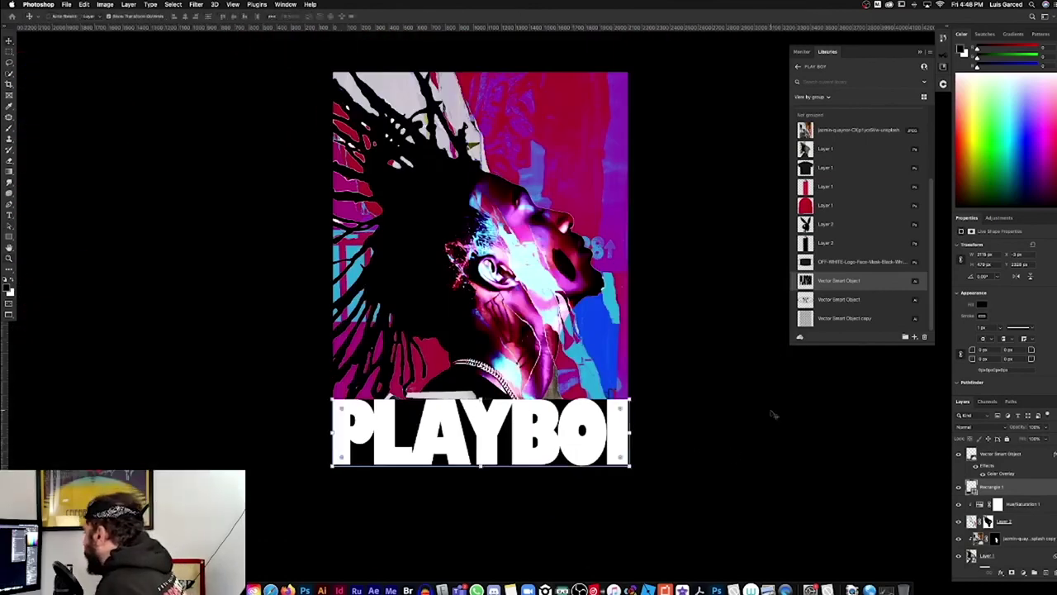
pyautogui.click(824, 225)
pyautogui.moveTo(811, 224); pyautogui.dragTo(487, 205)
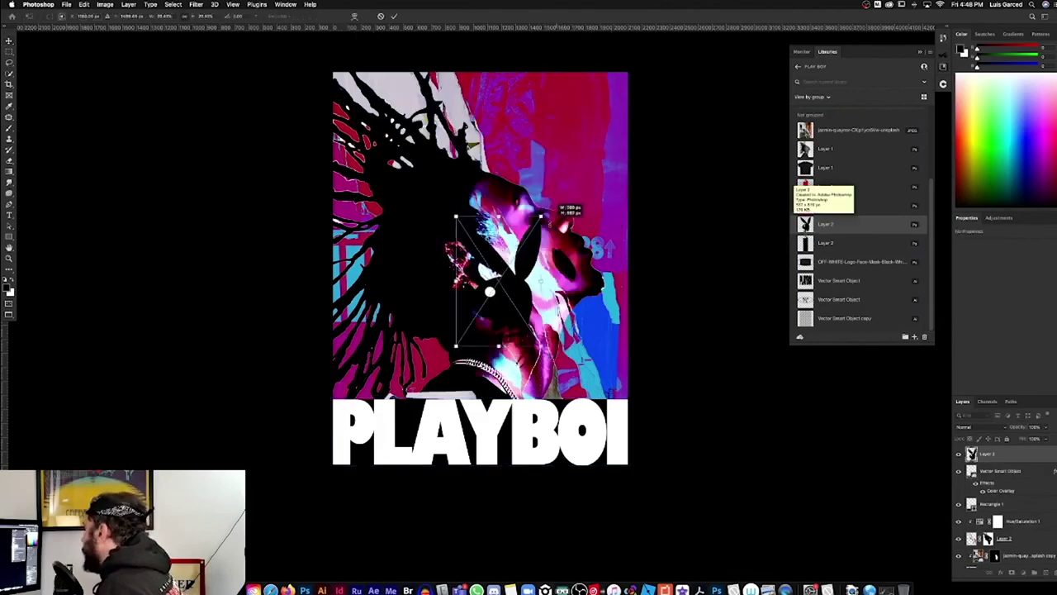
pyautogui.press('Return')
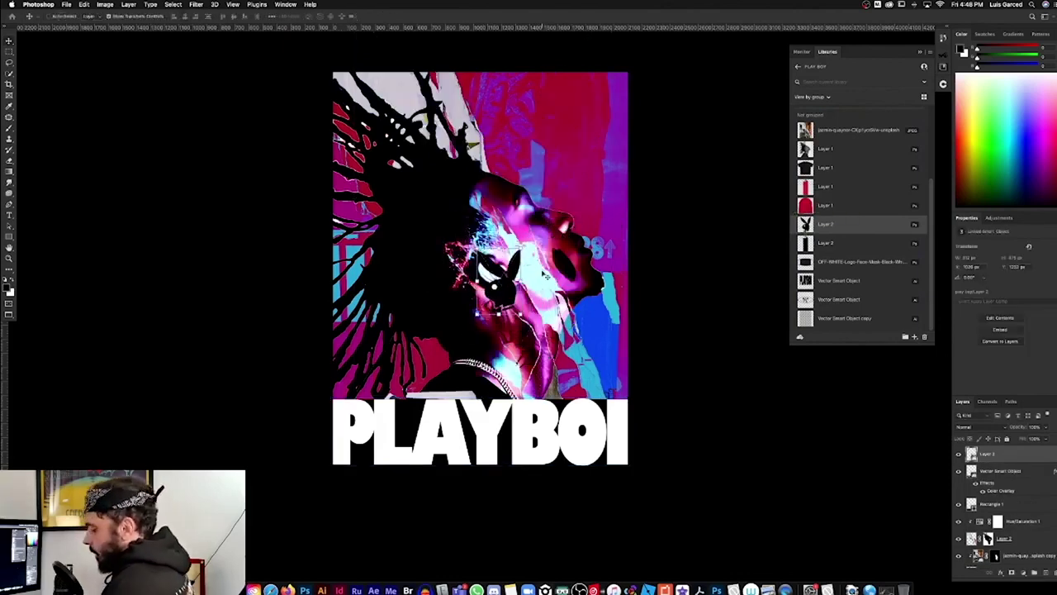
# Move the bunny logo onto the letter O of PLAYBOI and scale it down to fit inside
pyautogui.moveTo(511, 252); pyautogui.dragTo(609, 405)
pyautogui.hotkey('ctrl', 't')
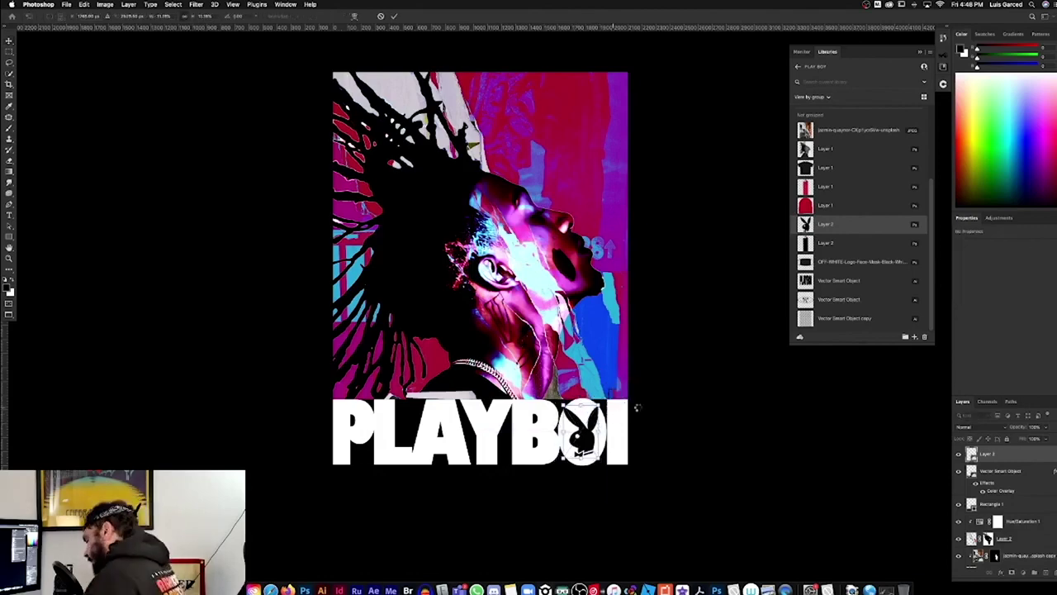
pyautogui.scroll(4, 600, 417)
pyautogui.press('Return')
pyautogui.moveTo(576, 424); pyautogui.dragTo(577, 423)
pyautogui.press('super+minus')
pyautogui.press('super+minus')
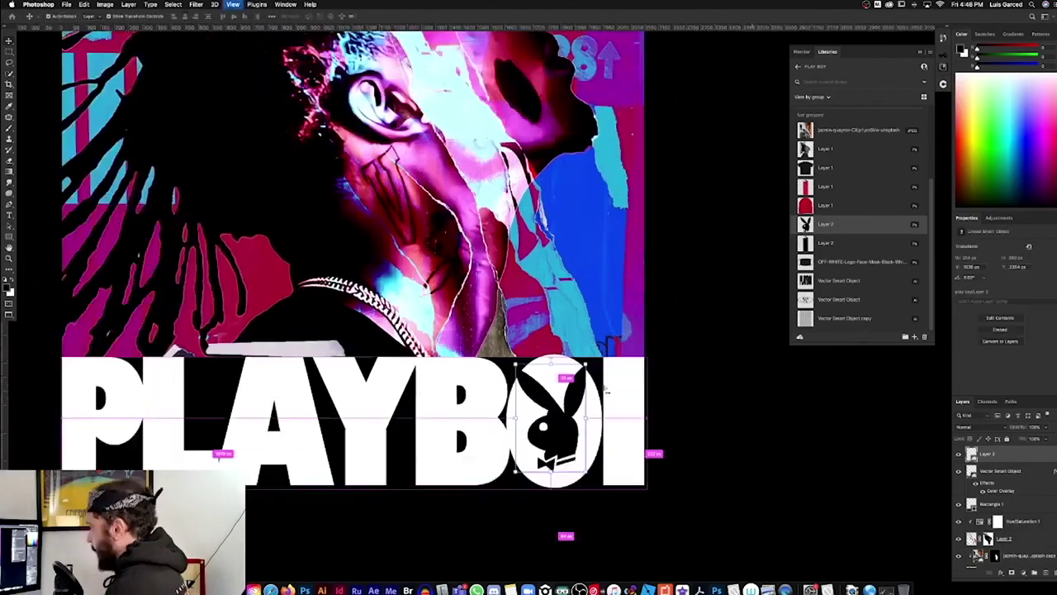
# Shift the bunny logo slightly down and shrink it a little so it sits centered within the O
pyautogui.moveTo(554, 378); pyautogui.dragTo(554, 385)
pyautogui.scroll(3, 554, 385)
pyautogui.press('super+t')
pyautogui.moveTo(582, 460); pyautogui.dragTo(574, 447)
pyautogui.press('Return')
# Examine the full poster composition with the bunny logo set into the title
pyautogui.press('super+minus')
pyautogui.press('super+minus')
pyautogui.press('a')
pyautogui.press('super+minus')
pyautogui.press('super+minus')
pyautogui.press('z')
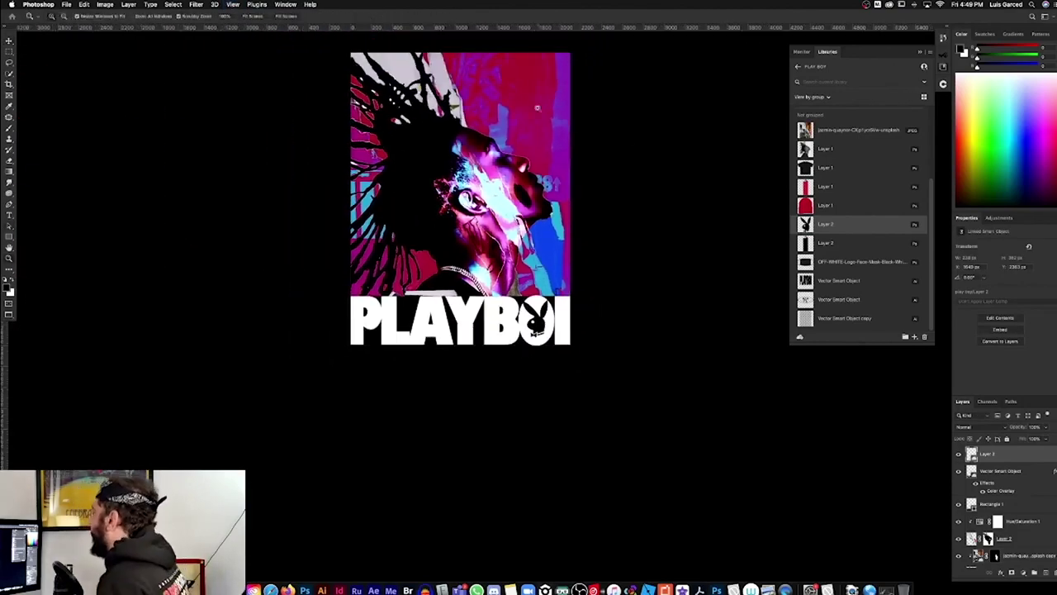
pyautogui.moveTo(537, 107)
pyautogui.mouseDown()
pyautogui.moveTo(552, 115)
pyautogui.moveTo(542, 114)
pyautogui.mouseUp()
pyautogui.scroll(1, 499, 164)
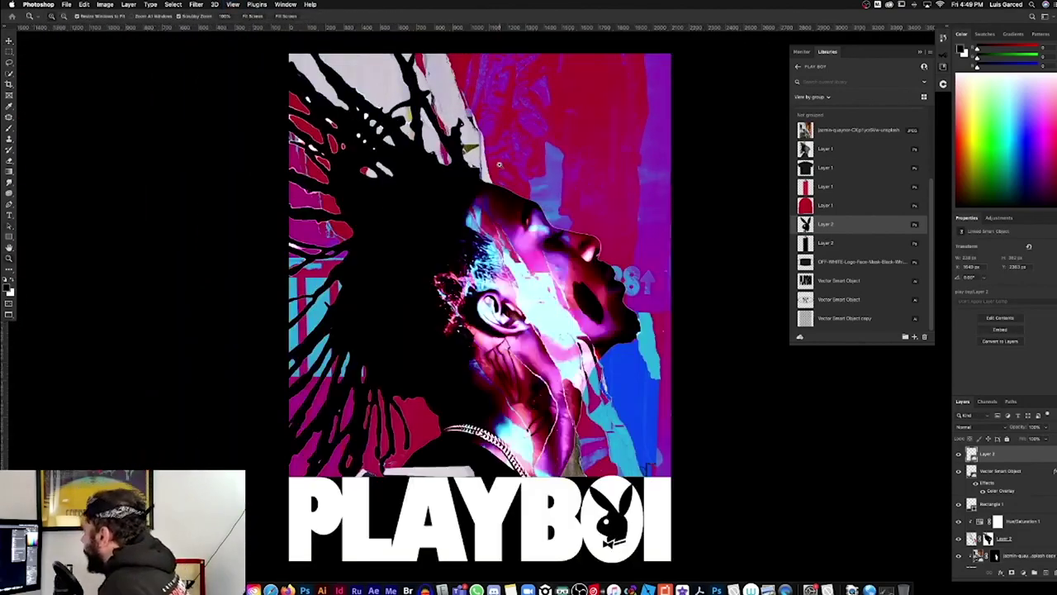
pyautogui.scroll(1, 771, 284)
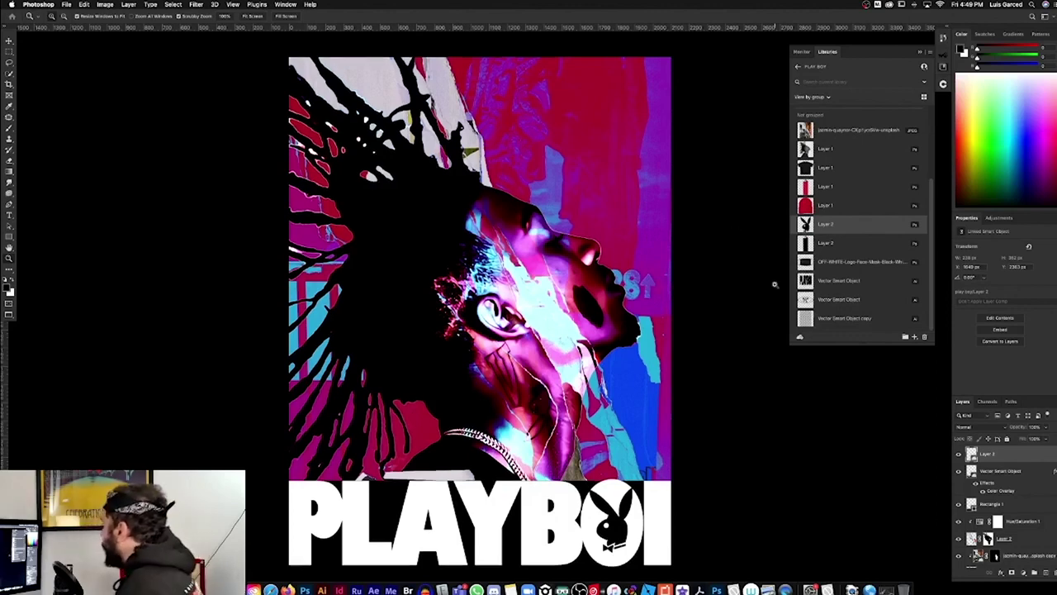
# Place the repeating smiley pattern from the library and enlarge it to cover the whole poster
pyautogui.moveTo(810, 319); pyautogui.dragTo(449, 195)
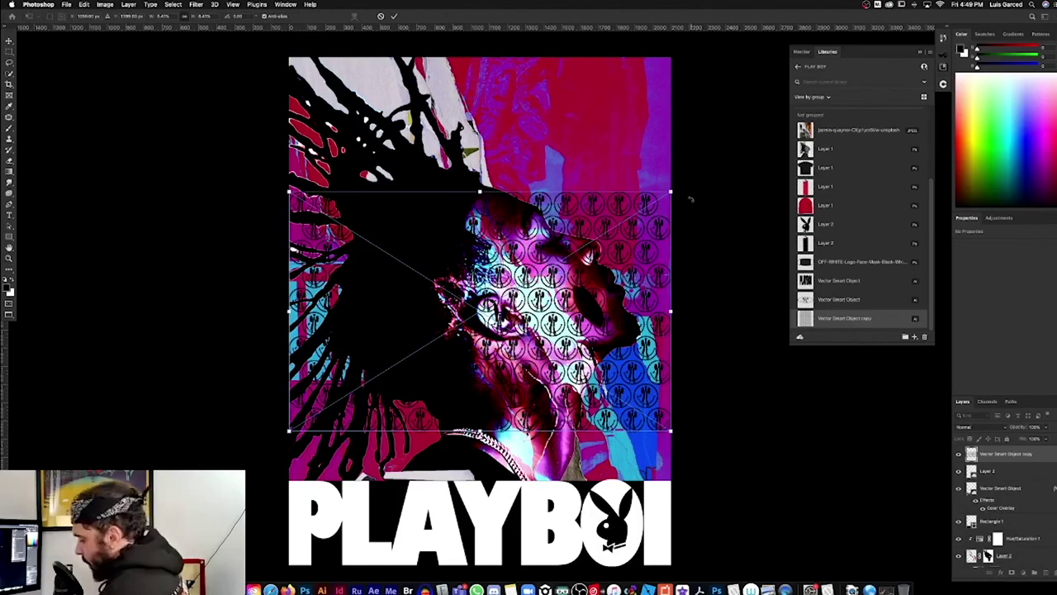
pyautogui.press('super+minus')
pyautogui.press('super+minus')
pyautogui.moveTo(618, 240); pyautogui.dragTo(746, 130)
pyautogui.press('Return')
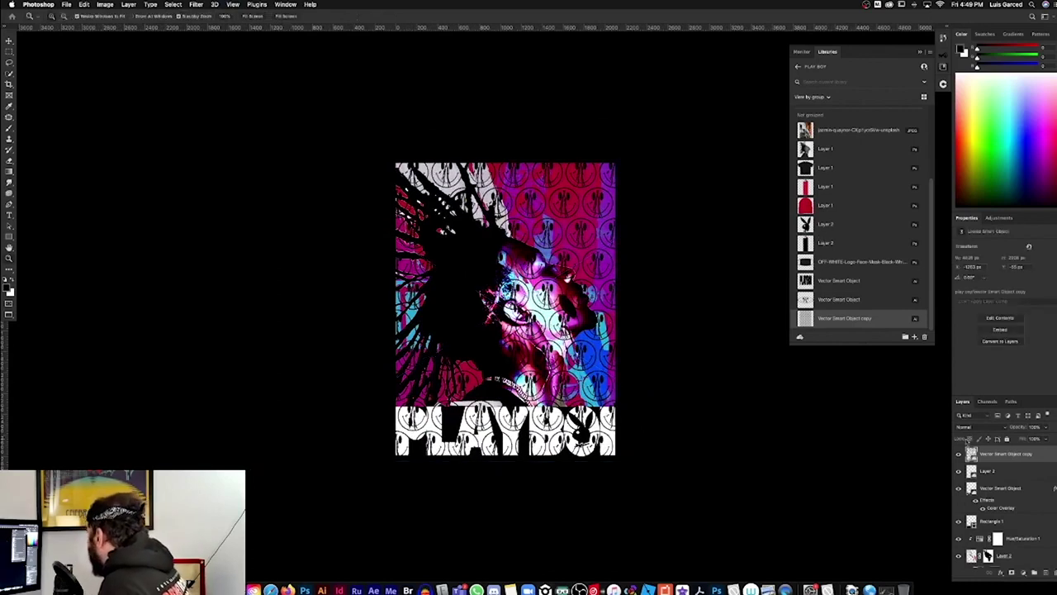
# Move the smiley pattern layer directly above Gradient Map 2 and apply a white Color Overlay layer style to it
pyautogui.moveTo(971, 453); pyautogui.dragTo(981, 511)
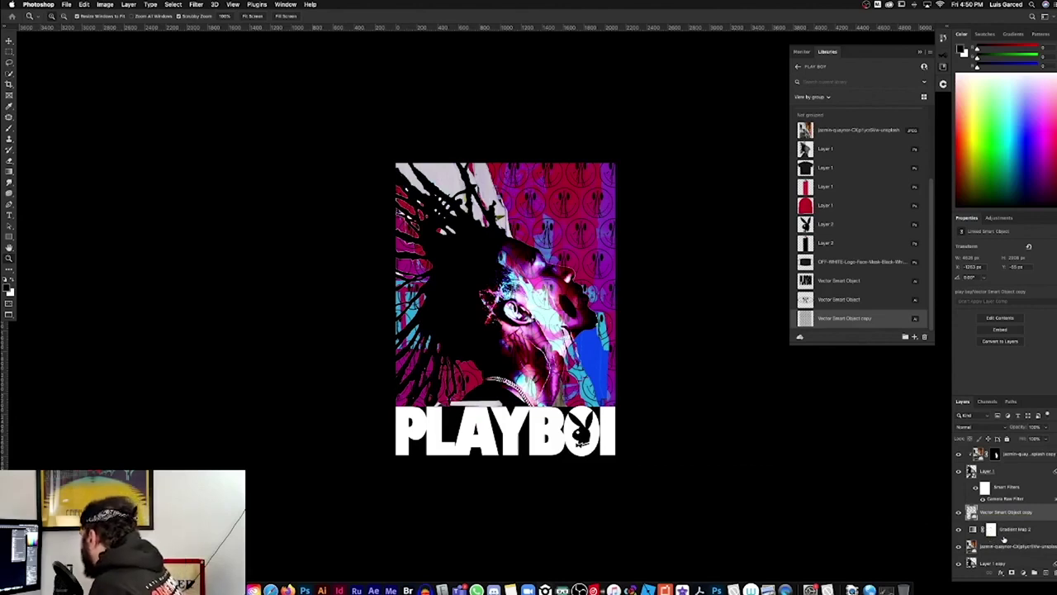
pyautogui.rightClick(974, 512)
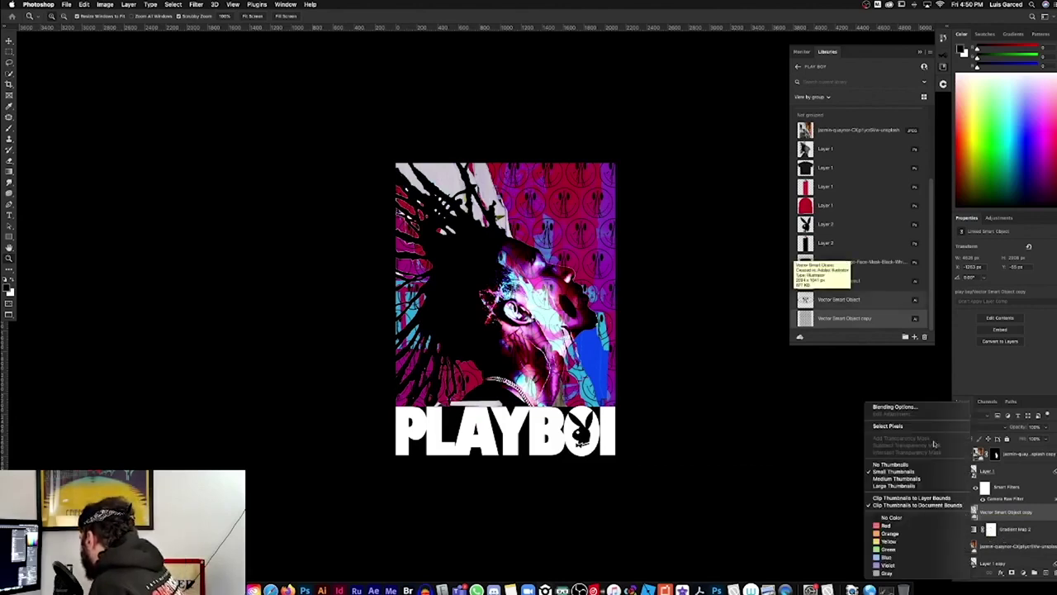
pyautogui.click(894, 407)
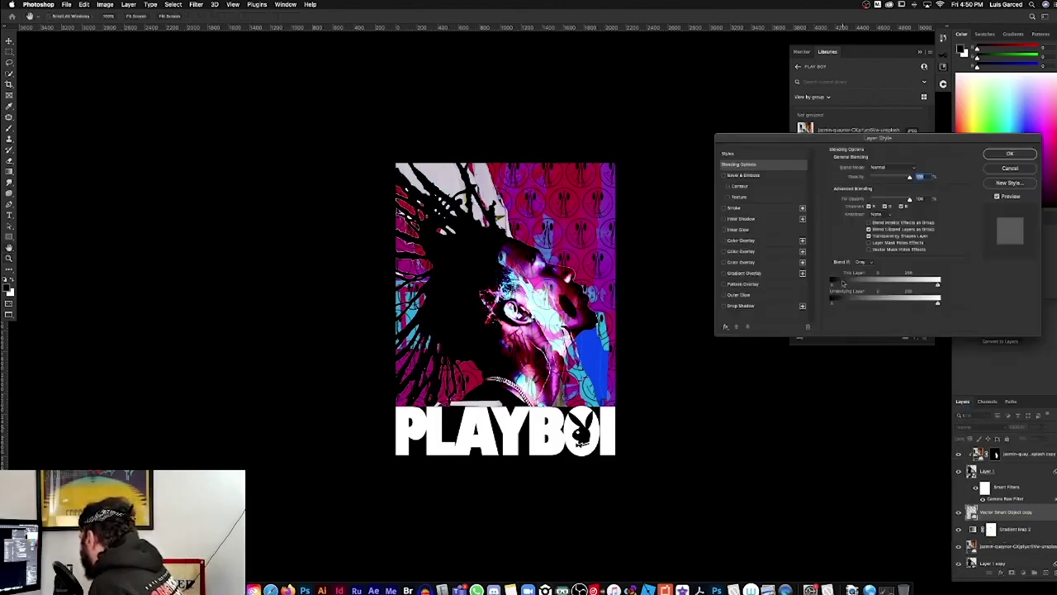
pyautogui.click(741, 241)
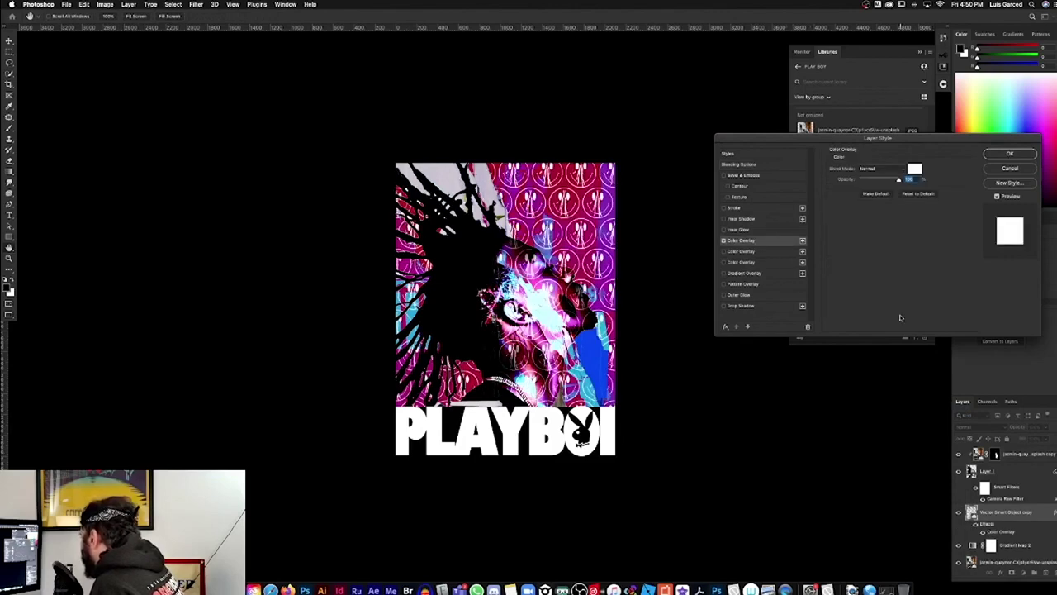
pyautogui.press('Return')
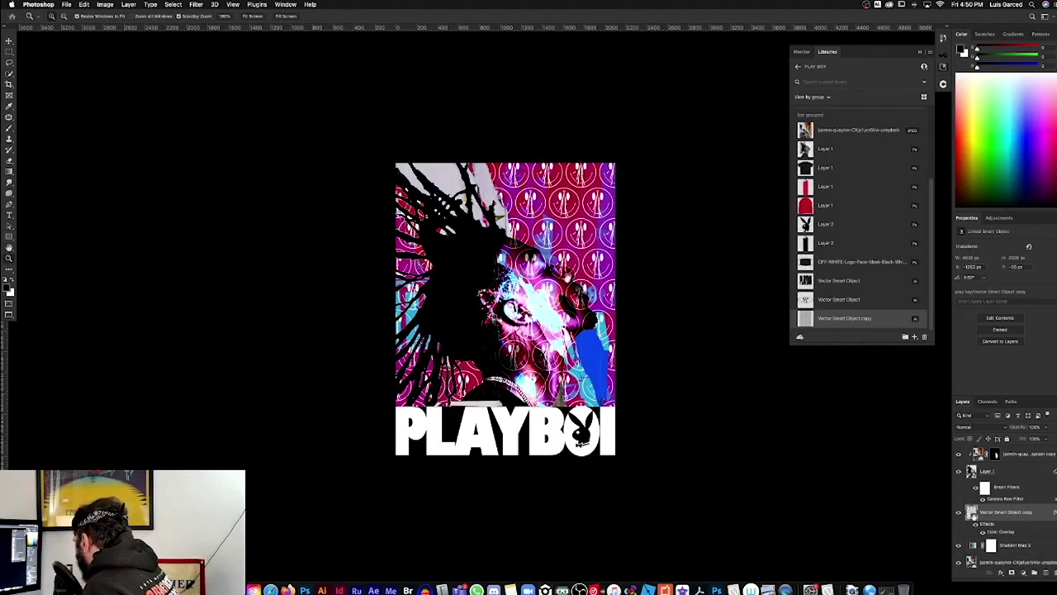
# Try to move the smiley pattern layer further down the layer stack and undo the move
pyautogui.moveTo(1003, 516); pyautogui.dragTo(999, 553)
pyautogui.press('super+z')
# Add a layer mask shaped like the portrait to the smiley pattern layer and invert it to keep the pattern off the figure
pyautogui.scroll(-1, 1004, 504)
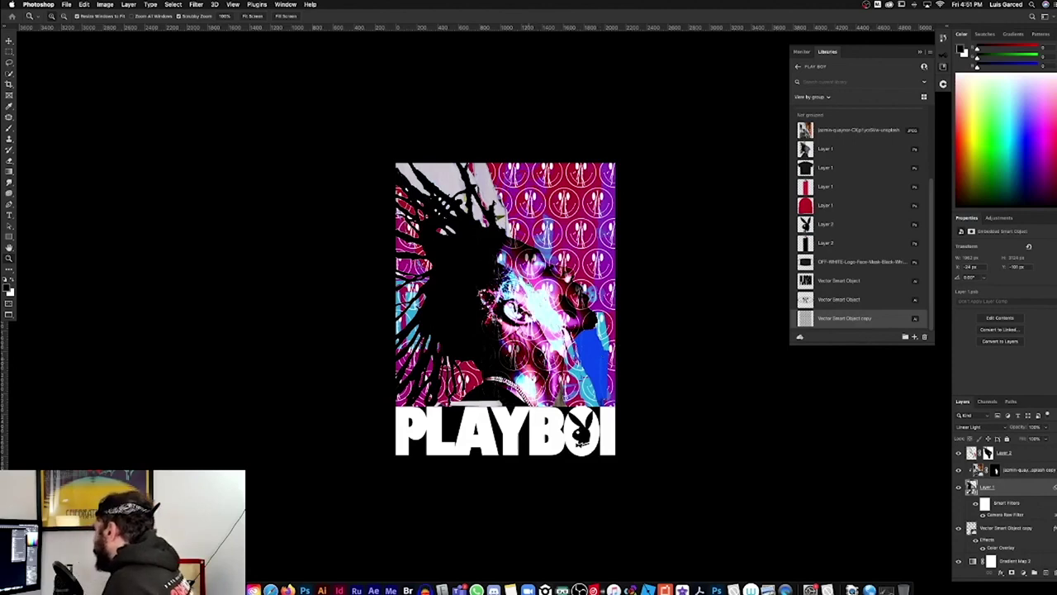
pyautogui.hscroll(-1, 878, 485)
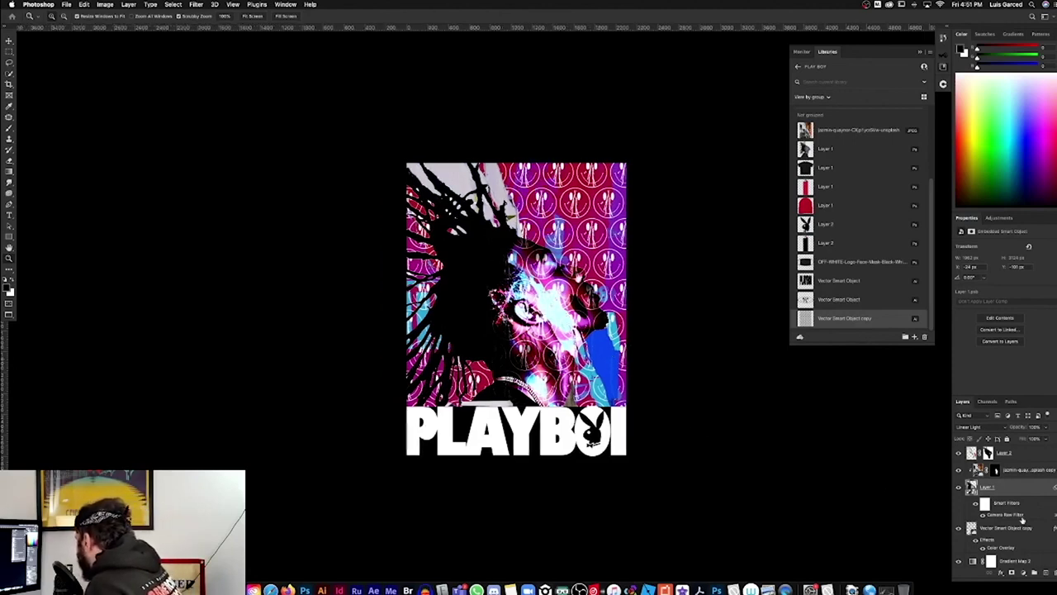
pyautogui.click(971, 529)
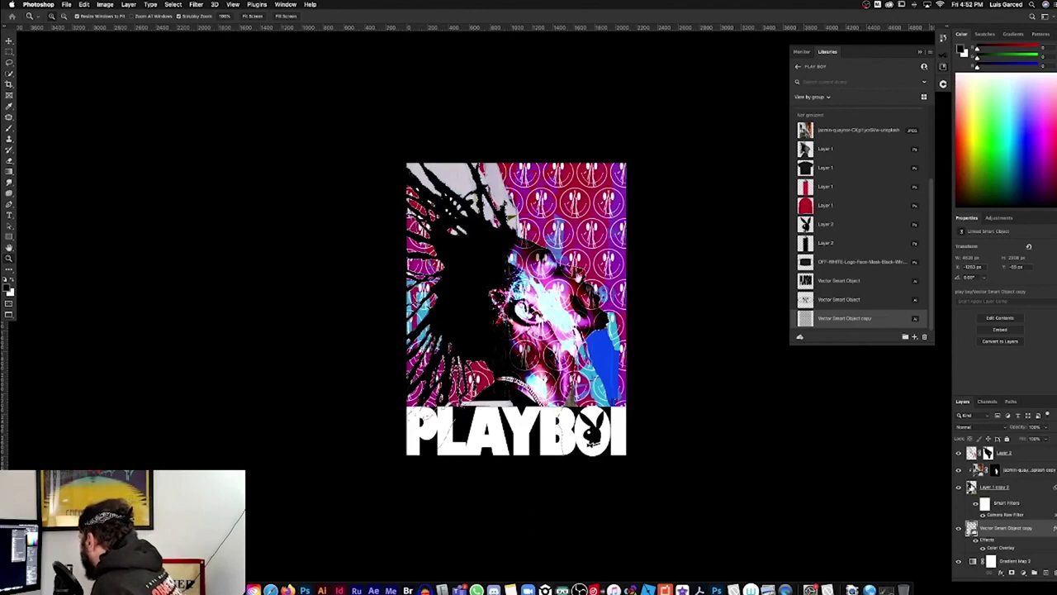
pyautogui.click(1013, 573)
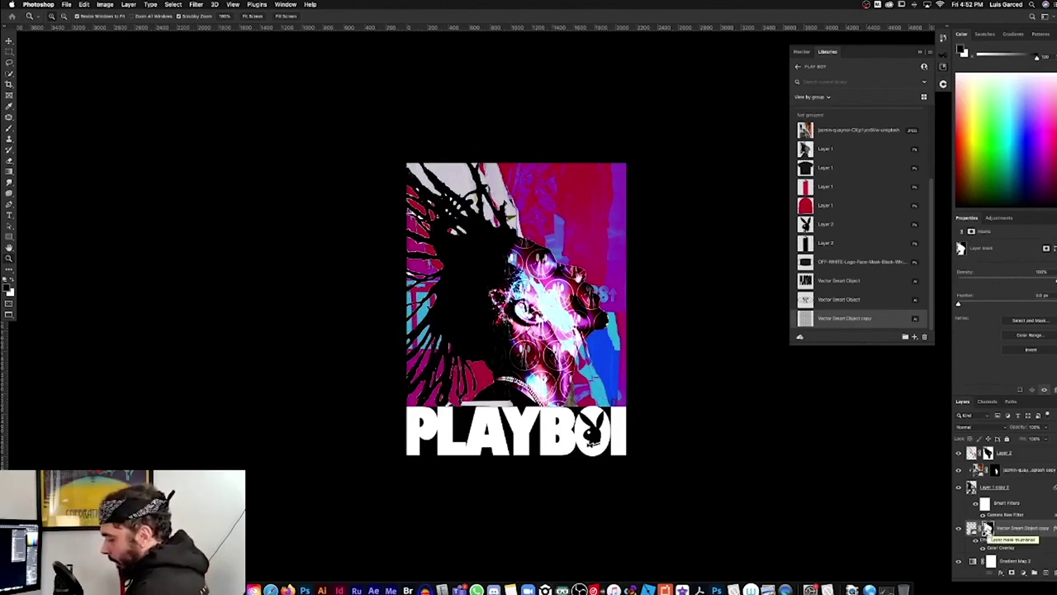
pyautogui.hotkey('ctrl', 'i')
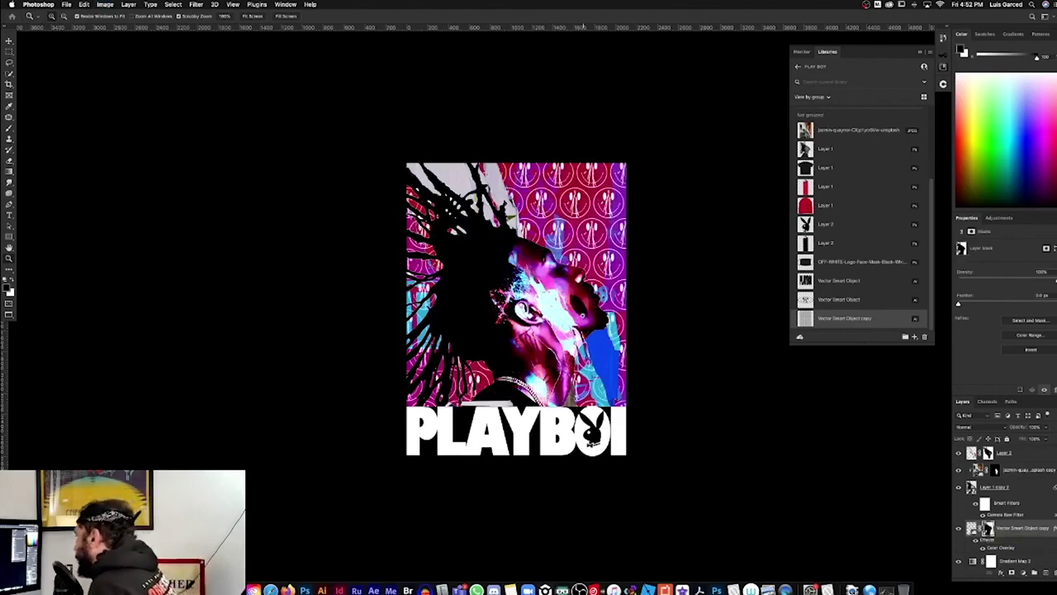
# Place the single smiley graphic from the library and scale it down over the background above the portrait's face
pyautogui.moveTo(632, 150); pyautogui.dragTo(599, 137)
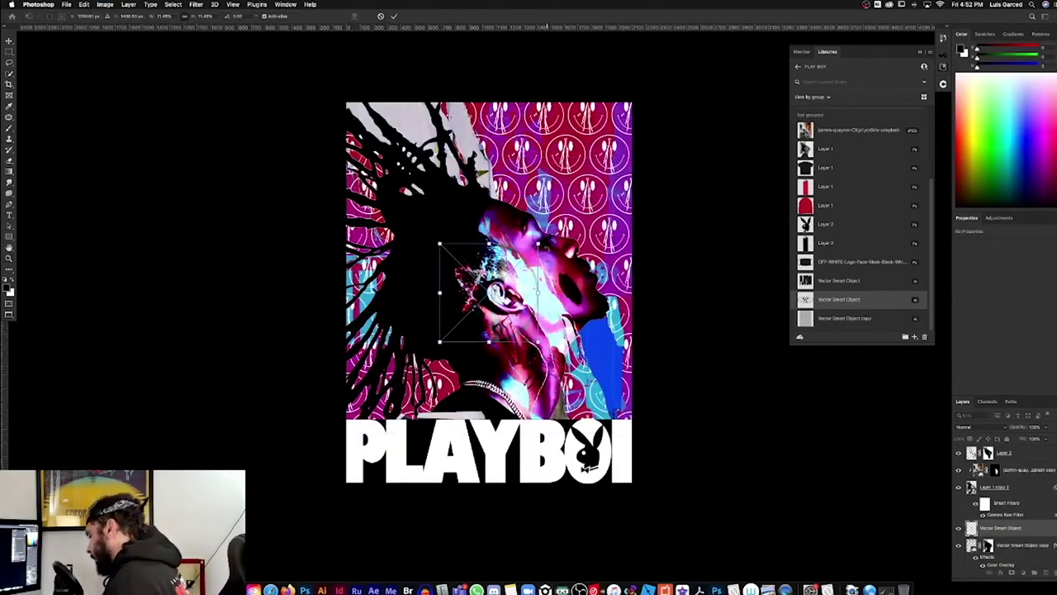
pyautogui.press('Return')
pyautogui.press('super+t')
pyautogui.moveTo(616, 113); pyautogui.dragTo(605, 123)
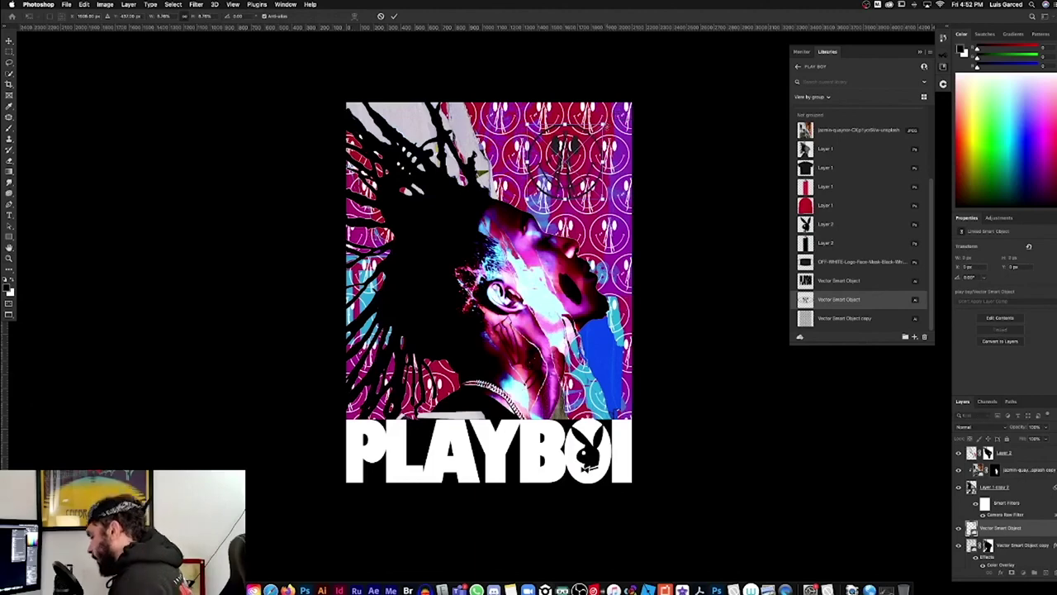
pyautogui.press('Return')
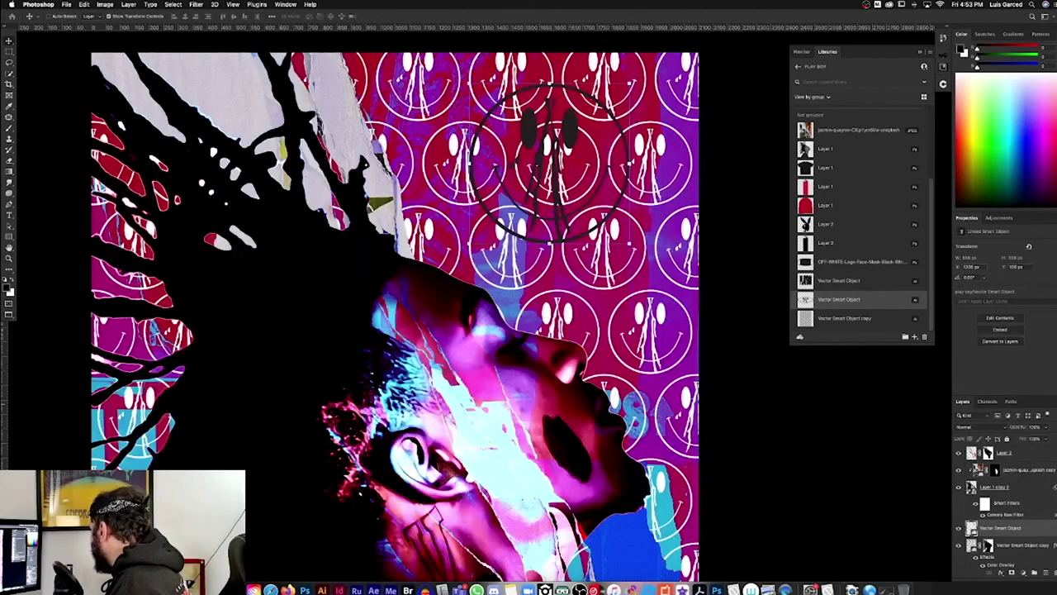
# Convert the single smiley layer to an embedded smart object and open its contents for editing
pyautogui.click(1055, 402)
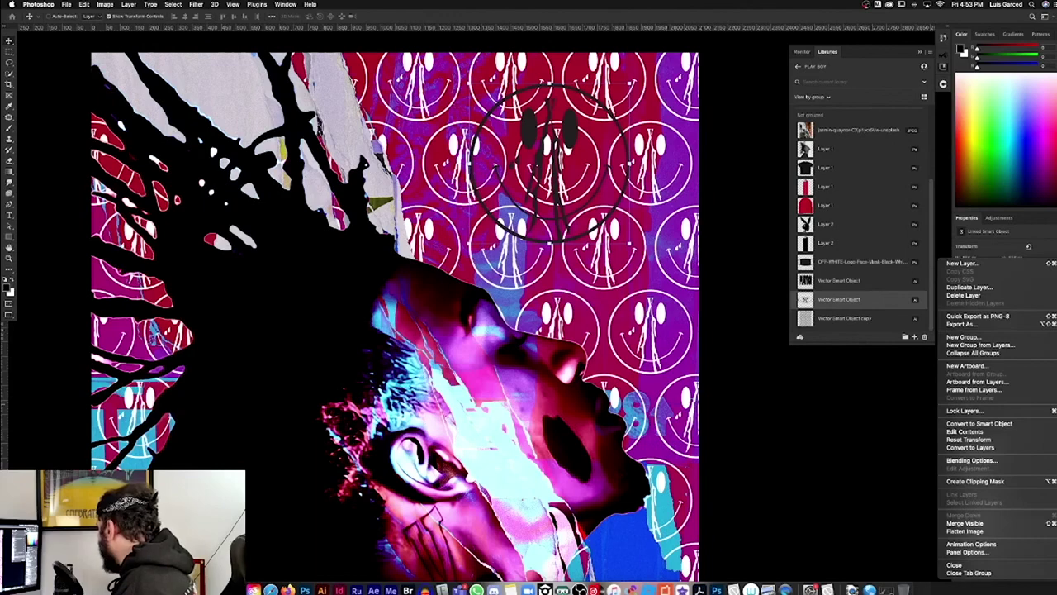
pyautogui.click(1005, 425)
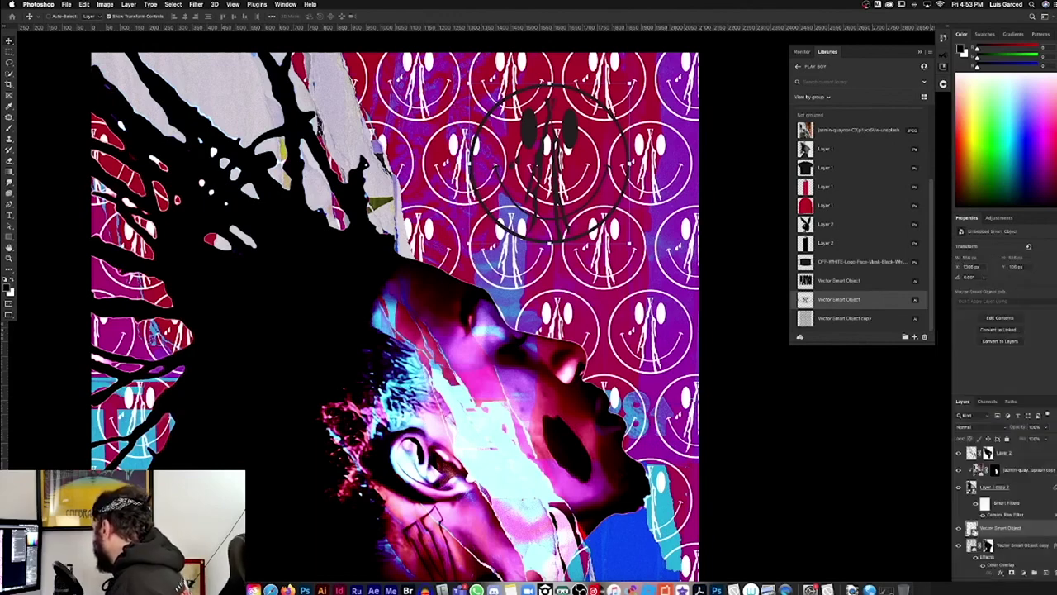
pyautogui.doubleClick(972, 528)
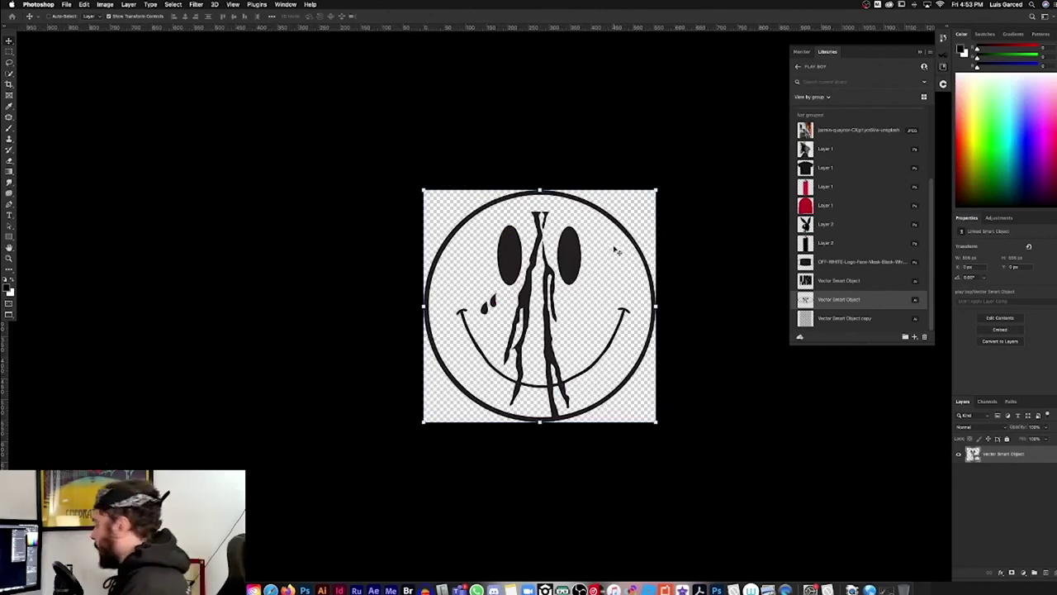
# Scale the smiley down around its center to leave an even transparent margin inside the smart object's canvas
pyautogui.moveTo(658, 192); pyautogui.dragTo(633, 213)
pyautogui.press('Return')
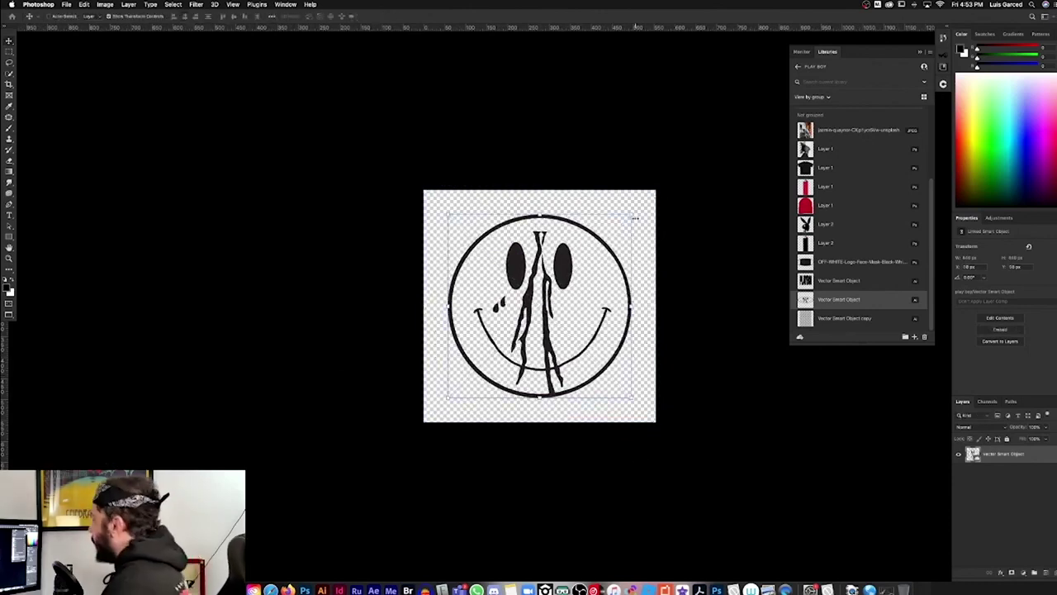
pyautogui.press('a')
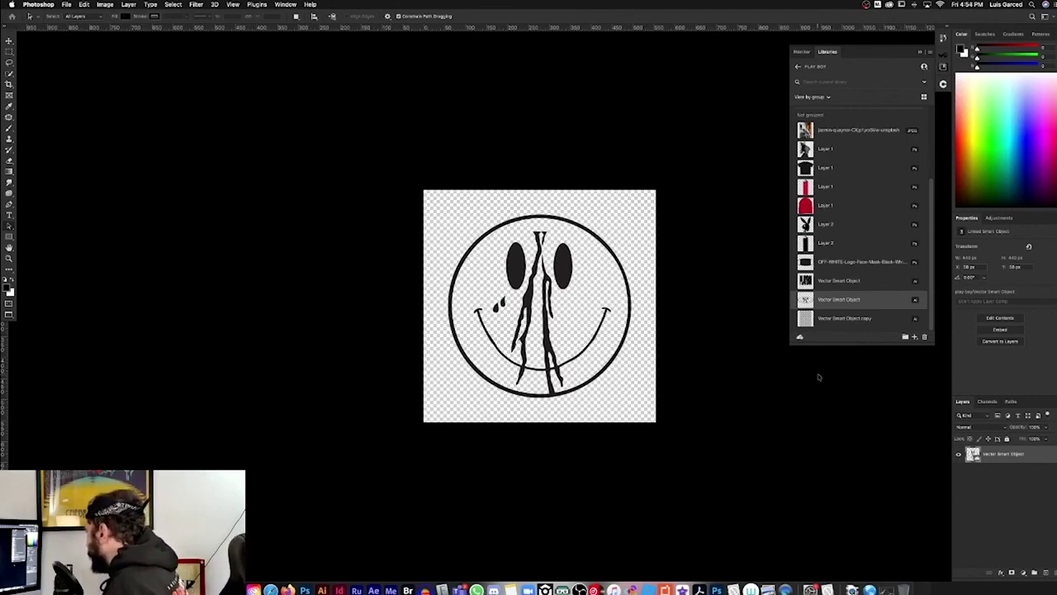
# Add a white solid color fill layer beneath the smiley in the smart object's contents
pyautogui.click(1024, 573)
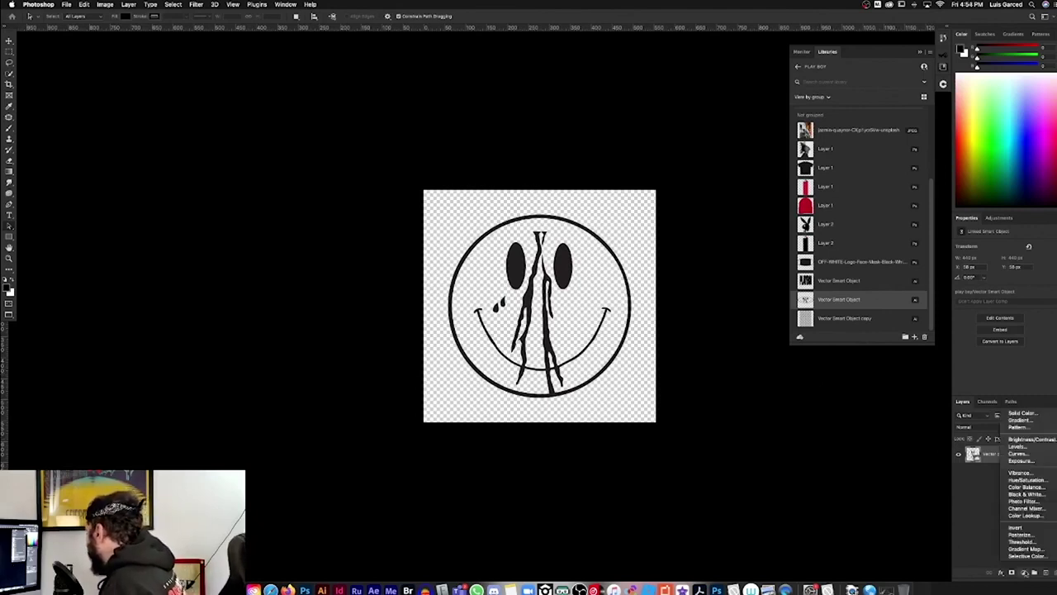
pyautogui.click(1018, 414)
pyautogui.moveTo(854, 418); pyautogui.dragTo(843, 400)
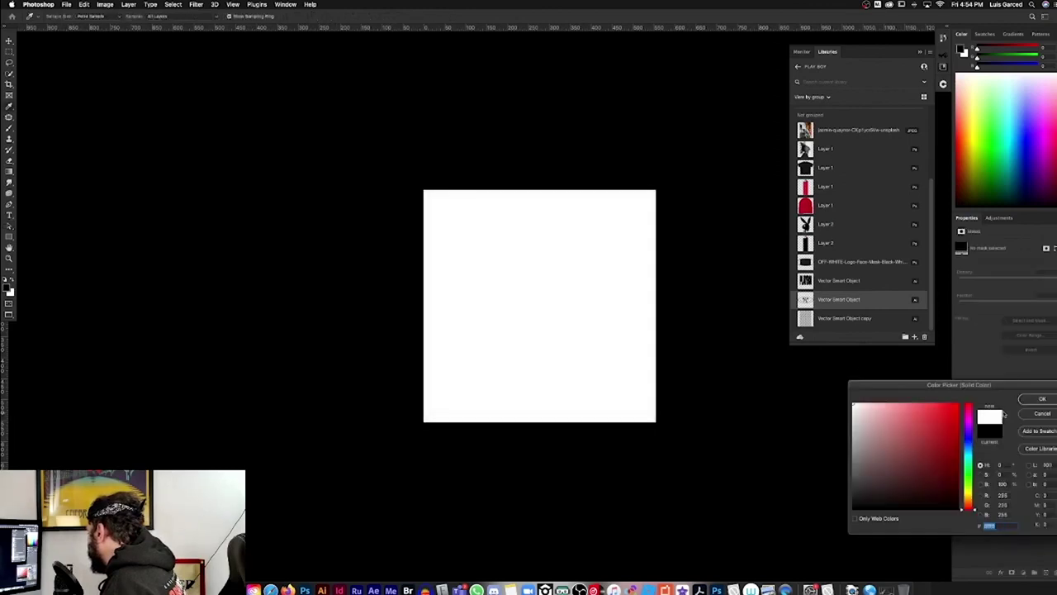
pyautogui.press('Return')
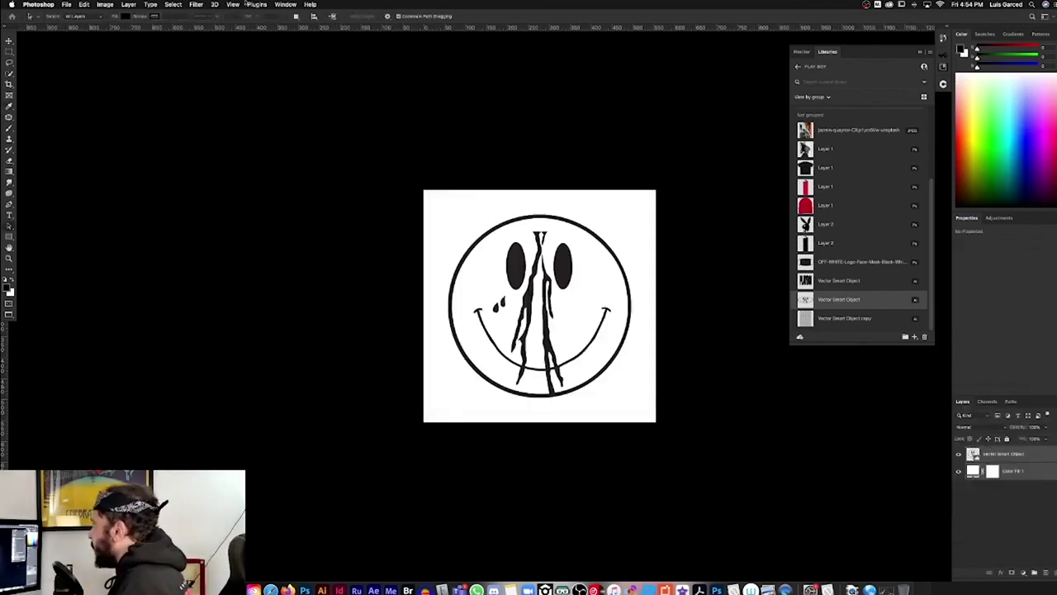
# Convert the smiley and the white fill together into one smart object for smart filters
pyautogui.click(203, 4)
pyautogui.click(206, 27)
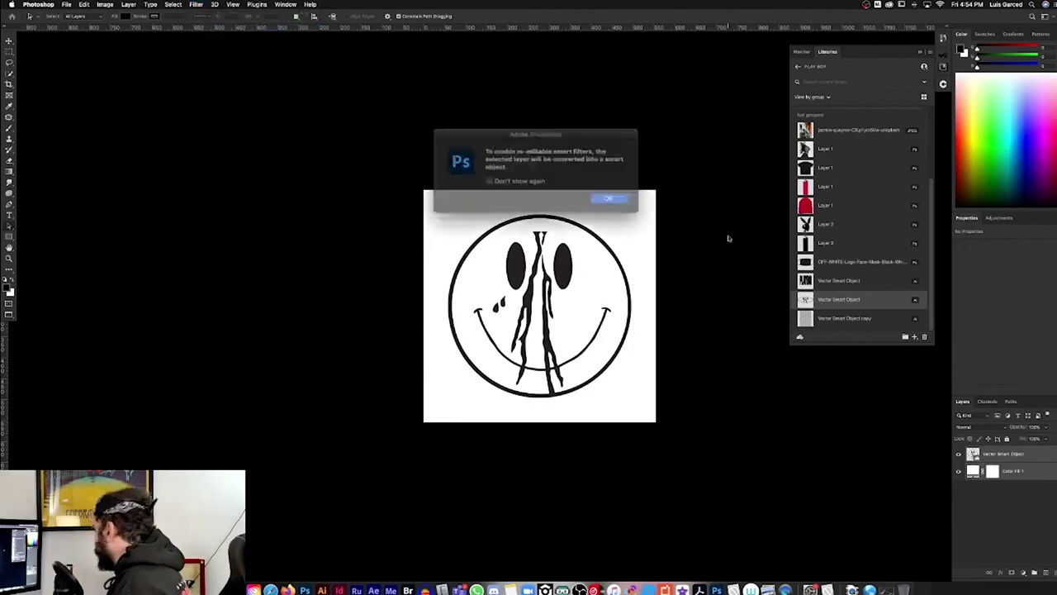
pyautogui.click(604, 197)
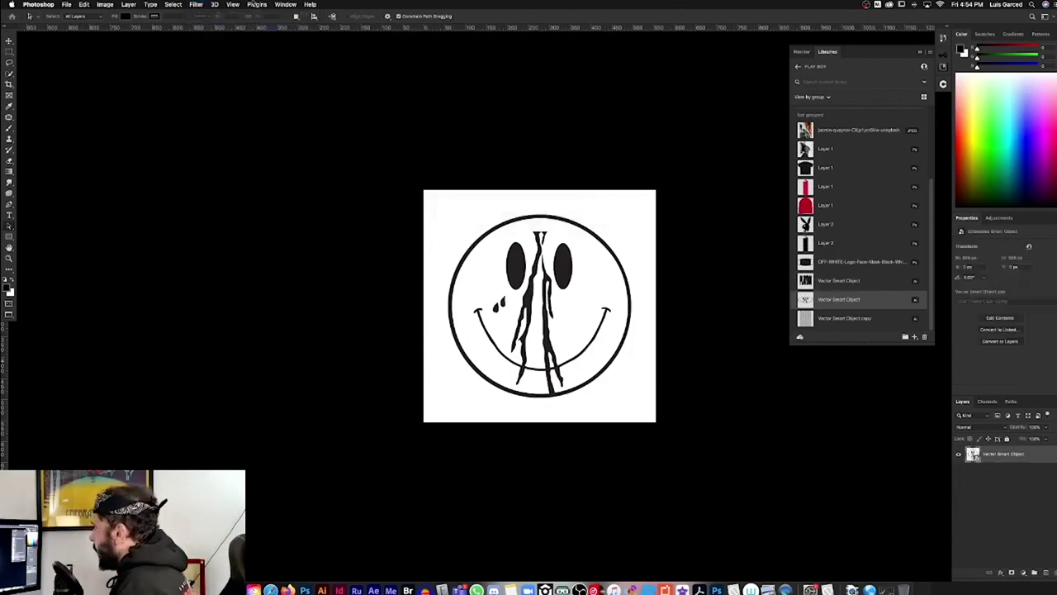
# Apply a Color Halftone filter to the combined smiley with a maximum radius of 17 pixels and all screen angles at 45 degrees
pyautogui.click(232, 4)
pyautogui.moveTo(197, 5)
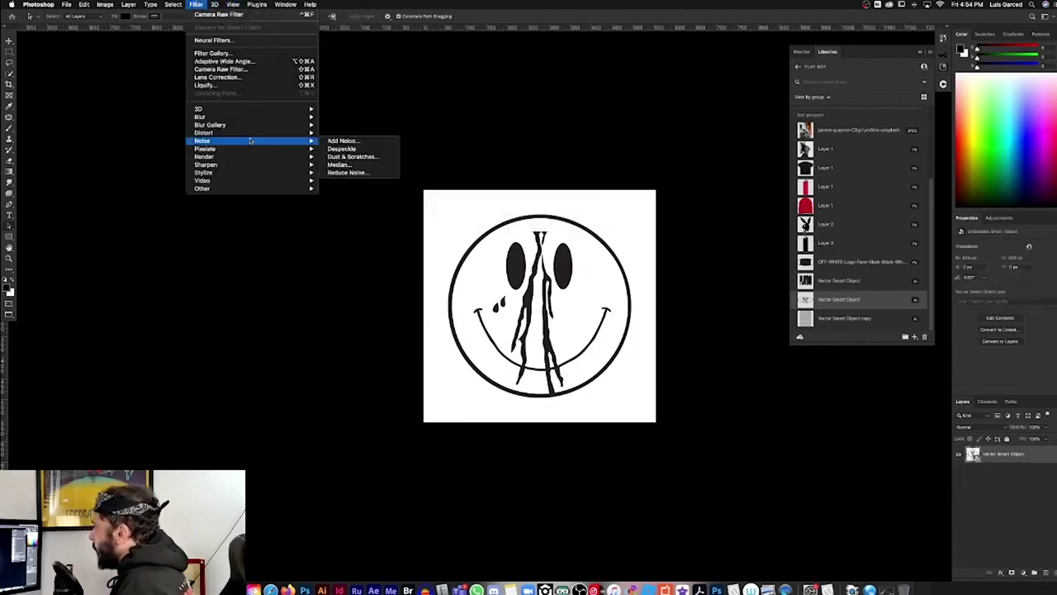
pyautogui.moveTo(237, 151)
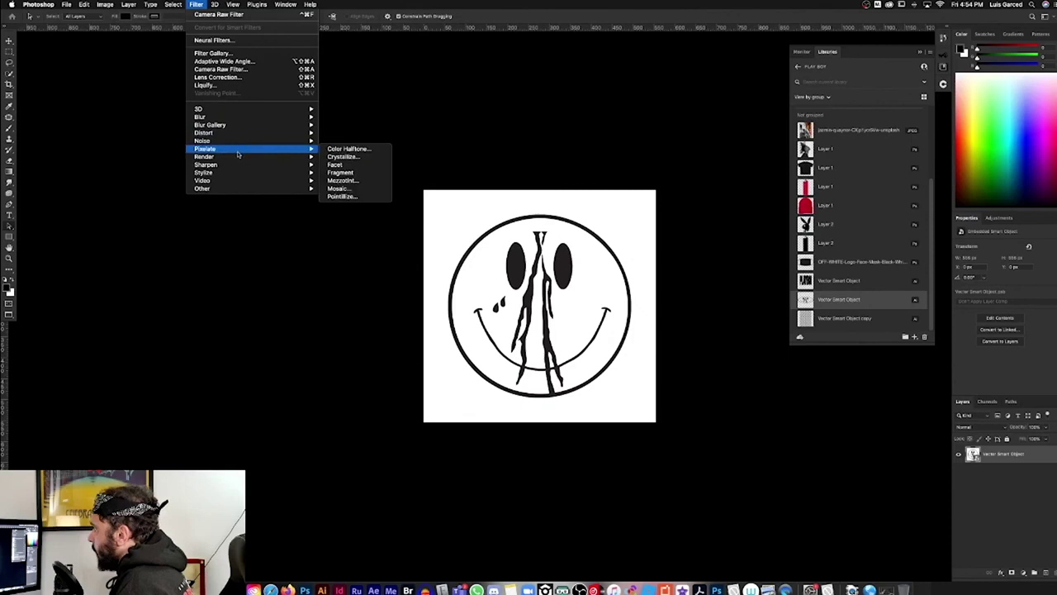
pyautogui.click(349, 149)
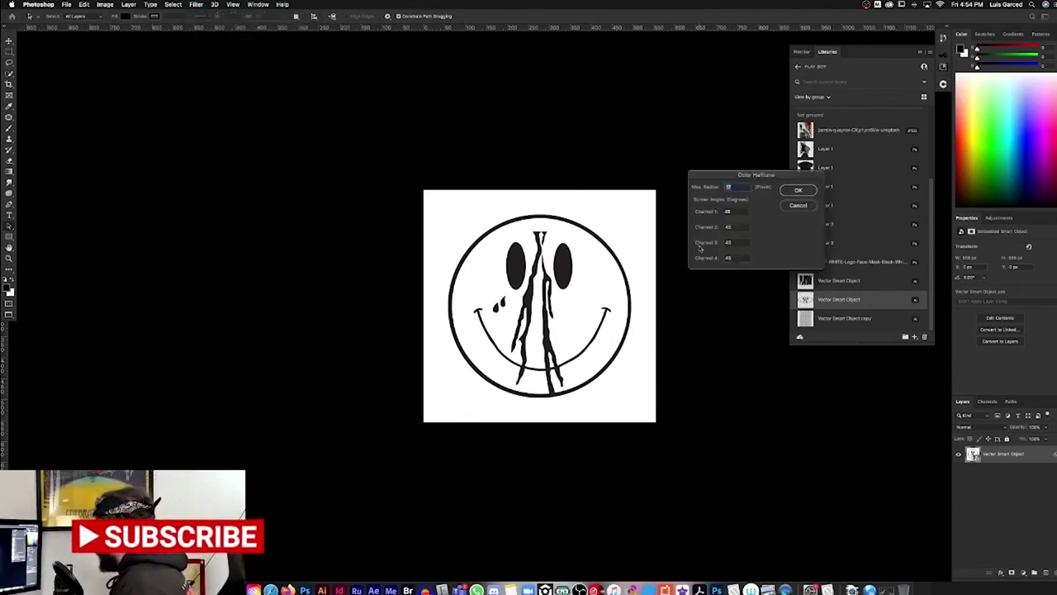
pyautogui.click(741, 256)
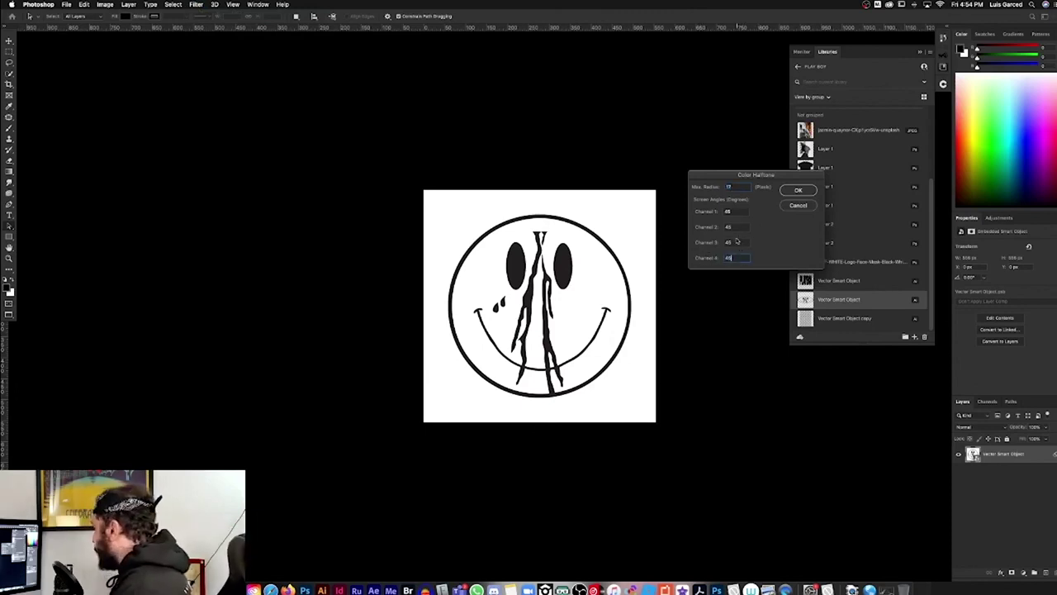
pyautogui.click(725, 226)
pyautogui.click(736, 214)
pyautogui.write('4')
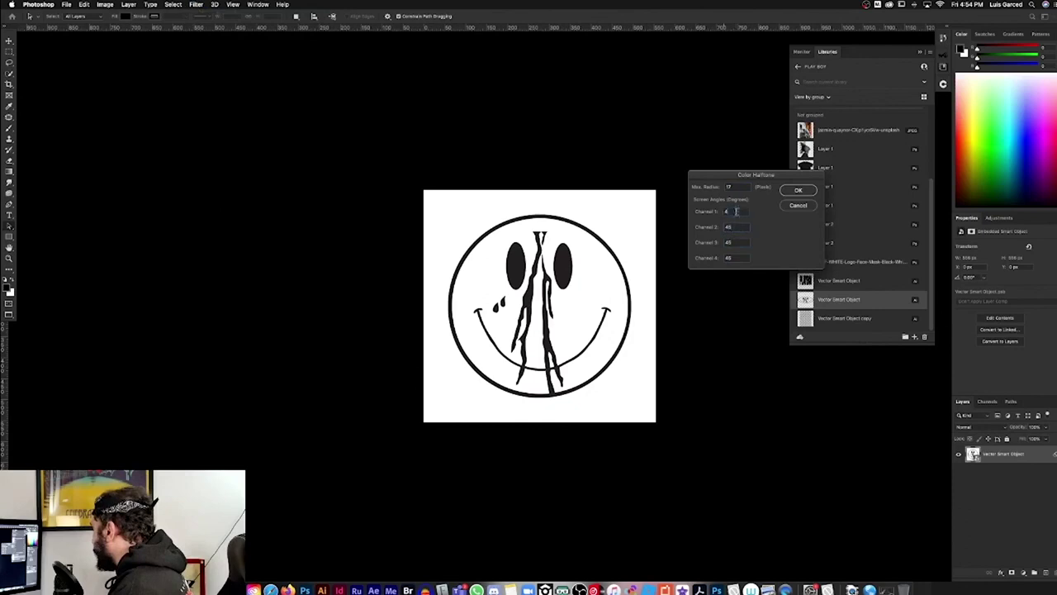
pyautogui.click(737, 185)
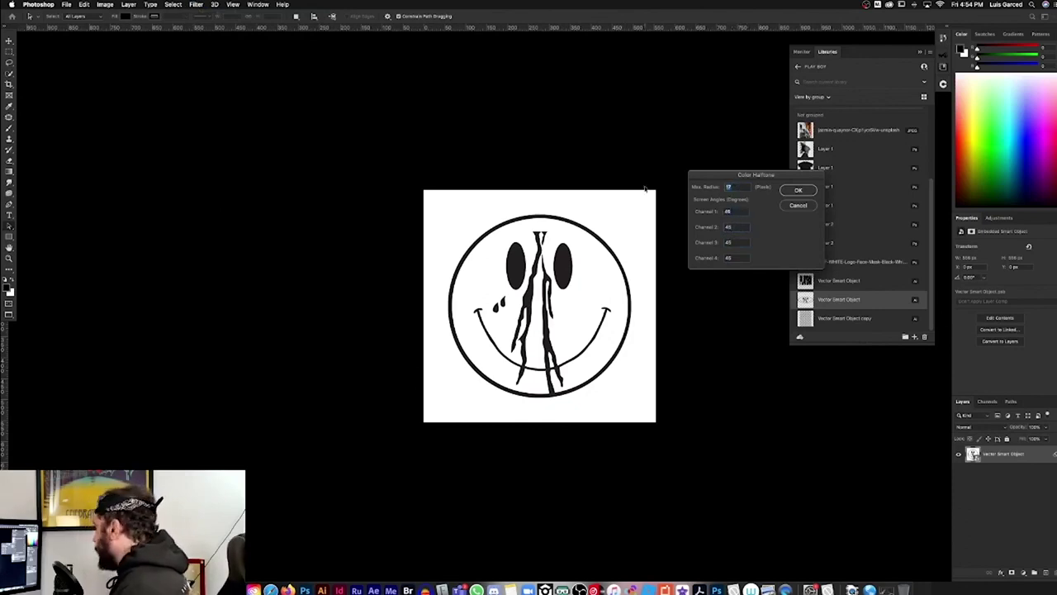
pyautogui.click(798, 192)
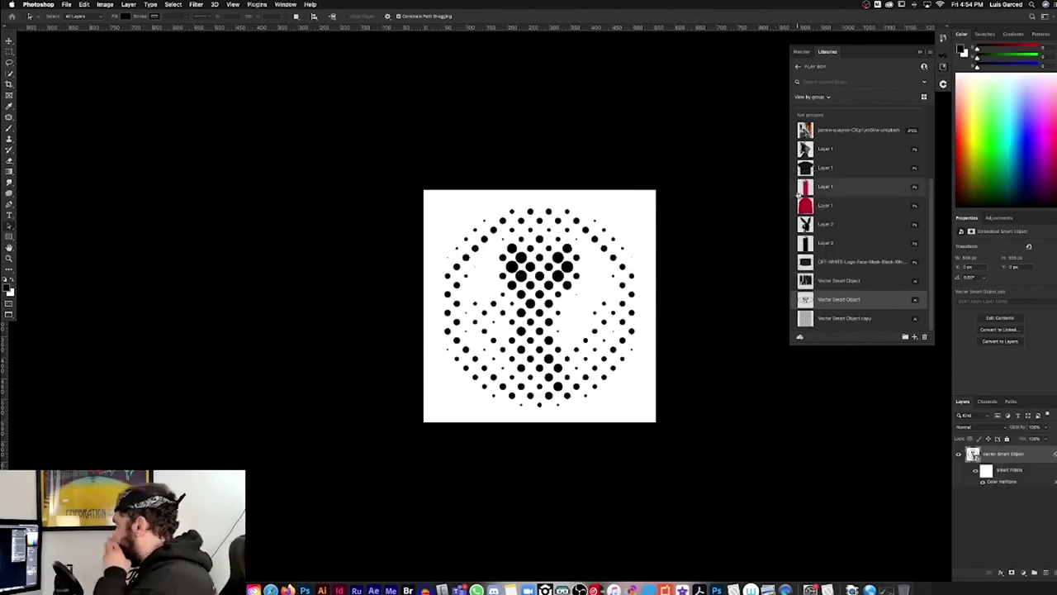
# Lower the Color Halftone filter's maximum radius to draw the smiley with finer, more legible dots
pyautogui.doubleClick(997, 483)
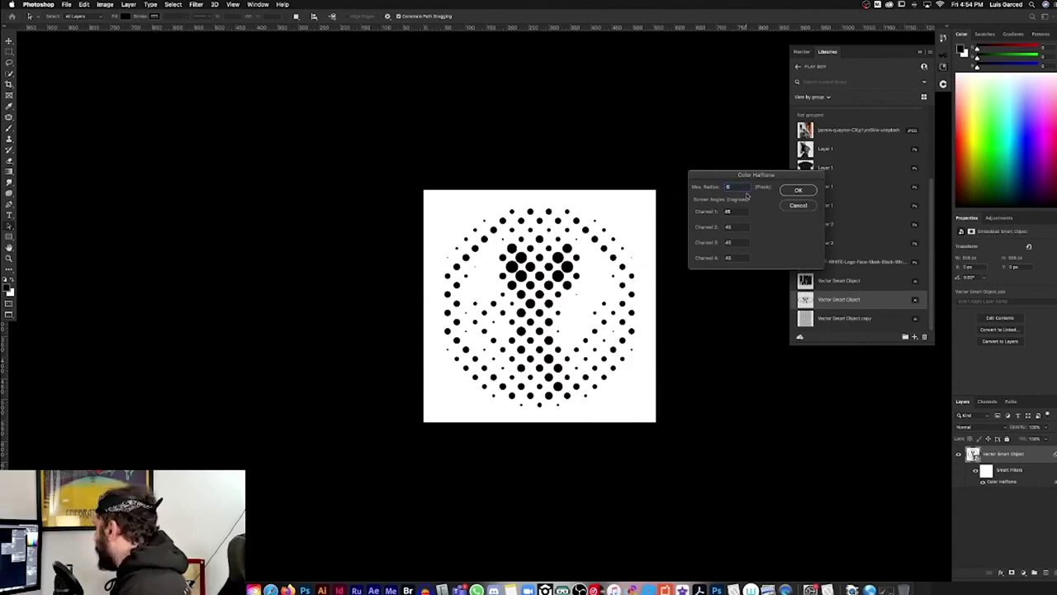
pyautogui.click(789, 192)
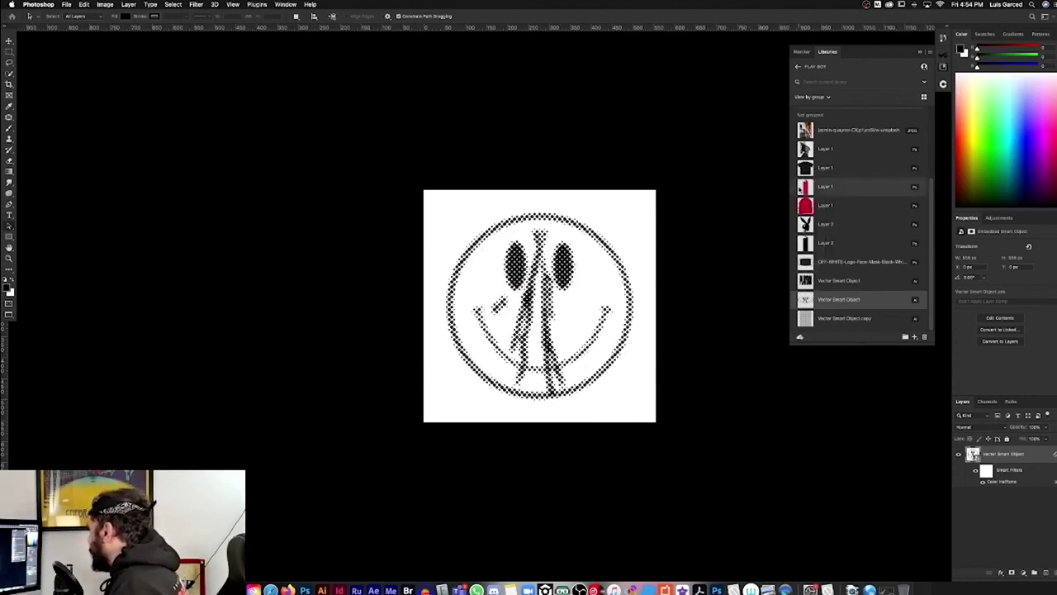
pyautogui.doubleClick(999, 483)
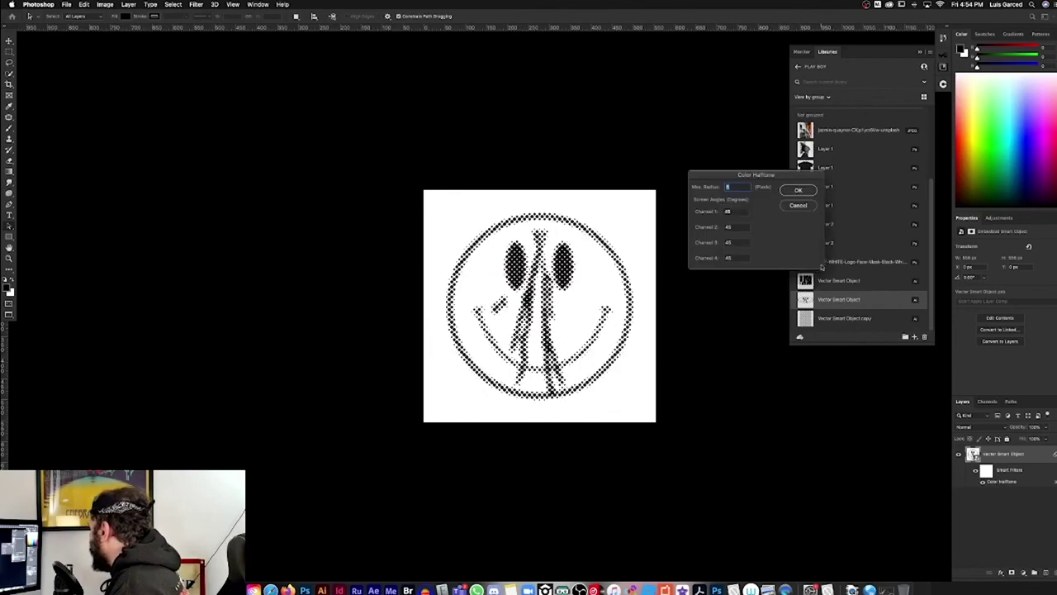
pyautogui.click(798, 192)
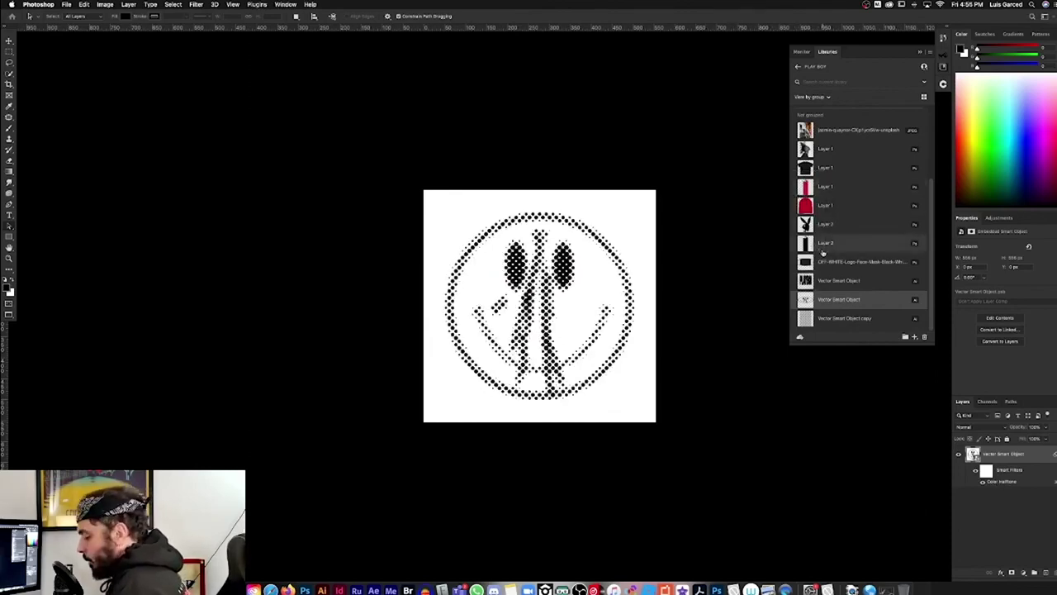
# Select the black halftone dots by Color Range with fuzziness 200 and mask the layer to hide the white background
pyautogui.press('z')
pyautogui.click(550, 262)
pyautogui.click(174, 4)
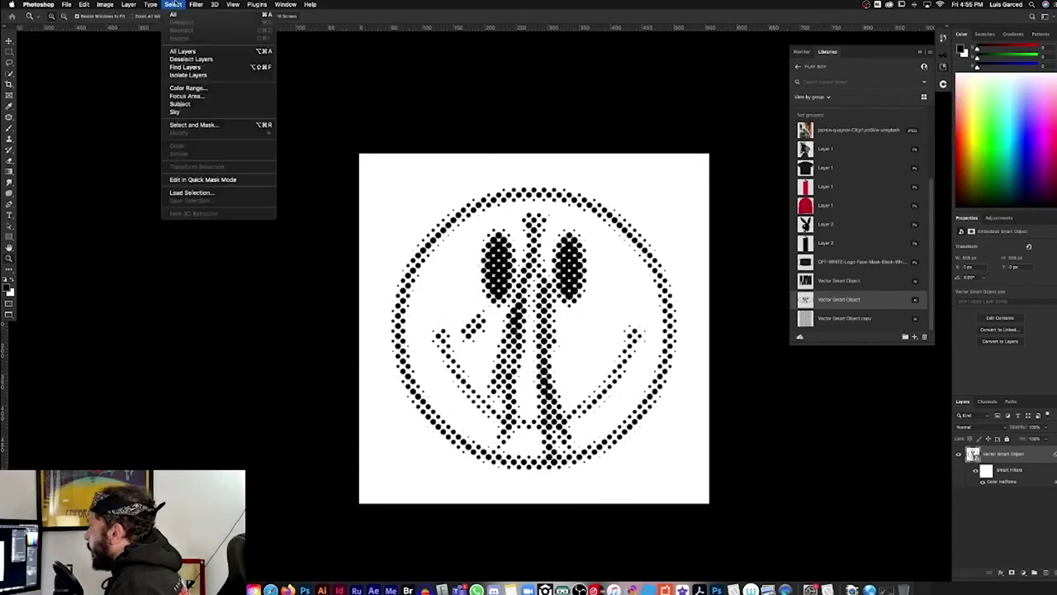
pyautogui.click(189, 88)
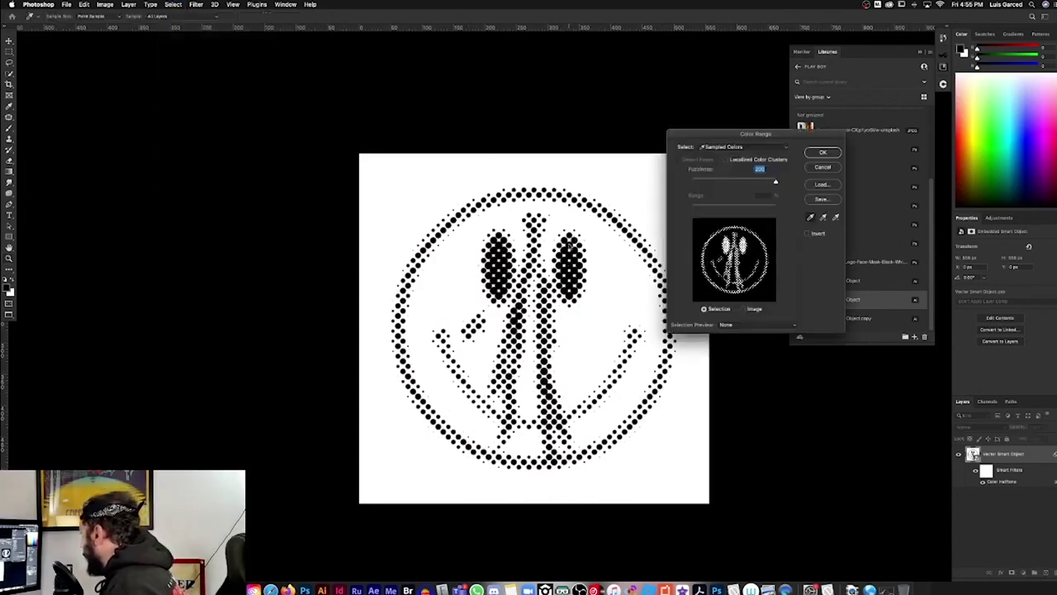
pyautogui.press('Return')
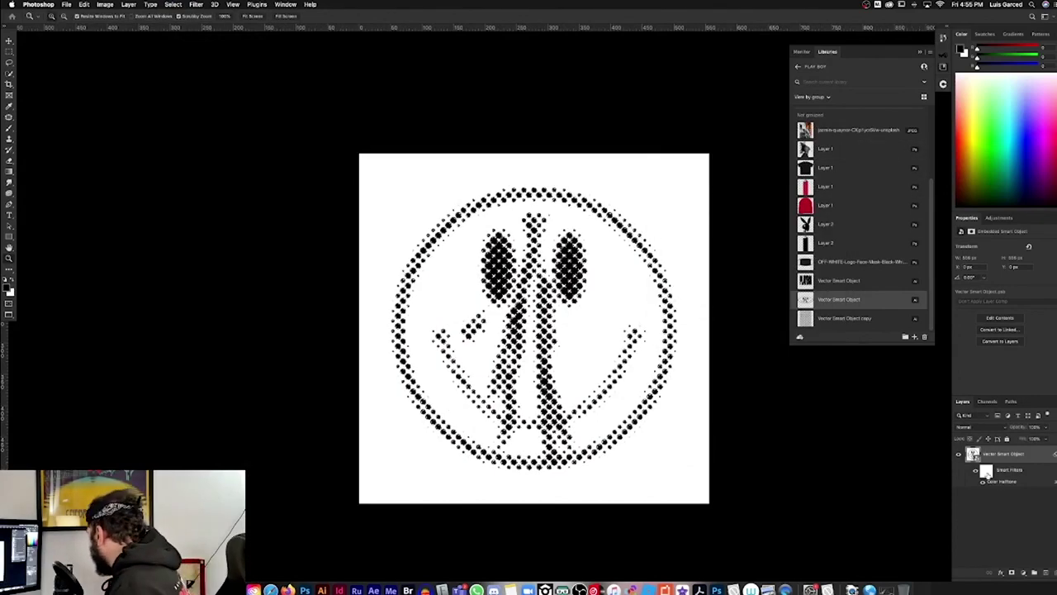
pyautogui.click(1013, 573)
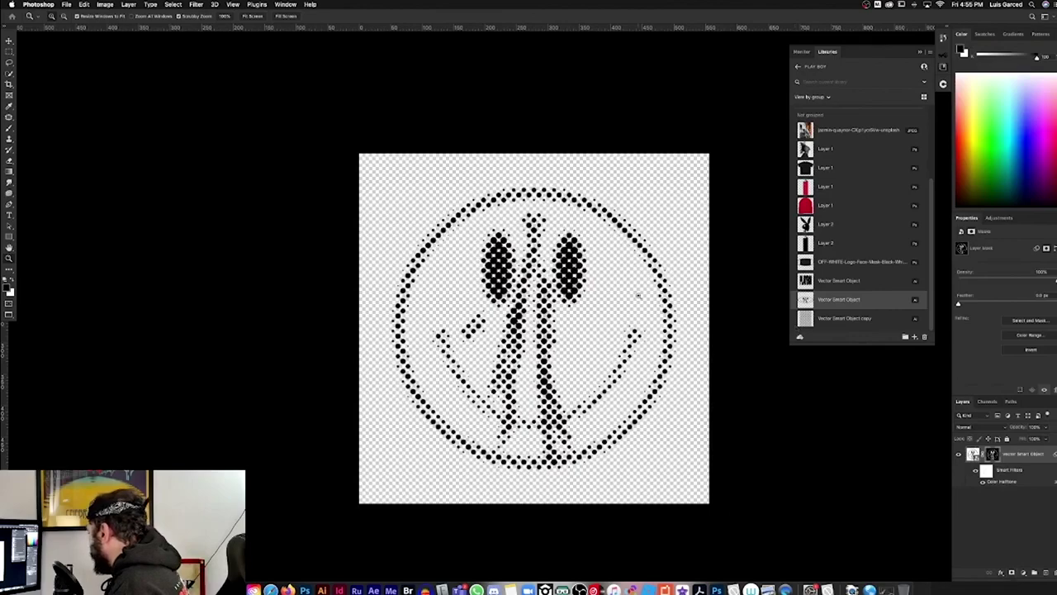
# Save and close the smart object's contents to update the halftone smiley in the poster
pyautogui.moveTo(597, 275)
pyautogui.mouseDown()
pyautogui.moveTo(639, 286)
pyautogui.moveTo(613, 281)
pyautogui.mouseUp()
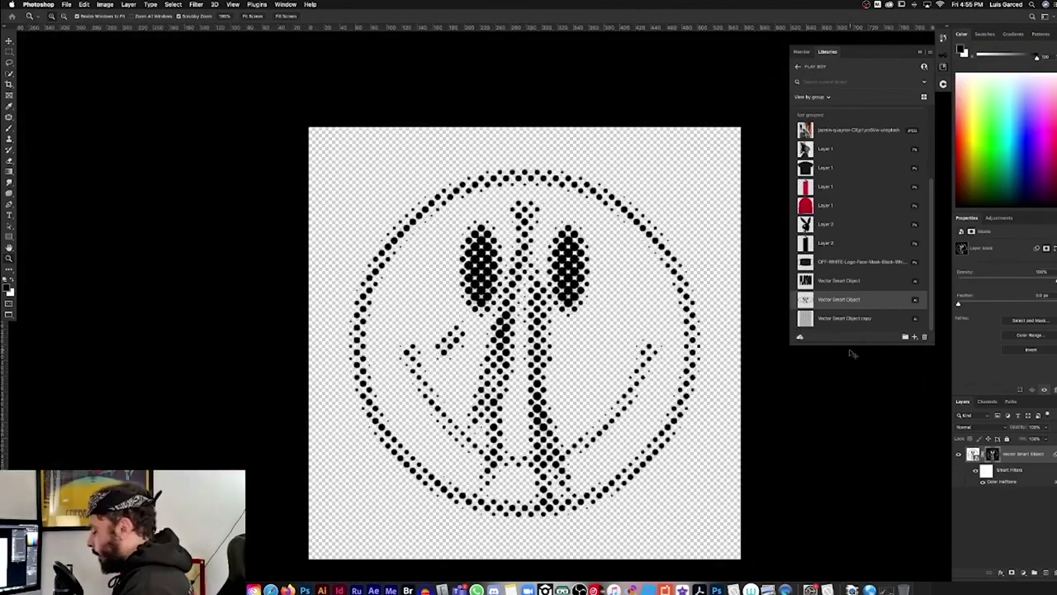
pyautogui.press('f')
pyautogui.press('f')
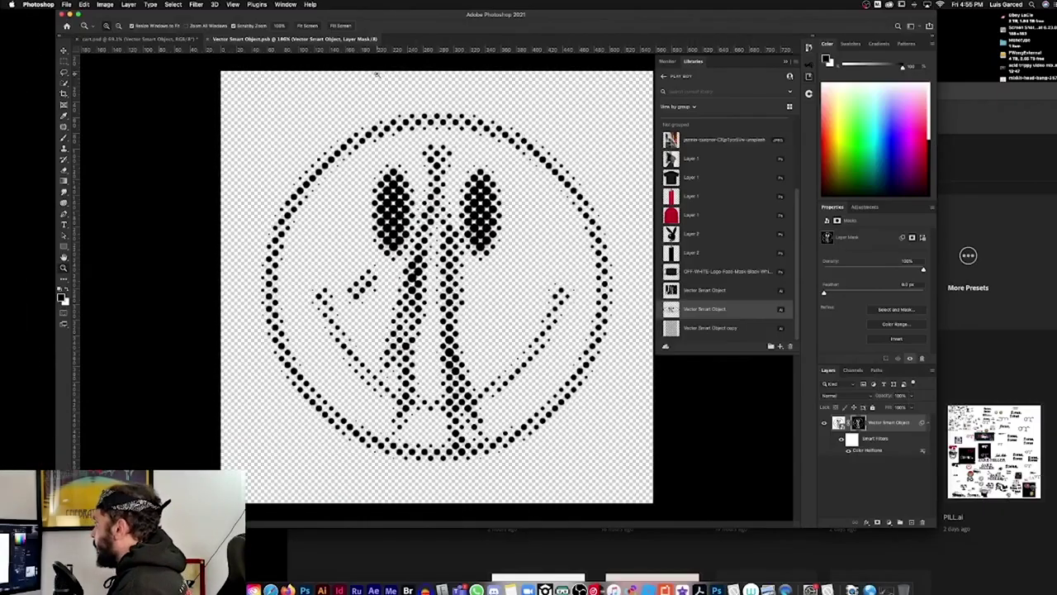
pyautogui.click(209, 39)
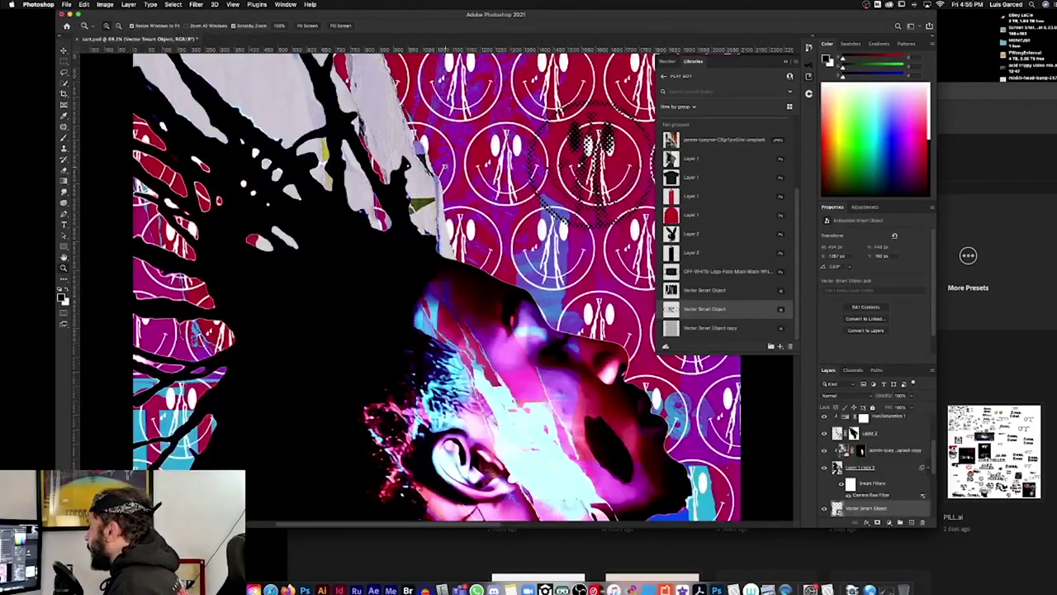
# Examine how the halftone smiley reads against the smiley pattern background
pyautogui.press('super+minus')
pyautogui.press('super+minus')
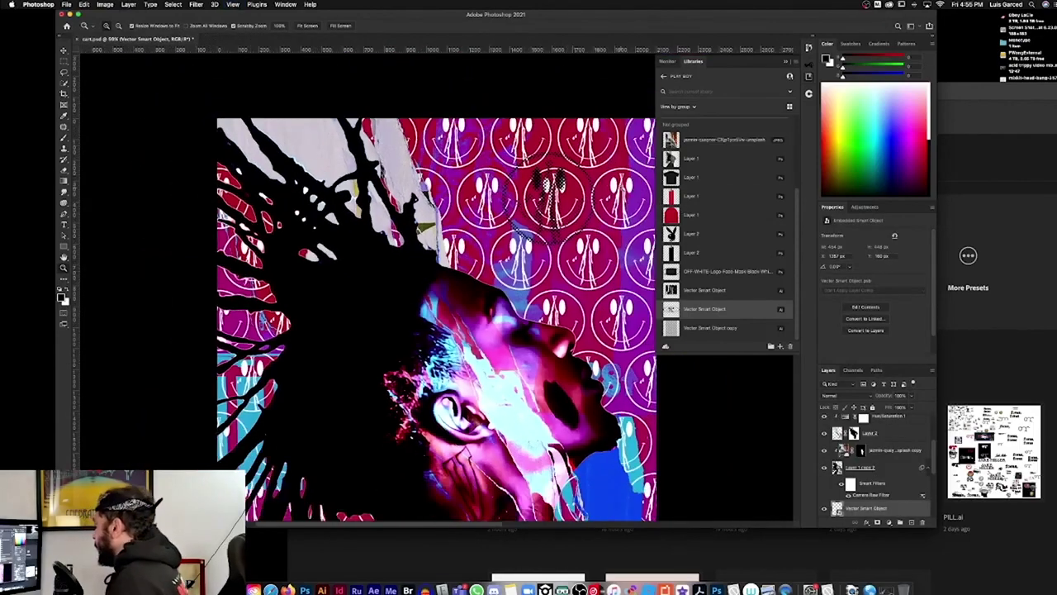
pyautogui.click(571, 185)
pyautogui.click(571, 184)
pyautogui.click(570, 184)
pyautogui.click(571, 184)
pyautogui.scroll(-5, 557, 196)
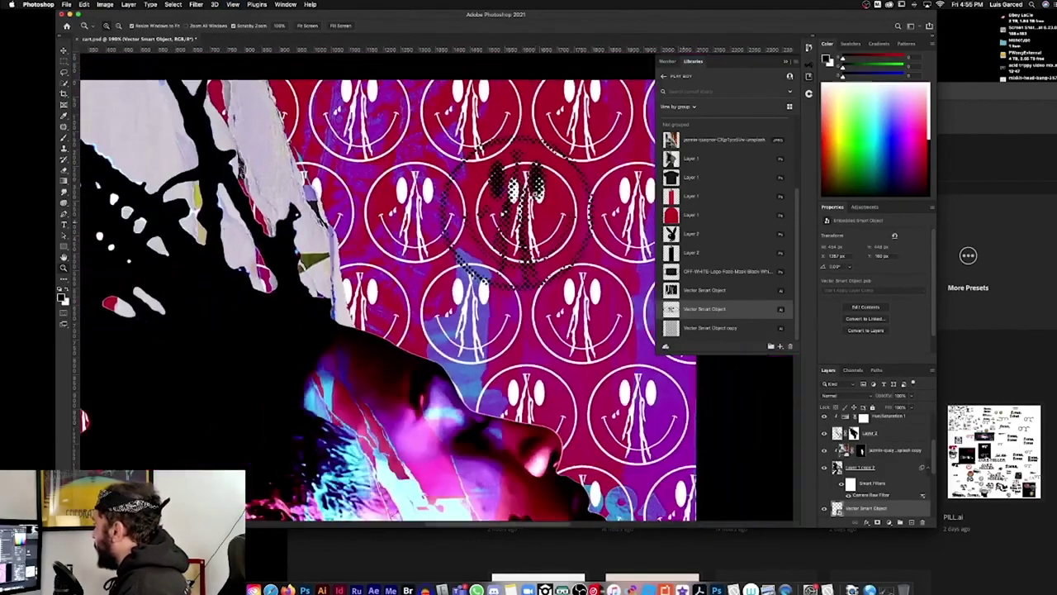
pyautogui.scroll(-1, 528, 198)
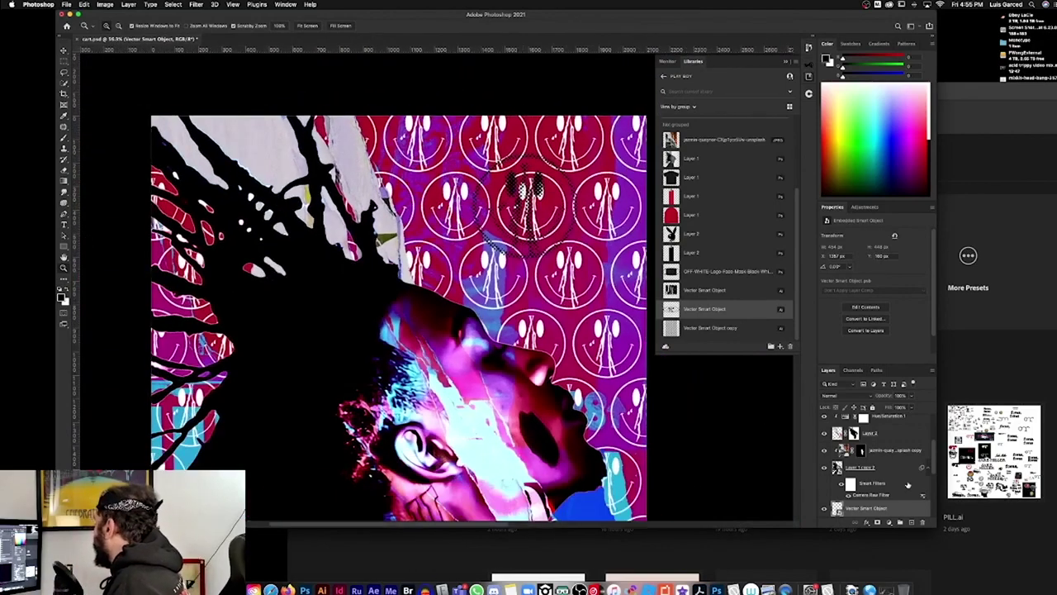
# Draw a magenta filled circle above the pattern layer and align it behind the halftone smiley
pyautogui.scroll(-2, 932, 468)
pyautogui.click(872, 491)
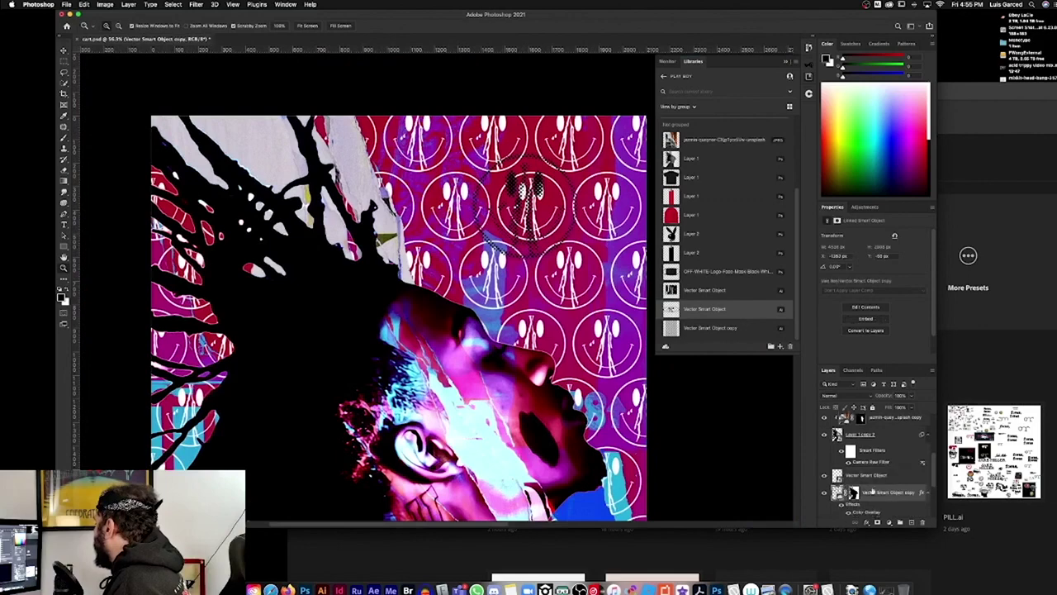
pyautogui.click(63, 246)
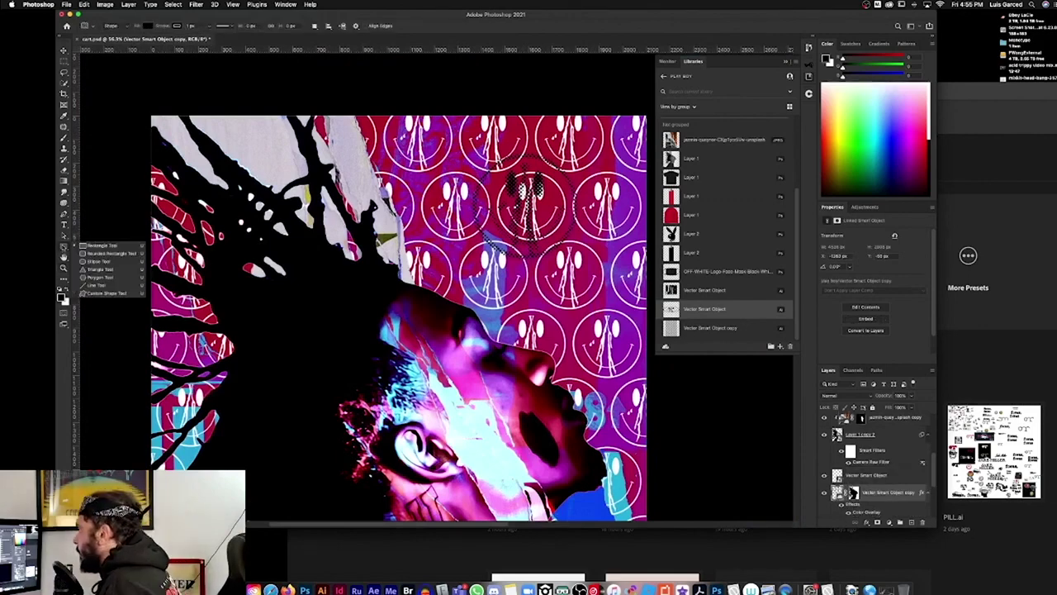
pyautogui.click(98, 253)
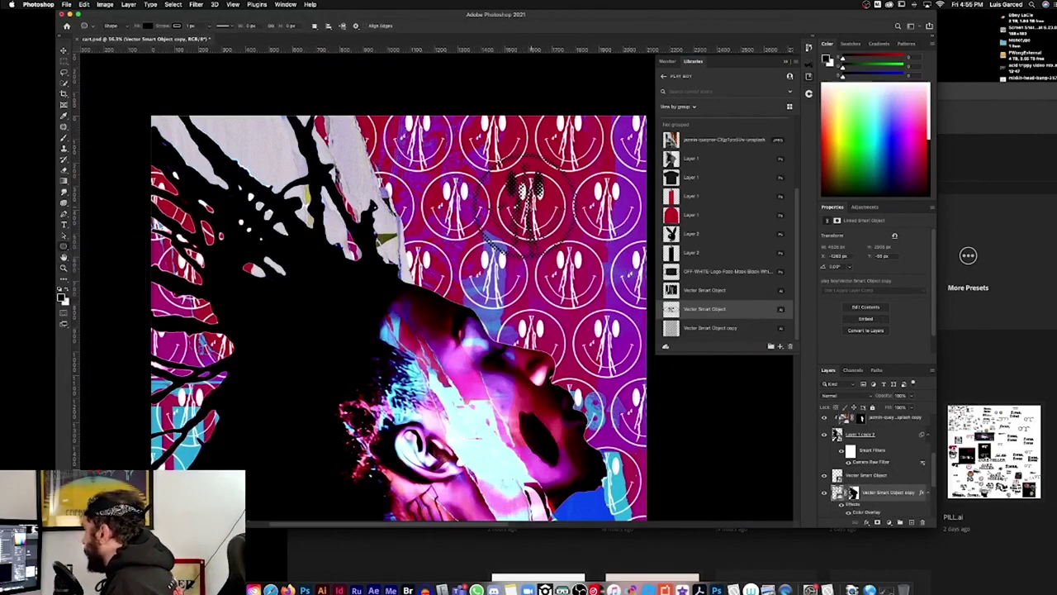
pyautogui.keyDown('alt'); pyautogui.click(528, 202); pyautogui.keyUp('alt')
pyautogui.moveTo(527, 202); pyautogui.dragTo(541, 233)
pyautogui.press('v')
pyautogui.moveTo(541, 234); pyautogui.dragTo(593, 244)
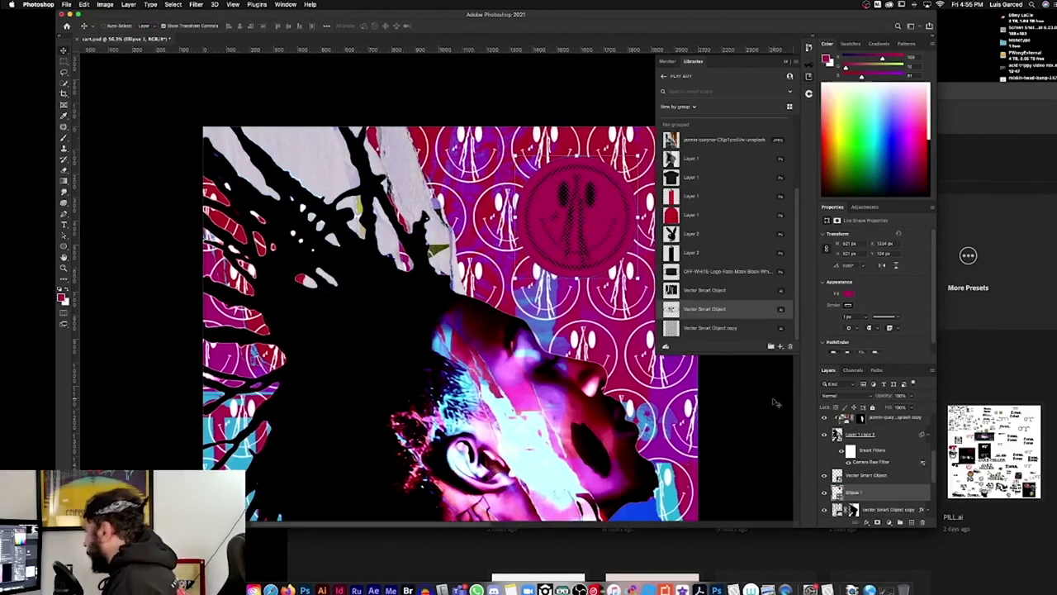
# Apply a Color Overlay to the circle behind the halftone smiley, using blue sampled from the torn paper below the chin
pyautogui.press('super+minus')
pyautogui.press('super+minus')
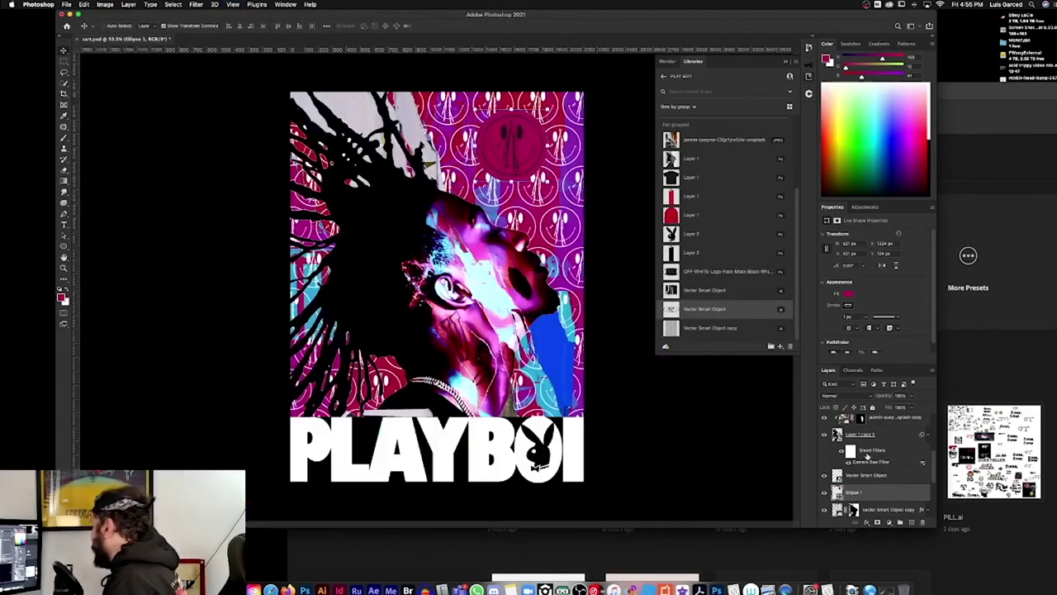
pyautogui.rightClick(839, 494)
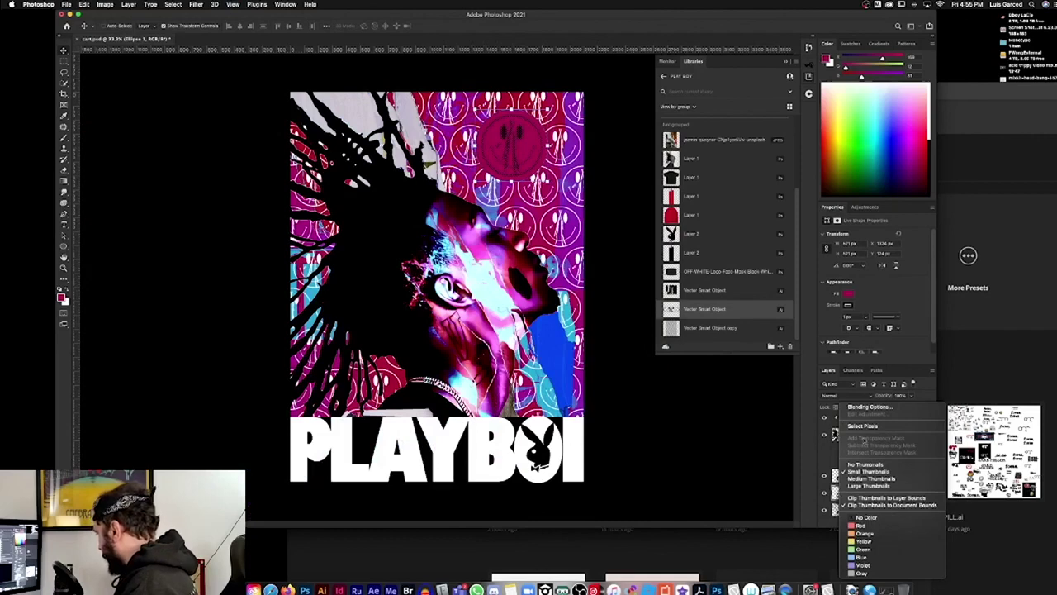
pyautogui.click(868, 408)
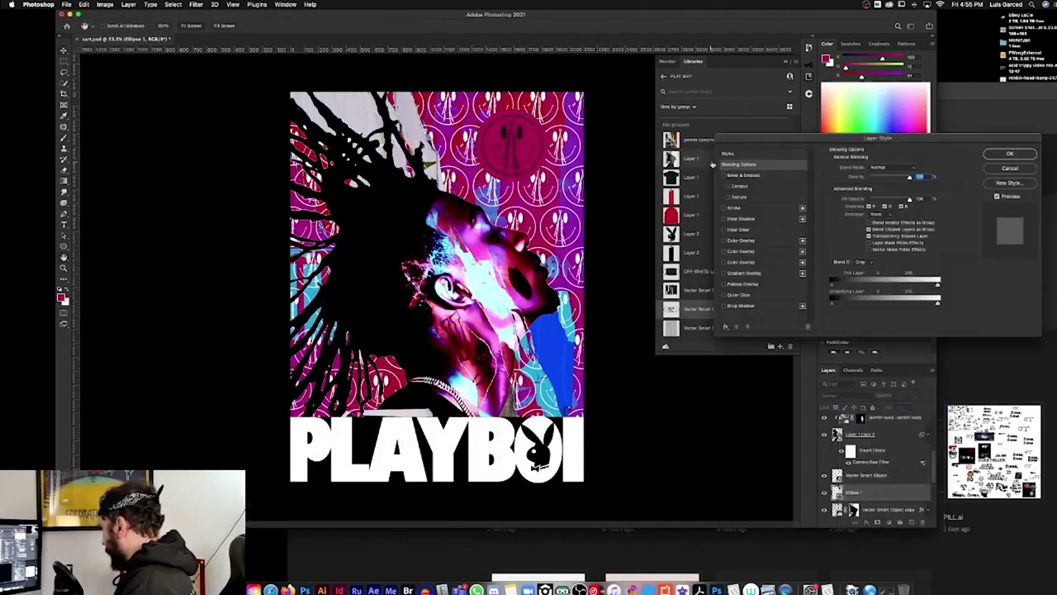
pyautogui.click(741, 240)
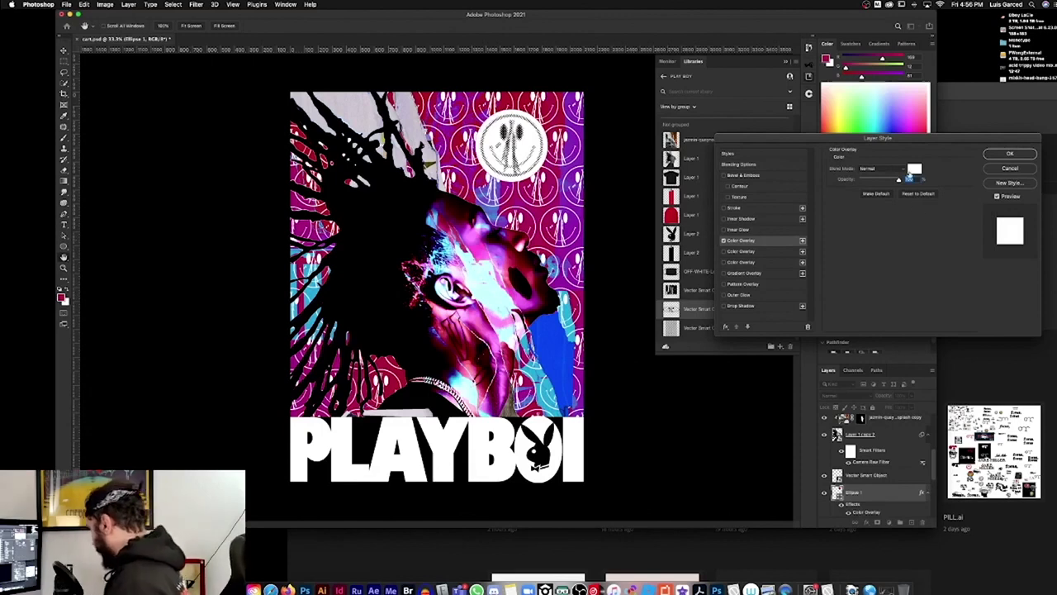
pyautogui.click(911, 171)
pyautogui.click(560, 335)
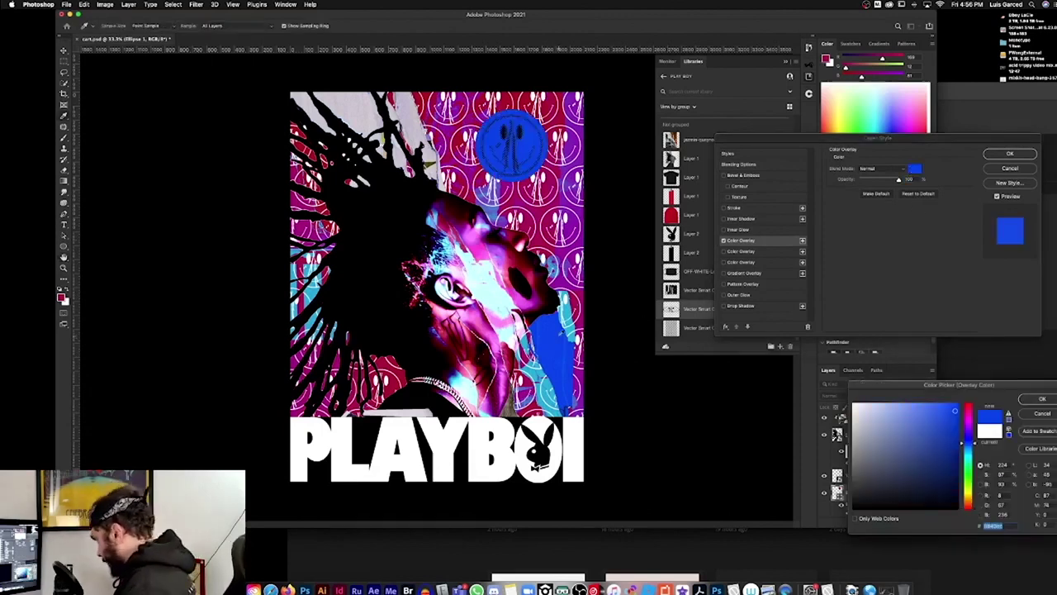
pyautogui.click(547, 337)
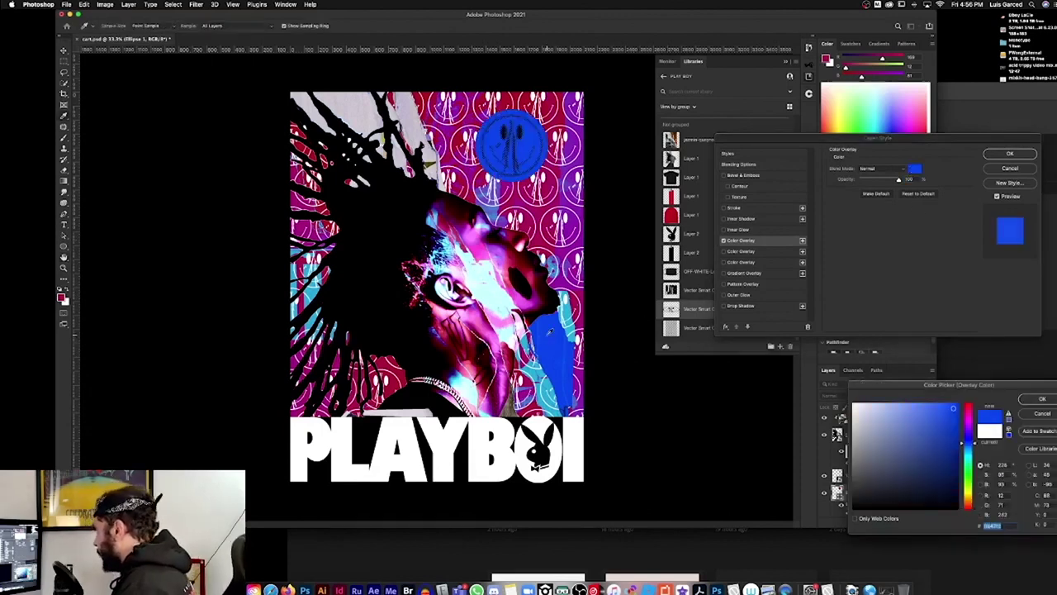
pyautogui.press('Return')
pyautogui.press('Return')
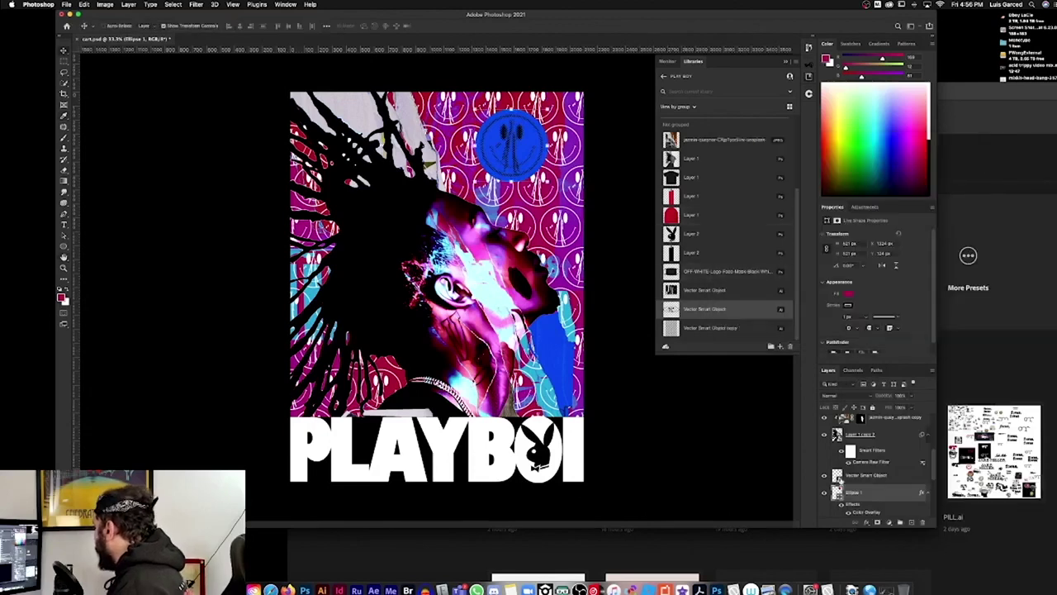
# Apply a white Color Overlay to the halftone smiley layer
pyautogui.click(839, 477)
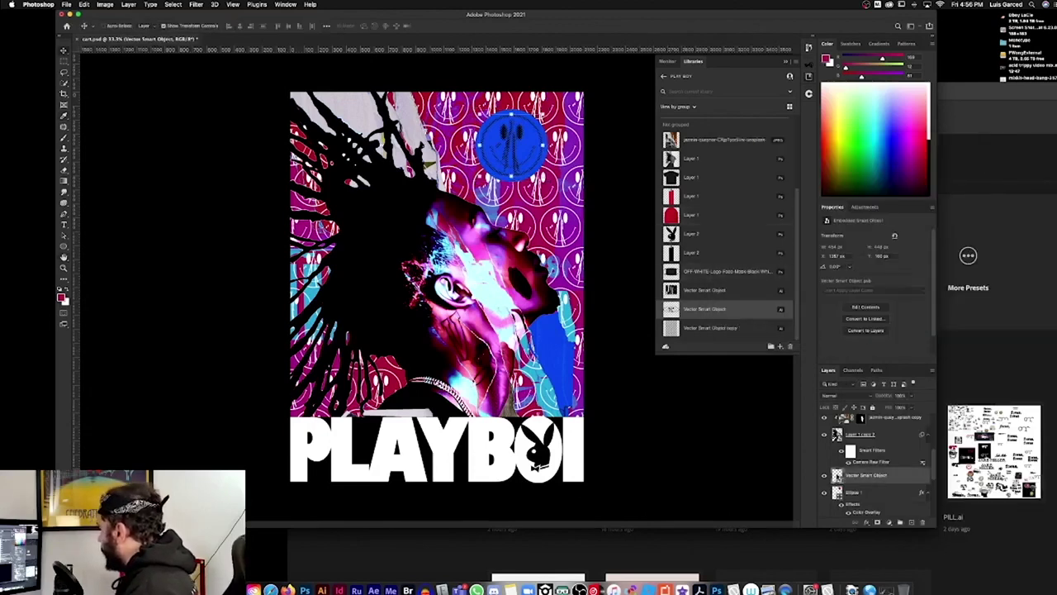
pyautogui.rightClick(841, 479)
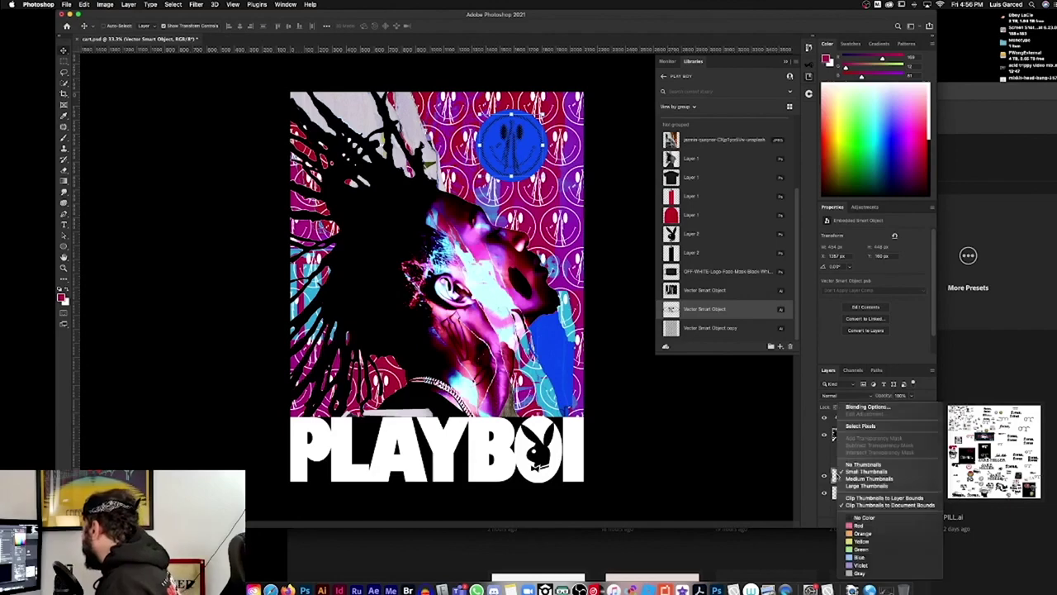
pyautogui.click(859, 408)
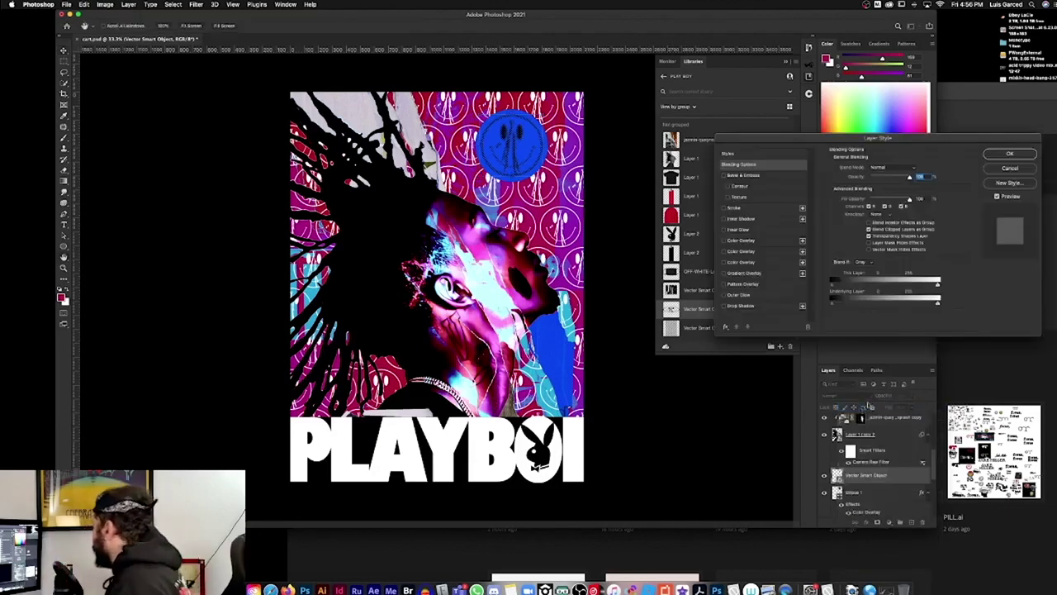
pyautogui.click(742, 242)
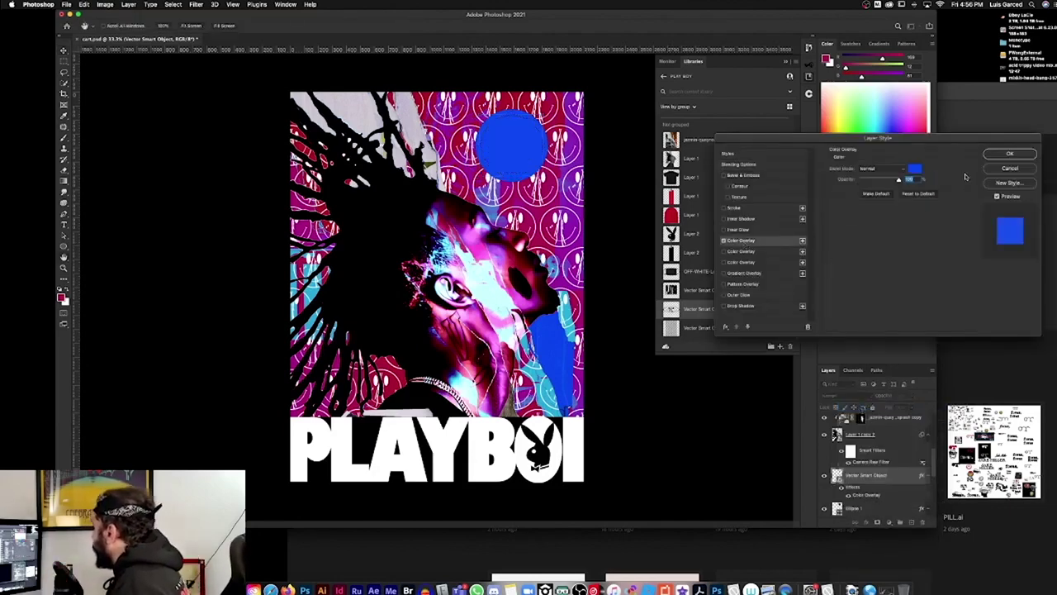
pyautogui.click(914, 169)
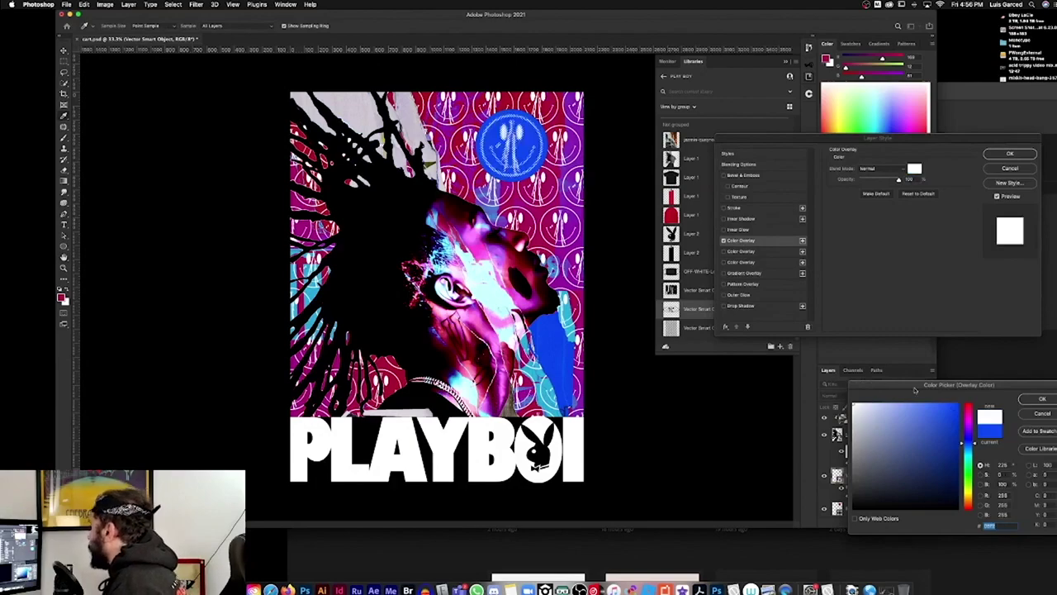
pyautogui.click(1048, 404)
pyautogui.click(1009, 152)
# Nudge the halftone smiley slightly up and left so it sits centred in the blue circle
pyautogui.moveTo(548, 122); pyautogui.dragTo(588, 134)
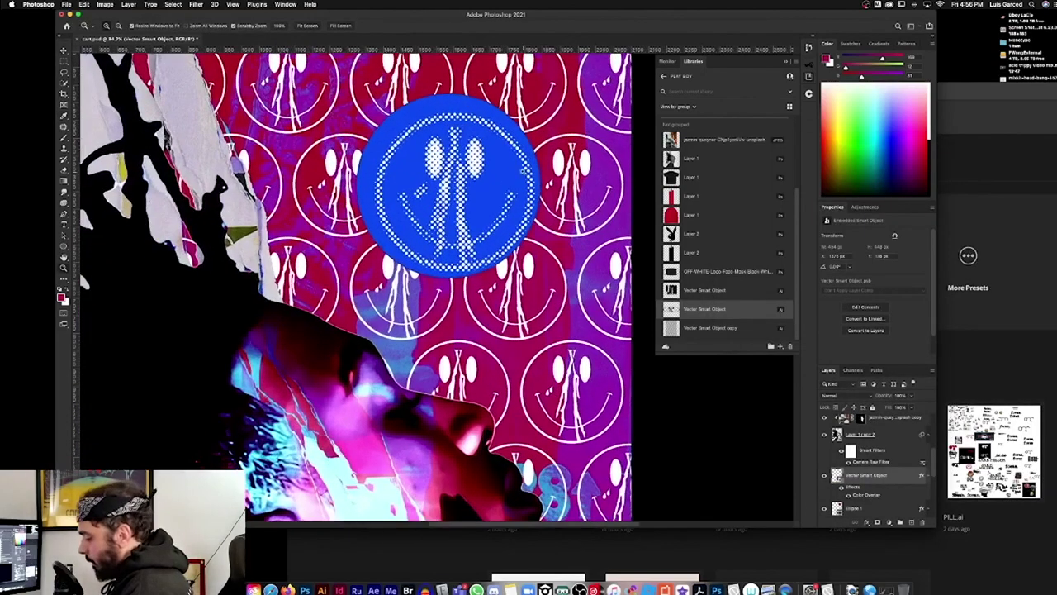
pyautogui.press('v')
pyautogui.moveTo(505, 166); pyautogui.dragTo(498, 158)
pyautogui.press('a')
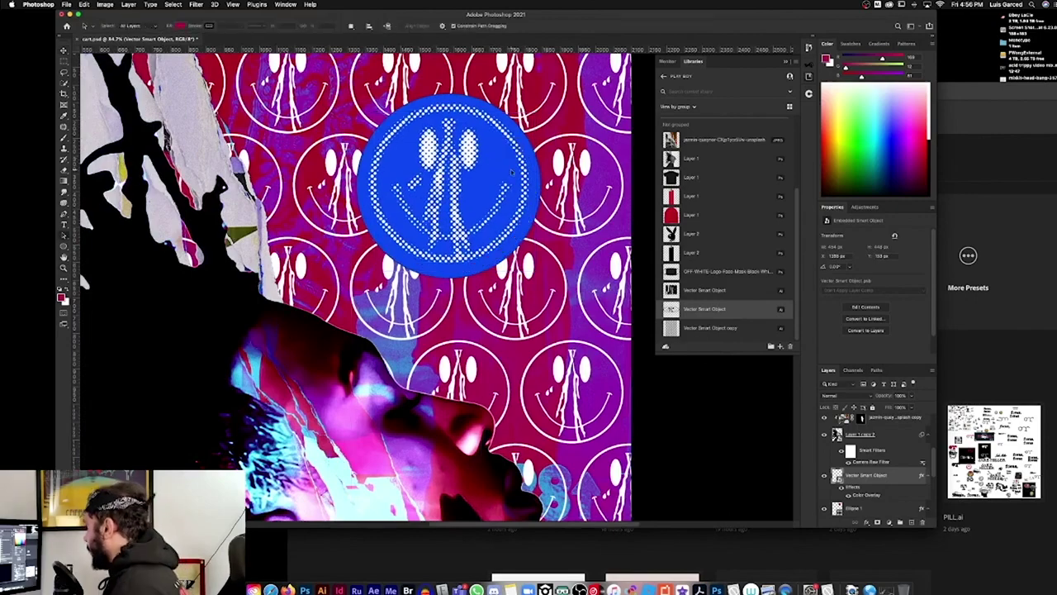
pyautogui.press('super+minus')
pyautogui.press('super+minus')
pyautogui.press('super+minus')
pyautogui.press('super+minus')
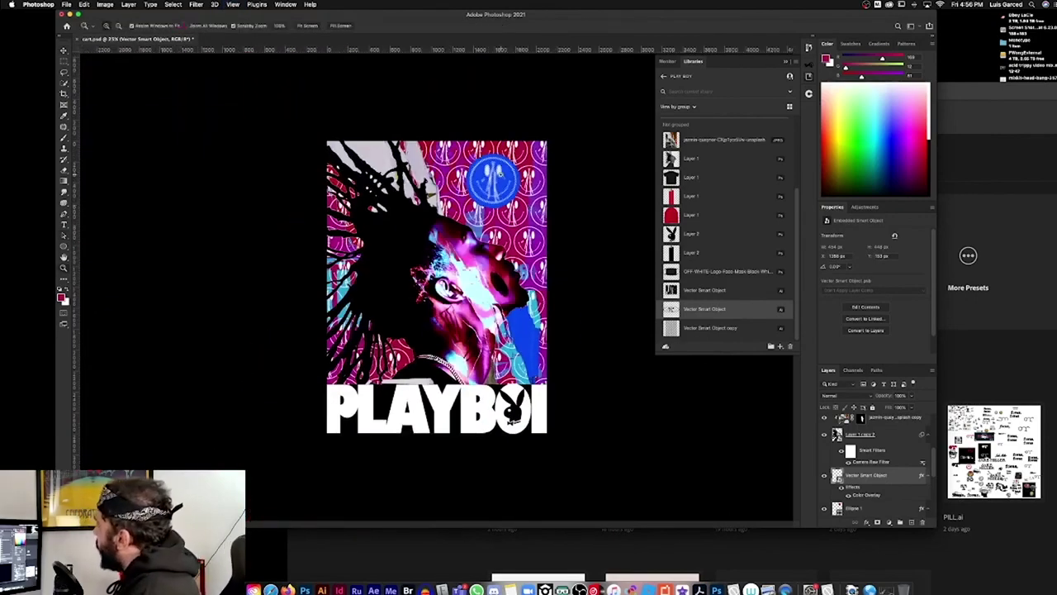
# Add a black drop shadow to the blue circle and slightly increase the shadow's size
pyautogui.scroll(6, 498, 172)
pyautogui.press('v')
pyautogui.rightClick(609, 180)
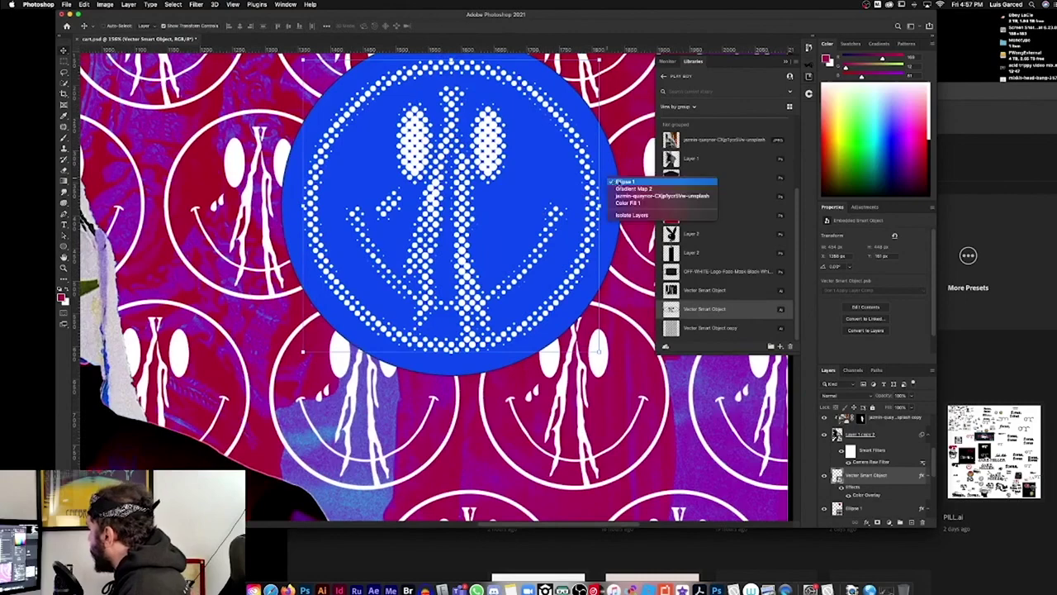
pyautogui.click(625, 181)
pyautogui.rightClick(841, 495)
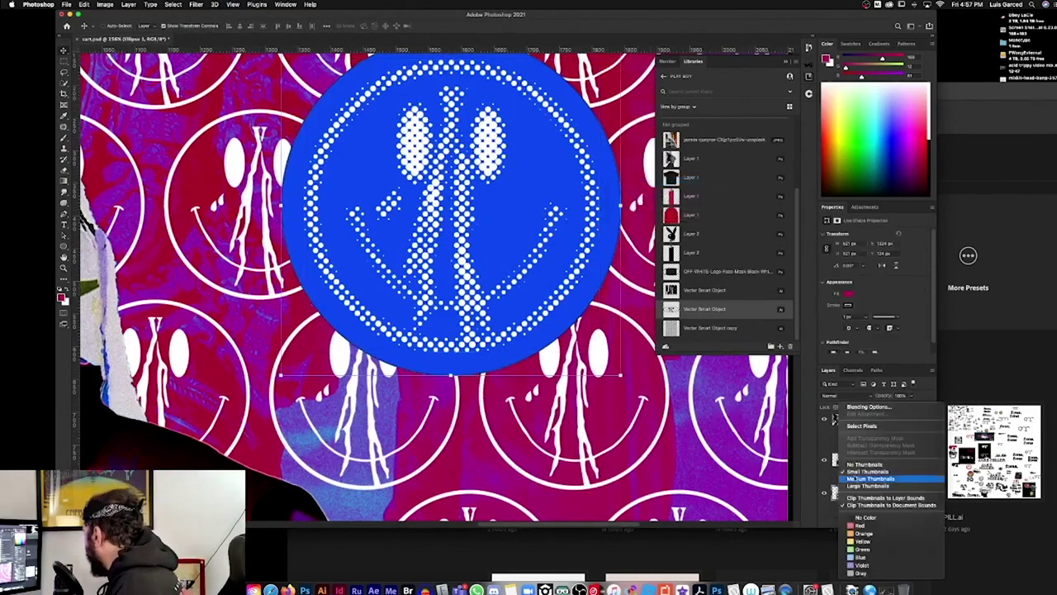
pyautogui.click(868, 407)
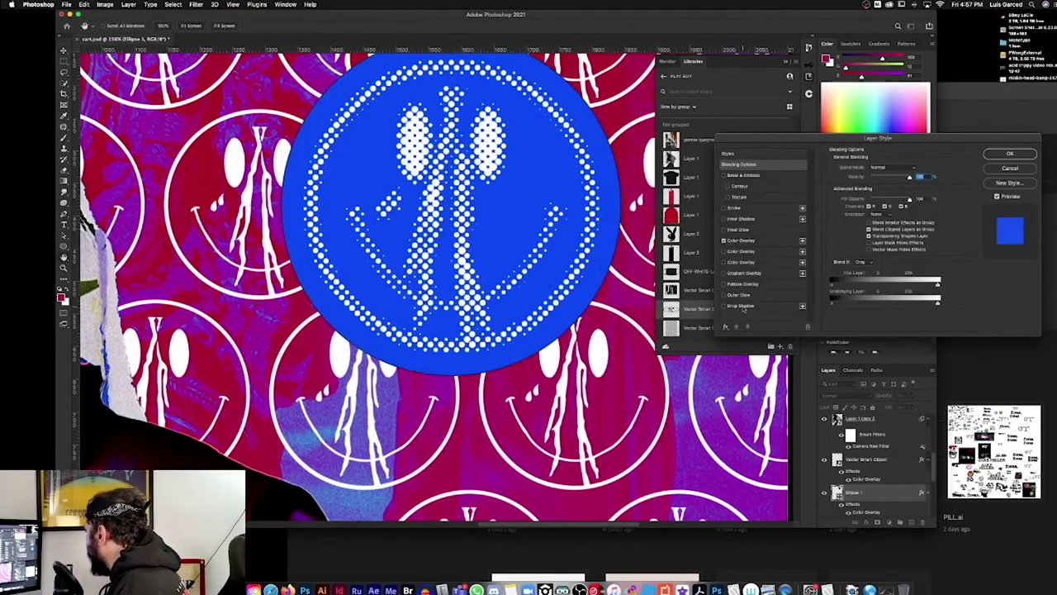
pyautogui.click(724, 305)
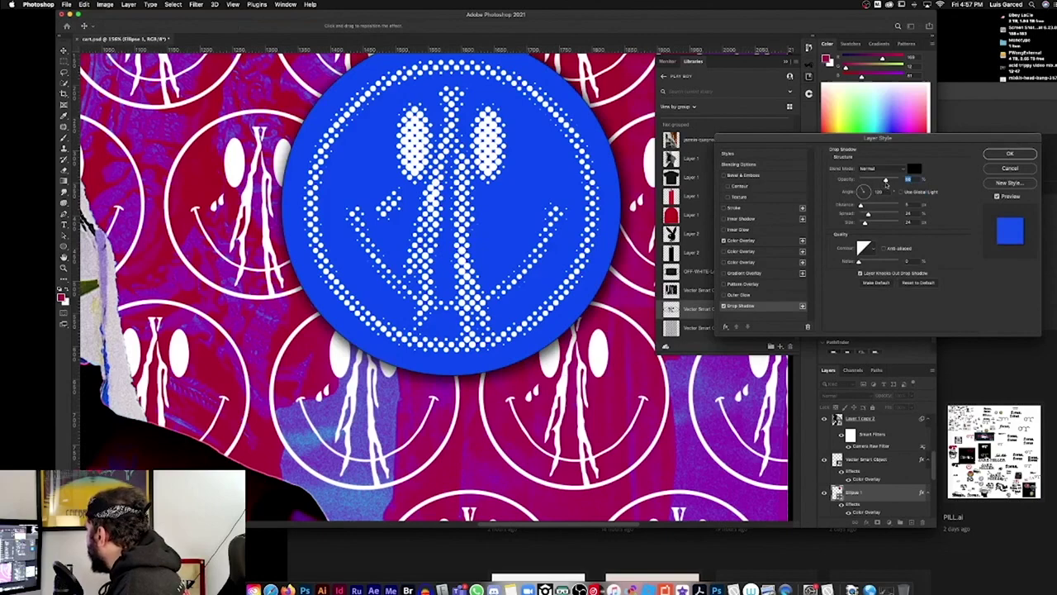
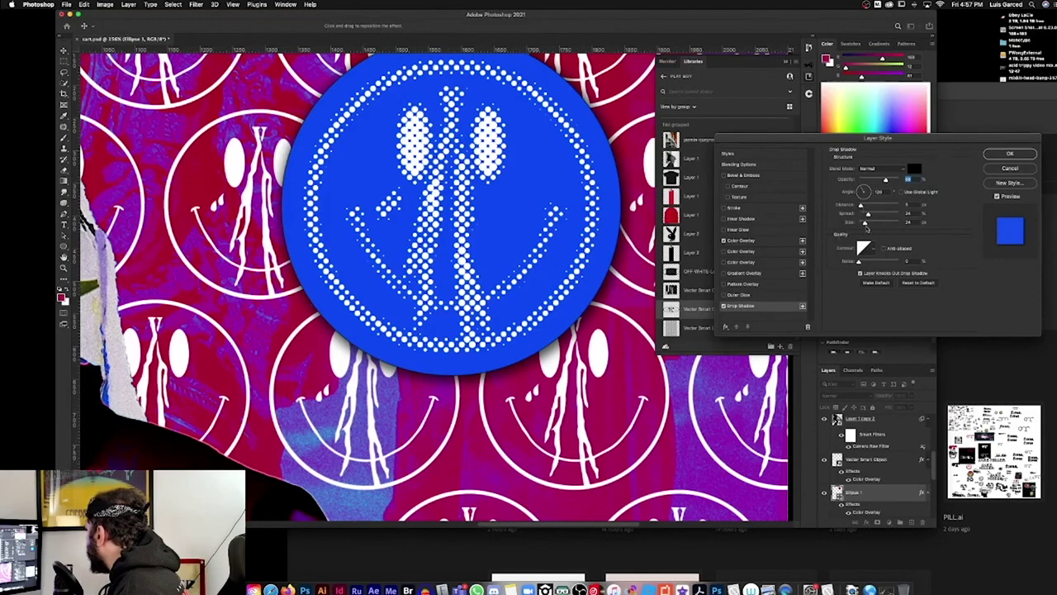
pyautogui.moveTo(864, 223); pyautogui.dragTo(866, 223)
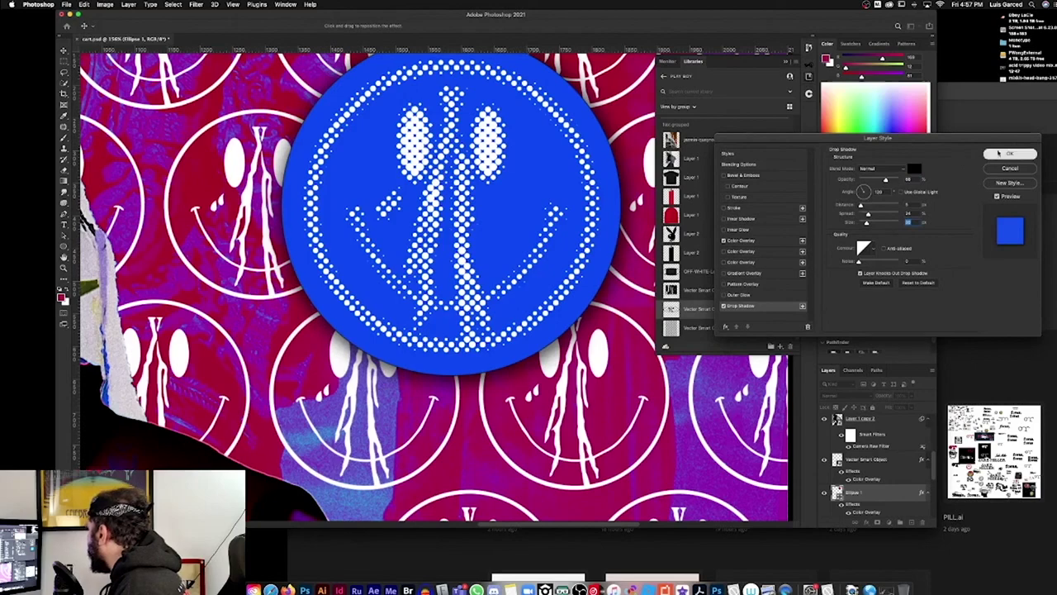
pyautogui.click(1009, 153)
pyautogui.press('super+minus')
pyautogui.press('super+minus')
pyautogui.press('super+0')
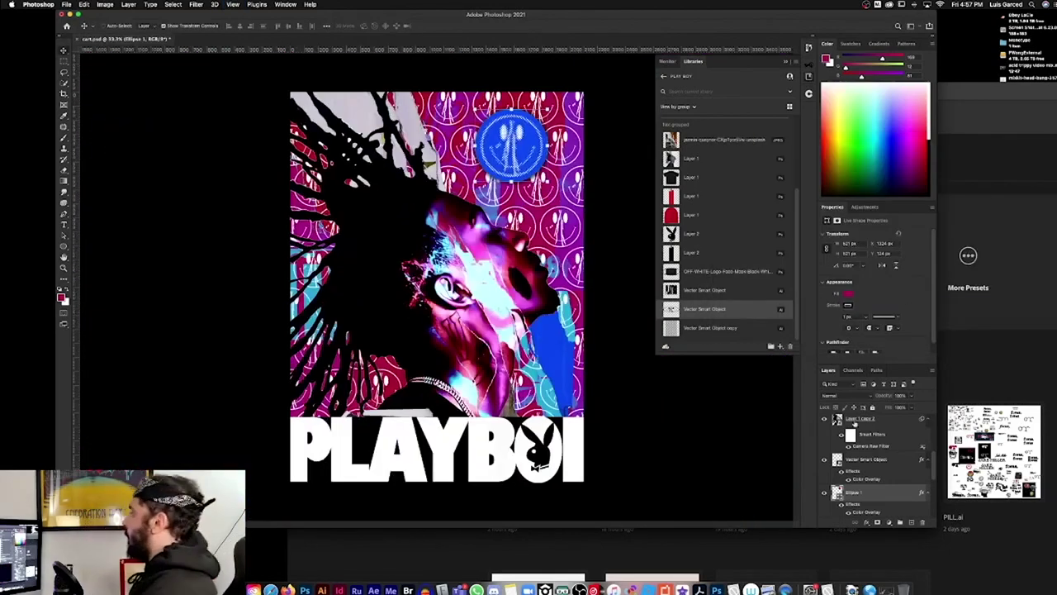
# Soften the blue circle's drop shadow by lowering its opacity and setting its size to 24 px
pyautogui.press('z')
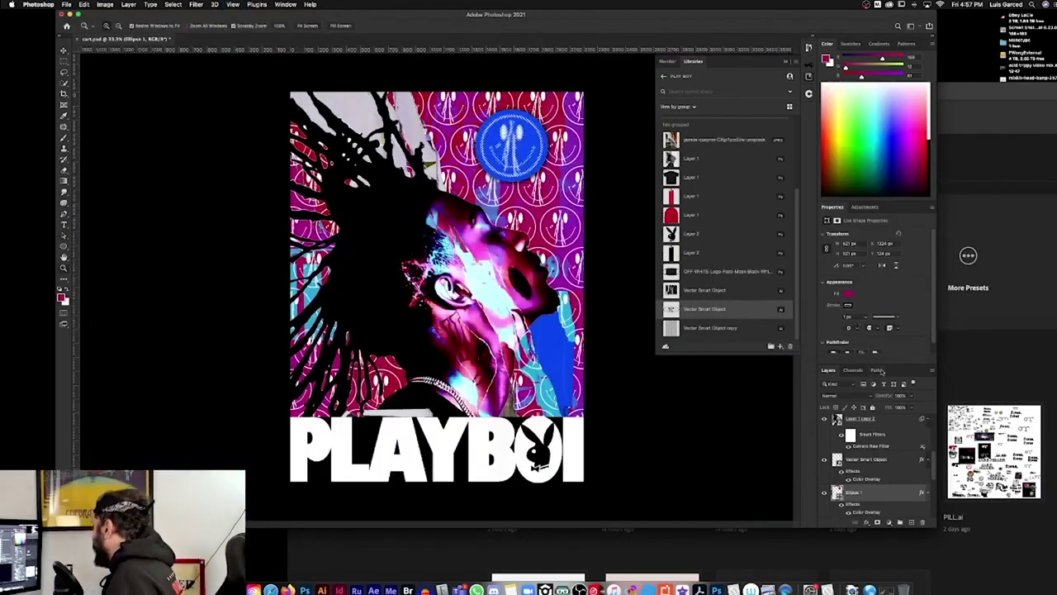
pyautogui.press('v')
pyautogui.scroll(-1, 865, 511)
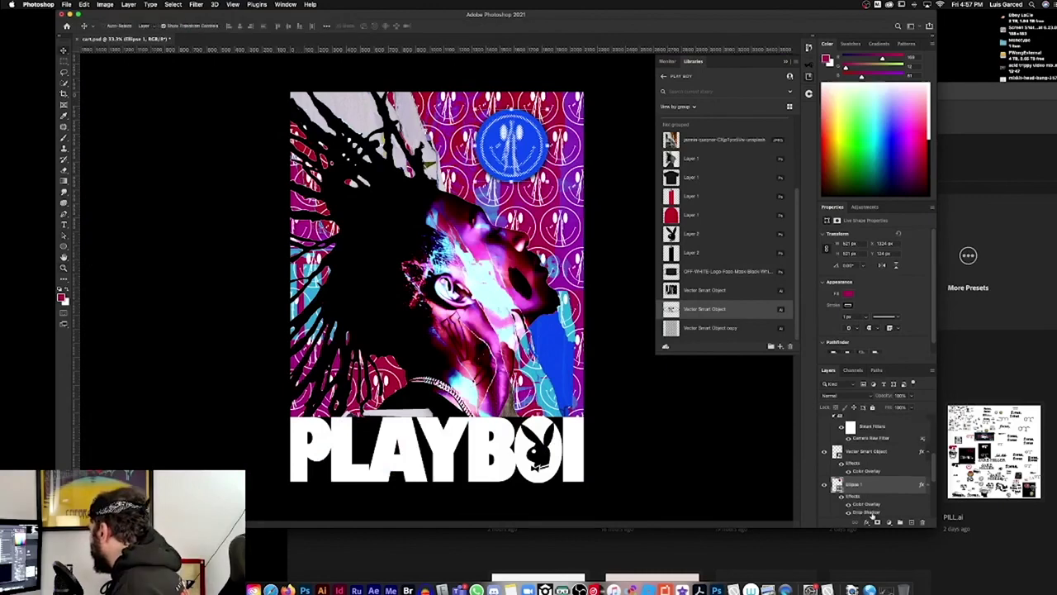
pyautogui.doubleClick(868, 512)
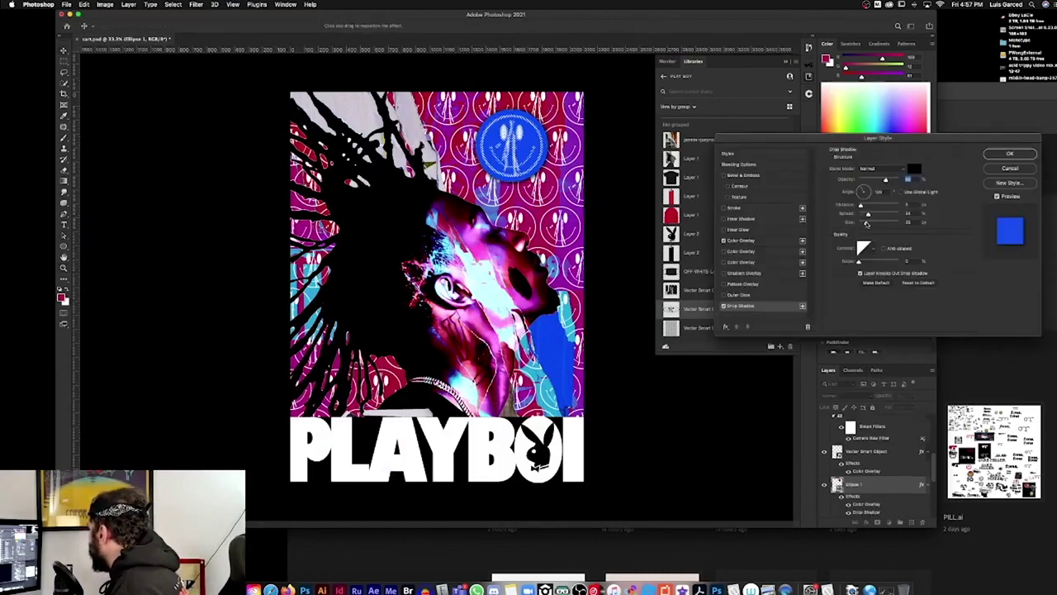
pyautogui.click(866, 223)
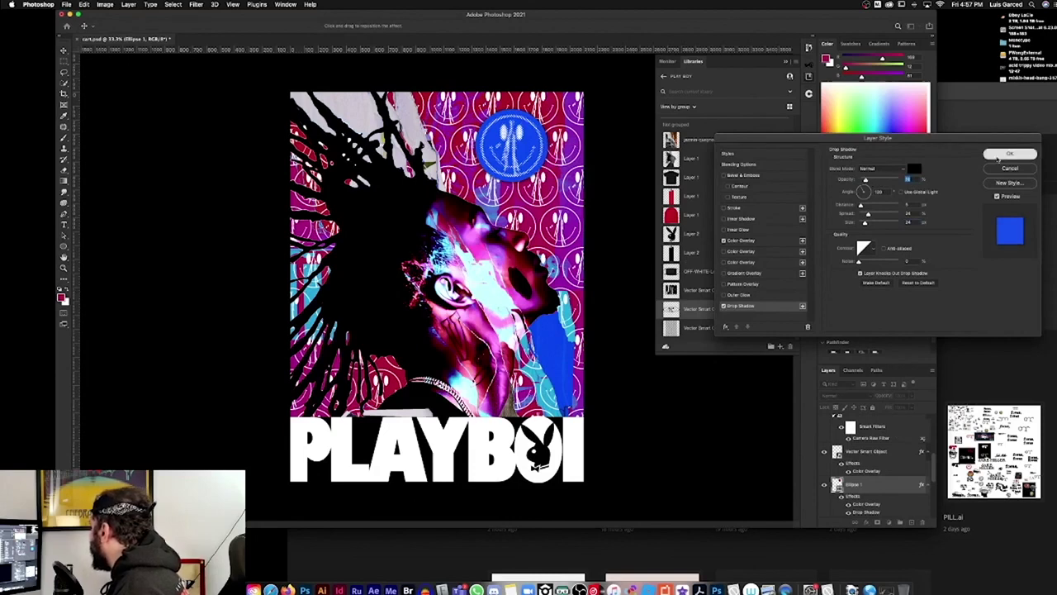
pyautogui.click(1009, 153)
pyautogui.press('super+minus')
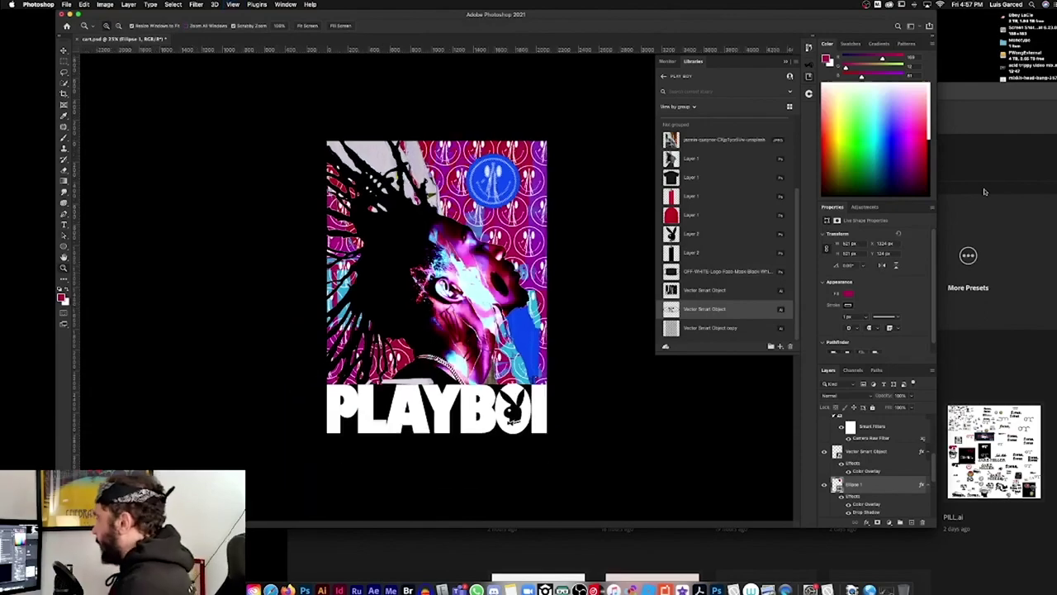
# Add a black drop shadow to the blue torn-paper layer beneath the portrait's chin
pyautogui.press('super+plus')
pyautogui.press('super+plus')
pyautogui.press('super+plus')
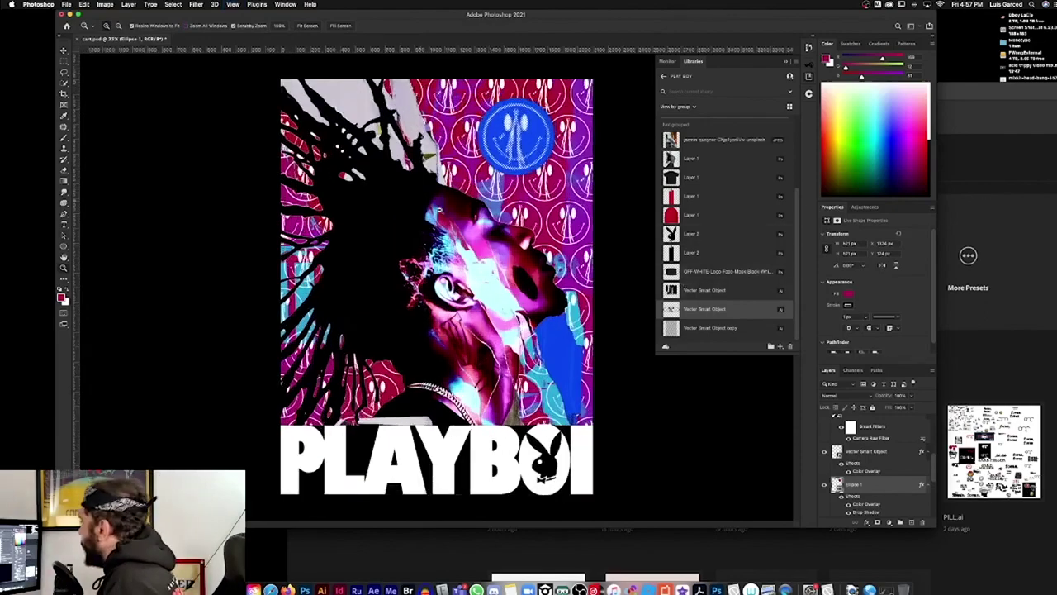
pyautogui.scroll(-3, 430, 273)
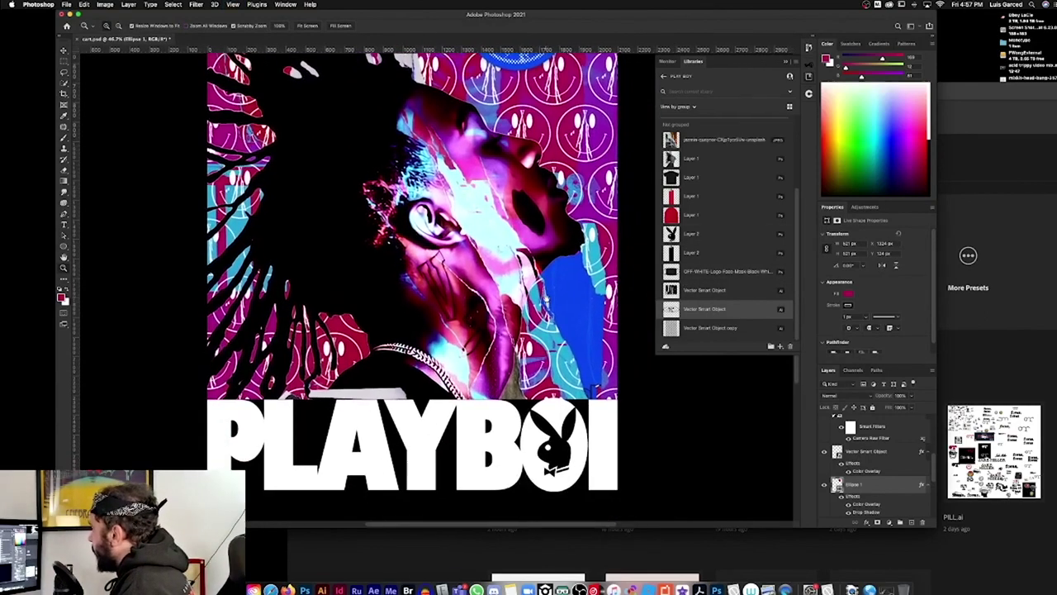
pyautogui.press('v')
pyautogui.rightClick(592, 300)
pyautogui.click(611, 309)
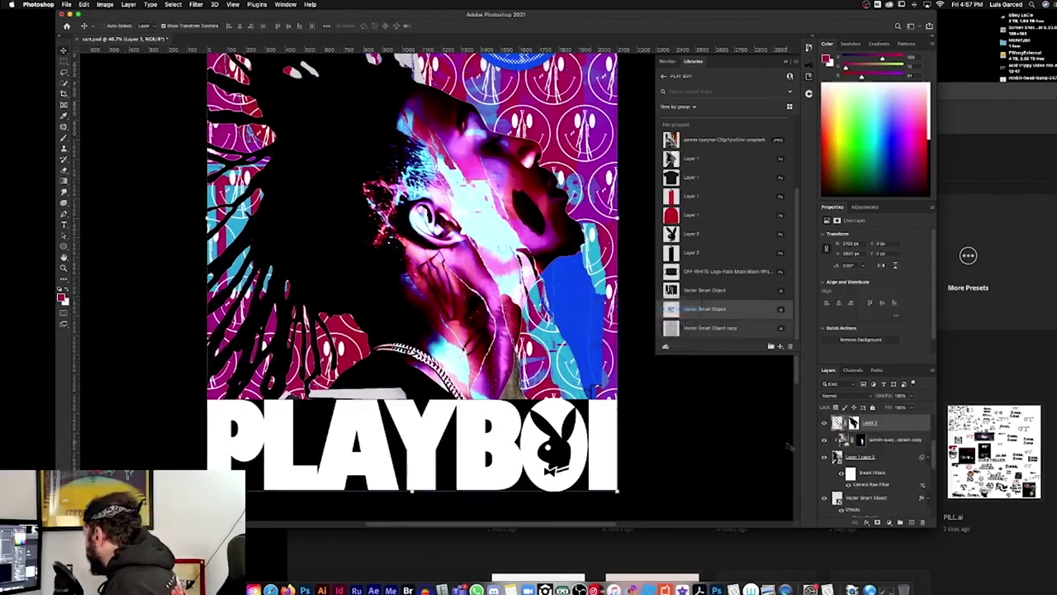
pyautogui.click(824, 424)
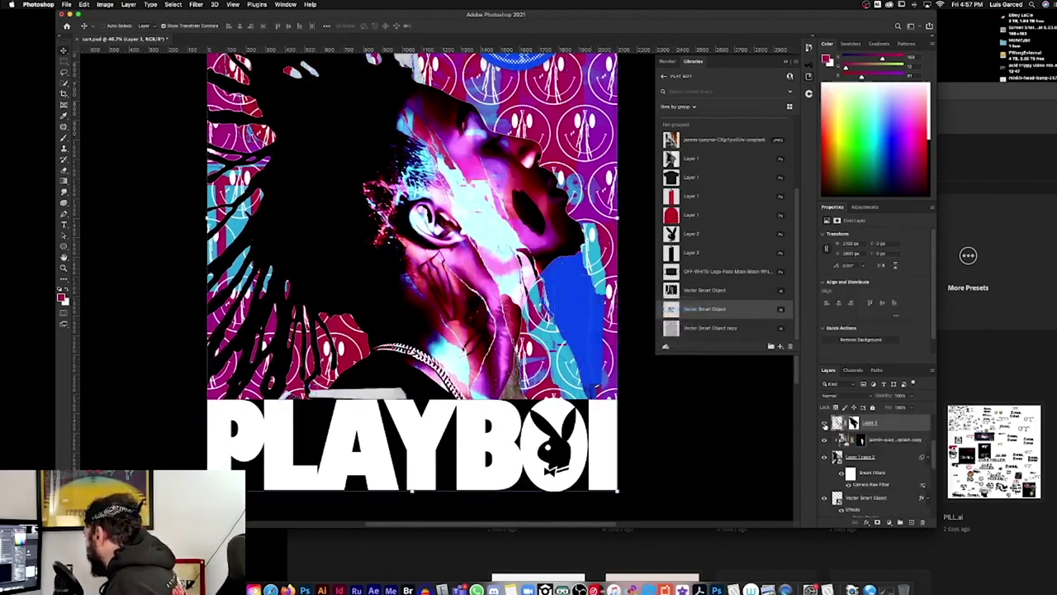
pyautogui.rightClick(839, 423)
pyautogui.click(866, 407)
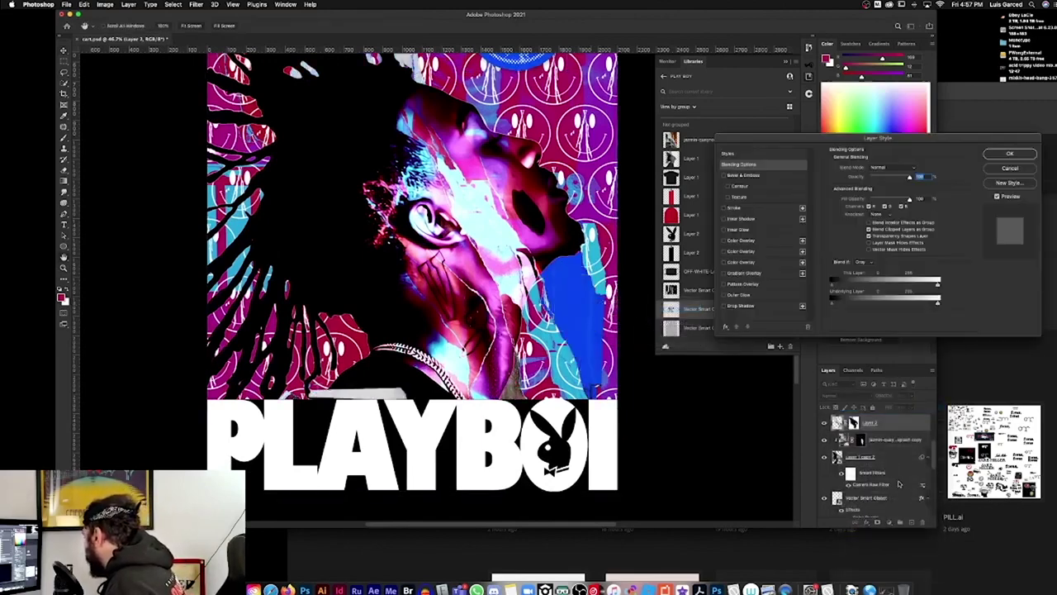
pyautogui.click(724, 306)
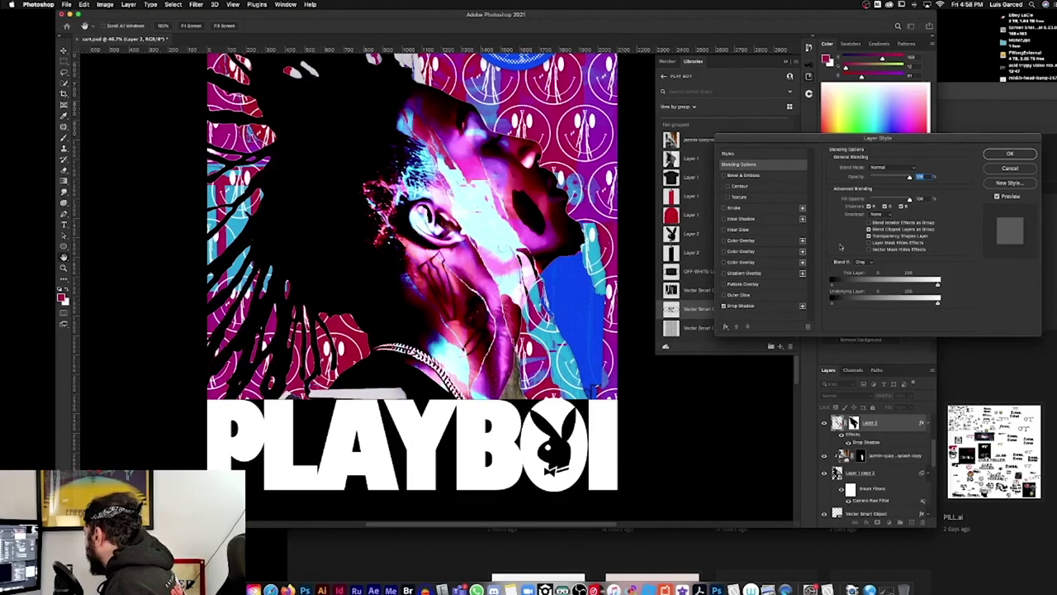
pyautogui.click(768, 306)
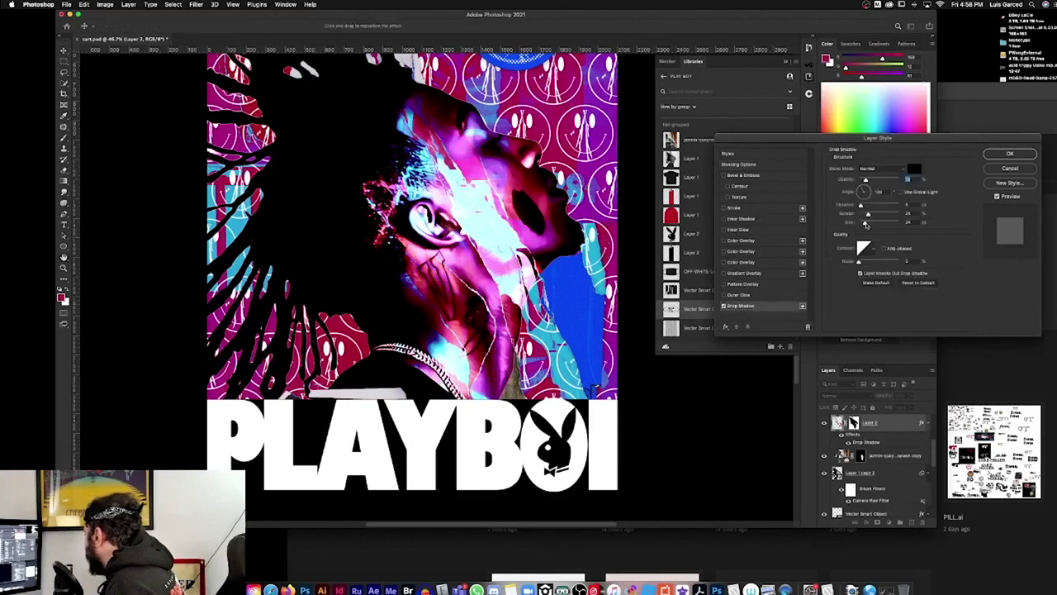
# Slightly increase the size and opacity of the torn paper's drop shadow
pyautogui.click(866, 224)
pyautogui.moveTo(865, 180); pyautogui.dragTo(870, 181)
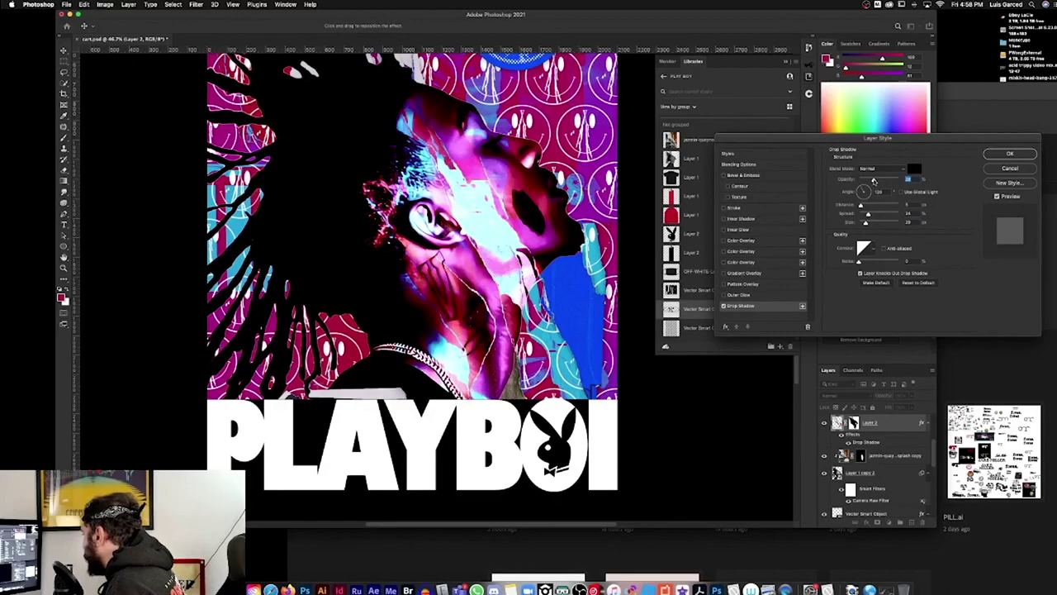
pyautogui.click(1009, 154)
pyautogui.press('super+minus')
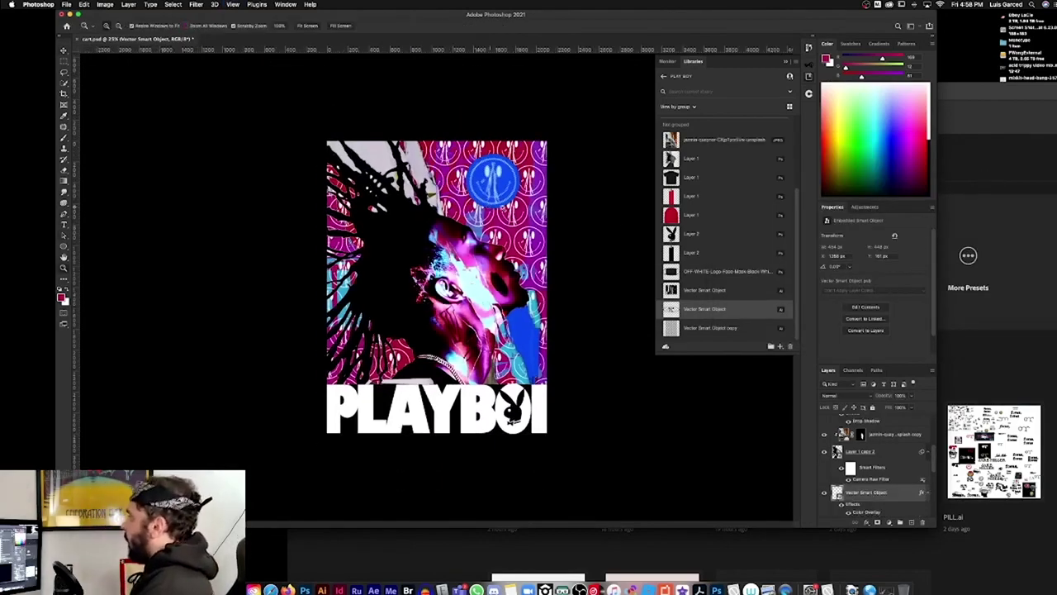
# Check the poster's composition at several magnifications and save the document
pyautogui.click(507, 204)
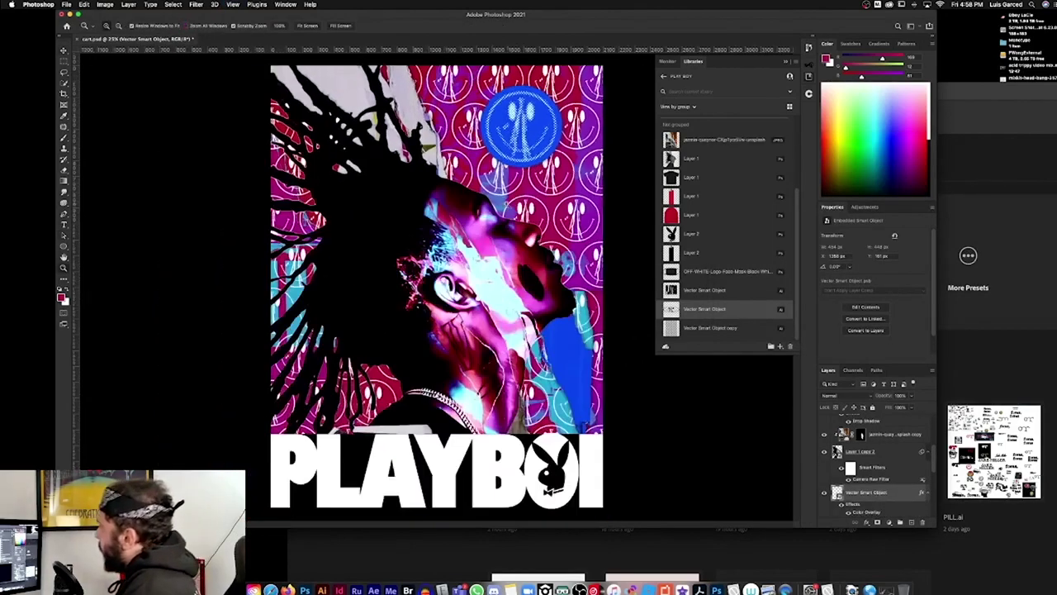
pyautogui.moveTo(507, 204); pyautogui.dragTo(503, 206)
pyautogui.moveTo(526, 171); pyautogui.dragTo(527, 239)
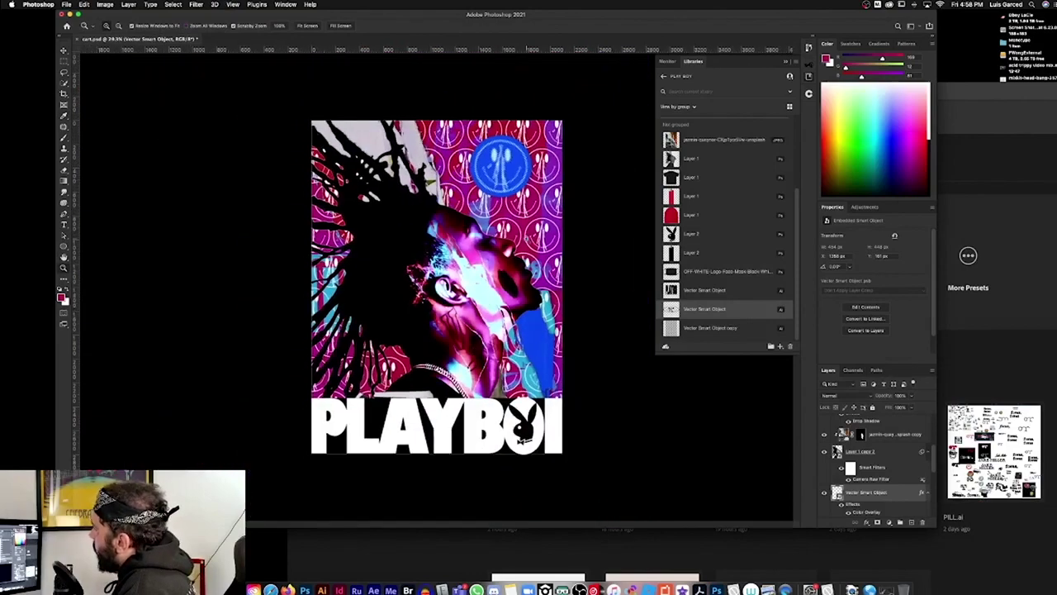
pyautogui.press('v')
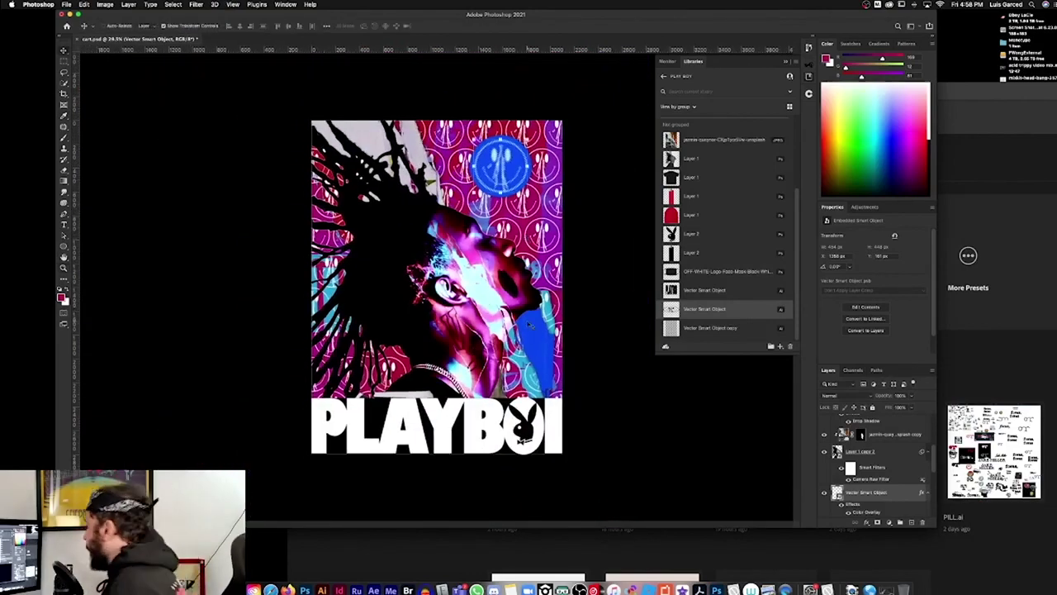
pyautogui.press('z')
pyautogui.moveTo(518, 431); pyautogui.dragTo(518, 431)
pyautogui.moveTo(541, 371)
pyautogui.mouseDown()
pyautogui.moveTo(576, 374)
pyautogui.moveTo(542, 371)
pyautogui.mouseUp()
pyautogui.press('super+0')
pyautogui.press('super+minus')
pyautogui.press('super+minus')
pyautogui.press('super+s')
pyautogui.moveTo(433, 419); pyautogui.dragTo(483, 368)
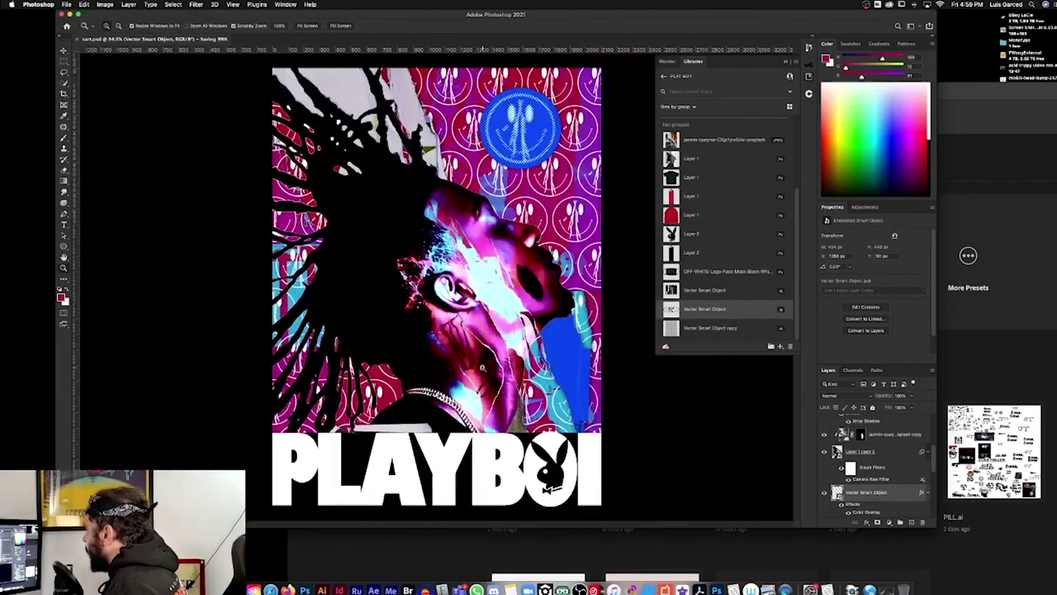
# Add a Color Lookup adjustment layer above all the poster's layers
pyautogui.scroll(-3, 936, 453)
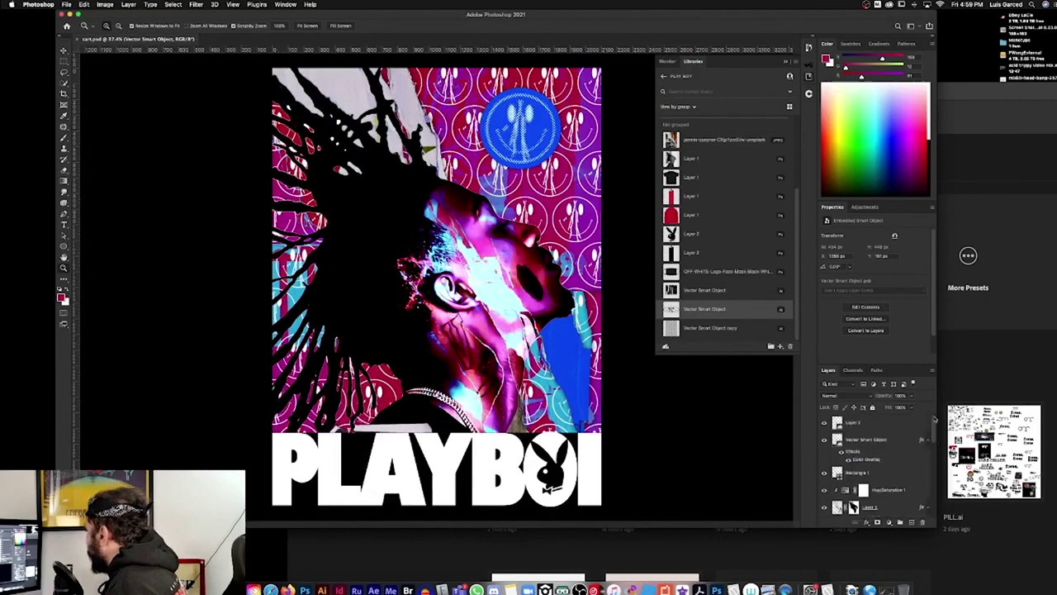
pyautogui.click(868, 506)
pyautogui.click(889, 522)
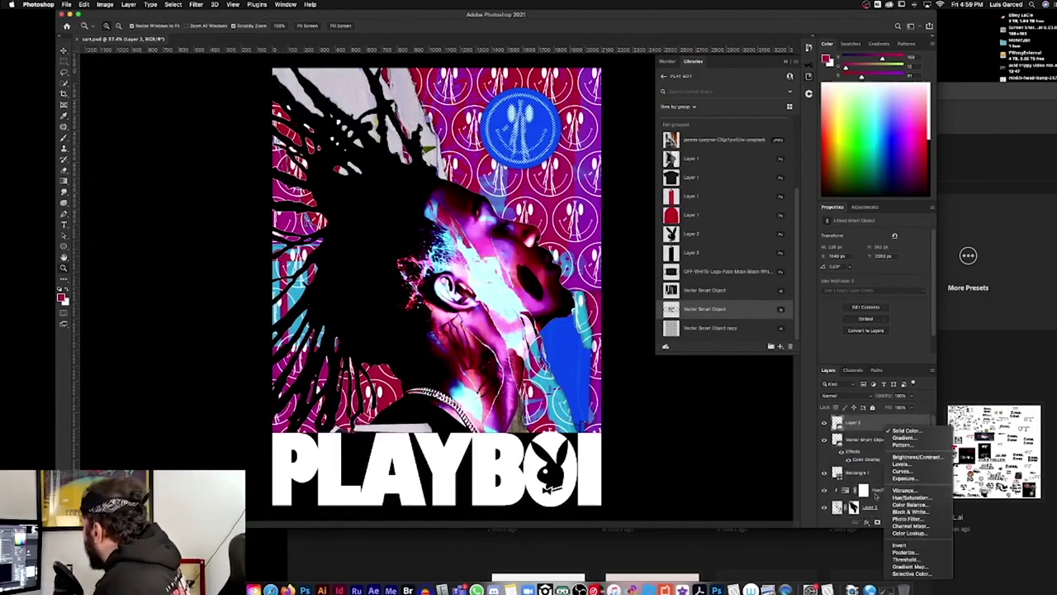
pyautogui.click(909, 533)
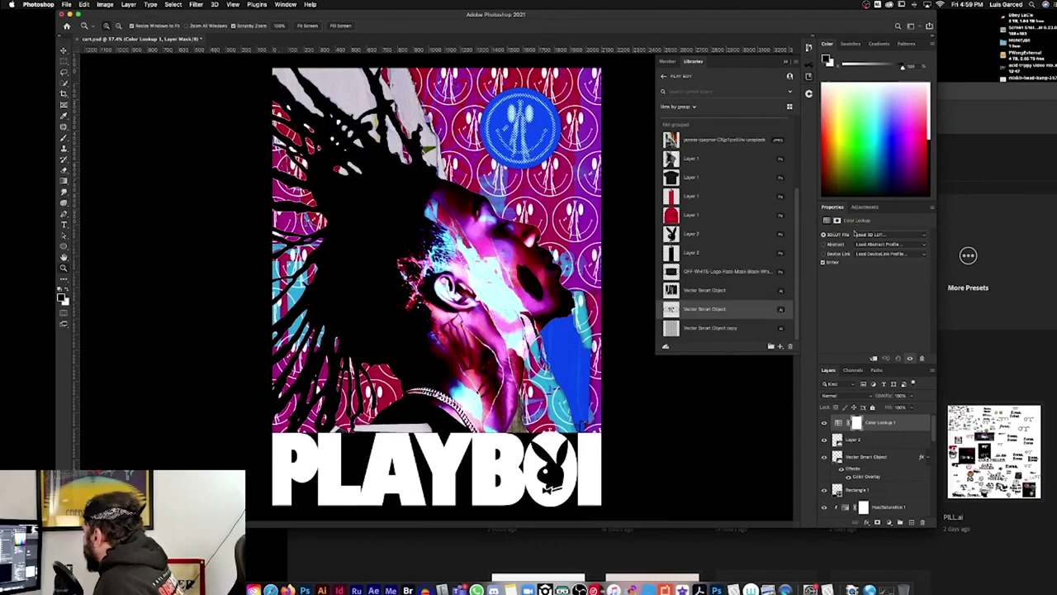
# Try several Fuji and Kodak film 3DLUTs on the Color Lookup layer and keep Kodak 5218 Kodak 2383 (by Adobe).cube
pyautogui.click(875, 238)
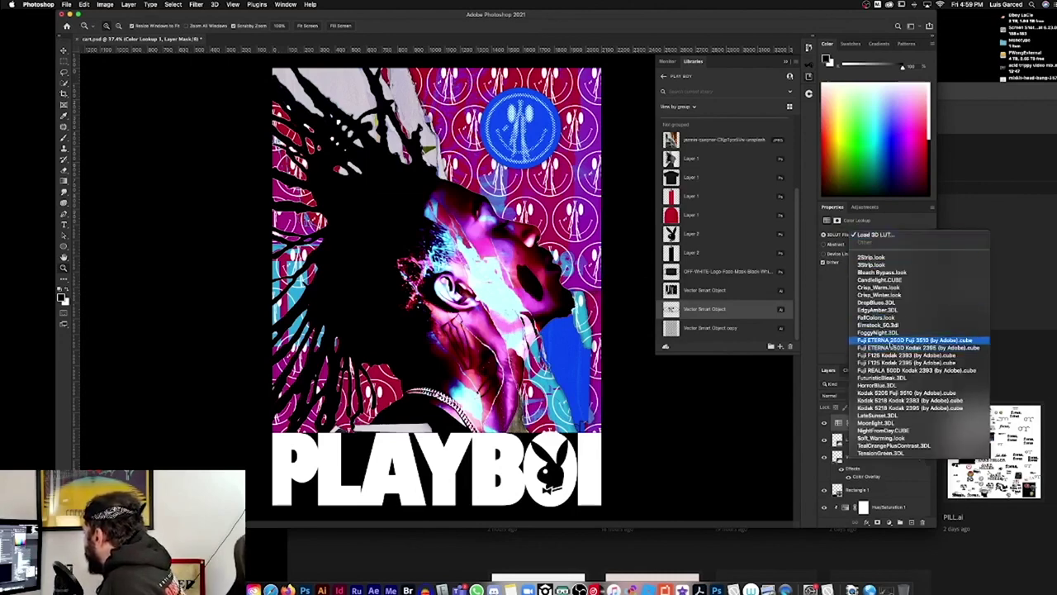
pyautogui.click(891, 341)
pyautogui.click(875, 236)
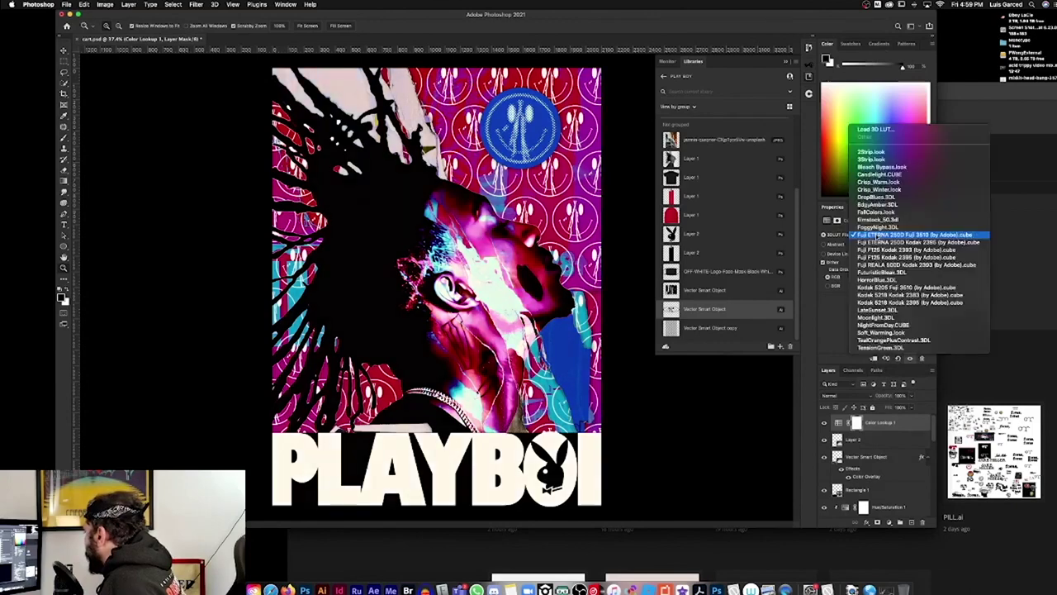
pyautogui.click(874, 242)
pyautogui.click(874, 238)
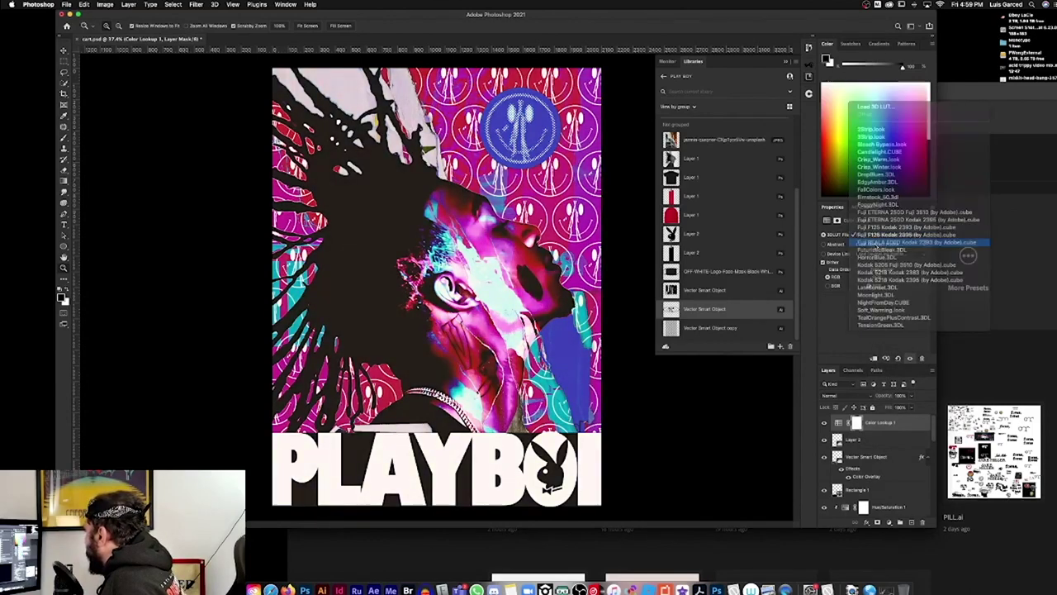
pyautogui.click(874, 242)
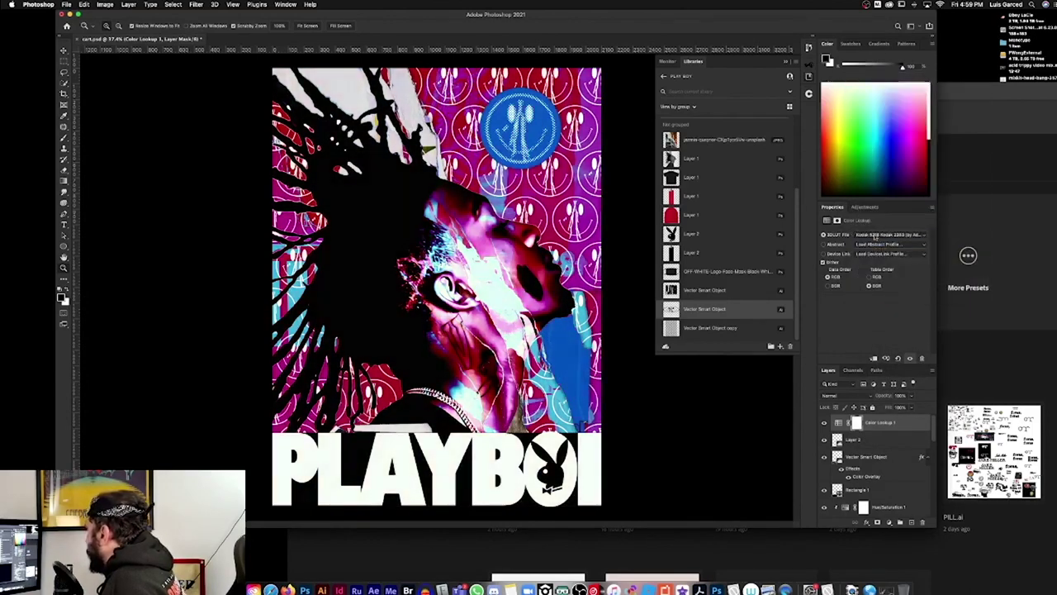
pyautogui.click(875, 236)
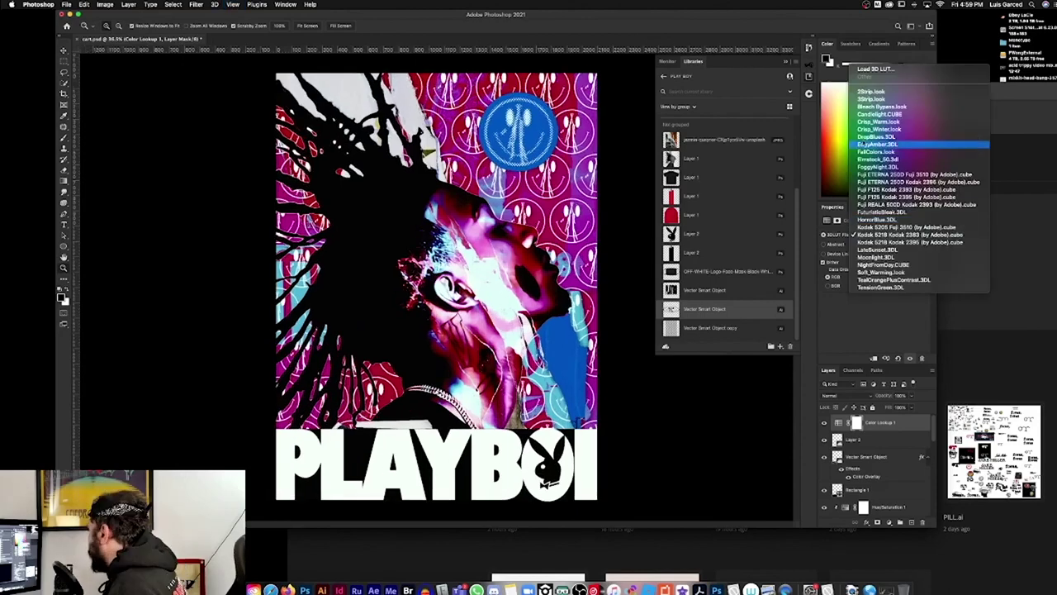
pyautogui.click(857, 335)
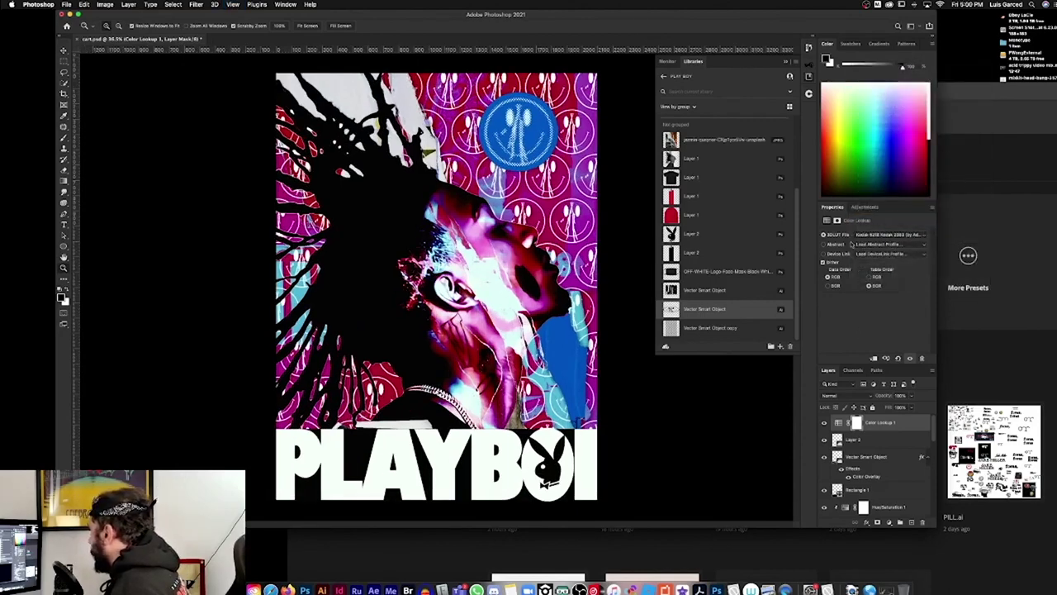
pyautogui.click(864, 236)
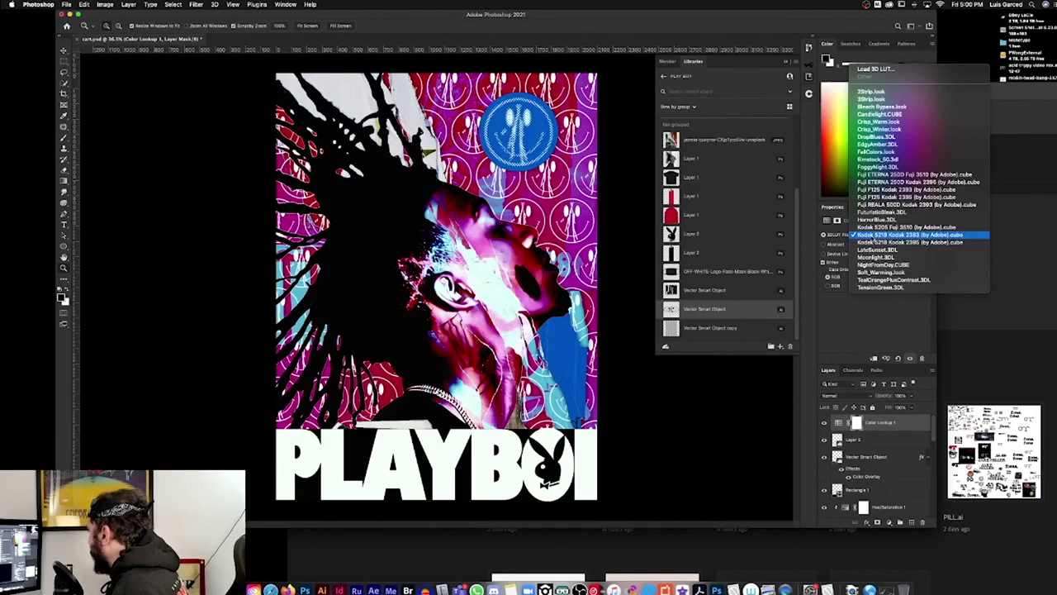
pyautogui.click(872, 322)
pyautogui.moveTo(499, 315); pyautogui.dragTo(464, 319)
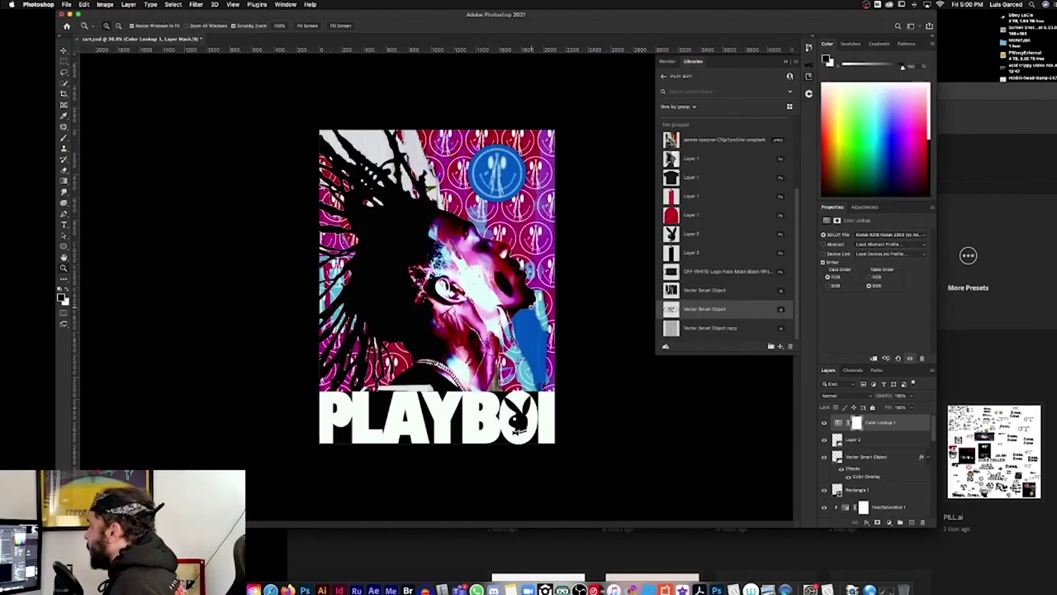
# Switch to full-screen mode and group all layers above the Color Fill 1 background
pyautogui.press('f')
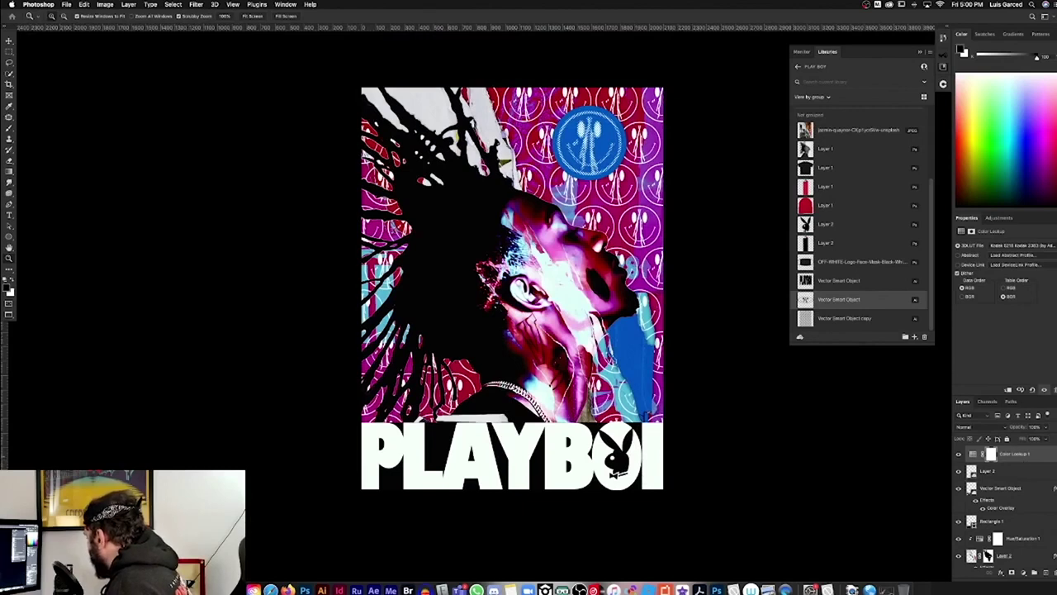
pyautogui.scroll(-3, 1043, 456)
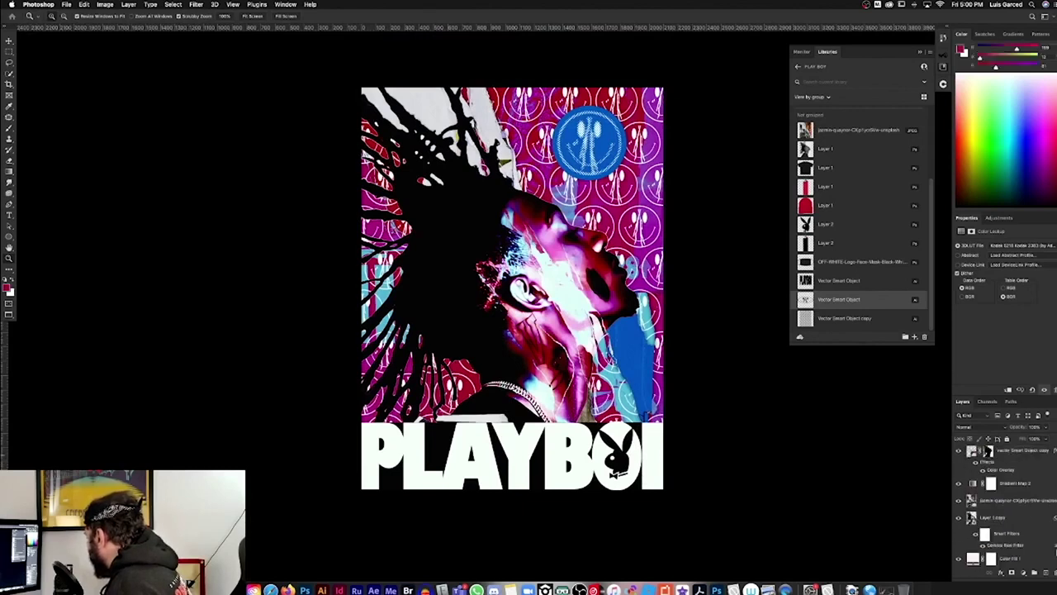
pyautogui.click(1021, 535)
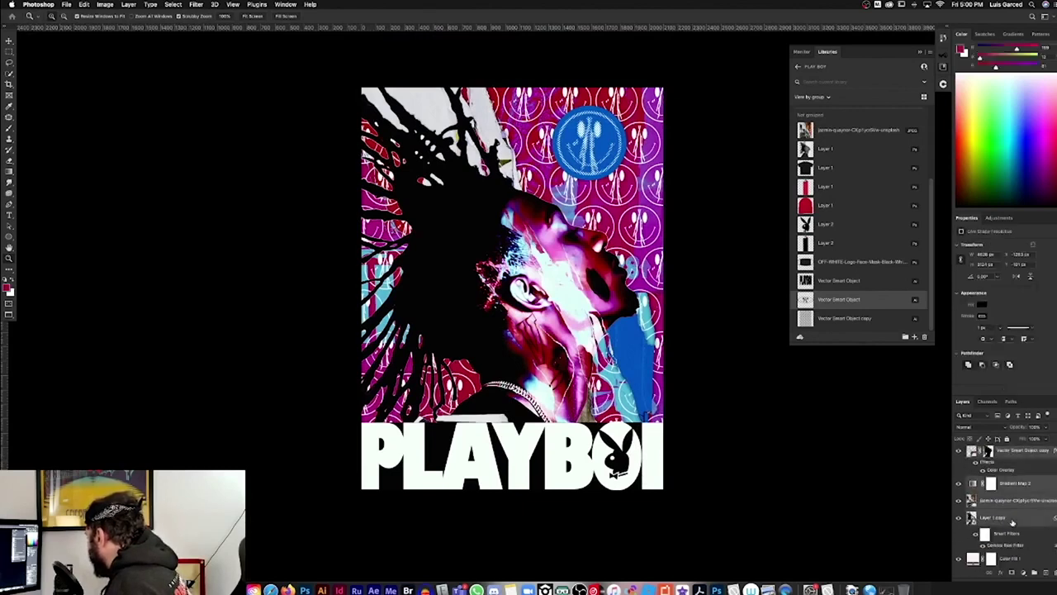
pyautogui.click(1035, 576)
# Check the group by hiding and showing it, and add a layer mask to it from a selection of the background fill
pyautogui.click(958, 451)
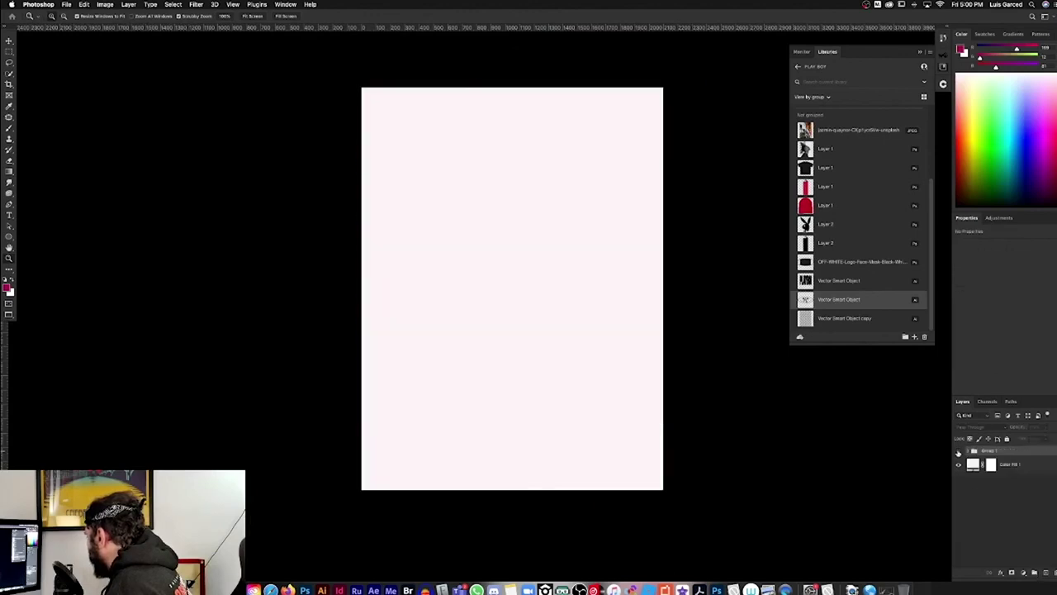
pyautogui.click(959, 452)
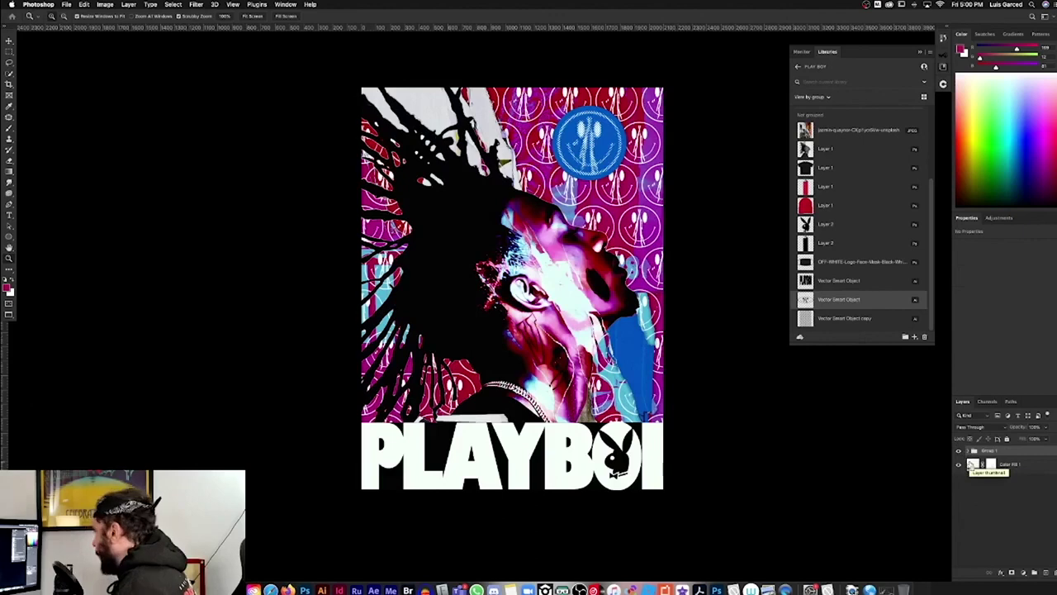
pyautogui.keyDown('super'); pyautogui.click(971, 465); pyautogui.keyUp('super')
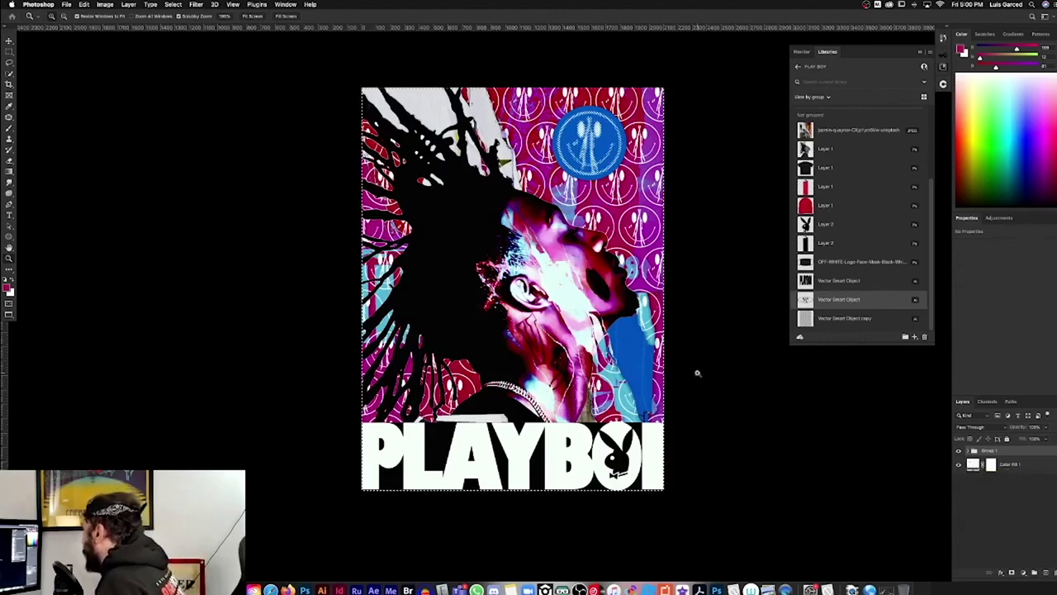
pyautogui.click(1012, 572)
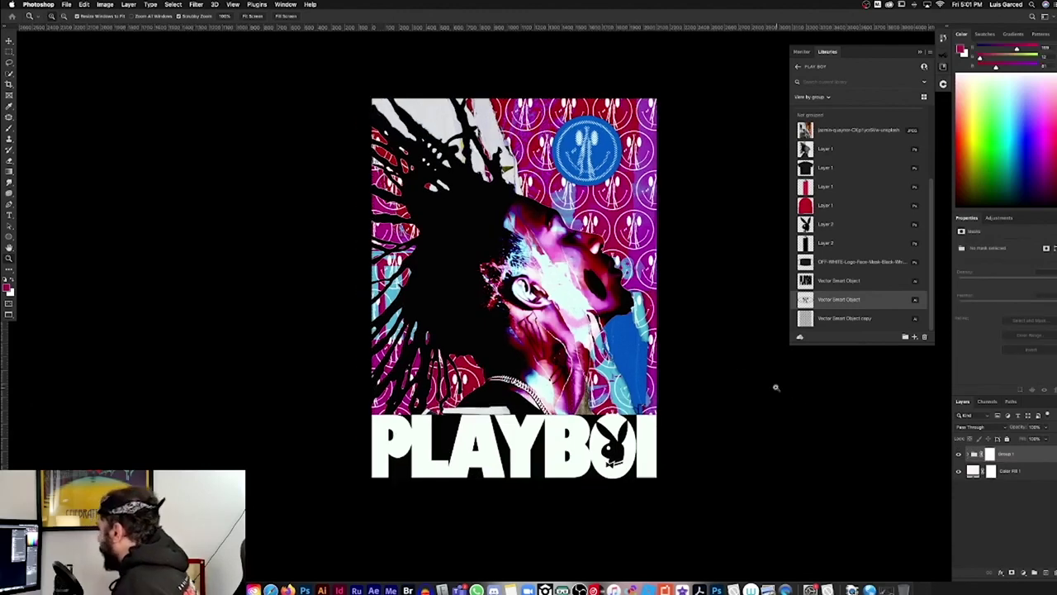
# Crop outward evenly around the poster centre to a width of about 2164 px, adding a thin white border on all sides
pyautogui.click(9, 85)
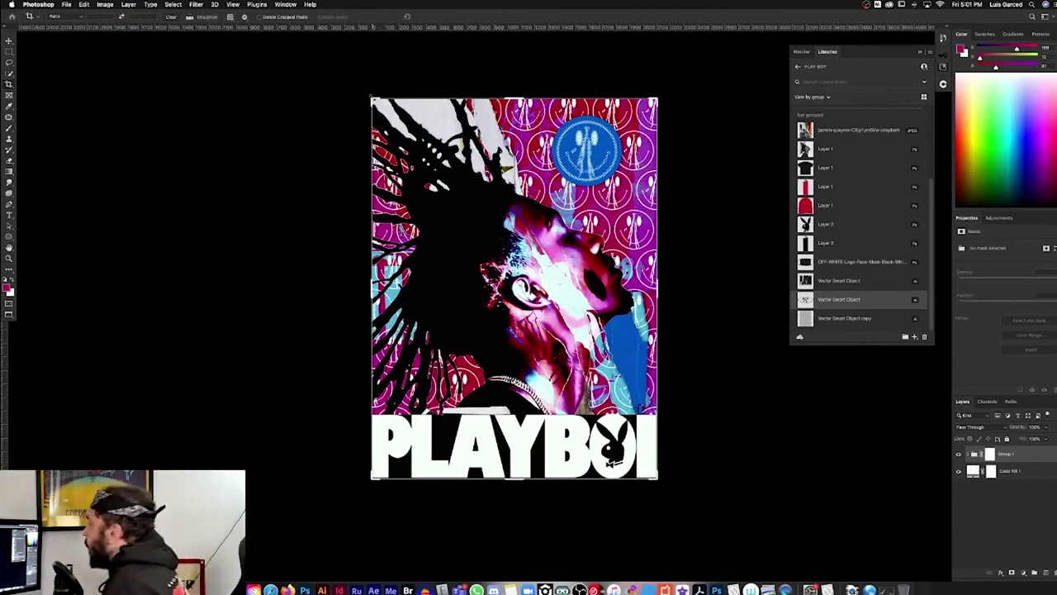
pyautogui.click(372, 97)
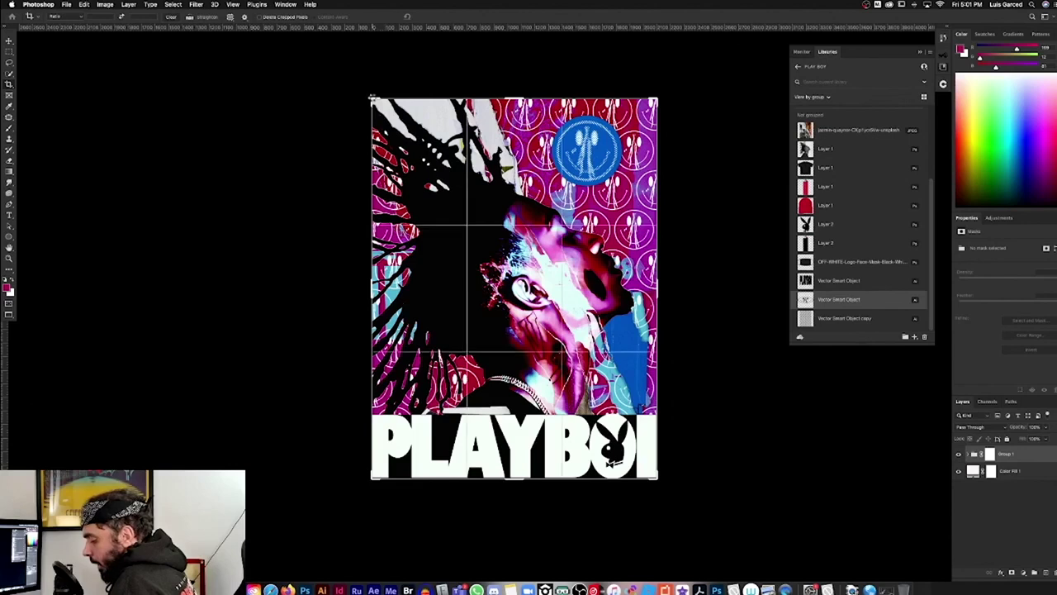
pyautogui.click(370, 96)
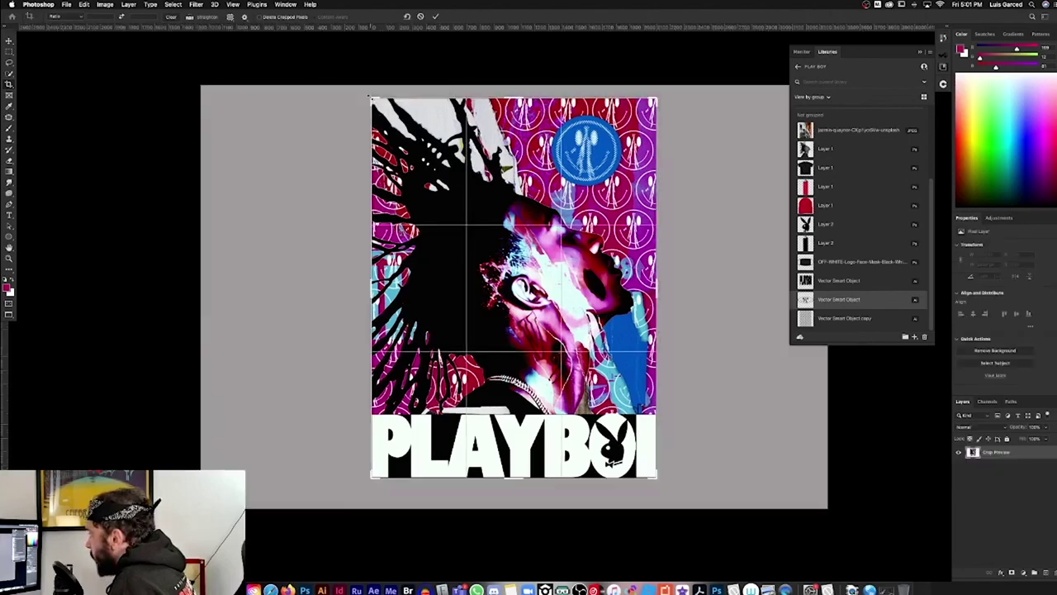
pyautogui.moveTo(368, 96); pyautogui.dragTo(364, 91)
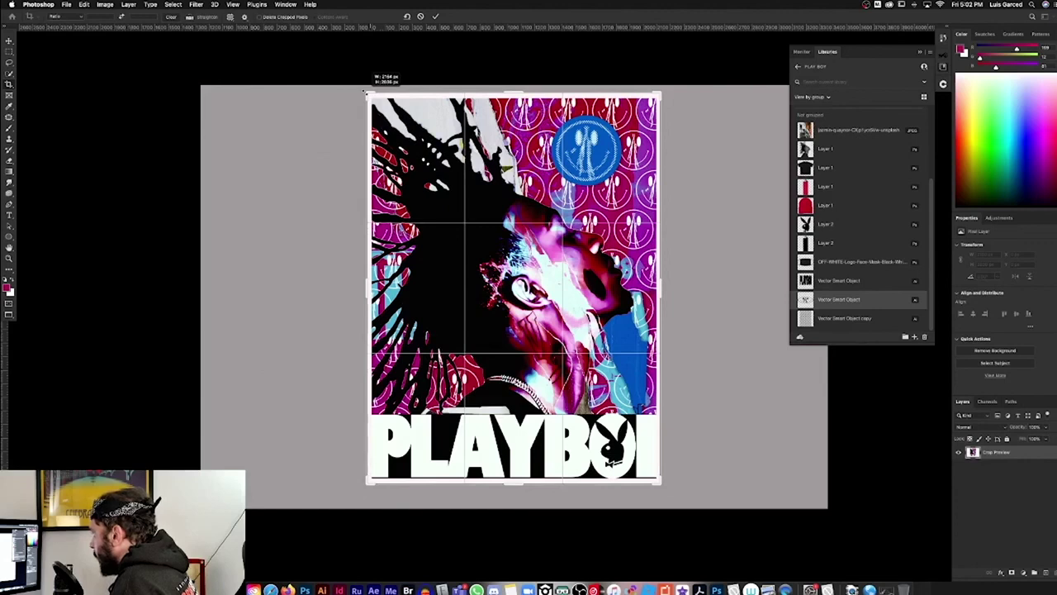
pyautogui.moveTo(364, 91); pyautogui.dragTo(364, 91)
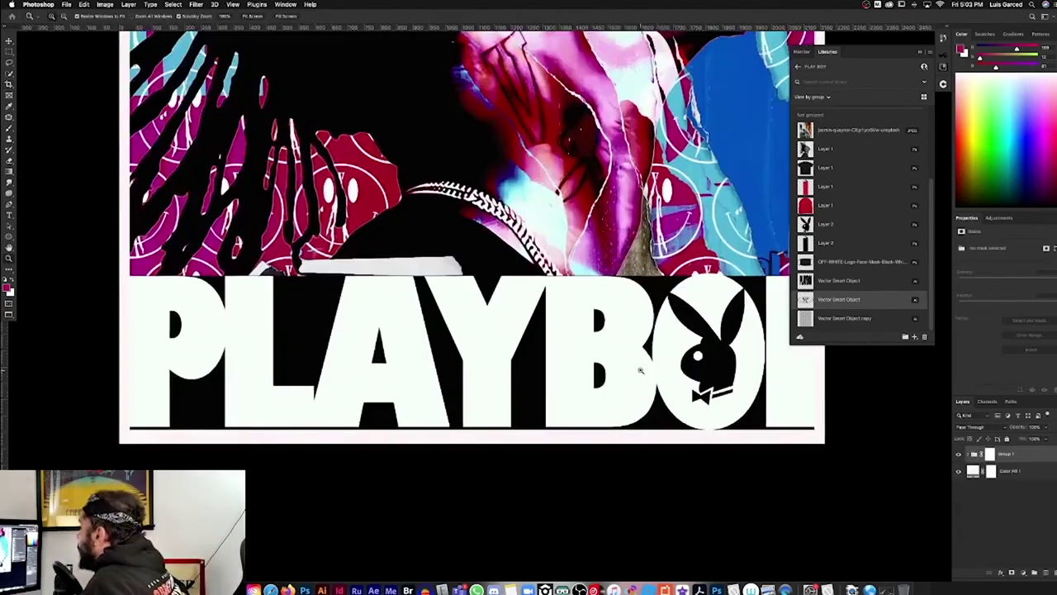
# Select the PLAYBOI wordmark and bunny logo without Rectangle 1, and lower them to meet the black band's top edge
pyautogui.moveTo(641, 370)
pyautogui.mouseDown()
pyautogui.moveTo(608, 365)
pyautogui.moveTo(636, 374)
pyautogui.mouseUp()
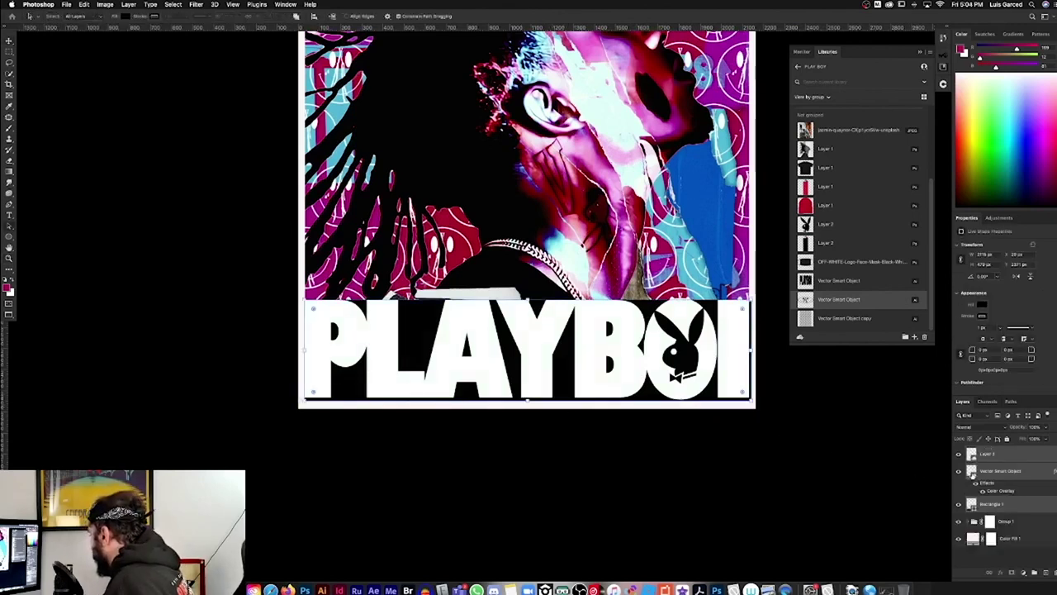
pyautogui.click(972, 506)
pyautogui.press('v')
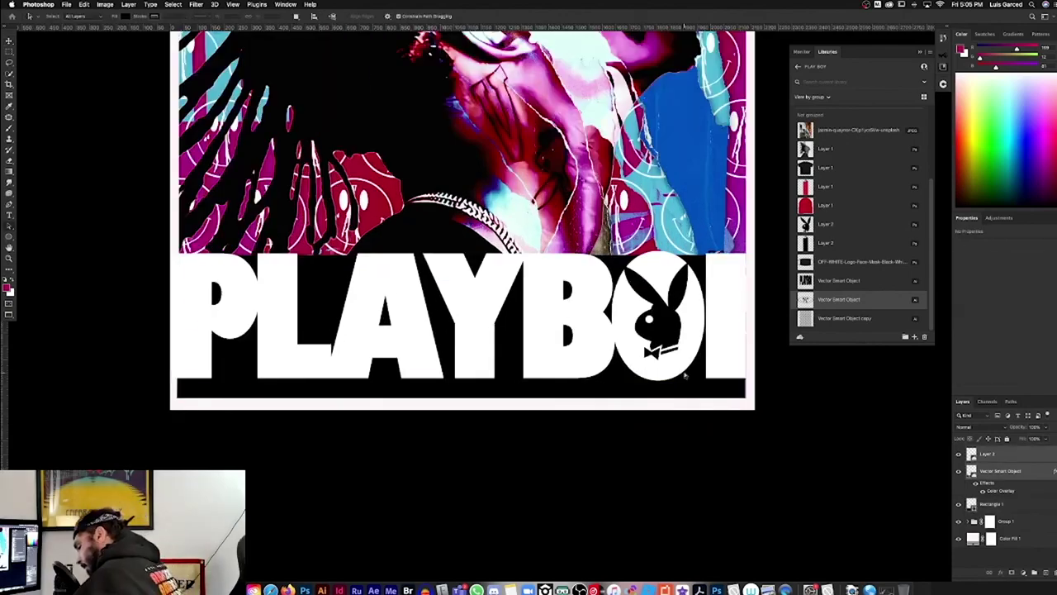
pyautogui.press('super+minus')
pyautogui.press('super+minus')
pyautogui.press('super+minus')
pyautogui.press('super+minus')
pyautogui.moveTo(567, 288)
pyautogui.mouseDown()
pyautogui.moveTo(576, 289)
pyautogui.moveTo(556, 287)
pyautogui.moveTo(567, 293)
pyautogui.mouseUp()
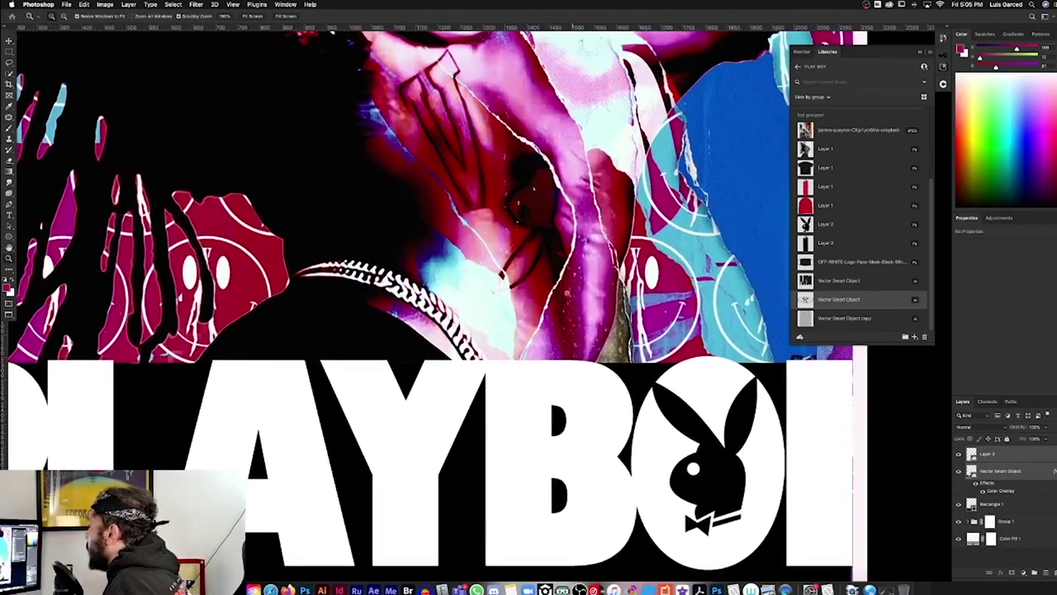
pyautogui.click(193, 341)
pyautogui.click(193, 340)
pyautogui.press('v')
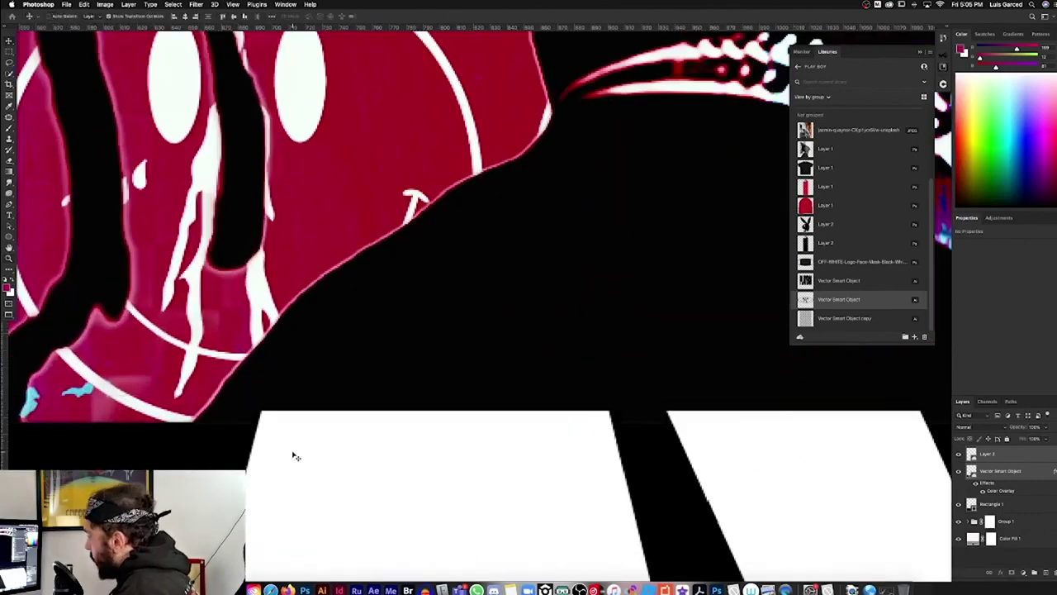
pyautogui.moveTo(295, 455); pyautogui.dragTo(295, 465)
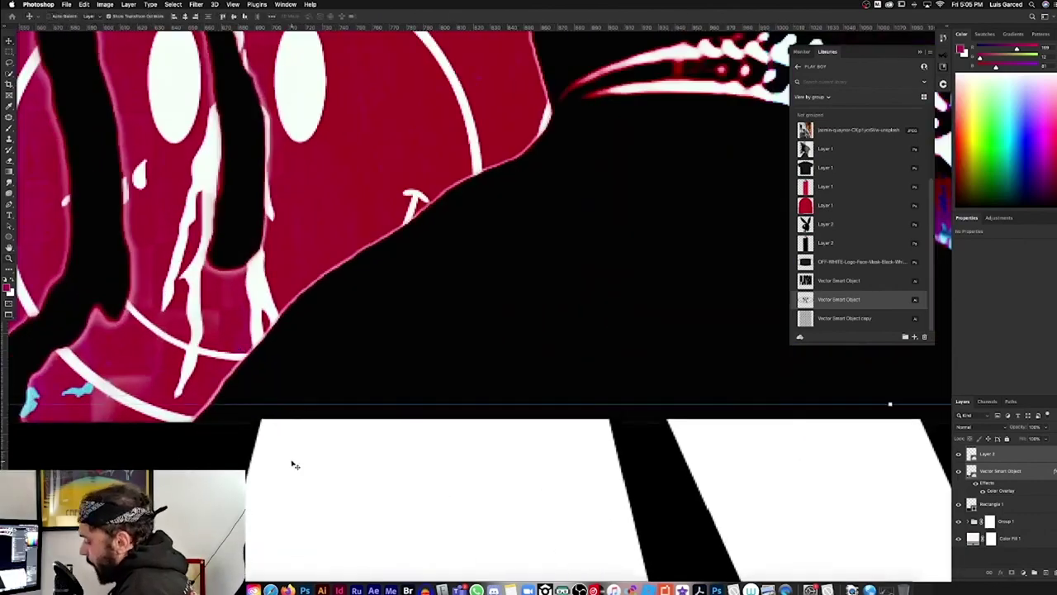
# Examine the whole bordered poster and a close-up of the portrait, checking the border, title and badge
pyautogui.press('super+minus')
pyautogui.press('super+minus')
pyautogui.press('super+minus')
pyautogui.press('super+minus')
pyautogui.press('super+minus')
pyautogui.press('a')
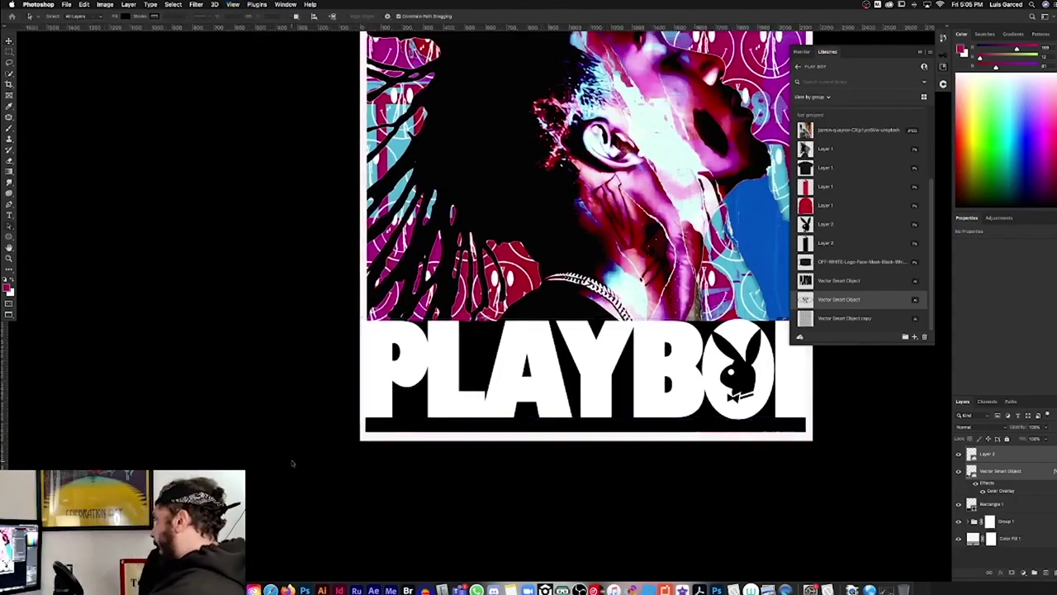
pyautogui.press('super+minus')
pyautogui.press('super+minus')
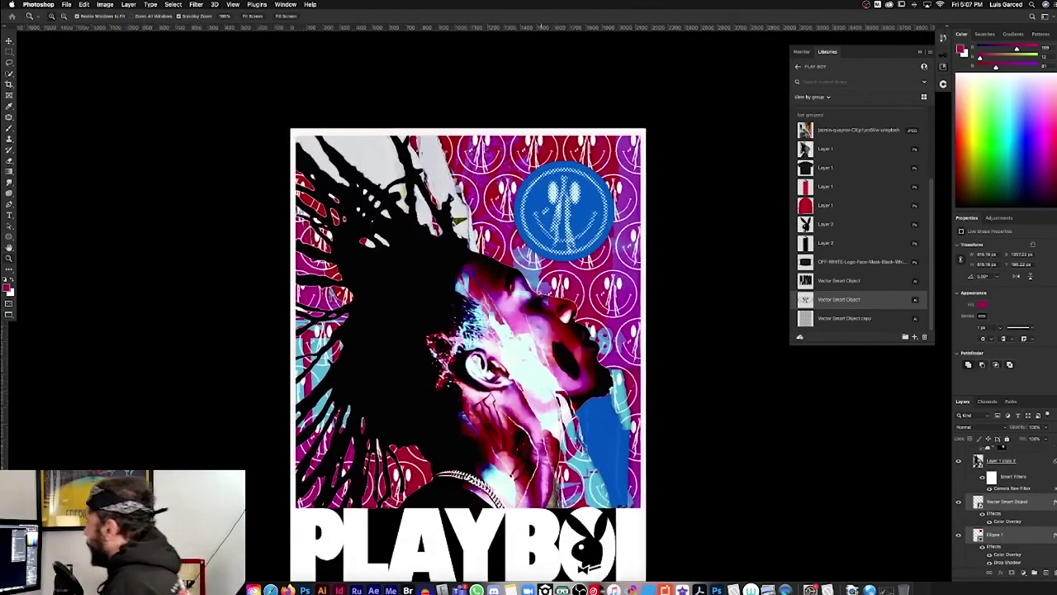
pyautogui.press('super+minus')
pyautogui.press('super+plus')
pyautogui.press('super+plus')
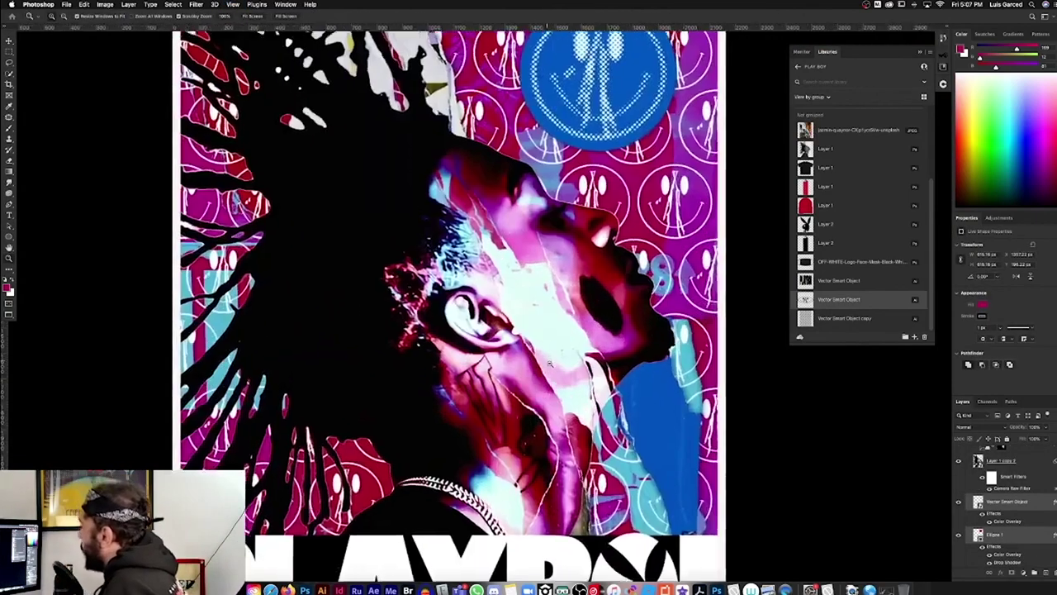
pyautogui.moveTo(550, 363); pyautogui.dragTo(578, 347)
pyautogui.scroll(5, 990, 462)
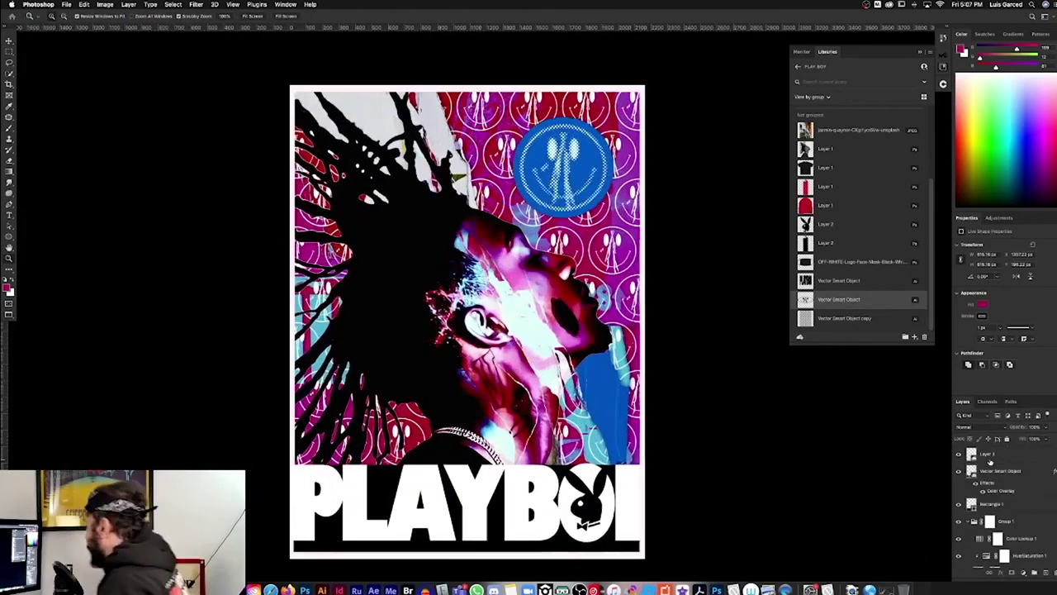
# Add a new layer above Layer 2 and fill it with 50% Gray at 100% opacity in Normal mode
pyautogui.click(999, 457)
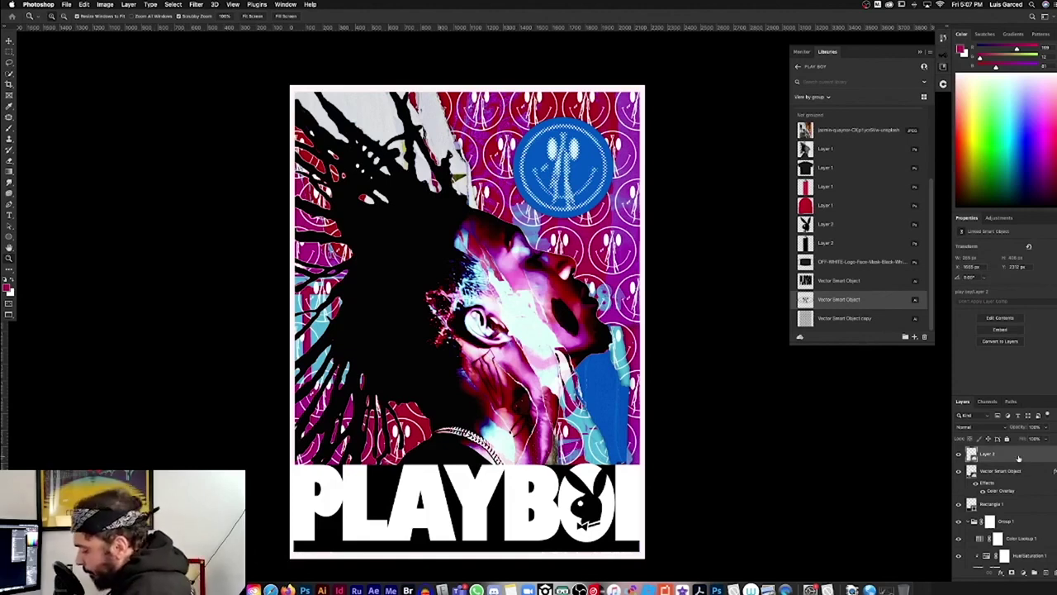
pyautogui.press('super+shift+n')
pyautogui.press('Return')
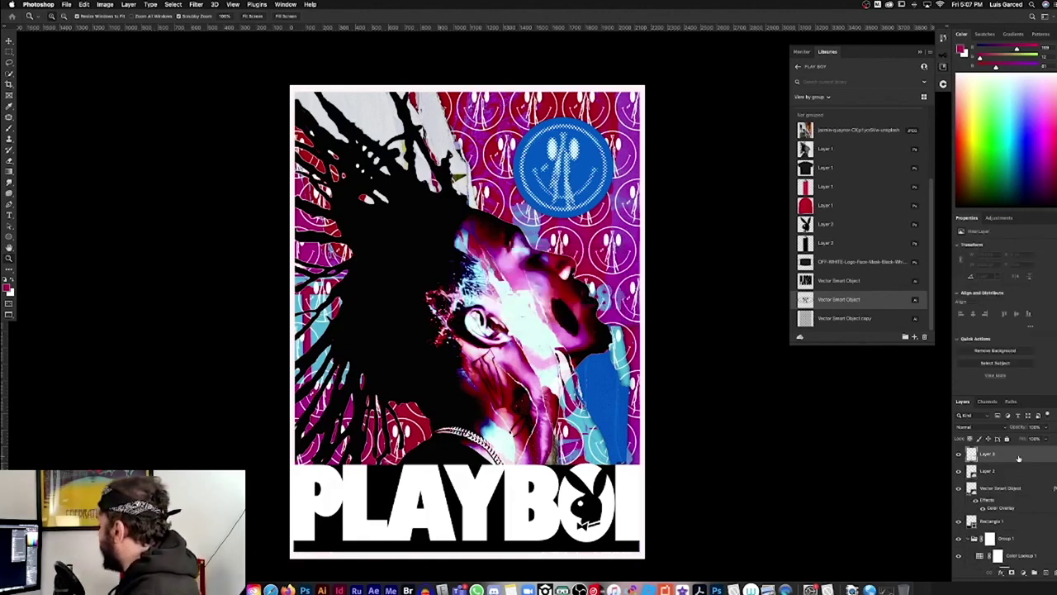
pyautogui.click(84, 4)
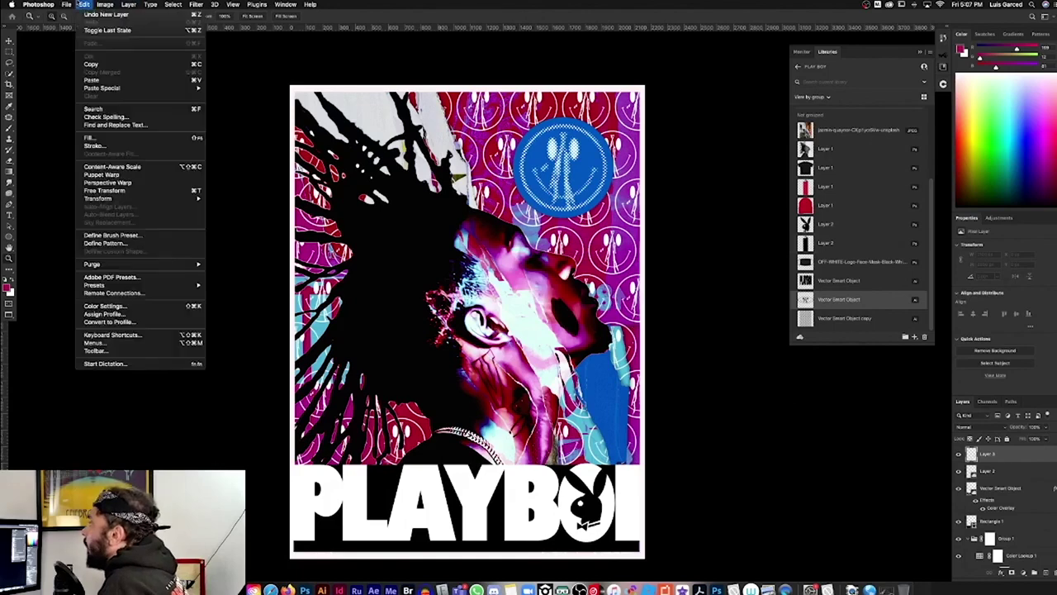
pyautogui.click(93, 137)
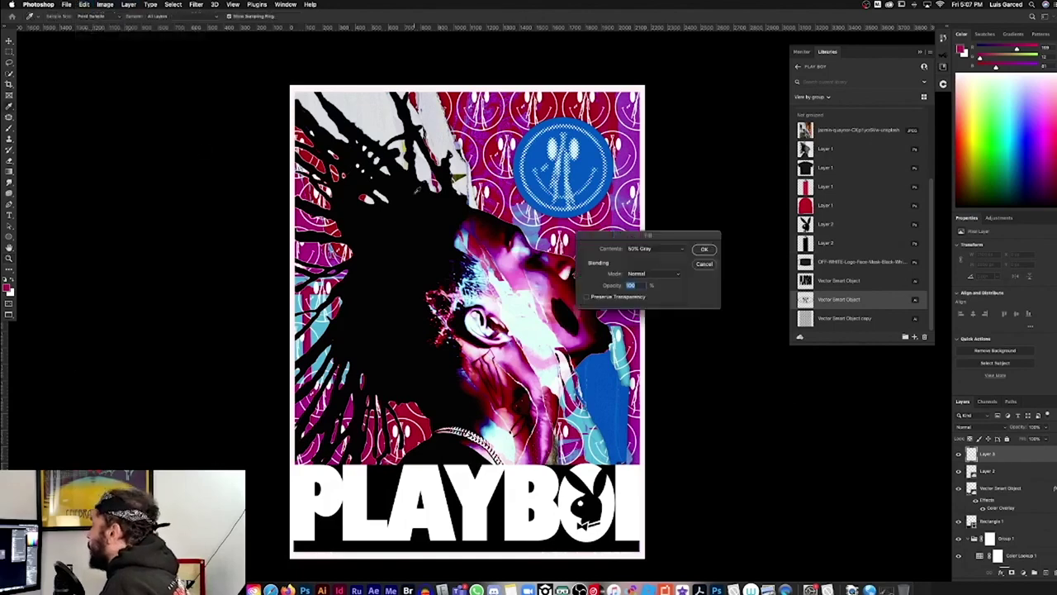
pyautogui.click(703, 250)
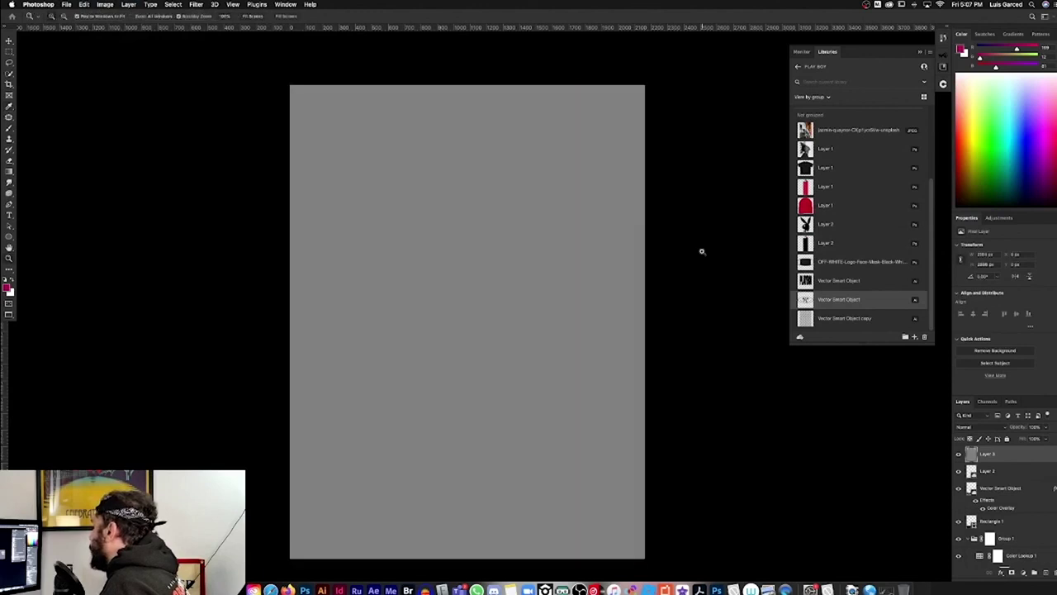
# Convert the gray Layer 3 for smart filters
pyautogui.click(196, 4)
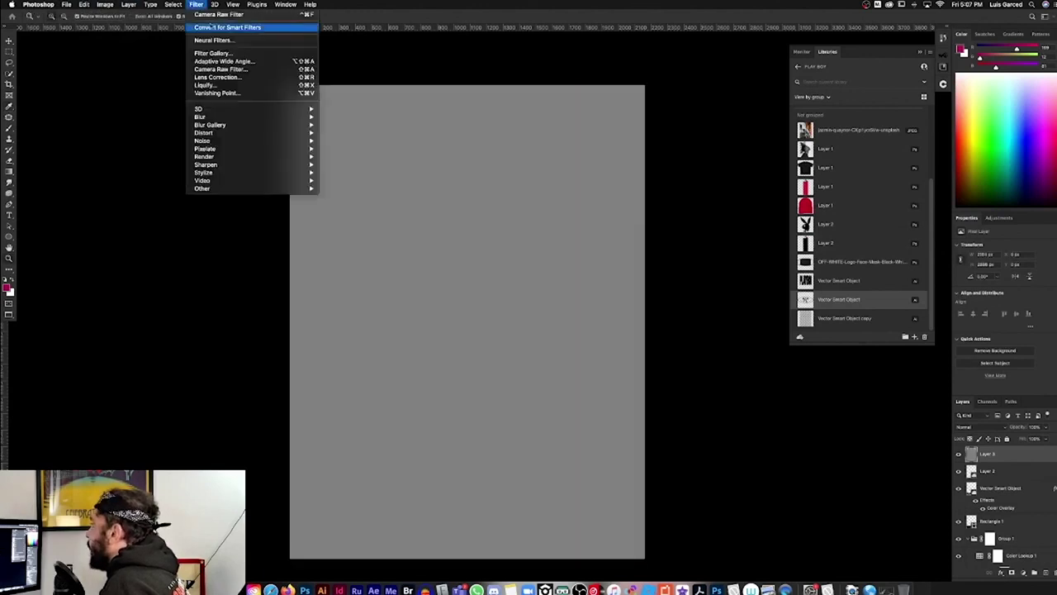
pyautogui.click(212, 28)
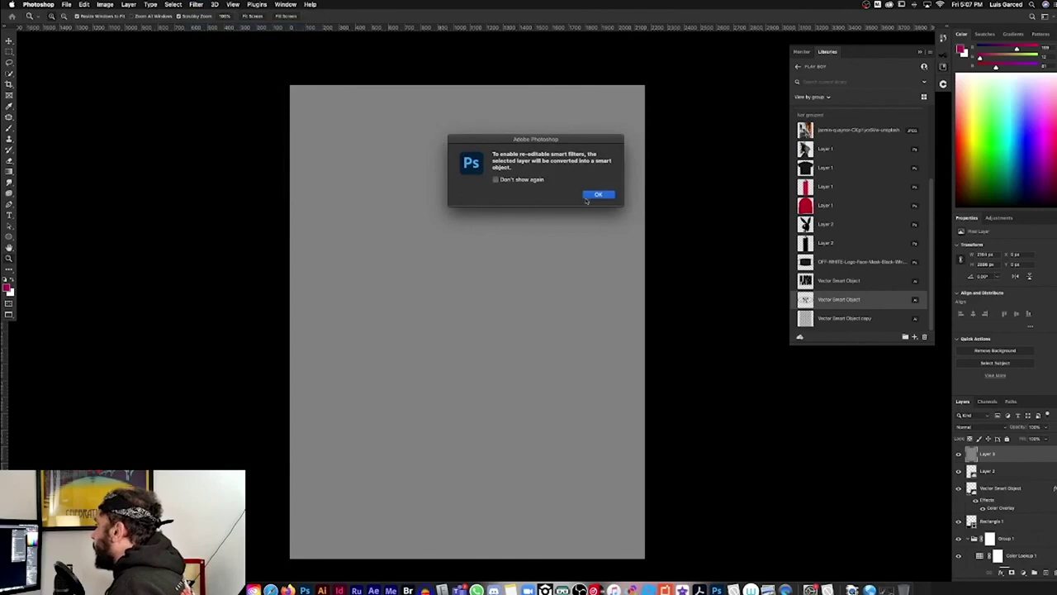
pyautogui.click(601, 196)
# Apply an Add Noise filter to Layer 3 with a 35% amount, Gaussian distribution and Monochromatic enabled
pyautogui.click(196, 5)
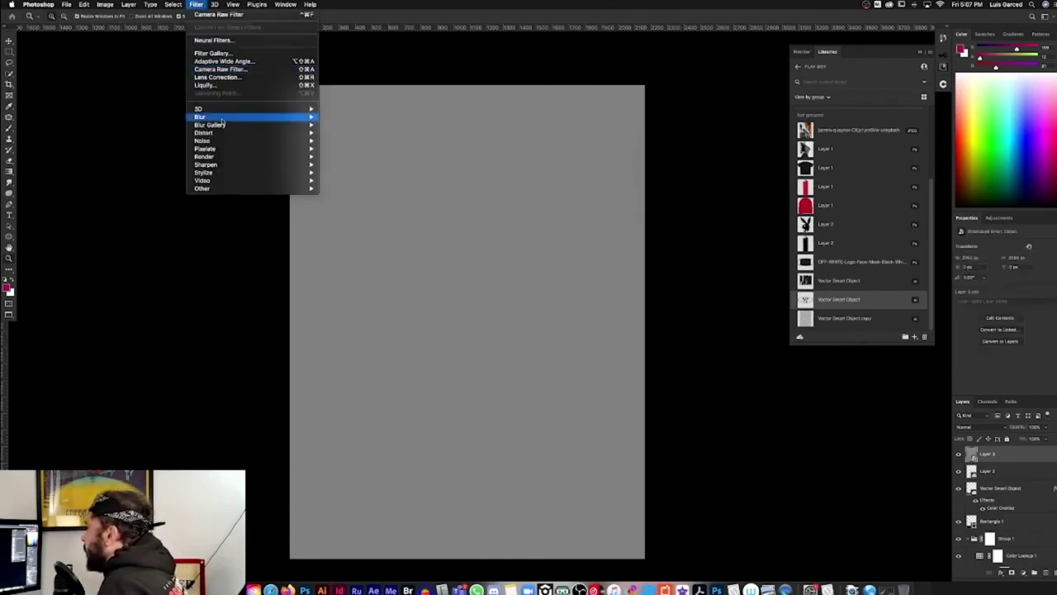
pyautogui.moveTo(225, 142)
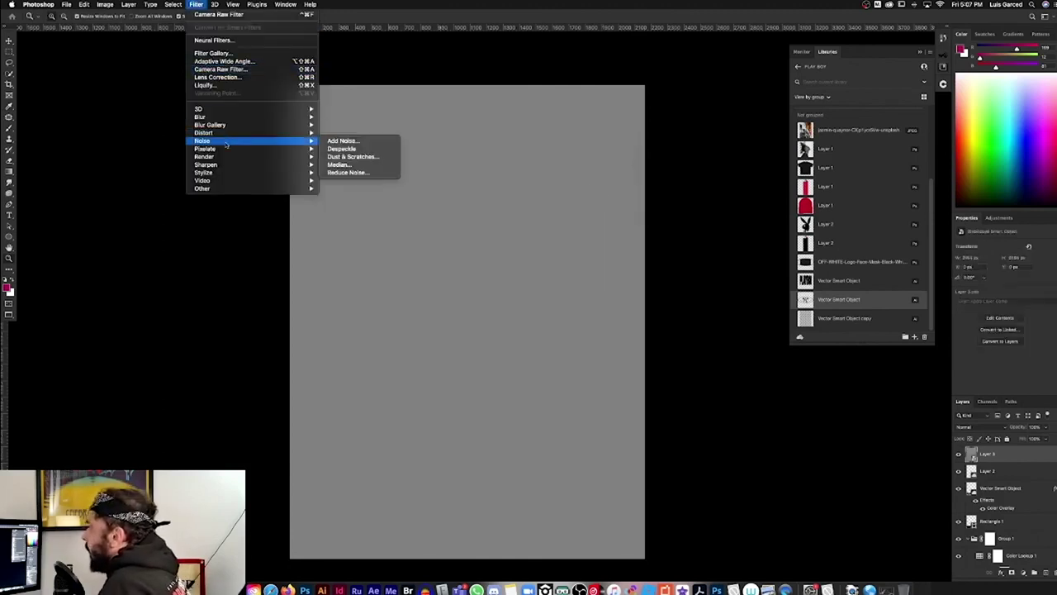
pyautogui.click(342, 140)
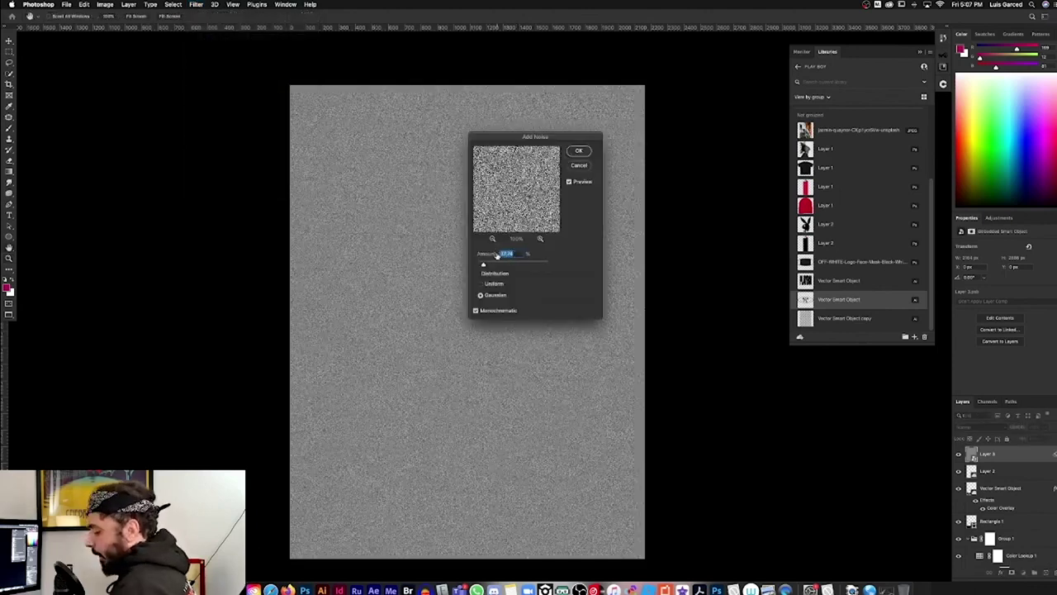
pyautogui.press('BackSpace')
pyautogui.write('3')
pyautogui.write('5')
pyautogui.click(578, 151)
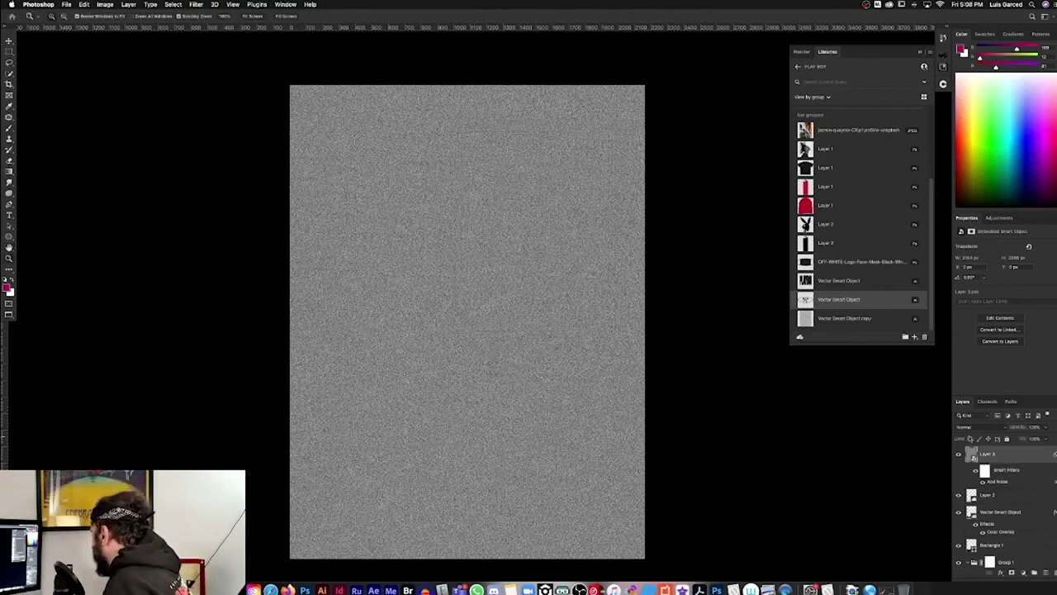
# Try the Soft Light blend mode on the noise layer and inspect the grain on the torn paper
pyautogui.click(966, 428)
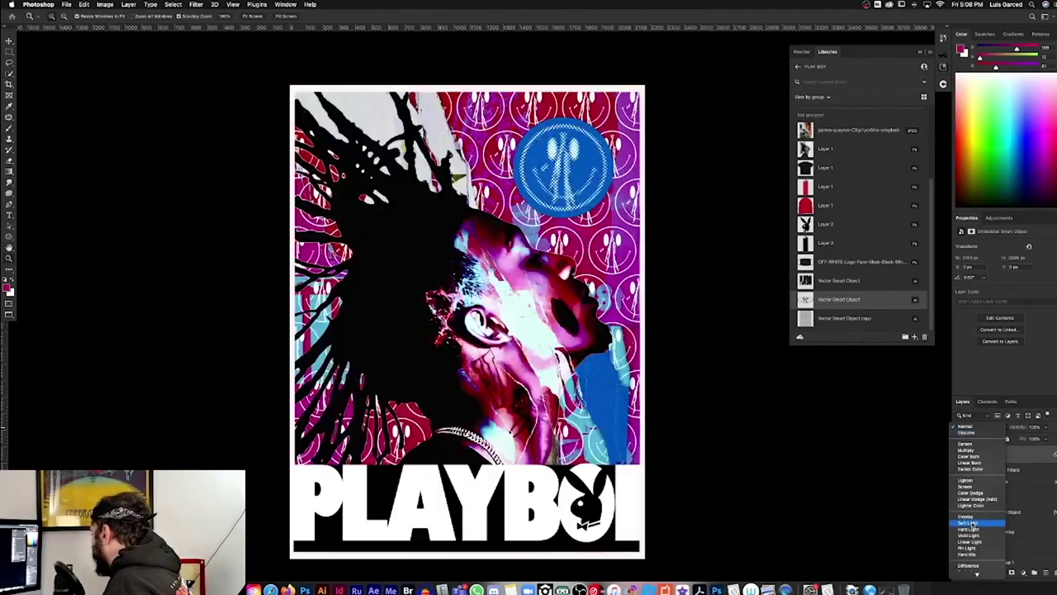
pyautogui.click(970, 523)
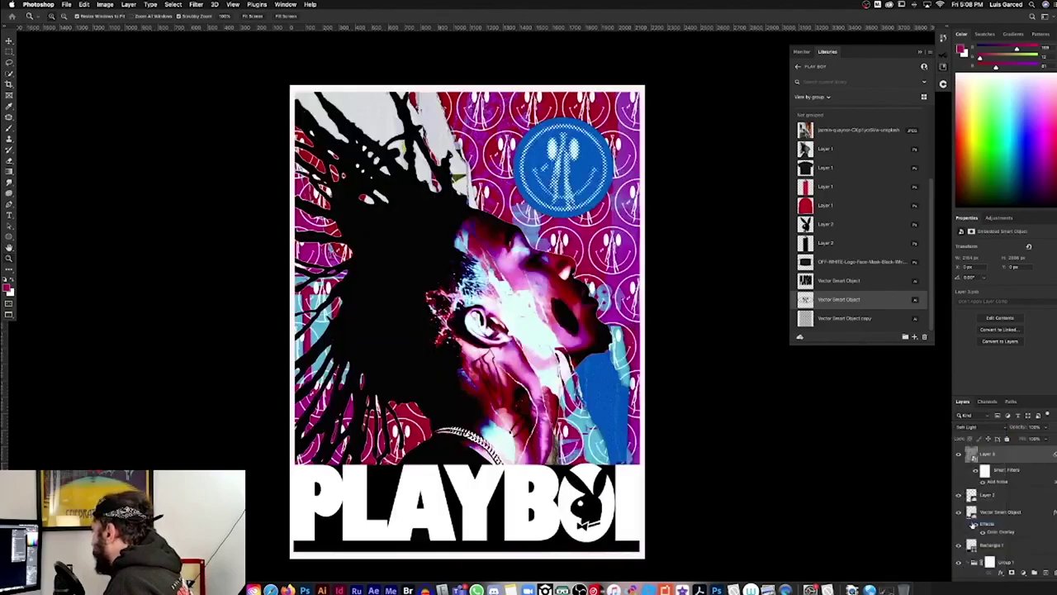
pyautogui.scroll(5, 614, 393)
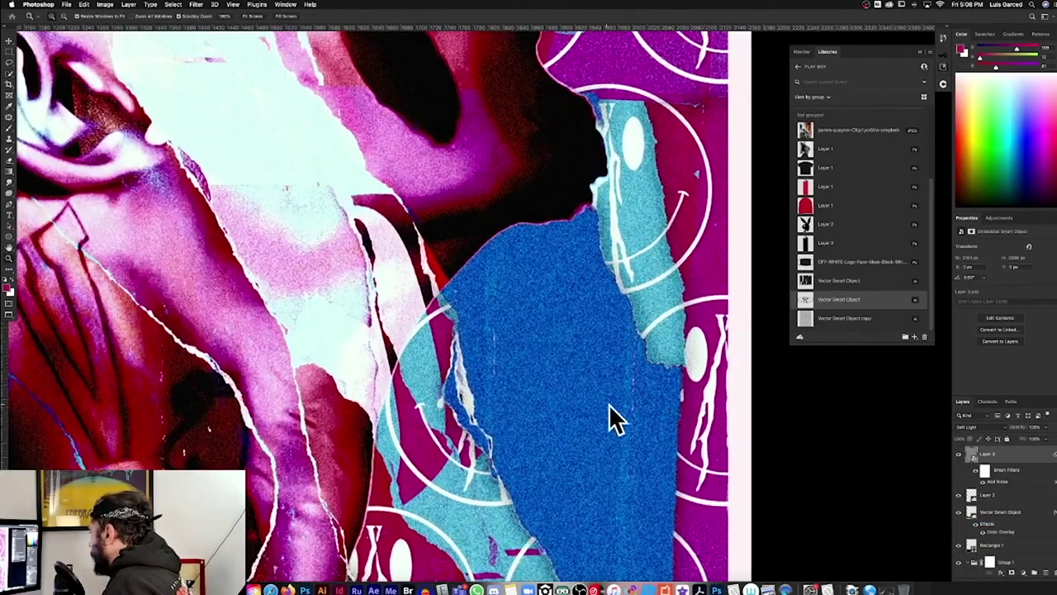
pyautogui.scroll(-6, 614, 418)
pyautogui.scroll(1, 707, 427)
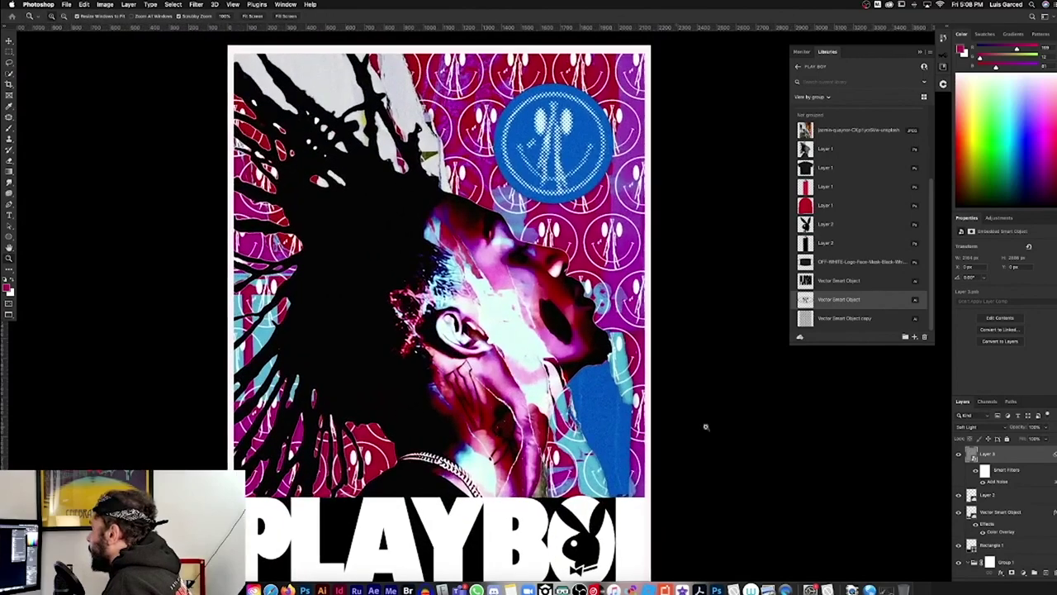
# Set the noise layer's blend mode to Vivid Light and check the grain across the poster
pyautogui.click(971, 428)
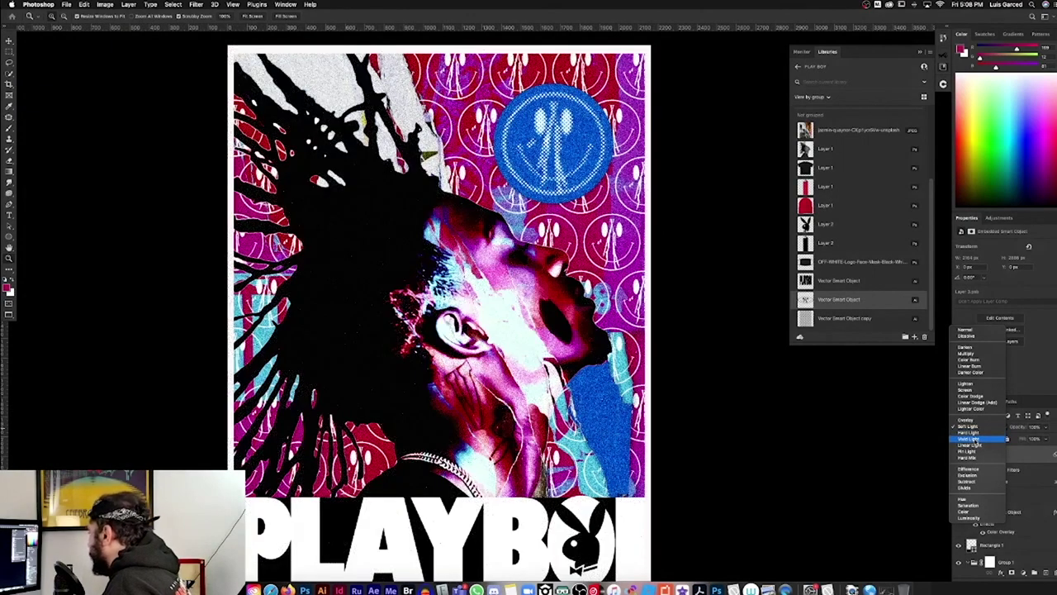
pyautogui.click(973, 439)
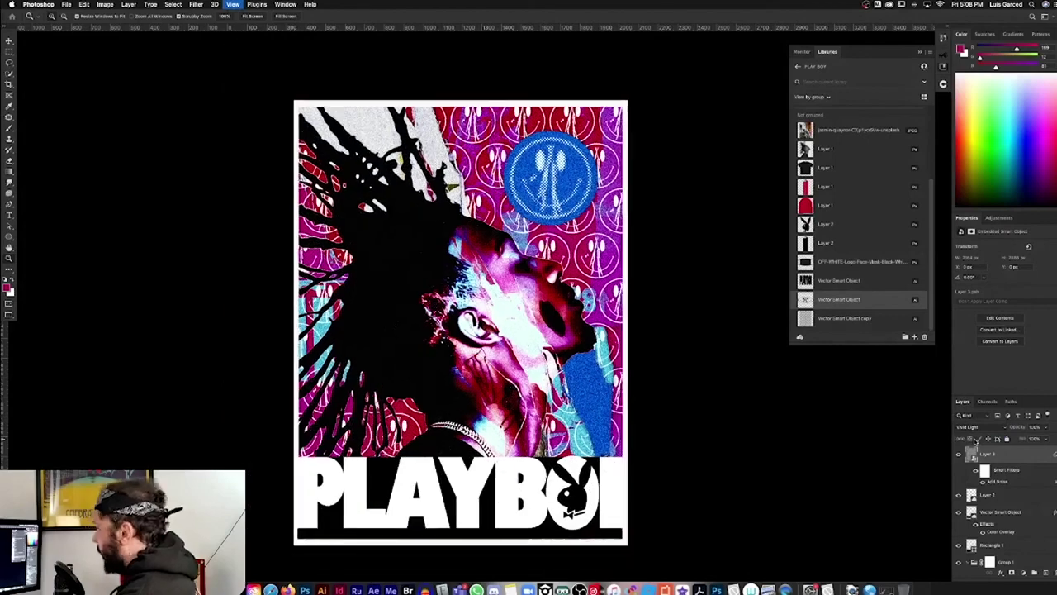
pyautogui.press('super+minus')
pyautogui.press('super+minus')
pyautogui.press('z')
pyautogui.moveTo(551, 331); pyautogui.dragTo(598, 421)
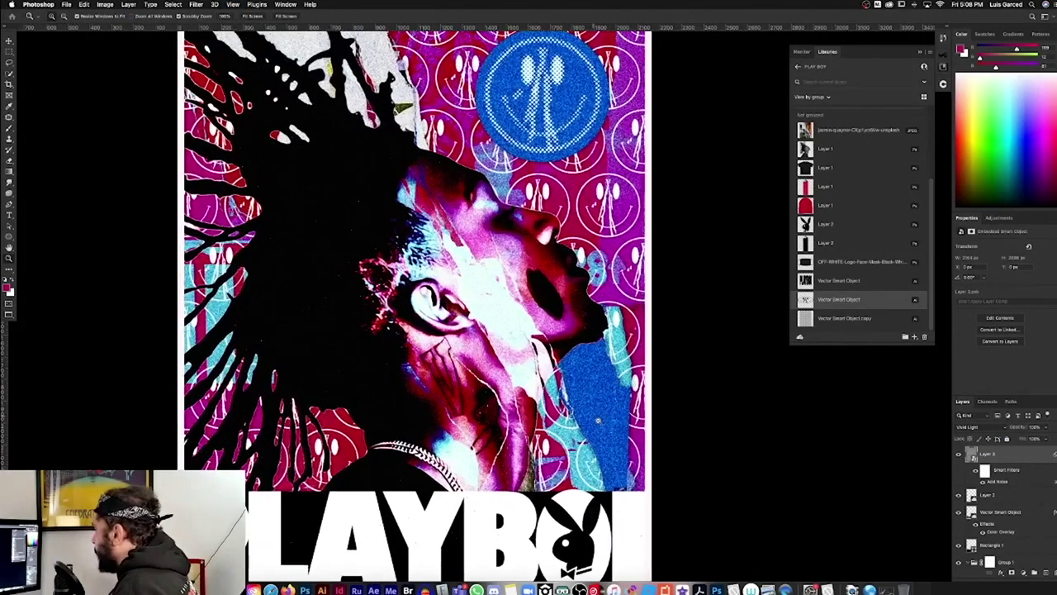
# Lower the amount of Layer 3's Add Noise smart filter to soften the grain
pyautogui.doubleClick(994, 486)
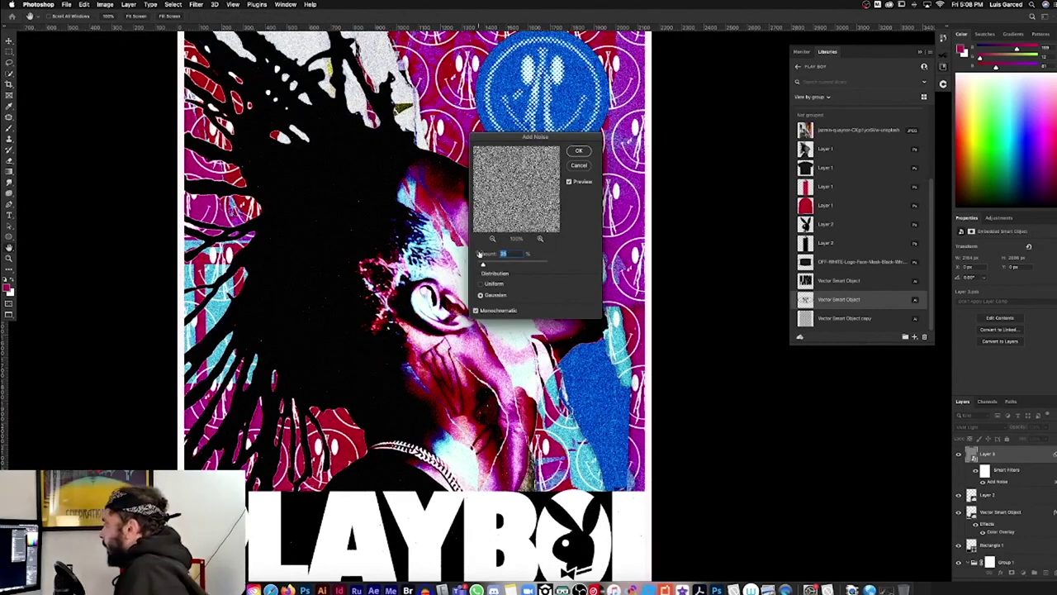
pyautogui.write('2')
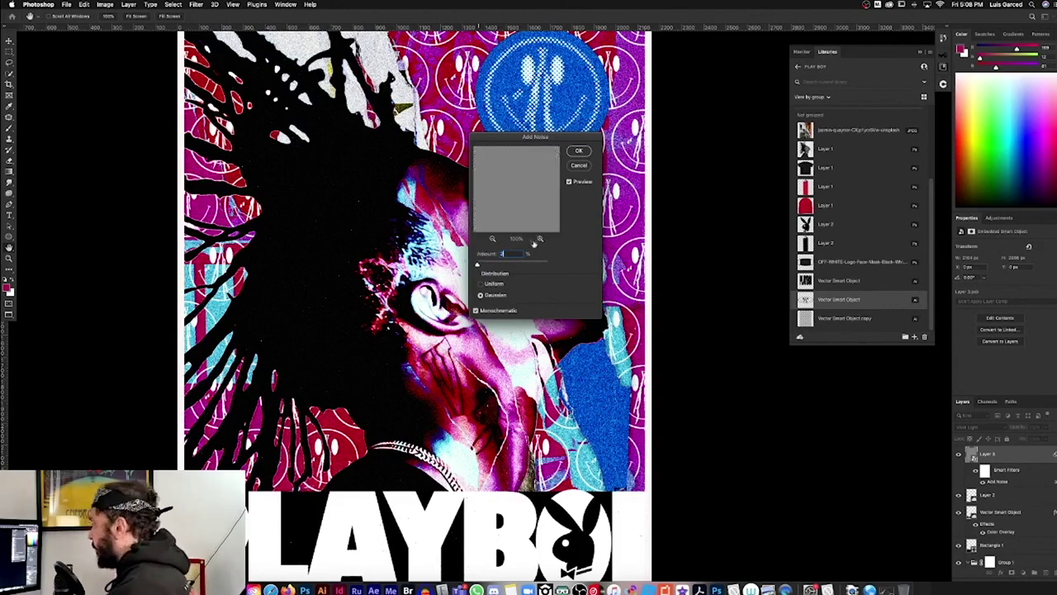
pyautogui.click(579, 152)
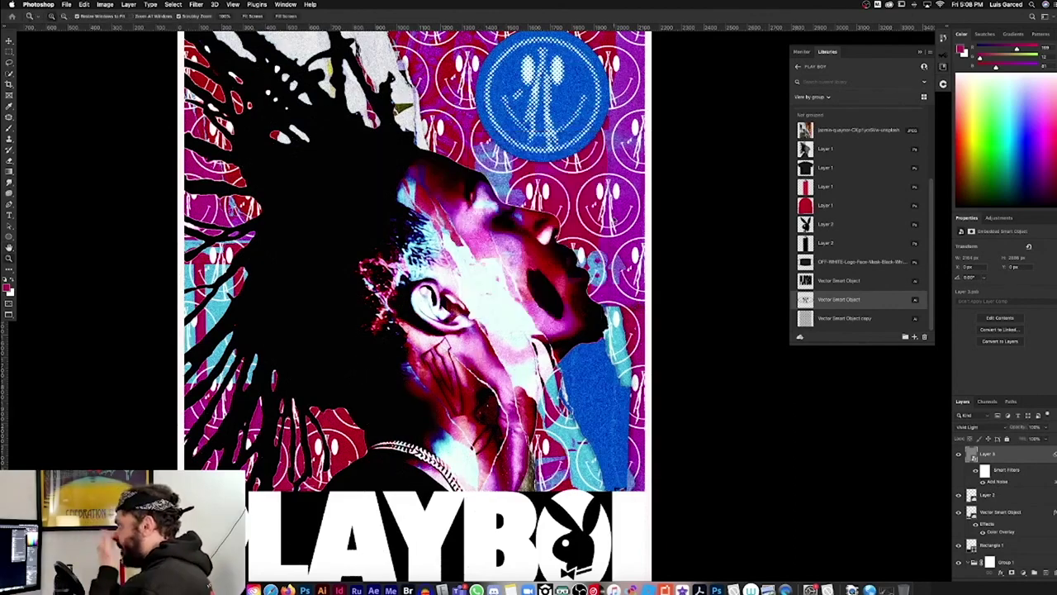
# Examine the grain and overall composition of the finished poster at several zoom levels
pyautogui.press('super+minus')
pyautogui.press('super+minus')
pyautogui.press('super+minus')
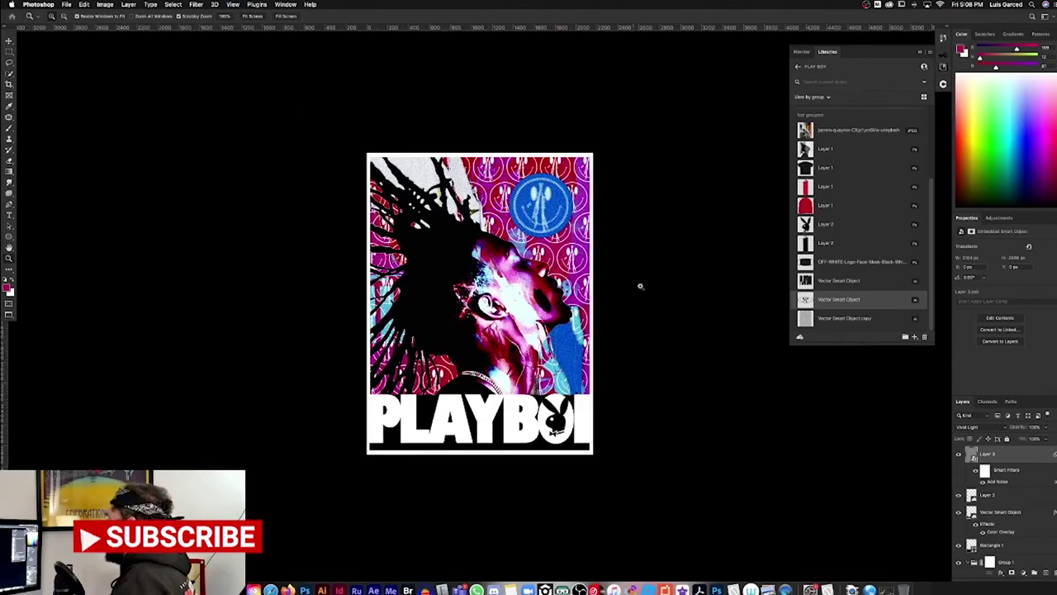
pyautogui.press('super+plus')
pyautogui.moveTo(495, 310); pyautogui.dragTo(510, 313)
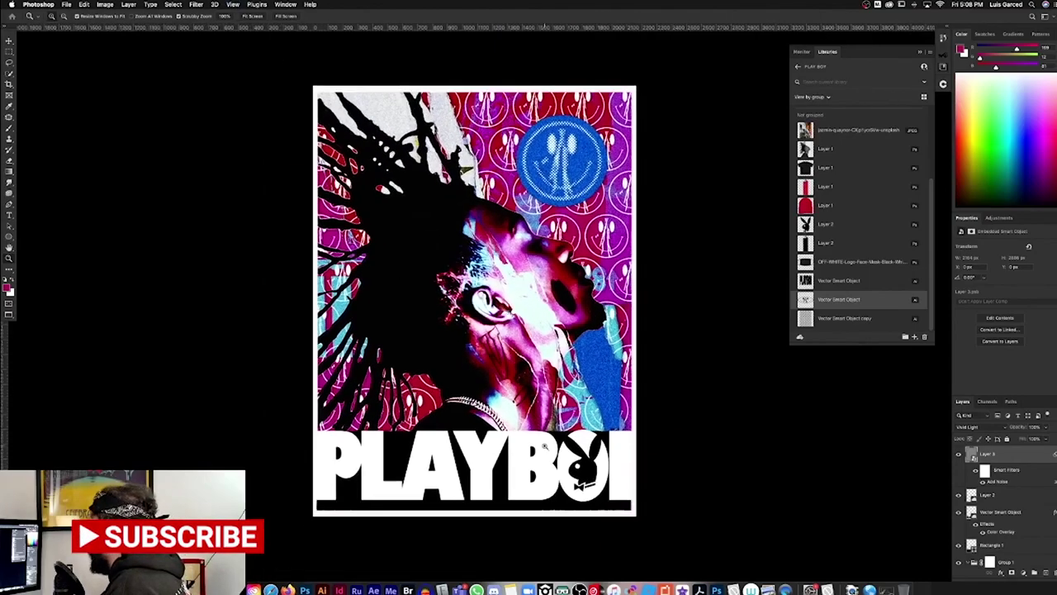
pyautogui.moveTo(543, 445); pyautogui.dragTo(552, 444)
pyautogui.scroll(-1, 552, 444)
pyautogui.scroll(1, 551, 444)
pyautogui.scroll(-2, 578, 442)
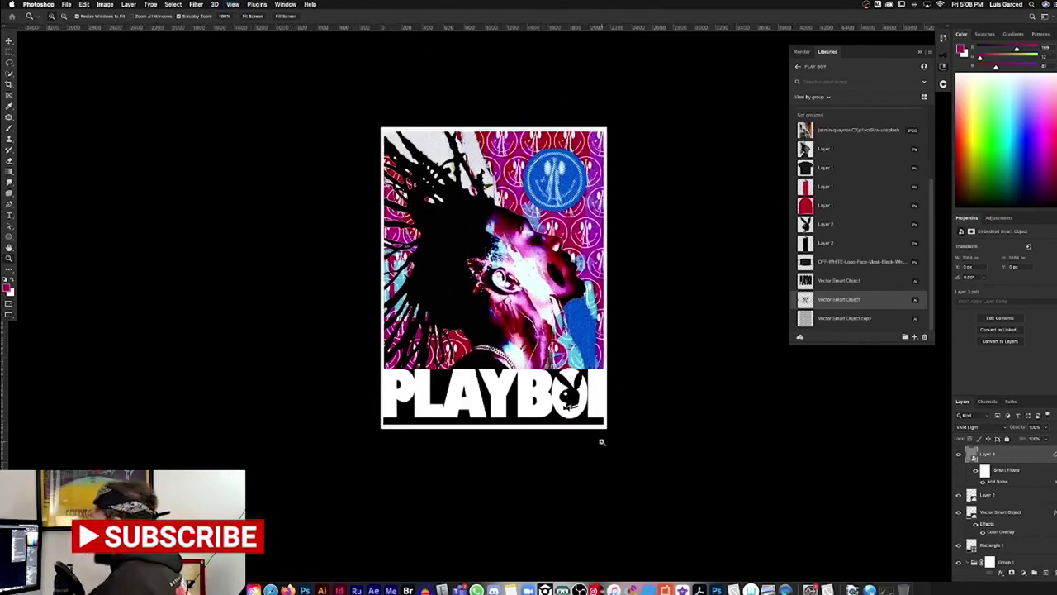
pyautogui.scroll(2, 636, 395)
pyautogui.scroll(-2, 641, 392)
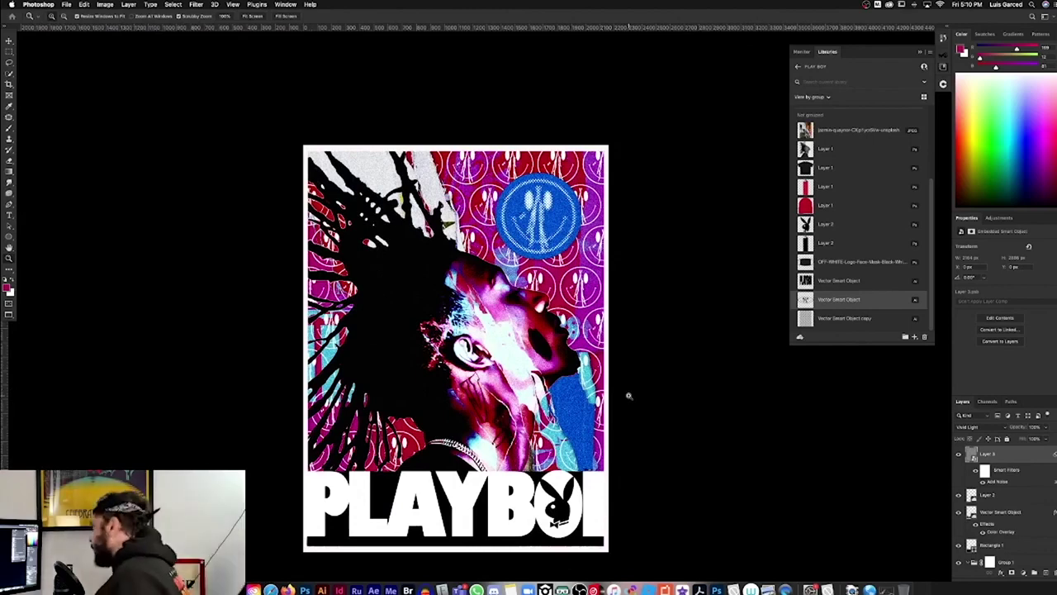
# Preview the poster in the different screen modes and return to the full-screen workspace
pyautogui.press('f')
pyautogui.press('f')
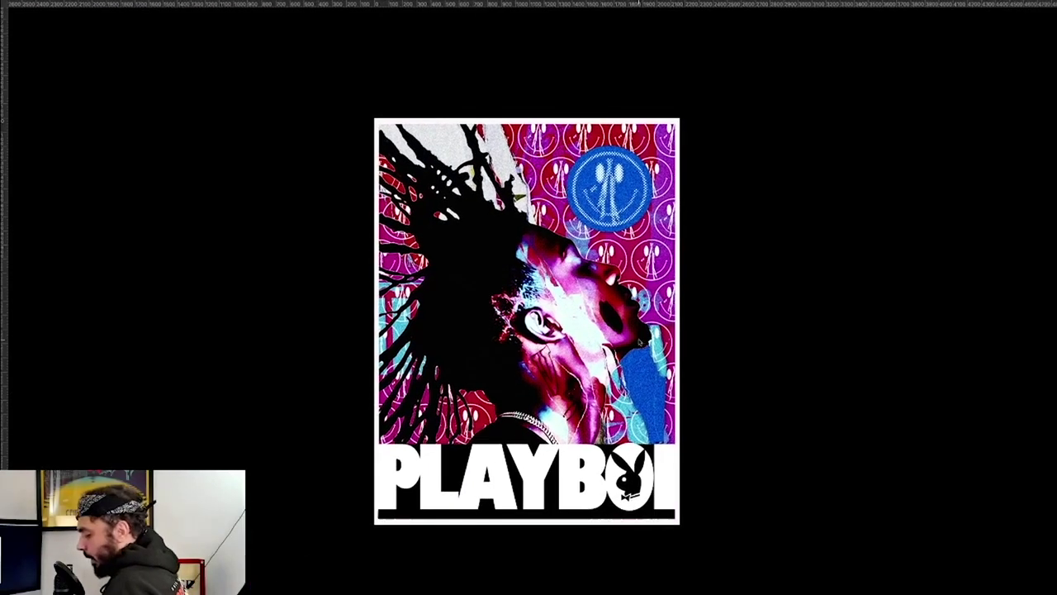
pyautogui.moveTo(613, 310); pyautogui.dragTo(642, 294)
pyautogui.press('f')
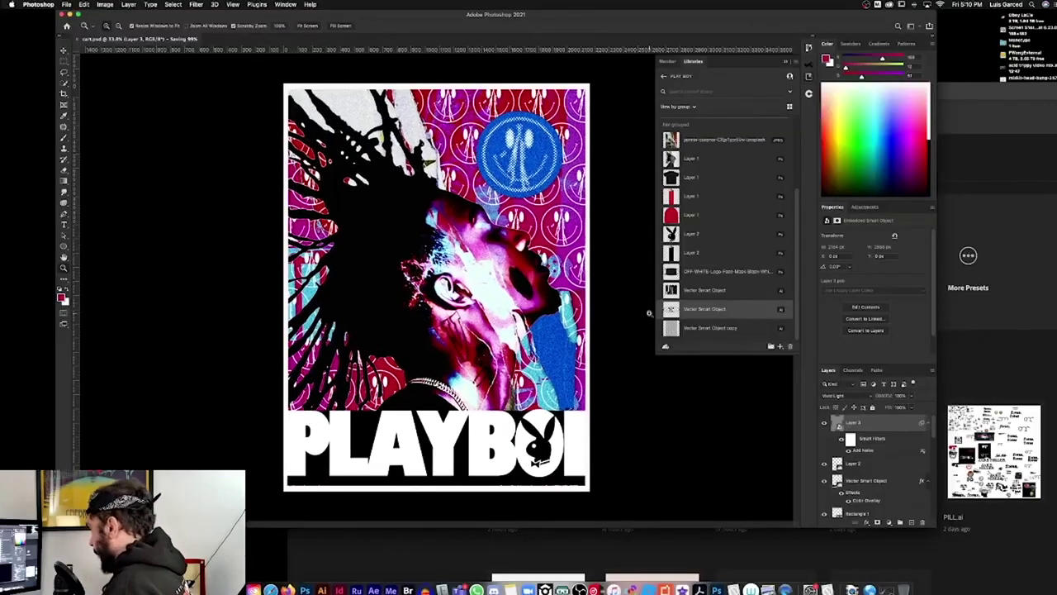
pyautogui.press('f')
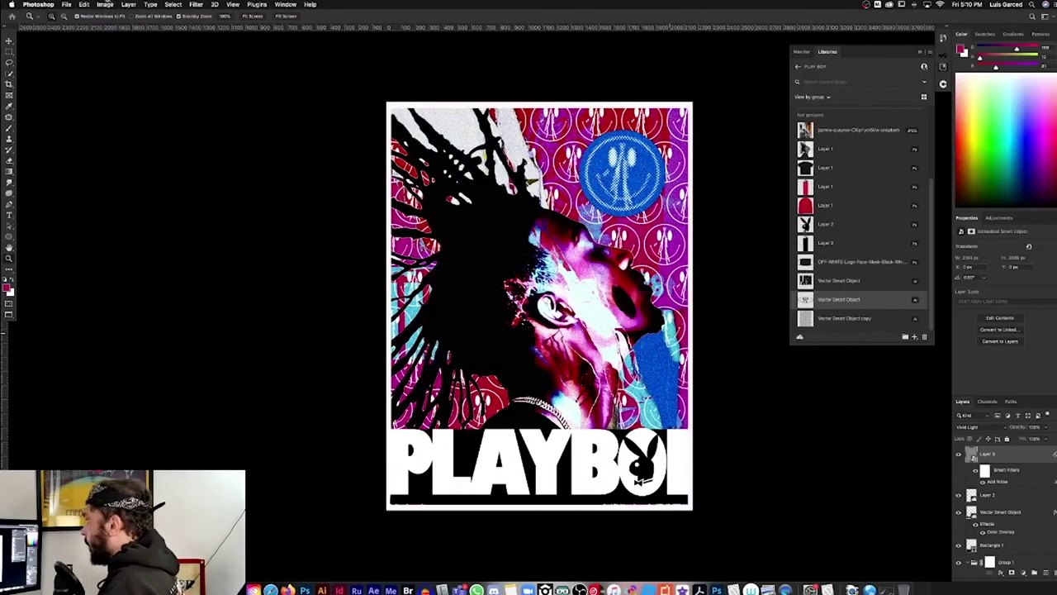
# Duplicate the poster document as a layered copy named play2
pyautogui.click(105, 5)
pyautogui.moveTo(84, 4)
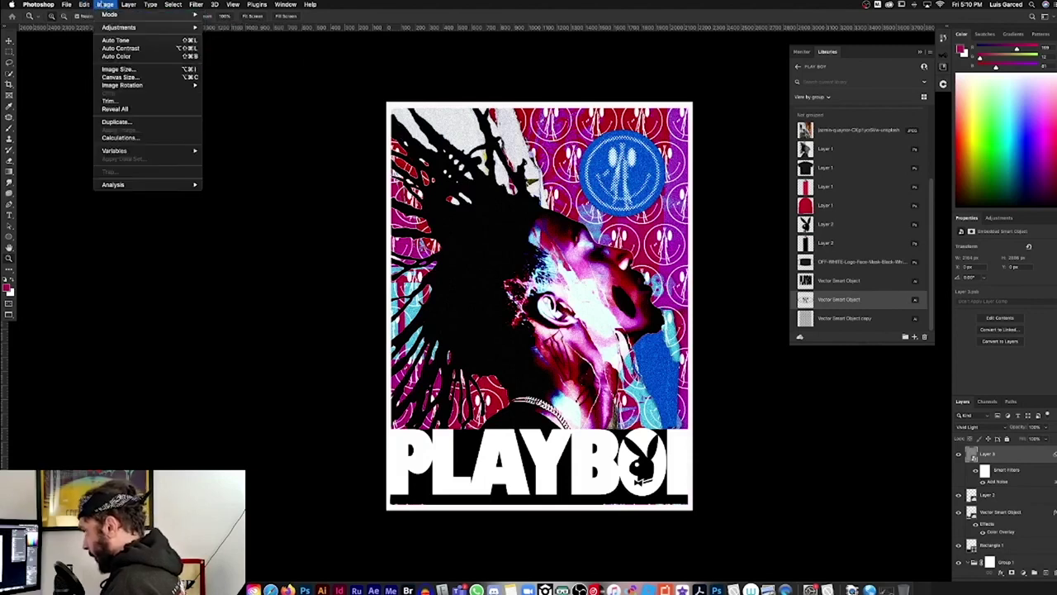
pyautogui.click(116, 121)
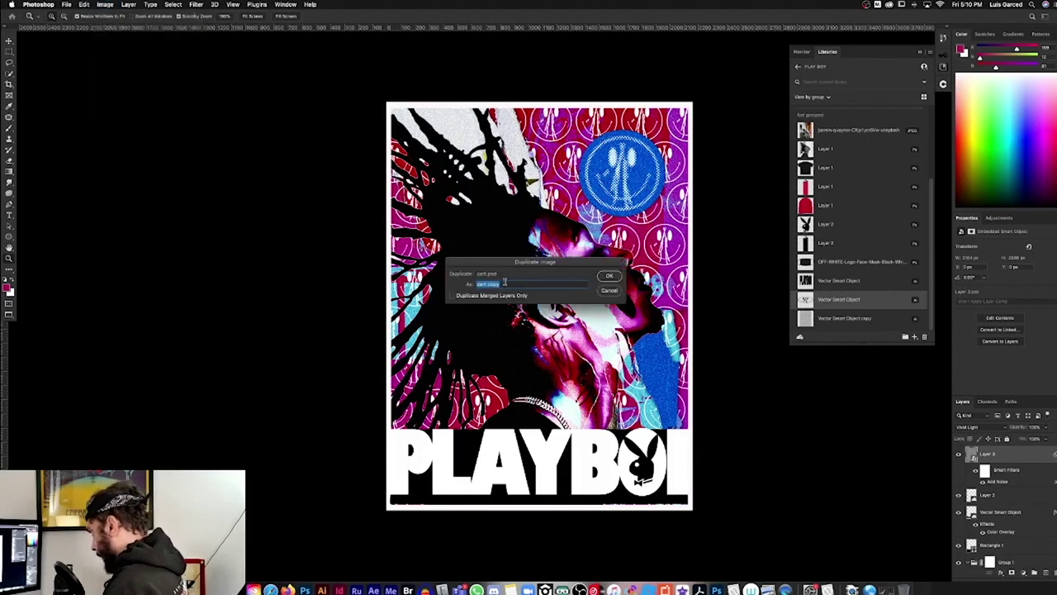
pyautogui.write('play2')
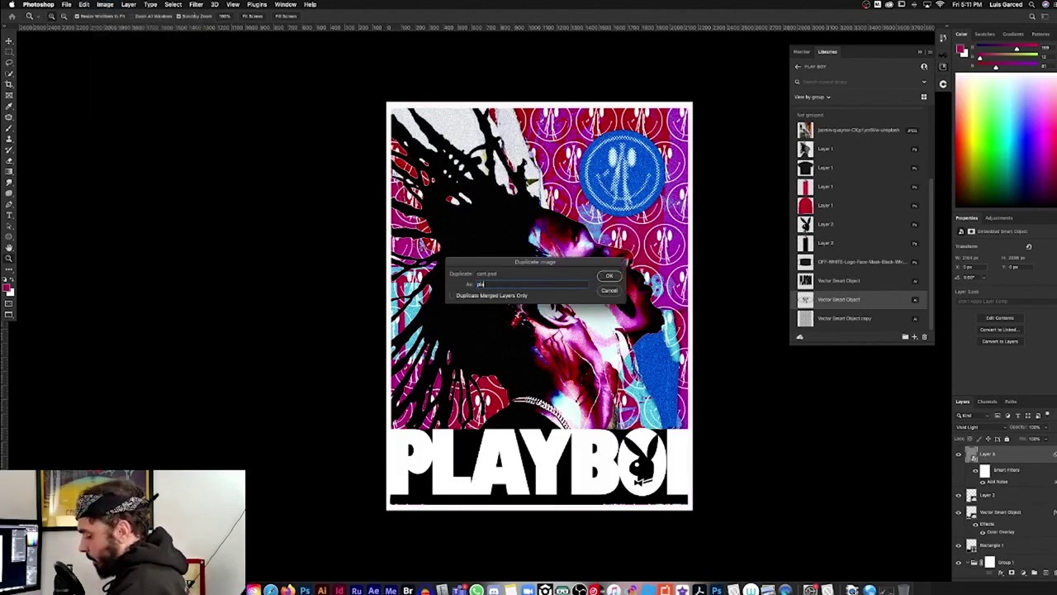
pyautogui.click(609, 275)
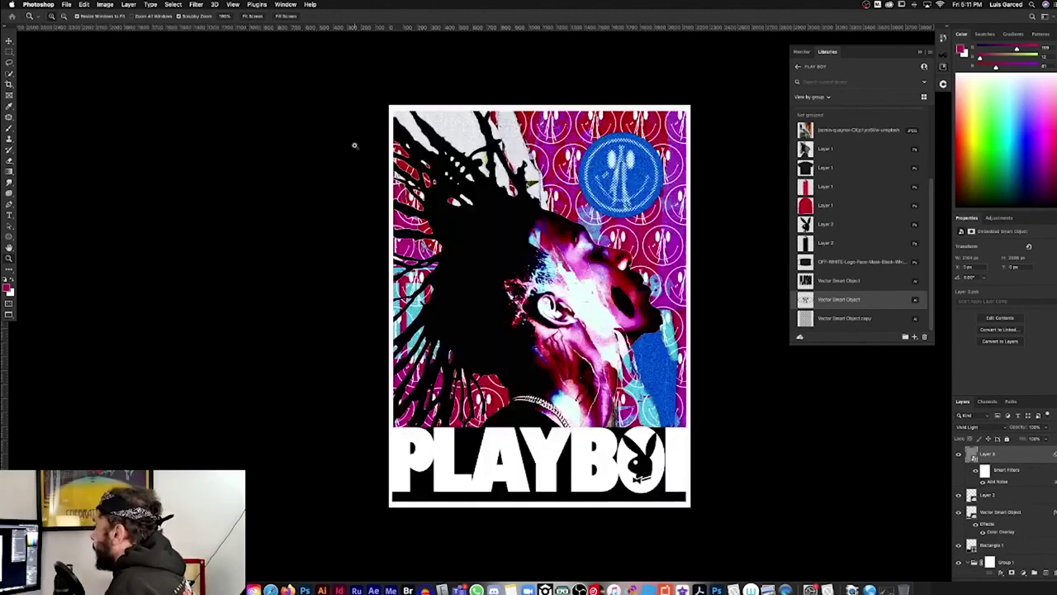
# Compare the open play2 and cart.psd documents, and return to play2 in the full-screen workspace
pyautogui.press('f')
pyautogui.press('f')
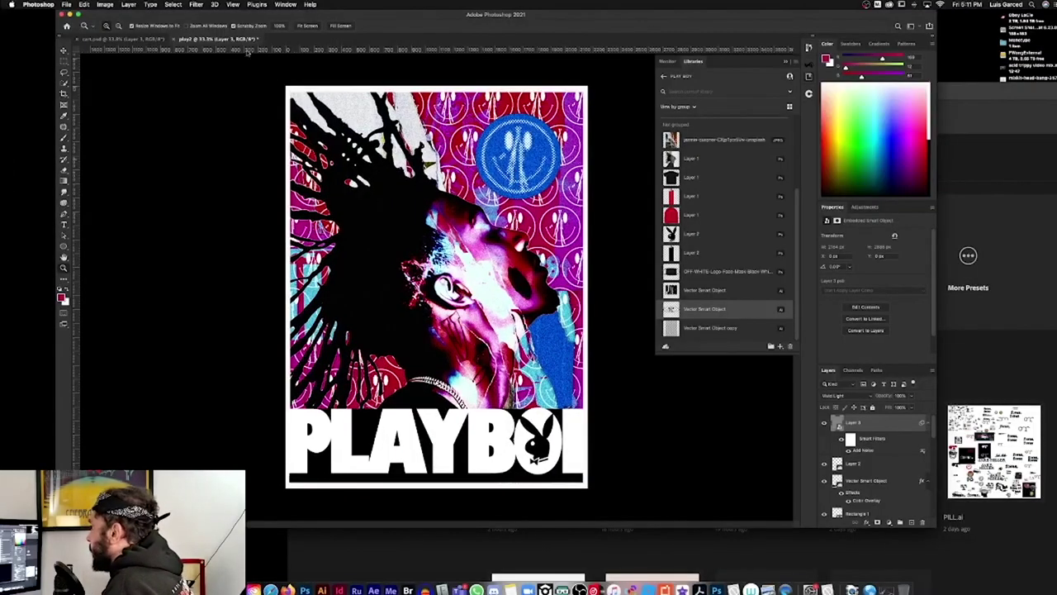
pyautogui.press('f')
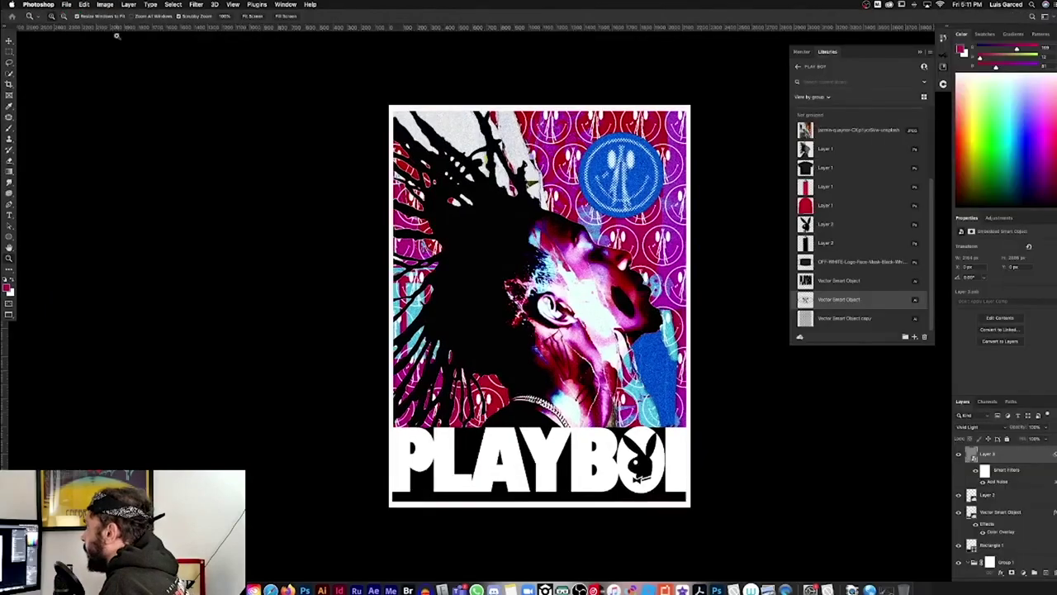
pyautogui.press('f')
pyautogui.press('f')
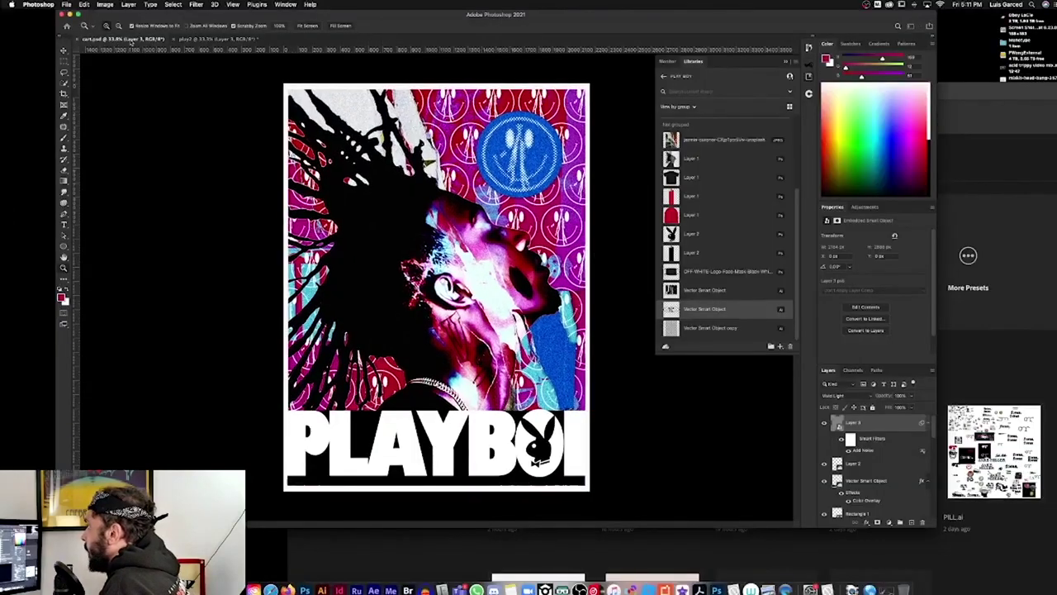
pyautogui.press('f')
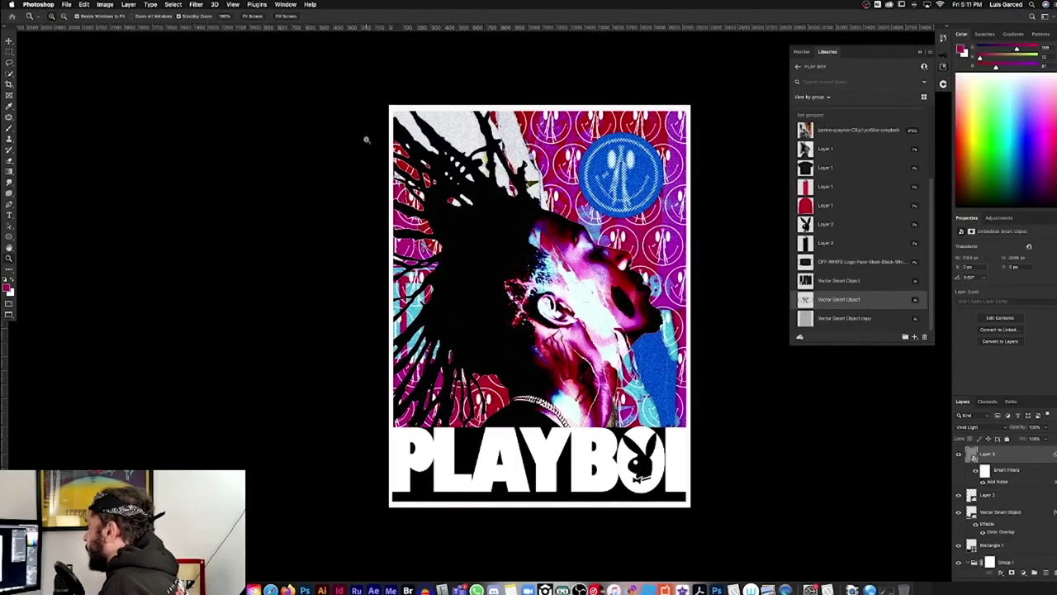
# Crop the portrait's smart object around the figure while saving it, and move the PLAYBOI lettering higher in play2
pyautogui.moveTo(607, 261); pyautogui.dragTo(521, 226)
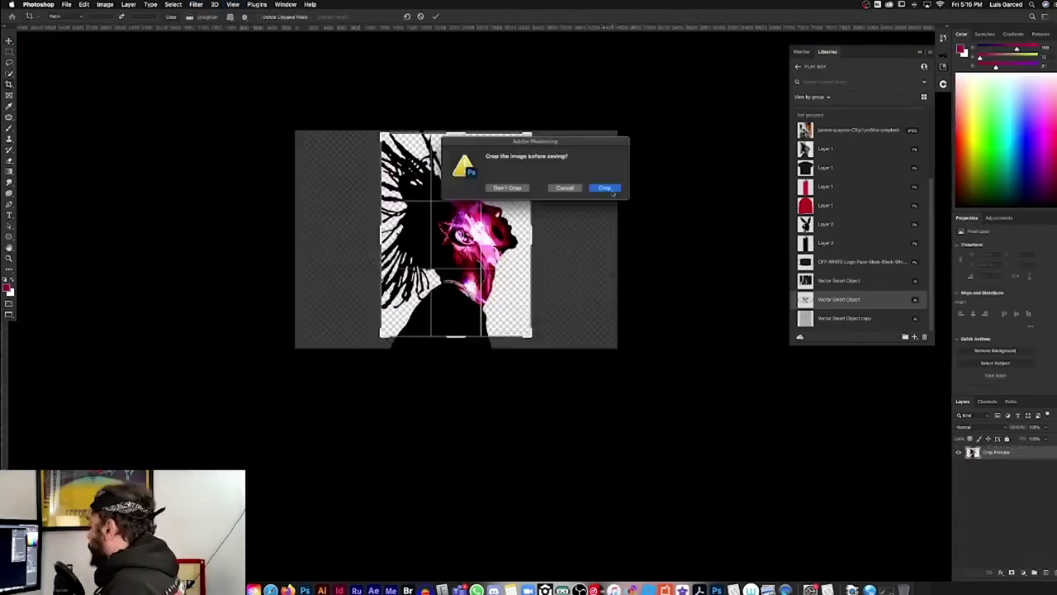
pyautogui.click(612, 189)
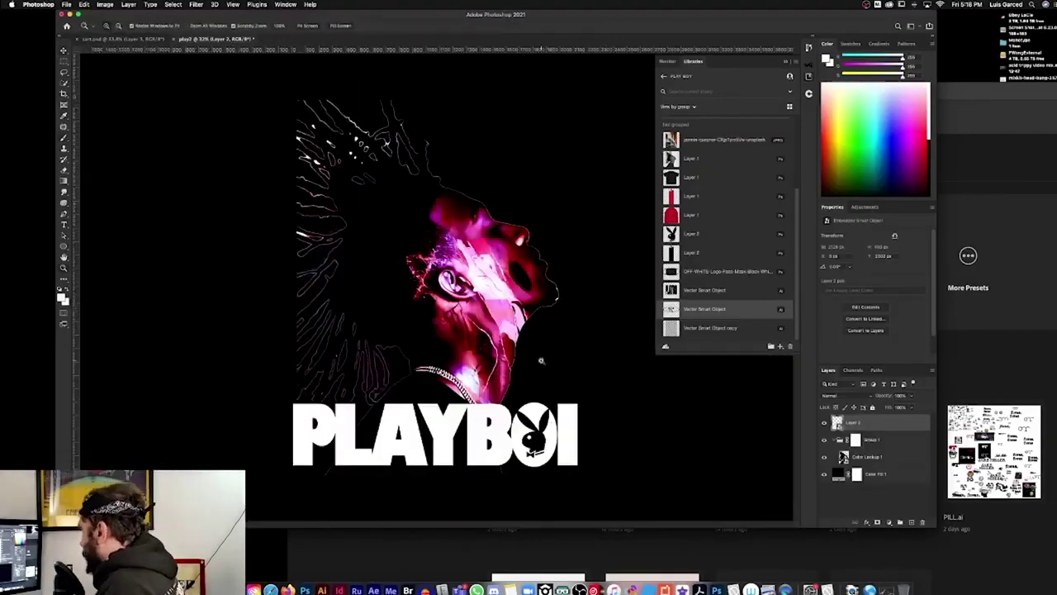
pyautogui.moveTo(581, 450); pyautogui.dragTo(581, 379)
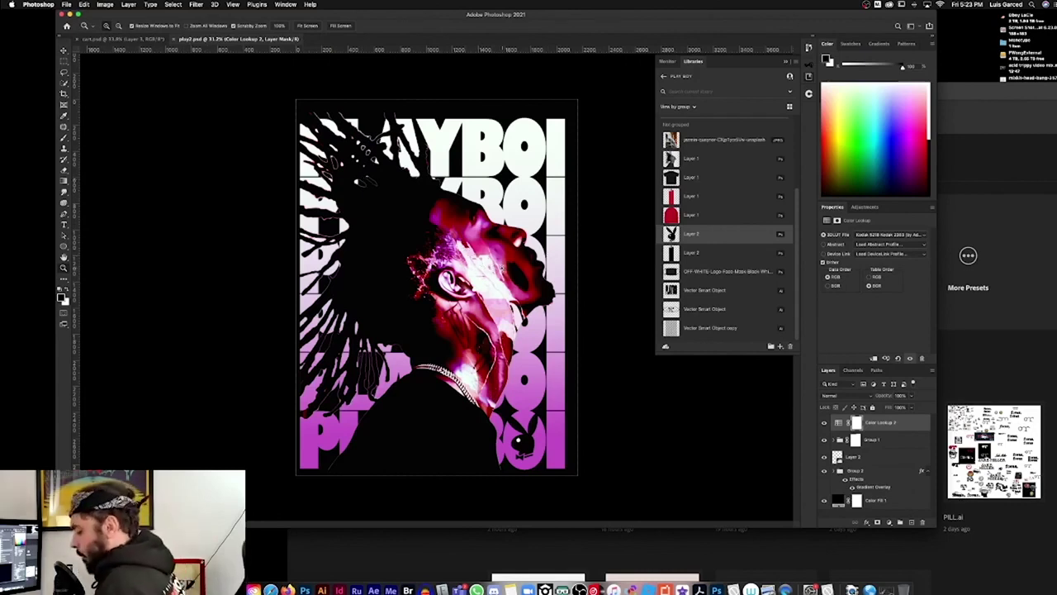
# Create a new document for the red and black lighter mockup
pyautogui.press('v')
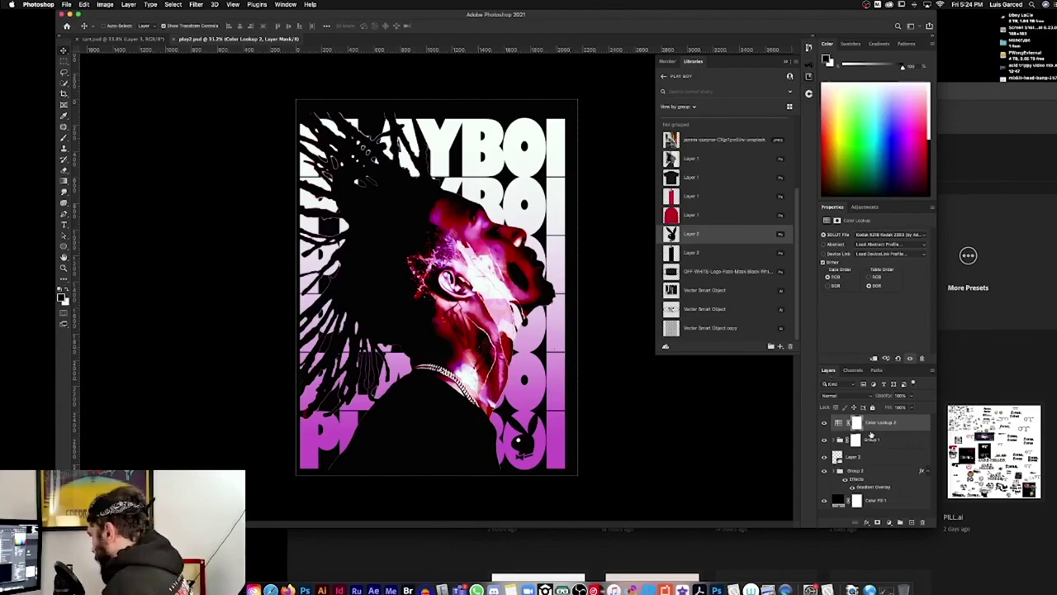
pyautogui.press('super+n')
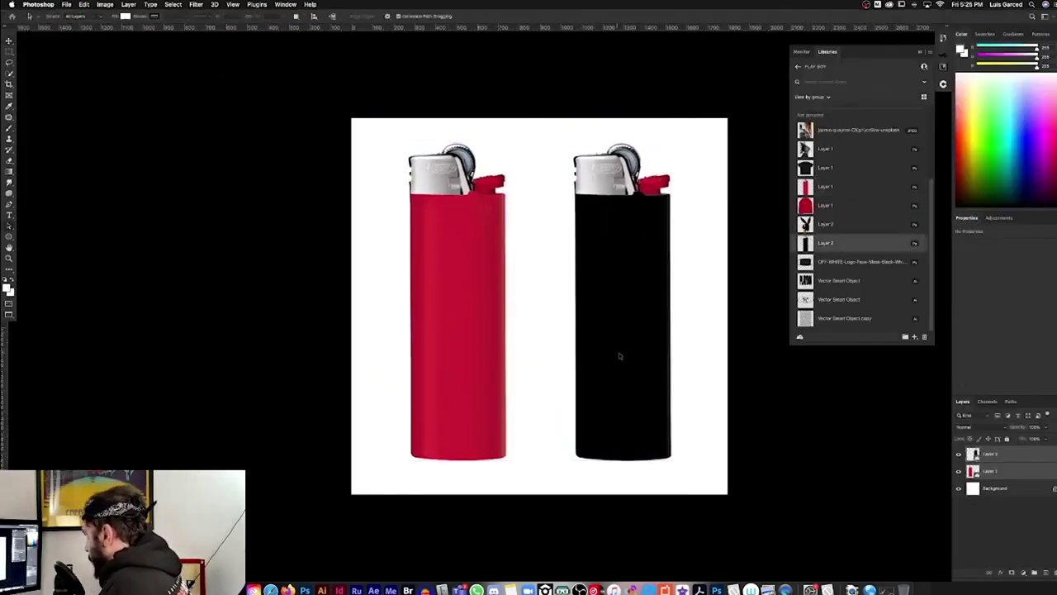